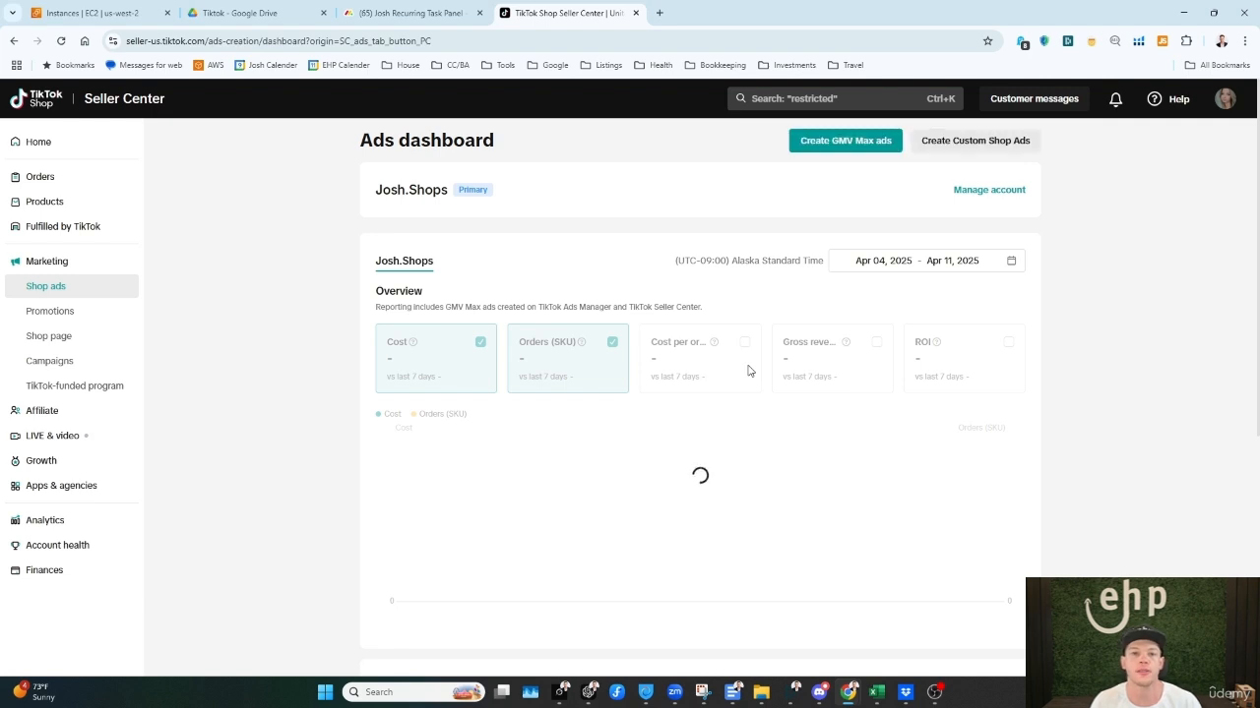
{"action": "right_click", "coordinate": [44, 418]}
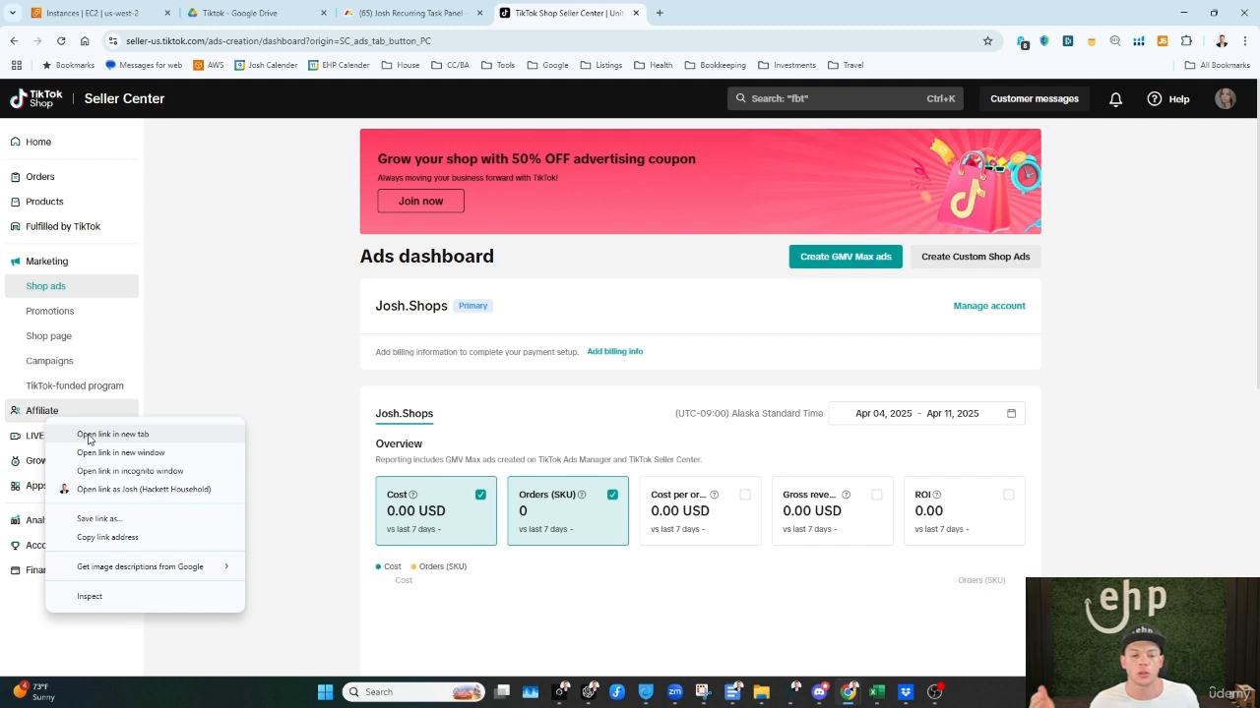
{"action": "left_click", "coordinate": [260, 395]}
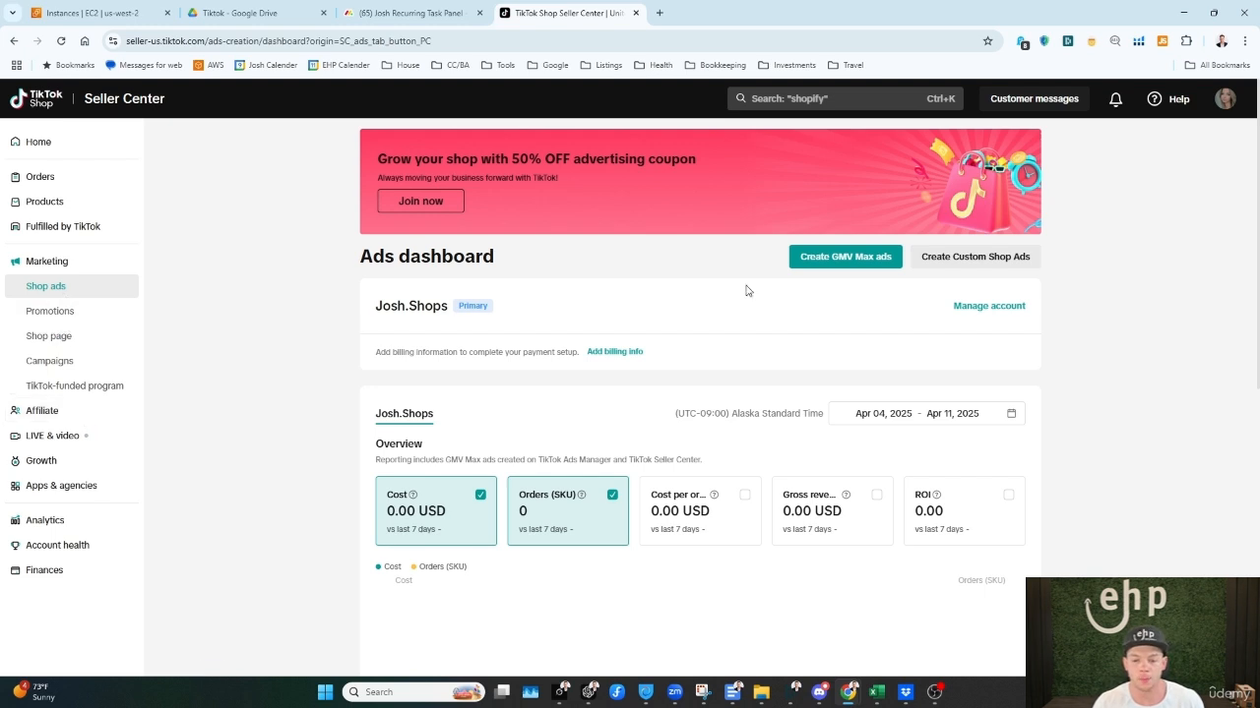
Step: Look over the Ads dashboard and start creating a GMV Max ads campaign
{"action": "scroll", "coordinate": [802, 320], "scroll_direction": "down", "scroll_amount": 1}
{"action": "scroll", "coordinate": [807, 323], "scroll_direction": "up", "scroll_amount": 1}
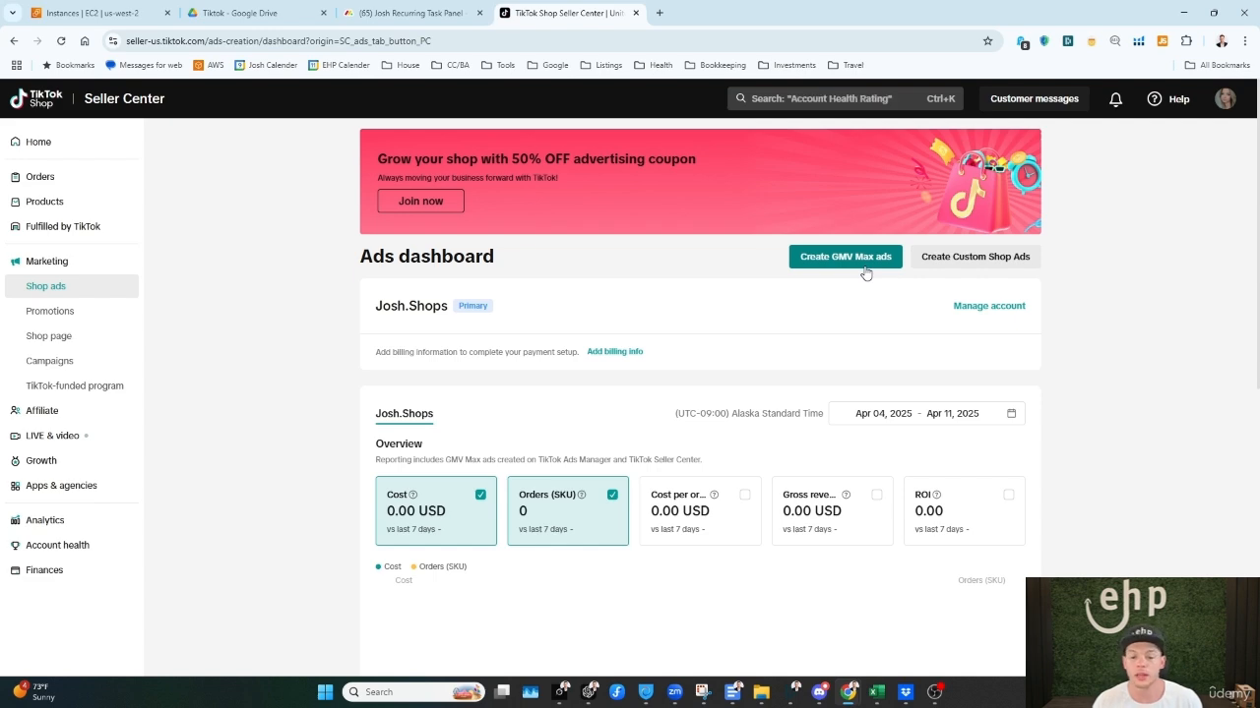
{"action": "scroll", "coordinate": [866, 274], "scroll_direction": "down", "scroll_amount": 5}
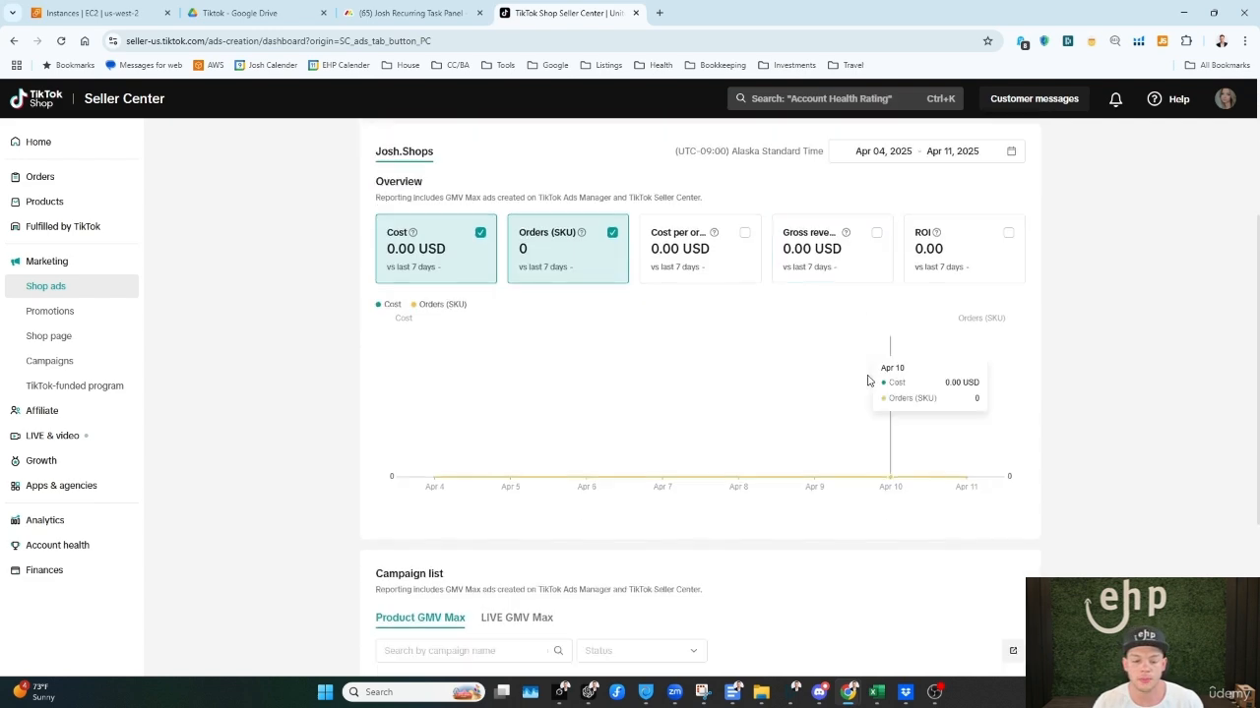
{"action": "scroll", "coordinate": [815, 441], "scroll_direction": "up", "scroll_amount": 4}
{"action": "scroll", "coordinate": [815, 442], "scroll_direction": "up", "scroll_amount": 2}
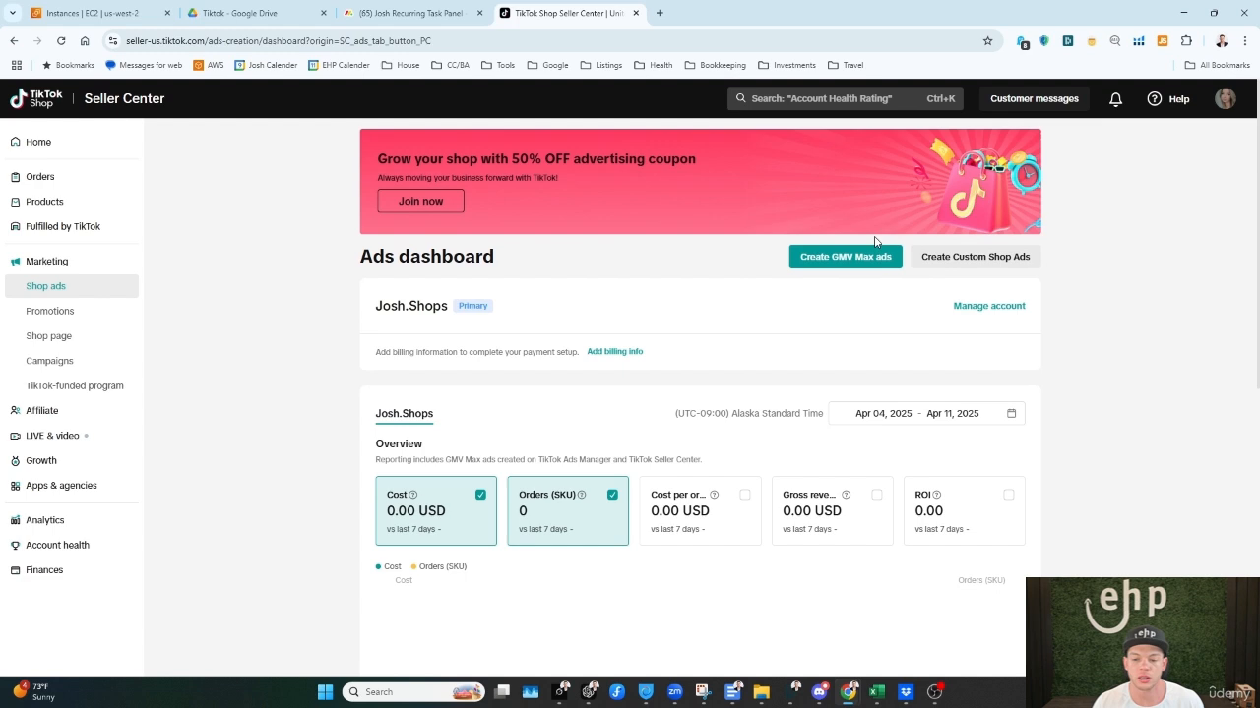
{"action": "left_click", "coordinate": [854, 260]}
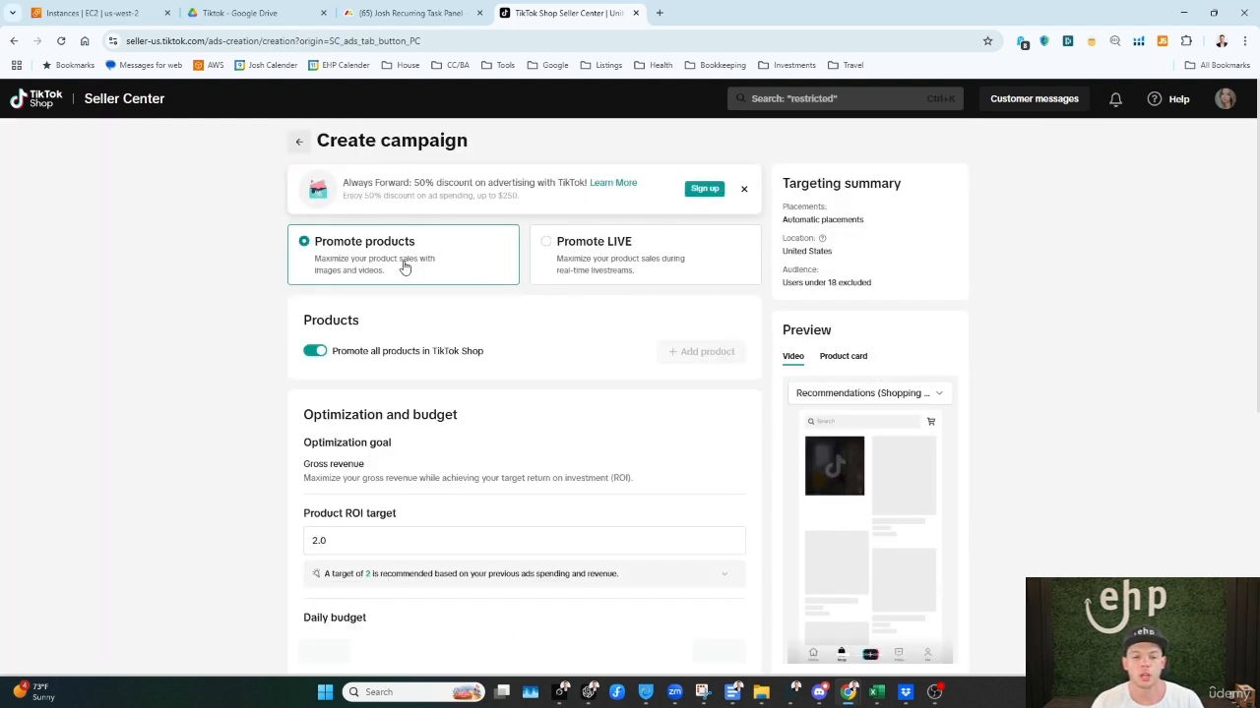
Step: Look at the Promote LIVE version of the campaign form and return to Promote products
{"action": "left_click", "coordinate": [576, 251]}
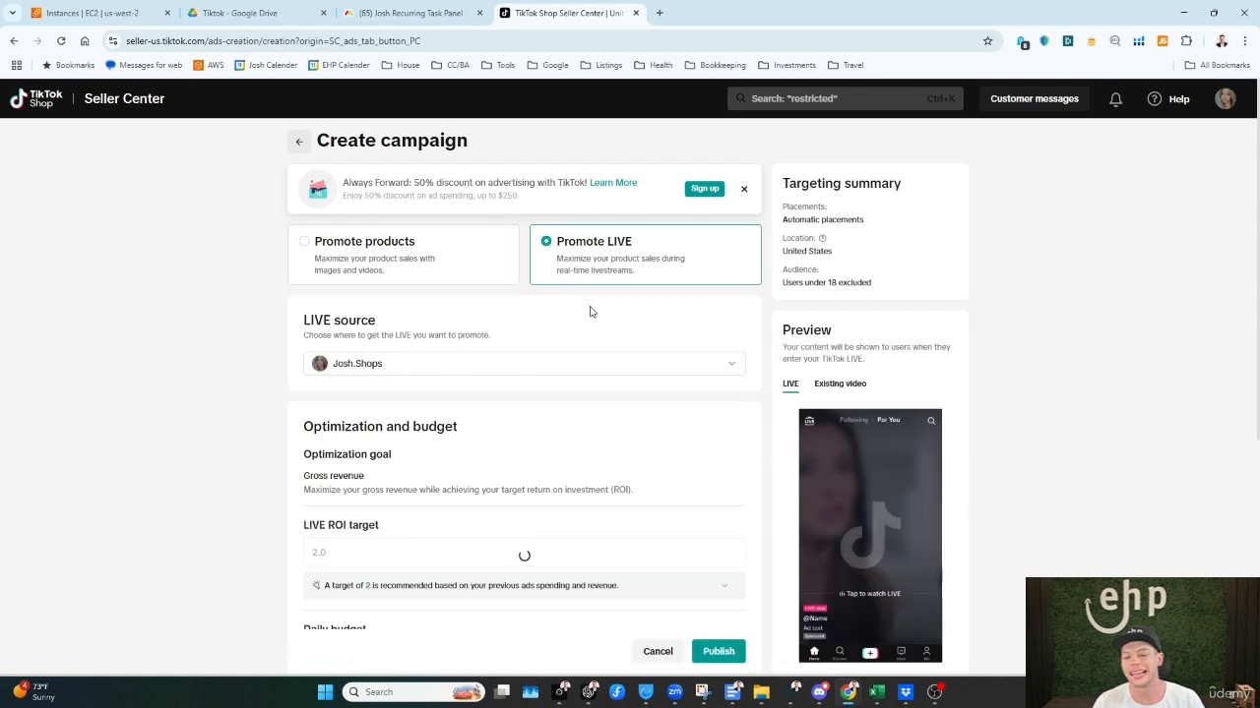
{"action": "left_click", "coordinate": [474, 266]}
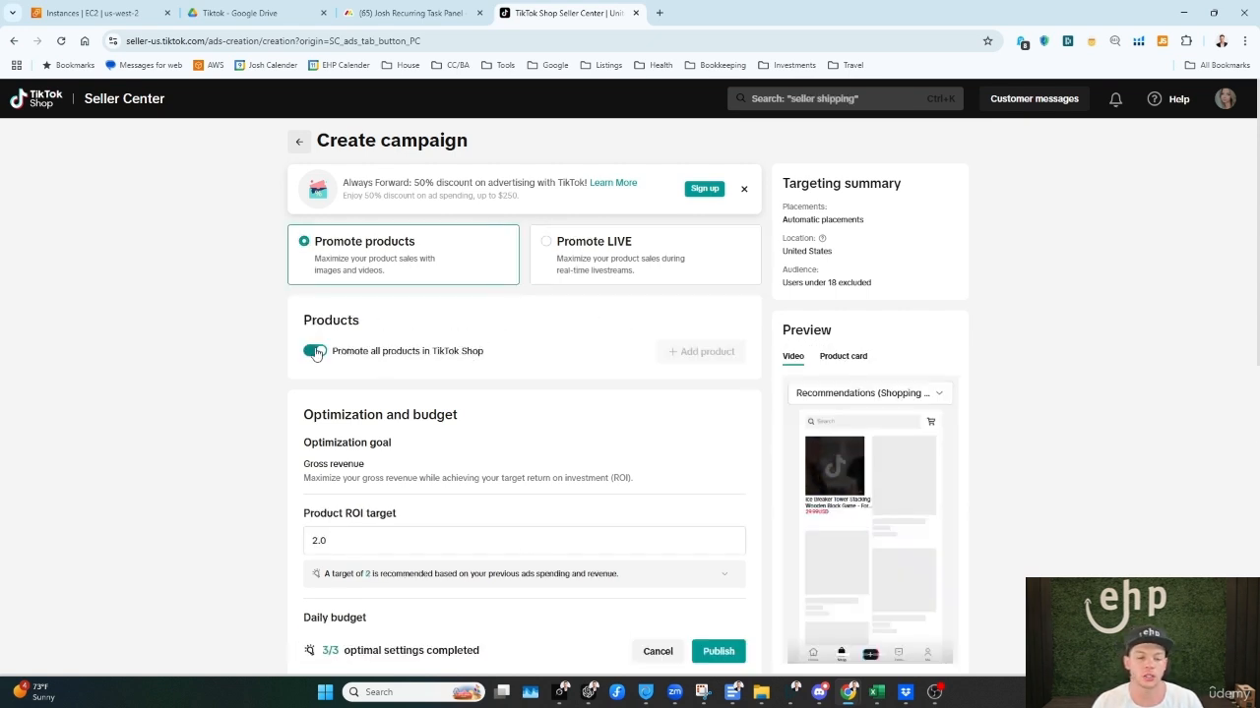
Step: Examine the campaign's optimization goal, product ROI target and daily budget settings
{"action": "scroll", "coordinate": [491, 437], "scroll_direction": "down", "scroll_amount": 2}
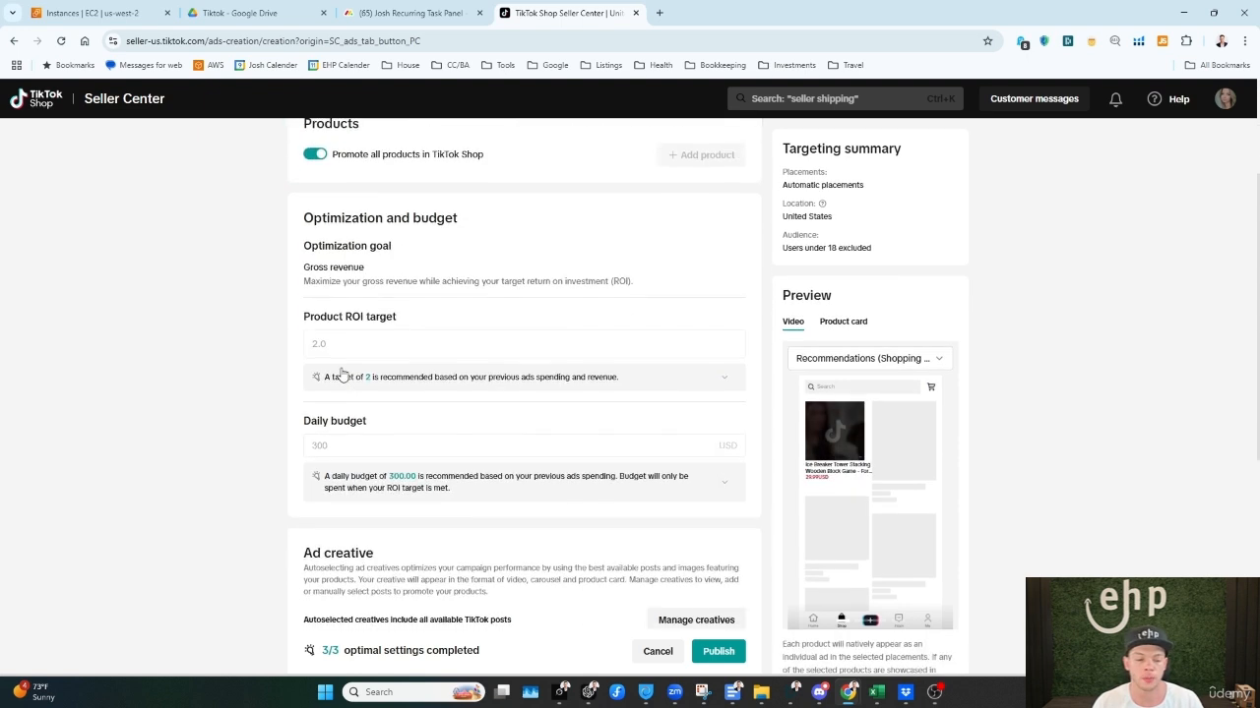
{"action": "left_click_drag", "start_coordinate": [326, 316], "coordinate": [398, 316]}
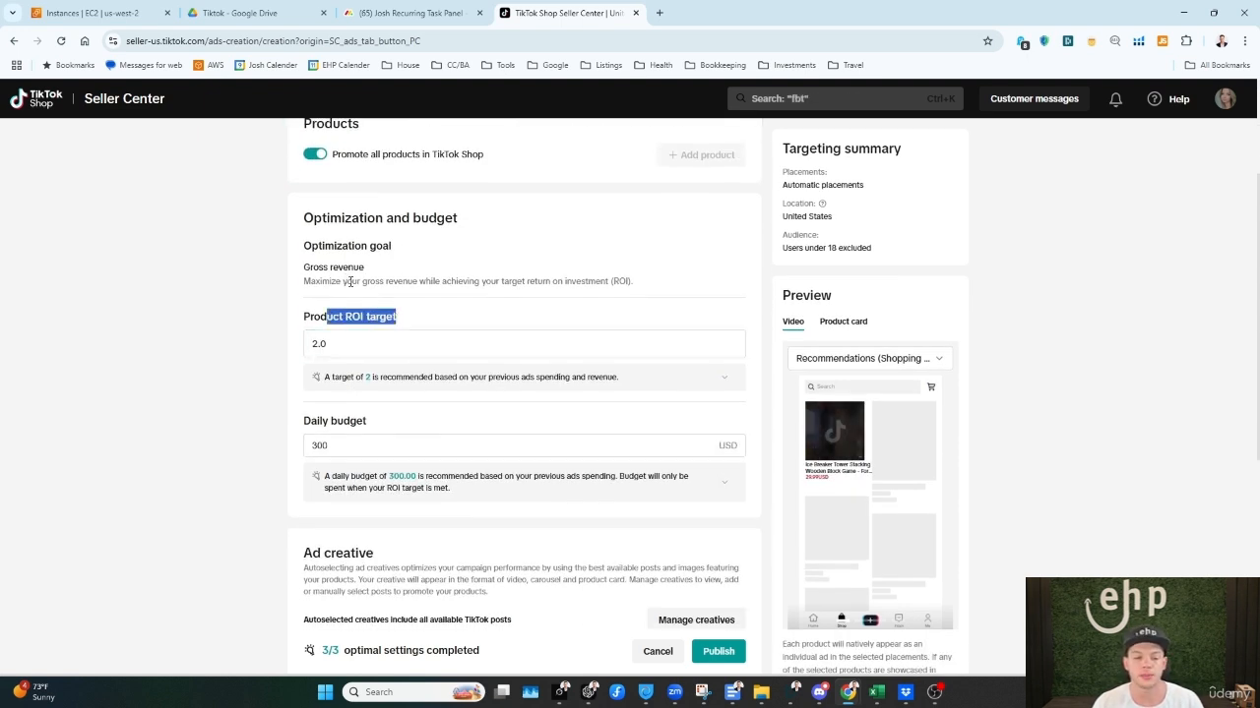
{"action": "left_click_drag", "start_coordinate": [351, 281], "coordinate": [637, 284]}
{"action": "triple_click", "coordinate": [637, 285]}
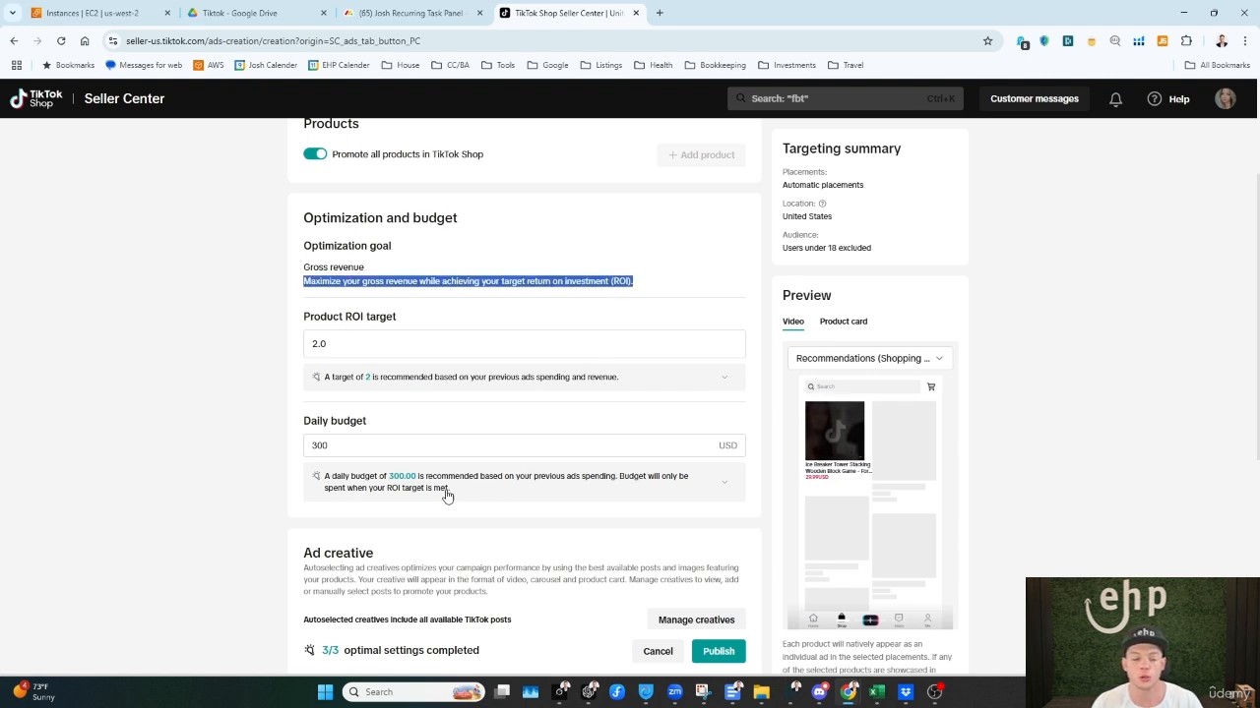
{"action": "double_click", "coordinate": [363, 454]}
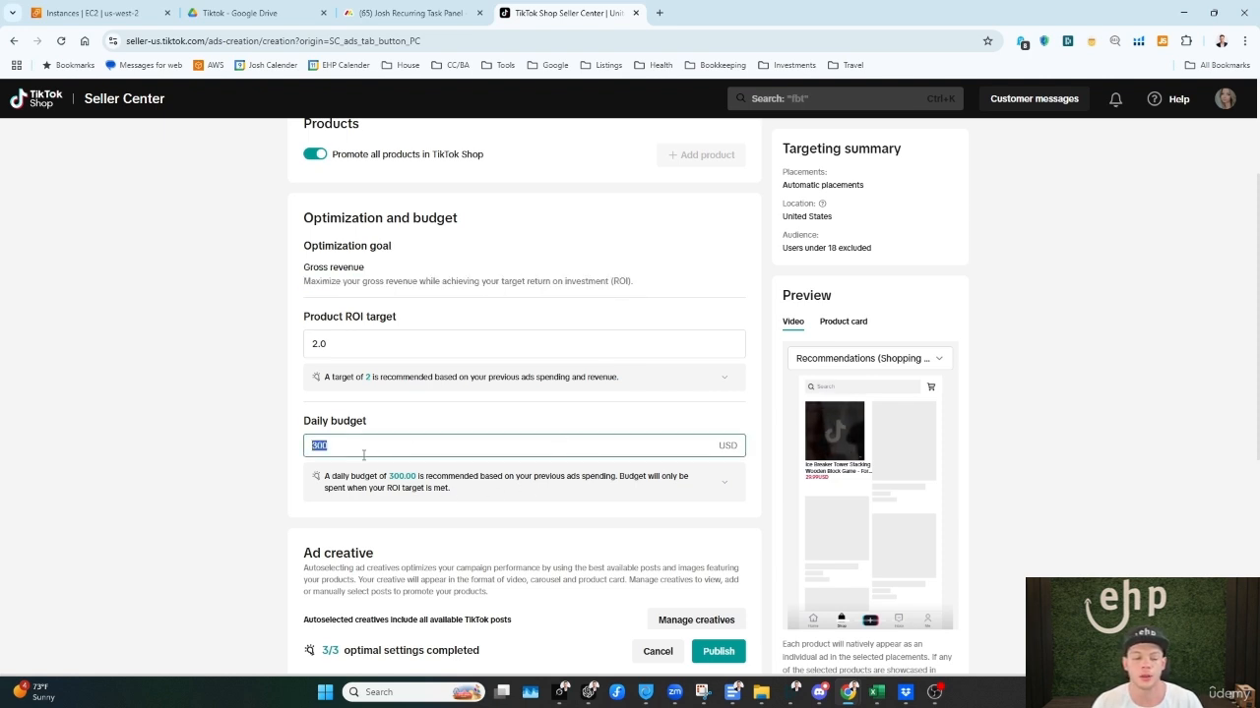
{"action": "triple_click", "coordinate": [316, 425]}
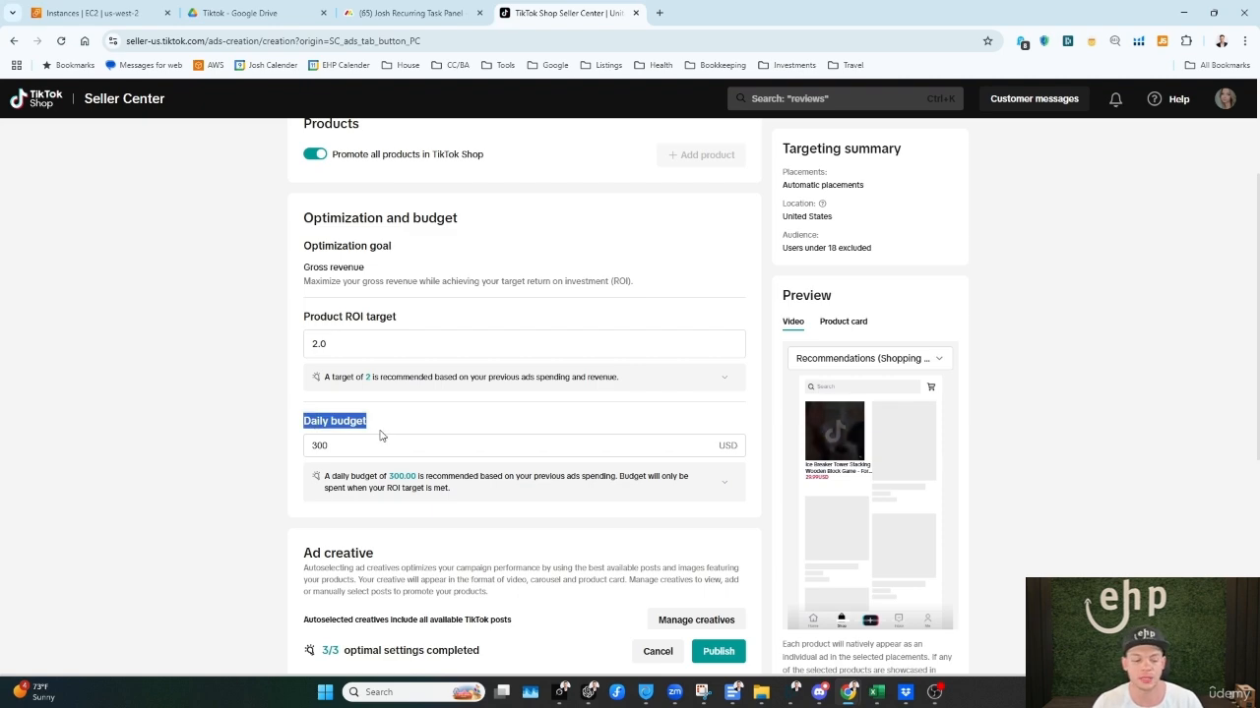
{"action": "scroll", "coordinate": [381, 436], "scroll_direction": "down", "scroll_amount": 2}
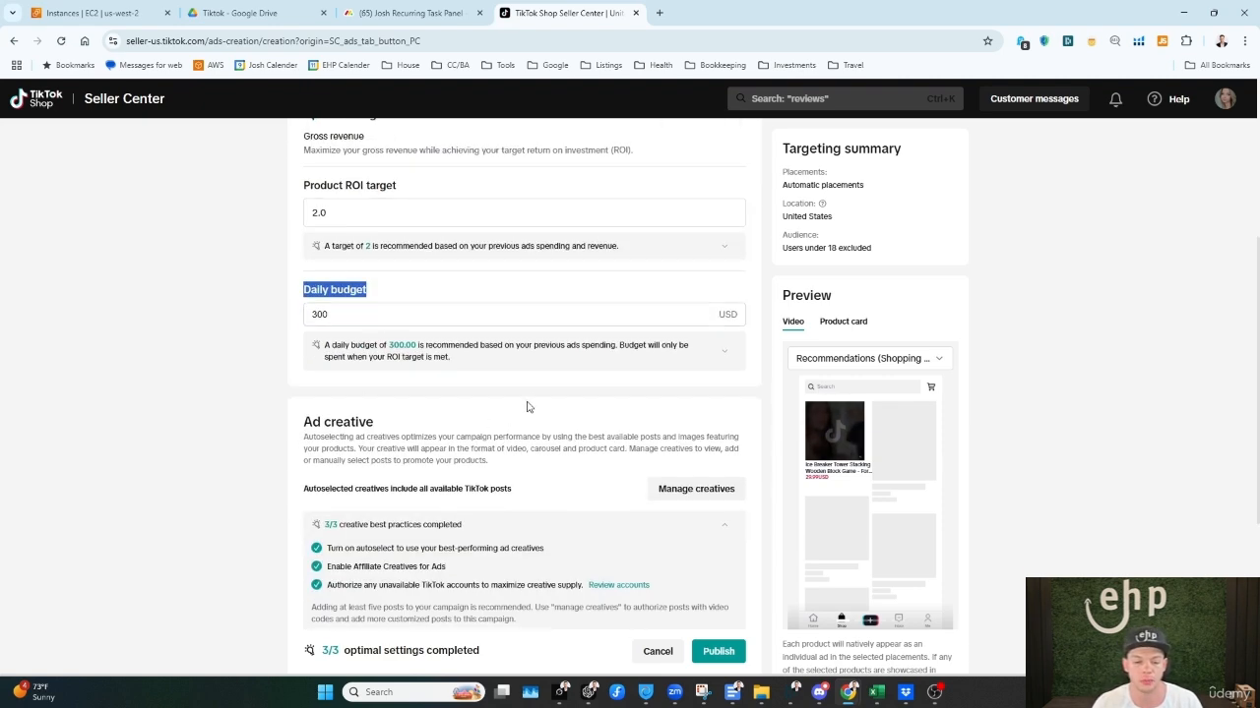
{"action": "scroll", "coordinate": [682, 360], "scroll_direction": "down", "scroll_amount": 2}
{"action": "scroll", "coordinate": [651, 365], "scroll_direction": "up", "scroll_amount": 2}
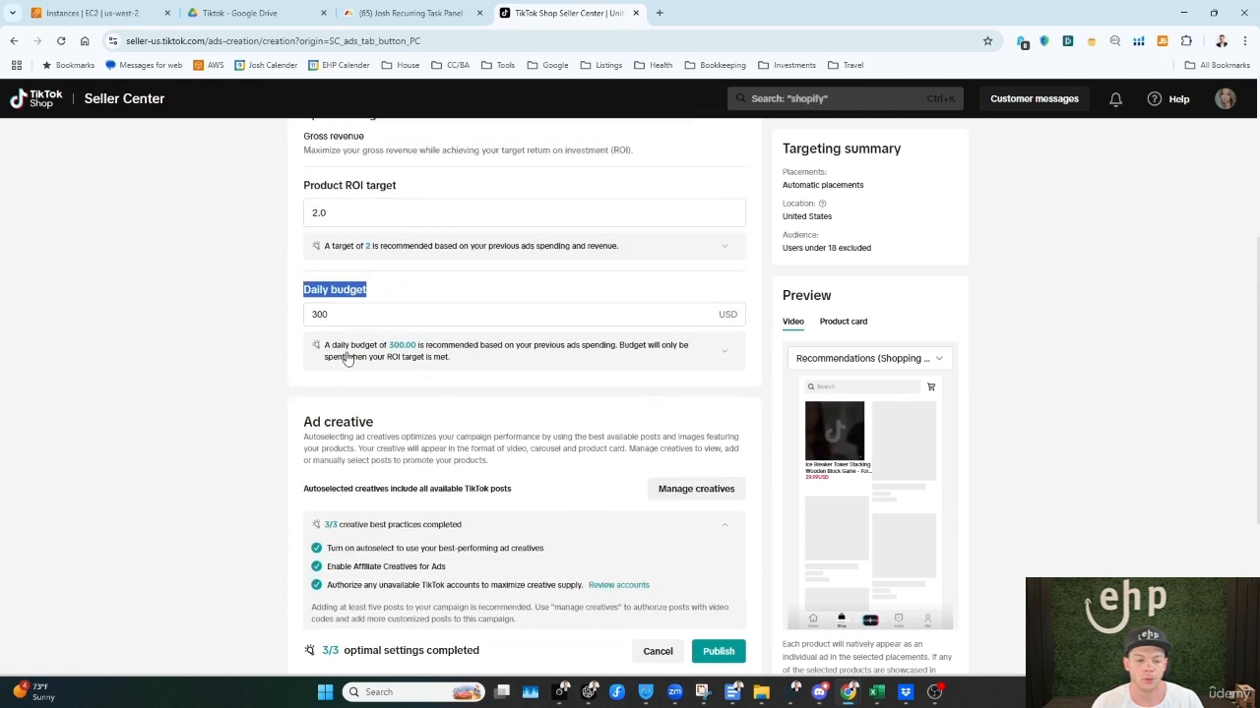
Step: Expand the explanations of how the recommended daily budget and the recommended product ROI target are calculated, and read them
{"action": "left_click", "coordinate": [350, 352]}
{"action": "left_click_drag", "start_coordinate": [351, 351], "coordinate": [459, 364]}
{"action": "left_click", "coordinate": [540, 367]}
{"action": "left_click", "coordinate": [537, 366]}
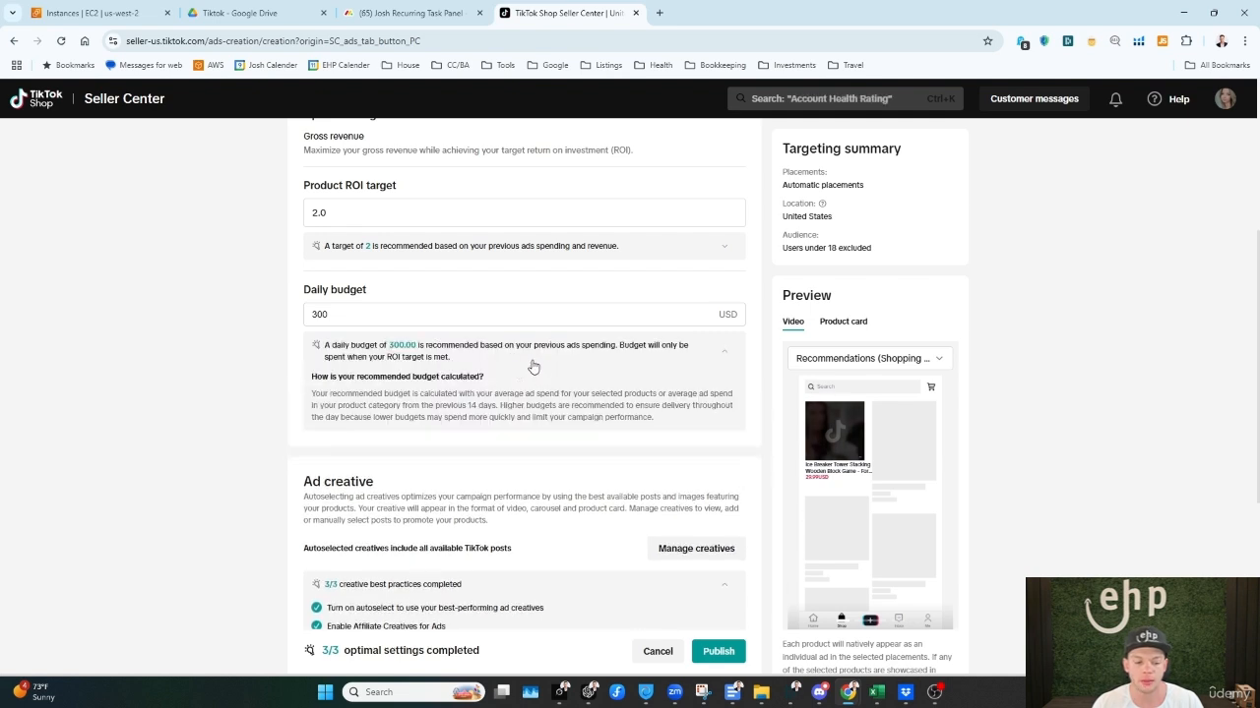
{"action": "left_click_drag", "start_coordinate": [310, 395], "coordinate": [551, 416]}
{"action": "left_click", "coordinate": [561, 422]}
{"action": "scroll", "coordinate": [549, 404], "scroll_direction": "up", "scroll_amount": 2}
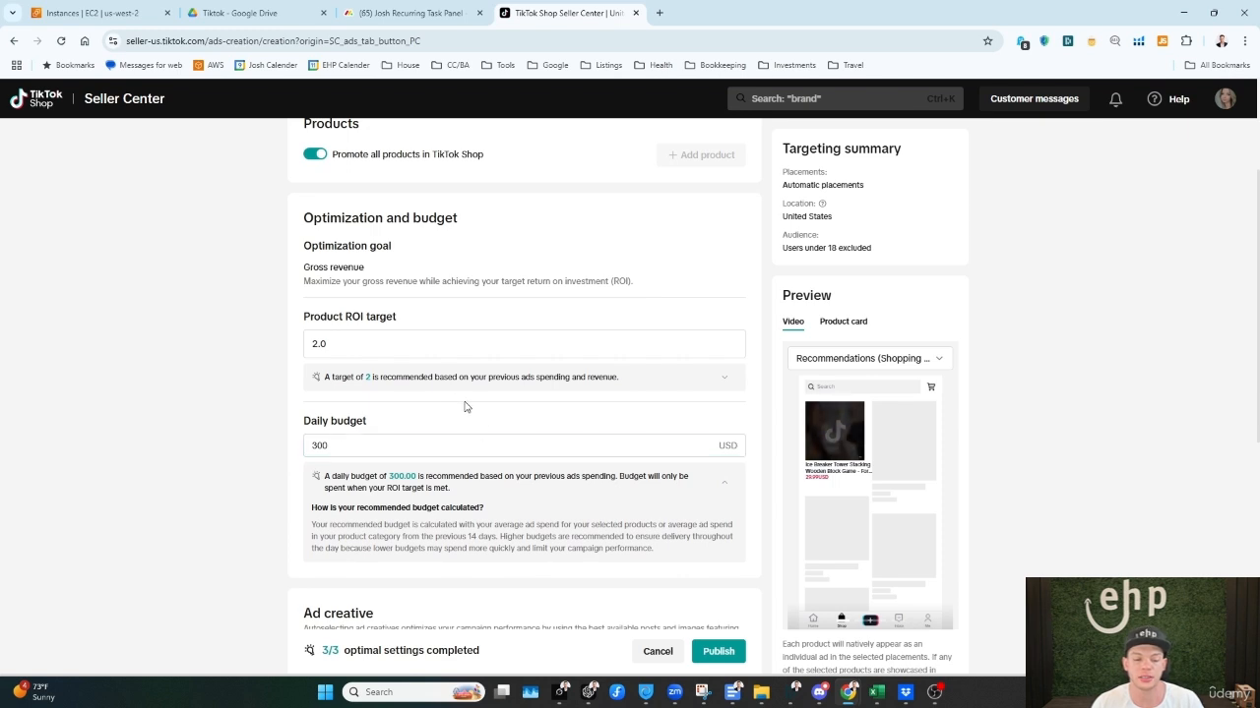
{"action": "left_click_drag", "start_coordinate": [328, 377], "coordinate": [482, 378]}
{"action": "left_click", "coordinate": [481, 344]}
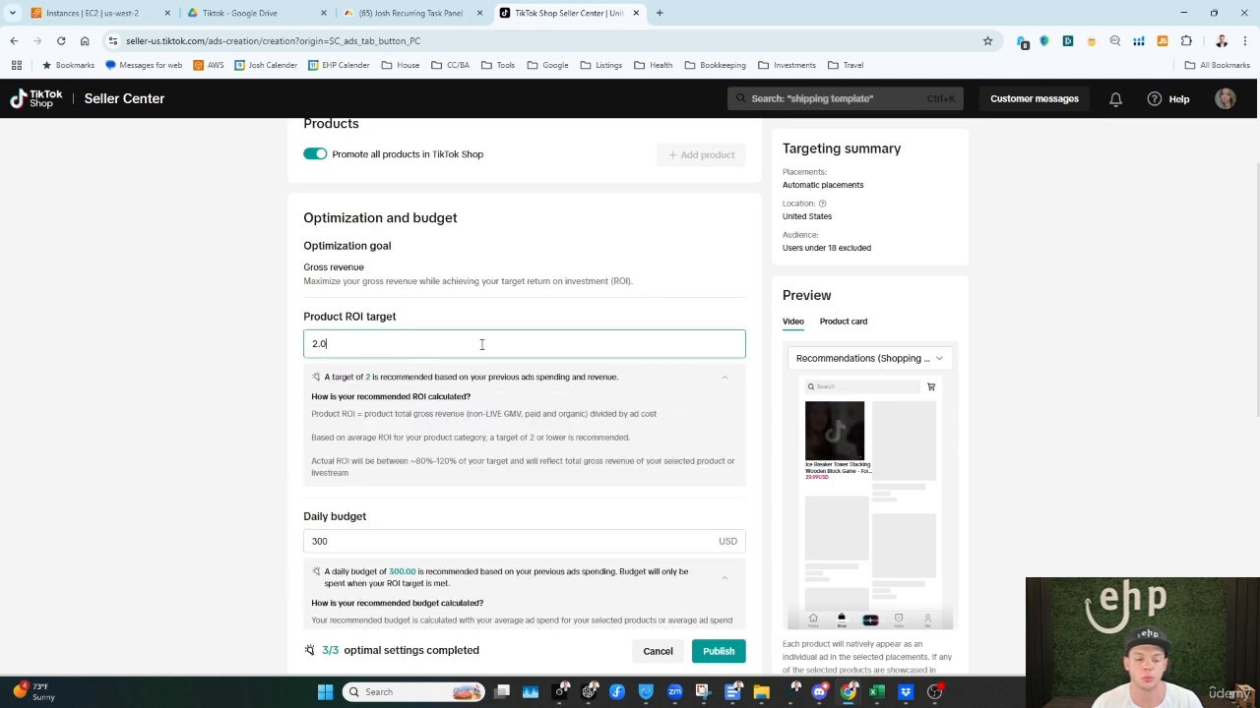
Step: Look through the campaign's ad creative, schedule and campaign name sections
{"action": "scroll", "coordinate": [491, 347], "scroll_direction": "down", "scroll_amount": 5}
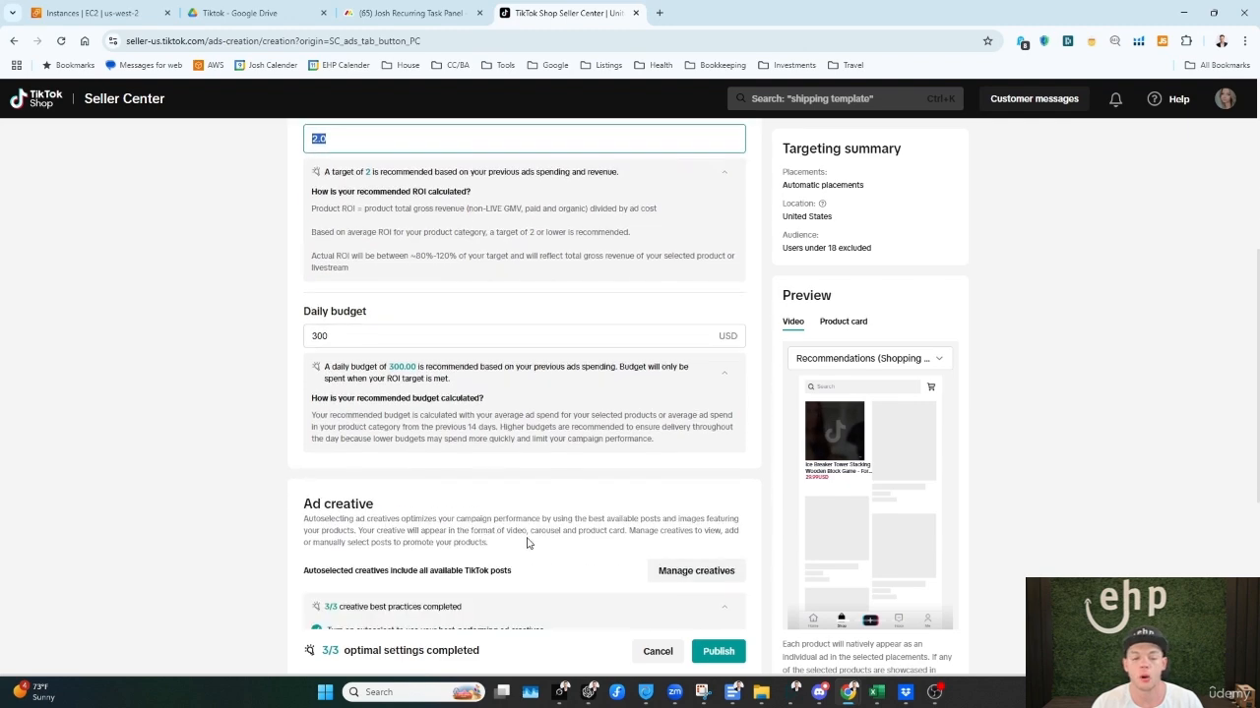
{"action": "scroll", "coordinate": [486, 509], "scroll_direction": "down", "scroll_amount": 1}
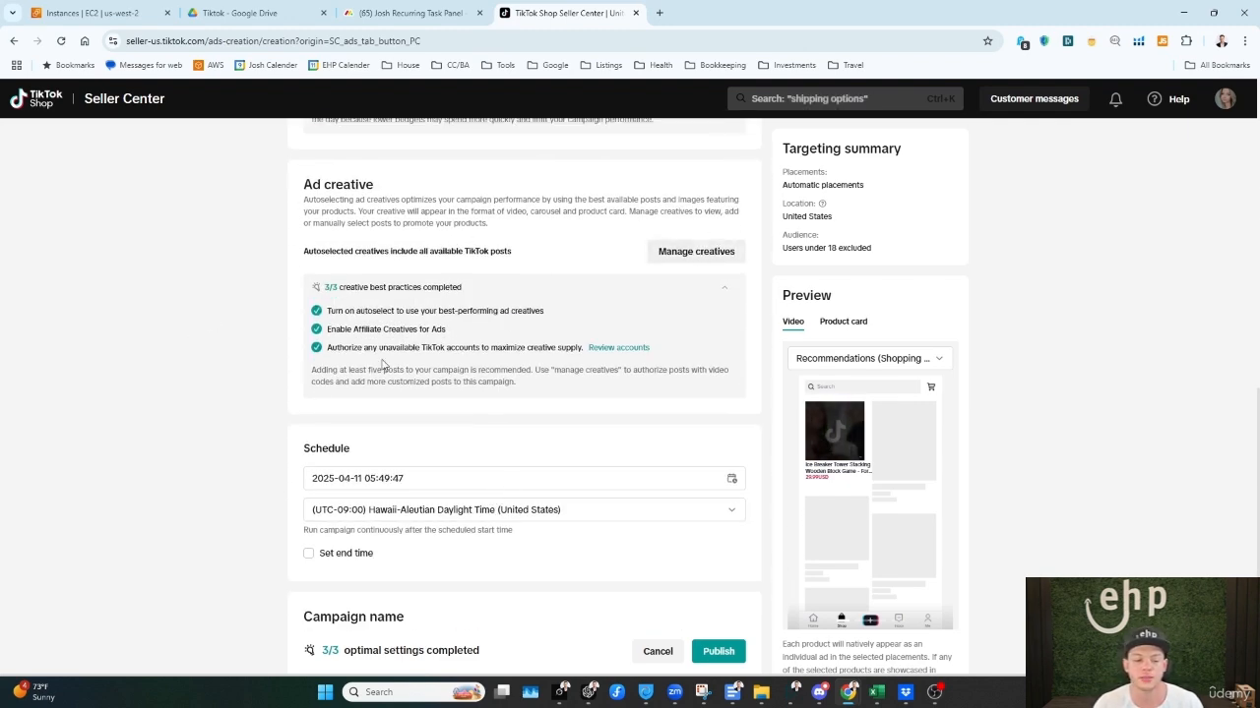
{"action": "scroll", "coordinate": [463, 409], "scroll_direction": "down", "scroll_amount": 1}
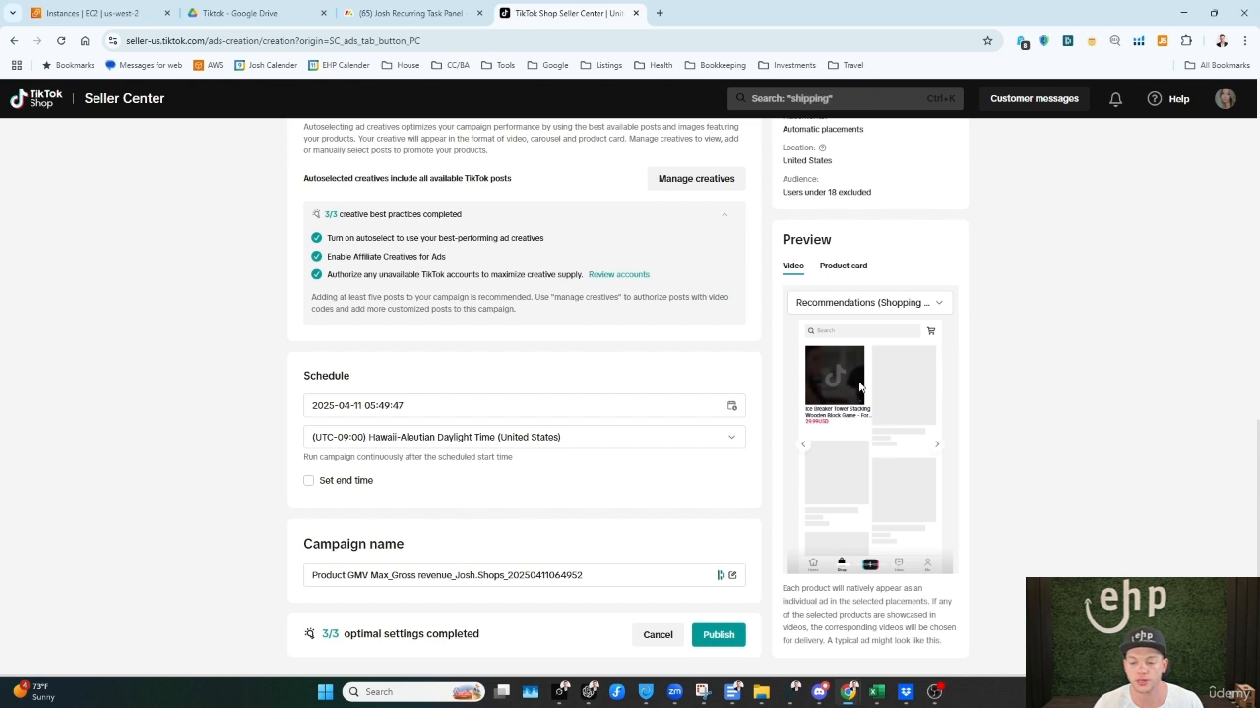
Step: Browse the video ad previews across placements such as Shopping Center search, For You and TikTok search
{"action": "left_click", "coordinate": [939, 451]}
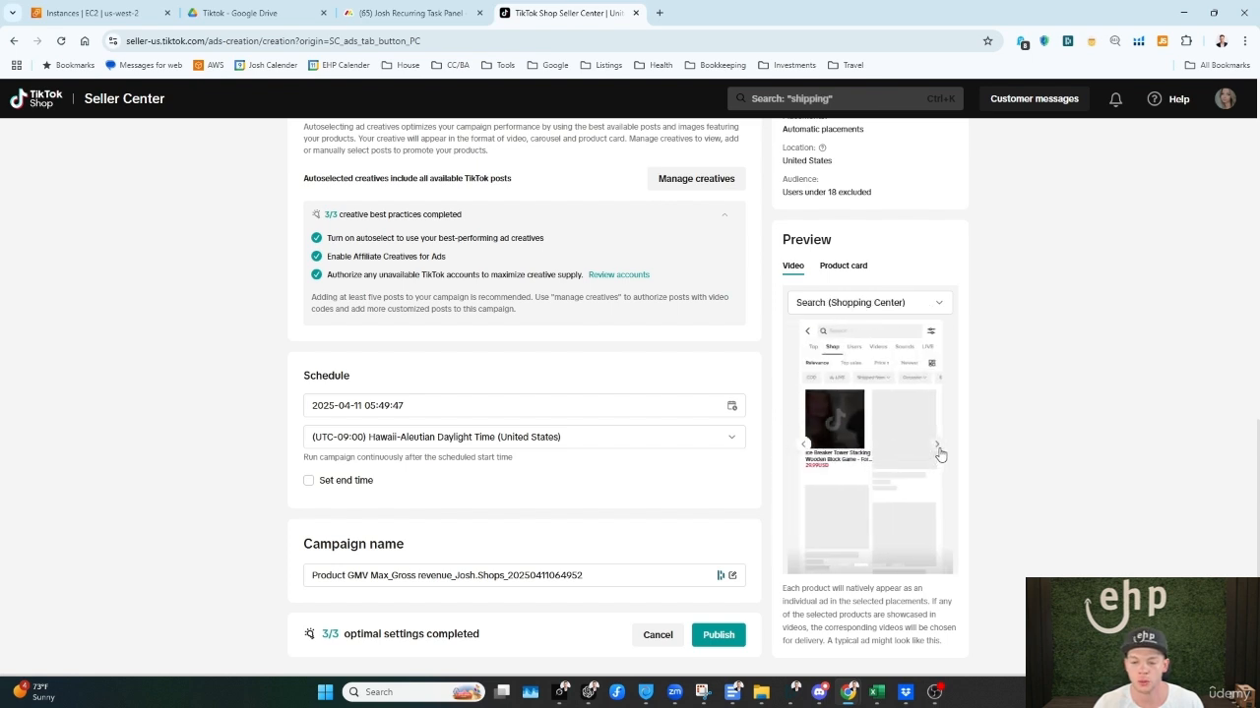
{"action": "left_click", "coordinate": [937, 450]}
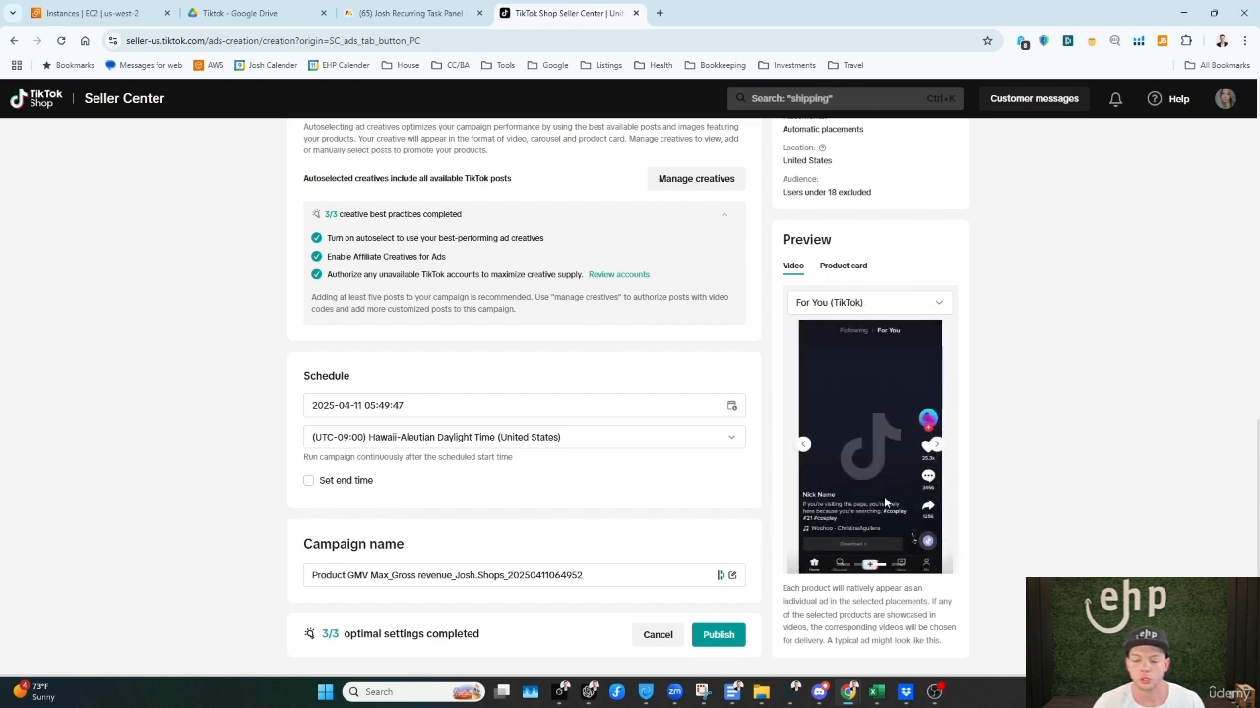
{"action": "left_click", "coordinate": [938, 451]}
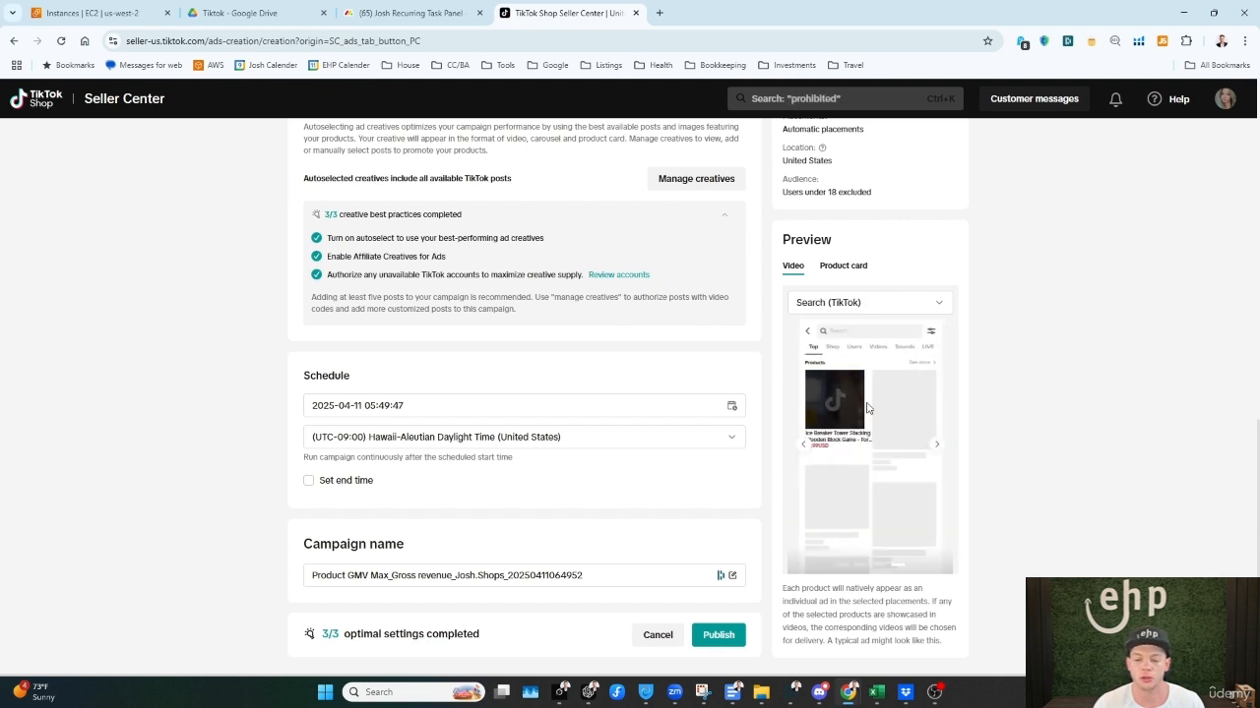
{"action": "left_click", "coordinate": [938, 451]}
{"action": "left_click", "coordinate": [938, 451]}
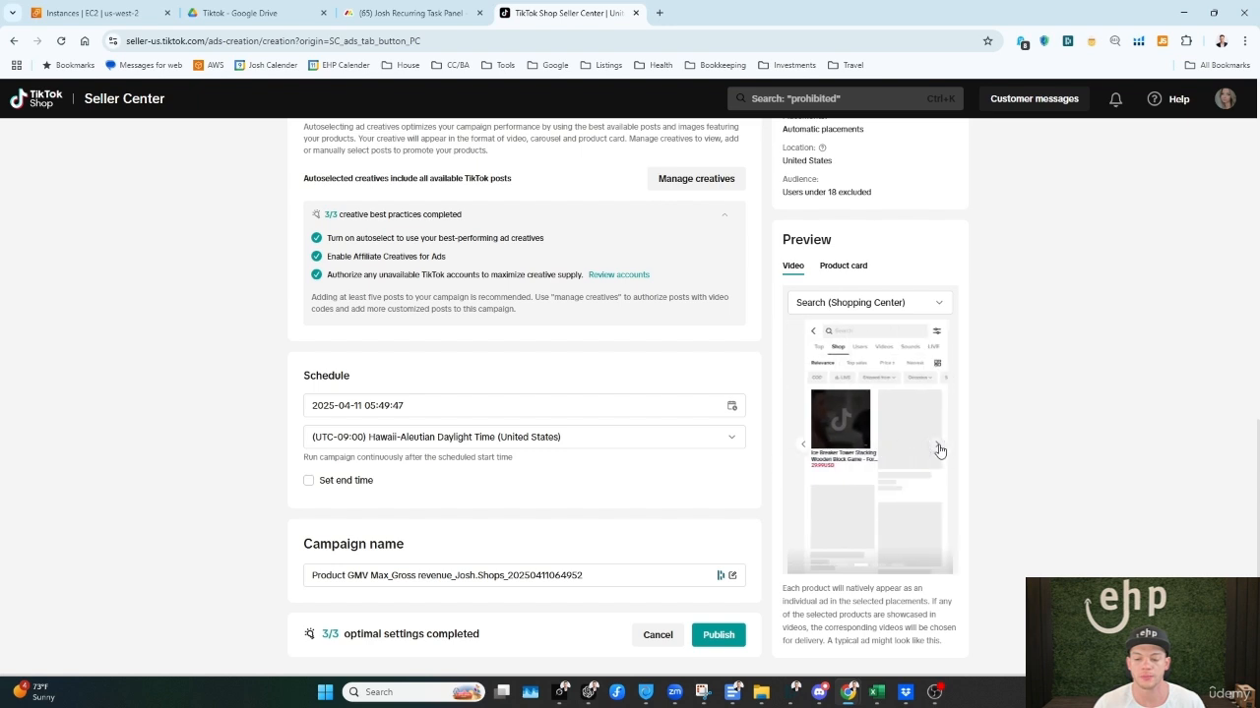
{"action": "left_click", "coordinate": [938, 451]}
{"action": "left_click", "coordinate": [938, 451]}
{"action": "left_click", "coordinate": [938, 450]}
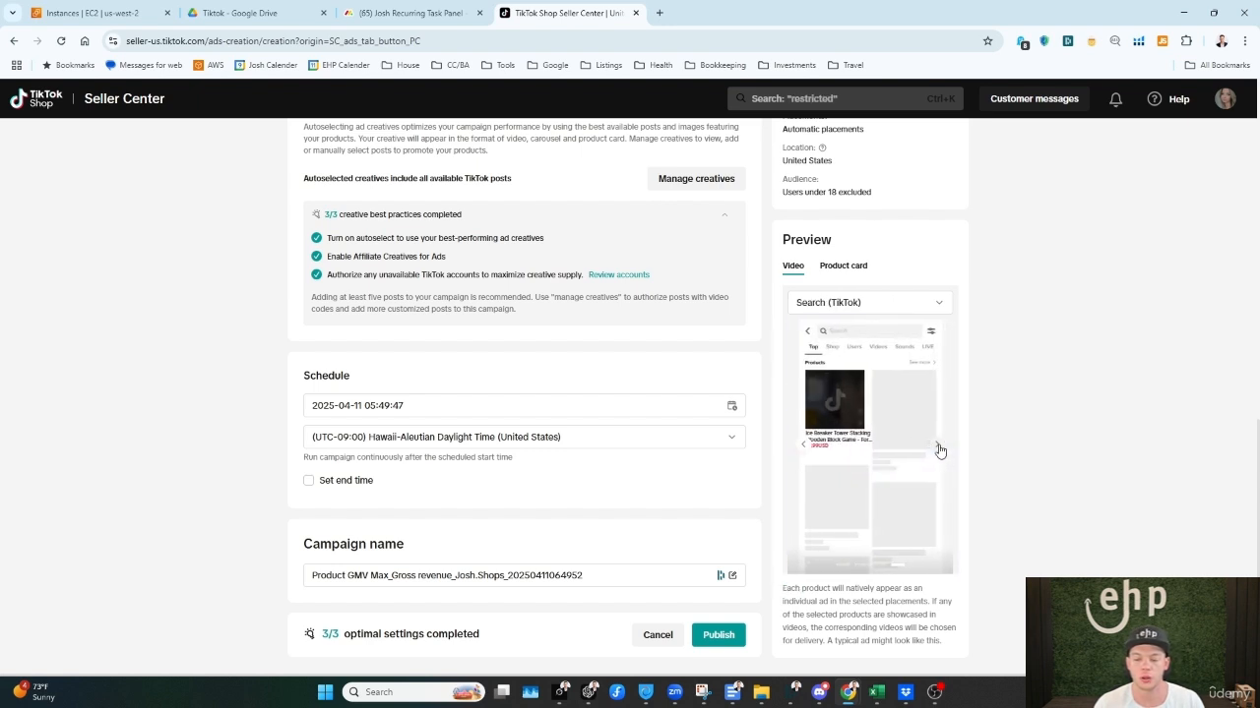
{"action": "left_click", "coordinate": [938, 450]}
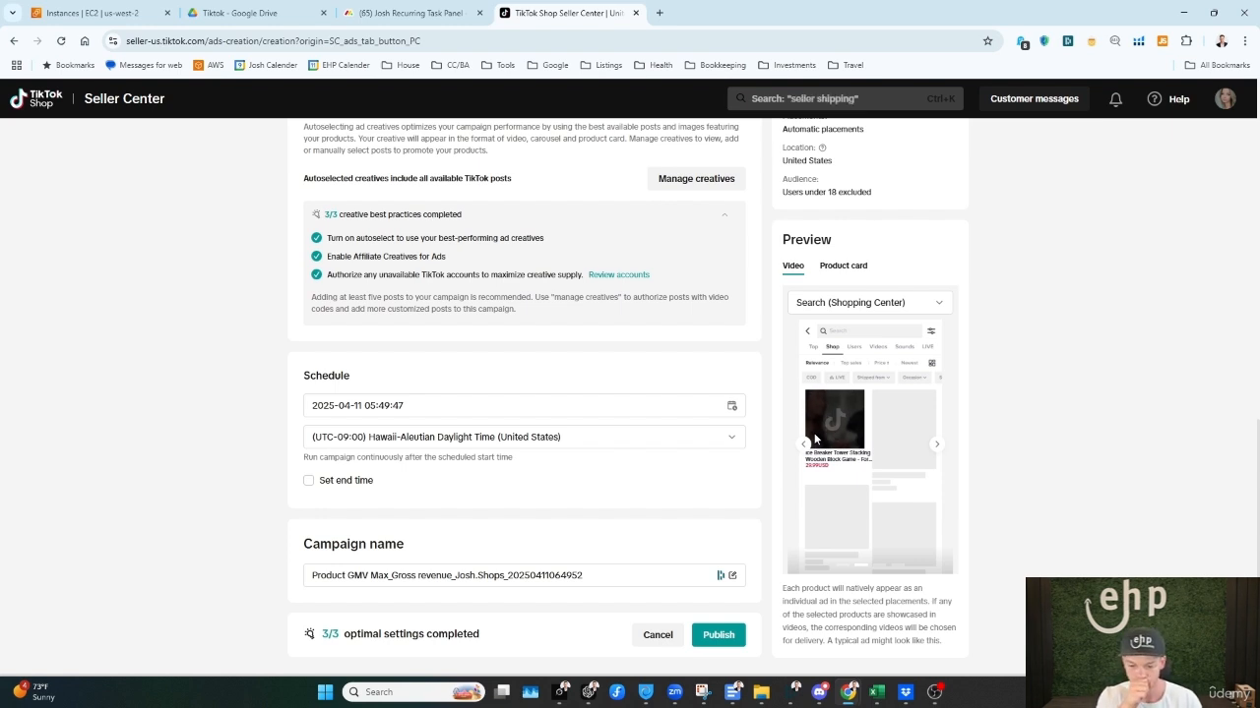
Step: Switch the ad preview to Product card and browse its placements through to Native/Banner (Pangle)
{"action": "scroll", "coordinate": [815, 438], "scroll_direction": "up", "scroll_amount": 4}
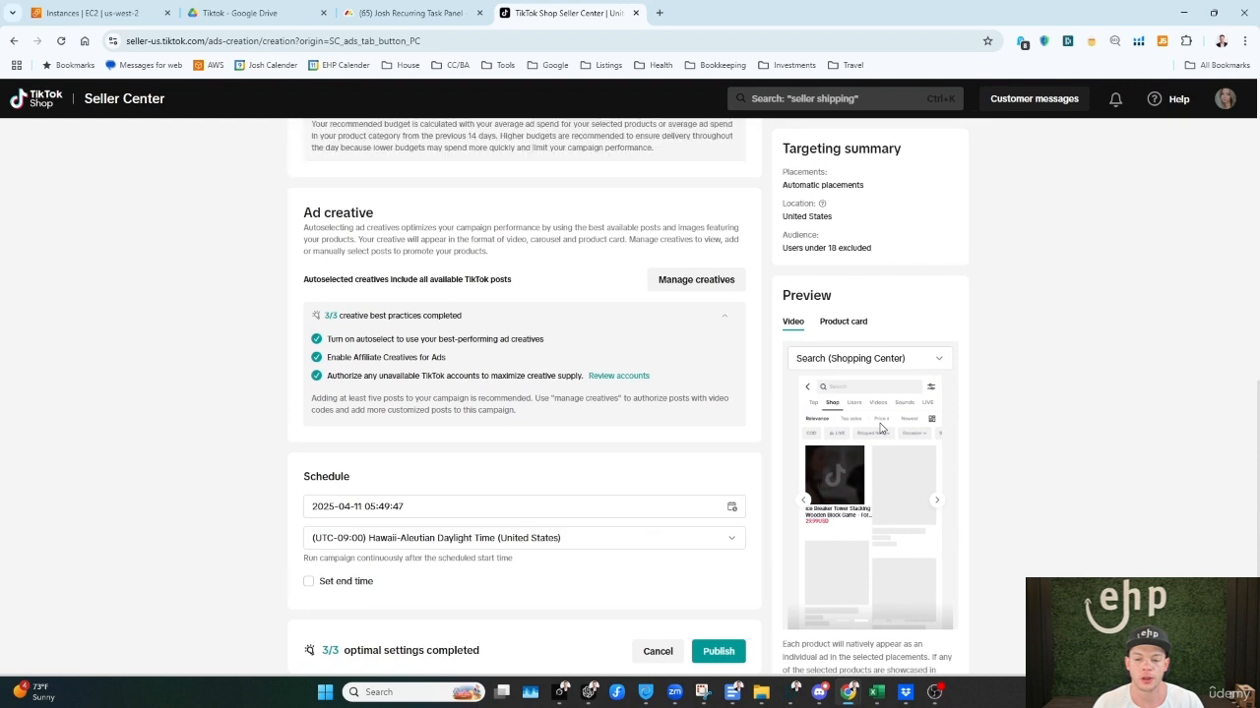
{"action": "left_click", "coordinate": [844, 325]}
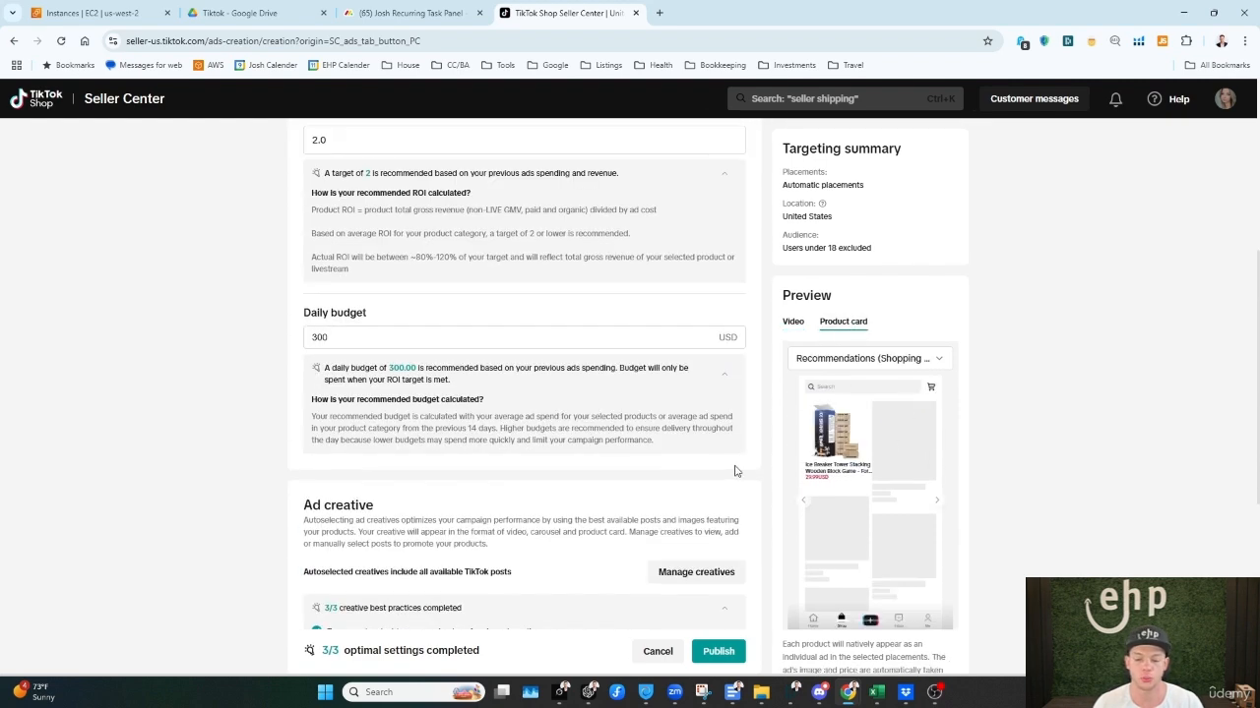
{"action": "scroll", "coordinate": [734, 471], "scroll_direction": "down", "scroll_amount": 1}
{"action": "left_click", "coordinate": [939, 501]}
{"action": "left_click", "coordinate": [939, 502]}
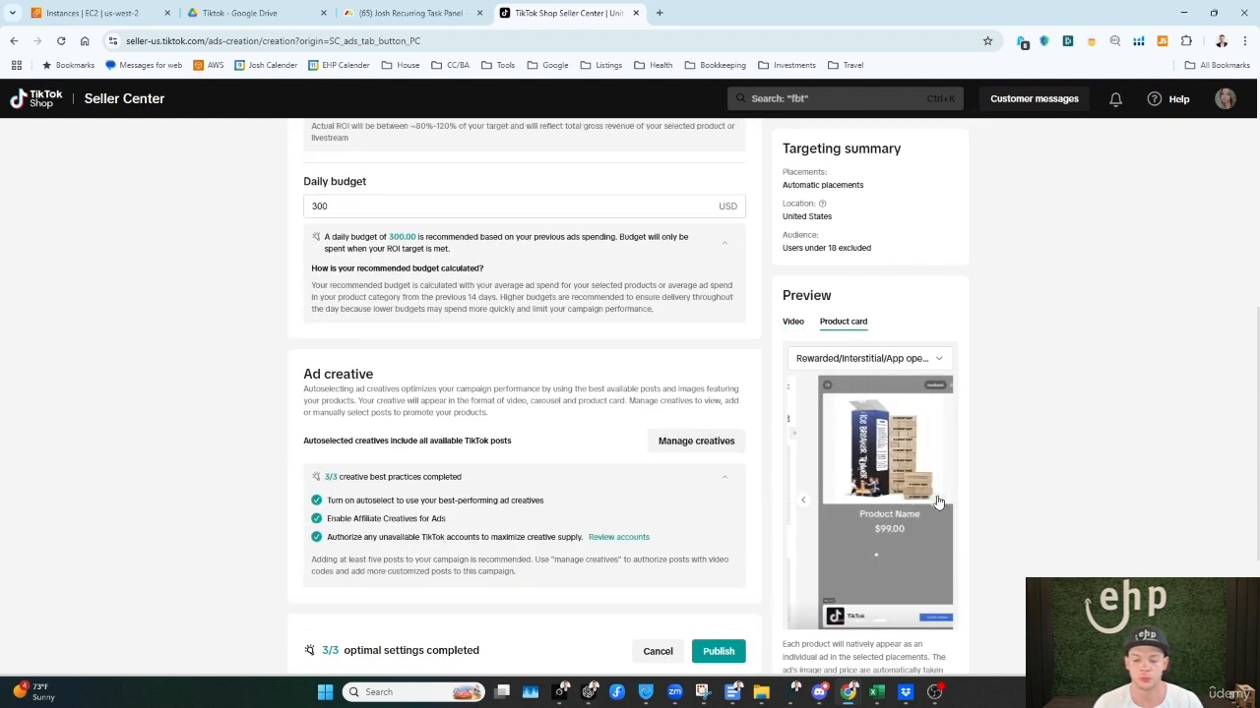
{"action": "left_click", "coordinate": [939, 502]}
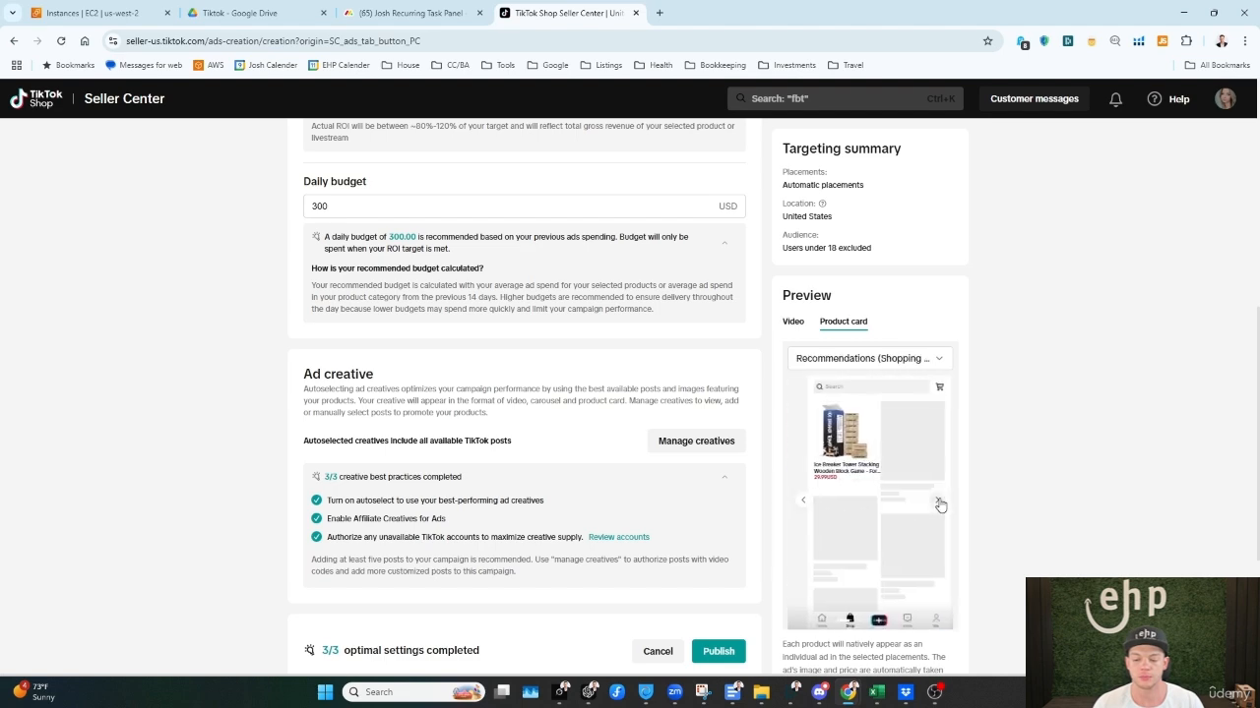
{"action": "left_click", "coordinate": [939, 502]}
{"action": "left_click", "coordinate": [940, 504]}
{"action": "left_click", "coordinate": [940, 504]}
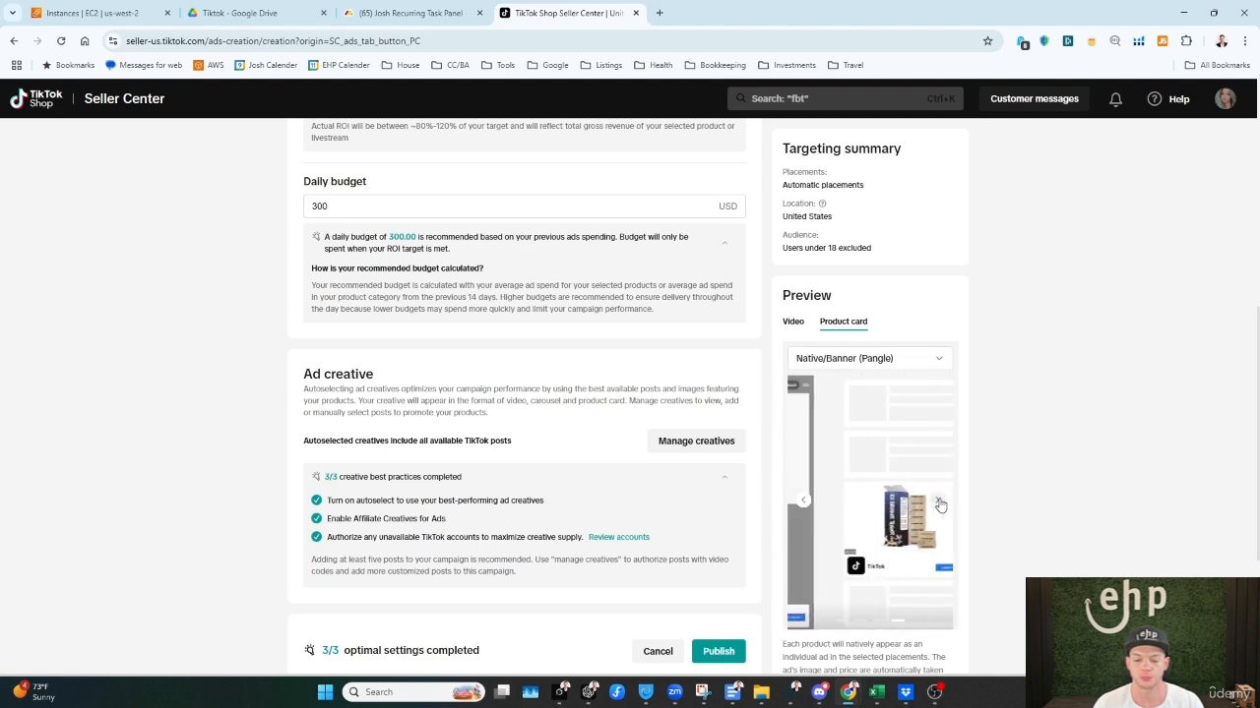
{"action": "left_click", "coordinate": [940, 504]}
Step: Review the campaign form from the campaign name back up to the campaign type, highlighting the product ROI target value
{"action": "scroll", "coordinate": [680, 476], "scroll_direction": "down", "scroll_amount": 1}
{"action": "scroll", "coordinate": [677, 492], "scroll_direction": "down", "scroll_amount": 2}
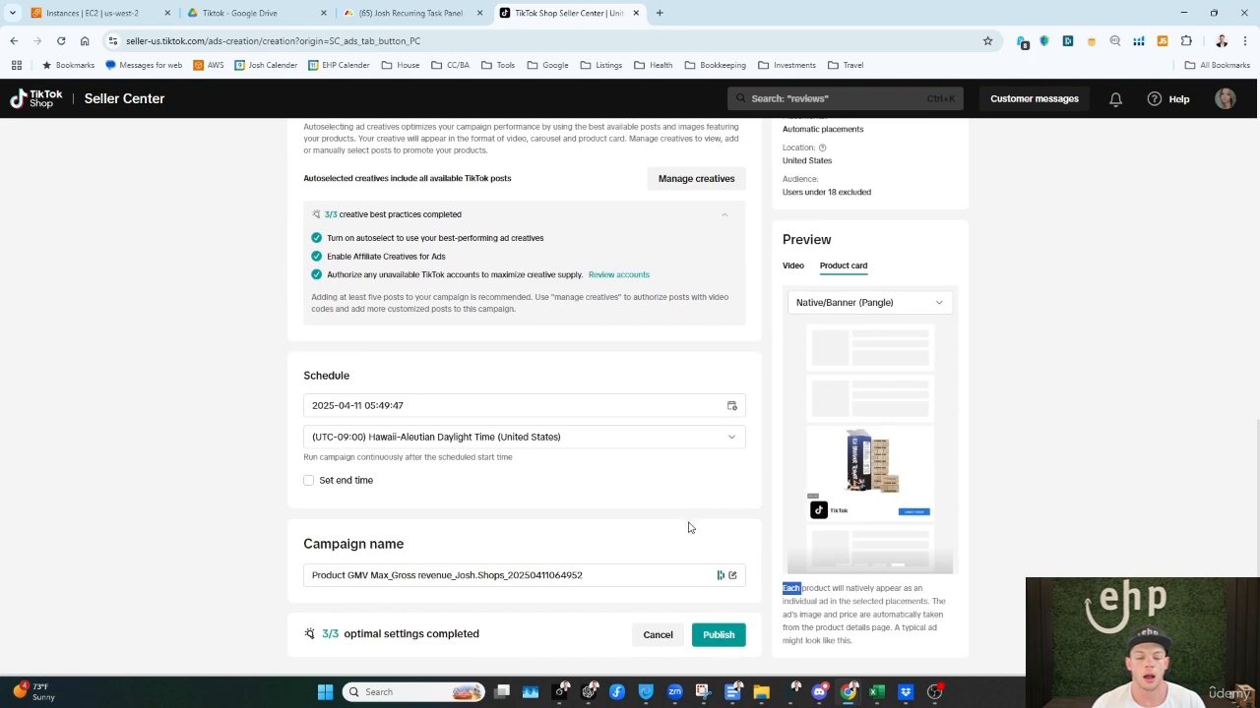
{"action": "scroll", "coordinate": [707, 610], "scroll_direction": "up", "scroll_amount": 5}
{"action": "scroll", "coordinate": [439, 469], "scroll_direction": "up", "scroll_amount": 3}
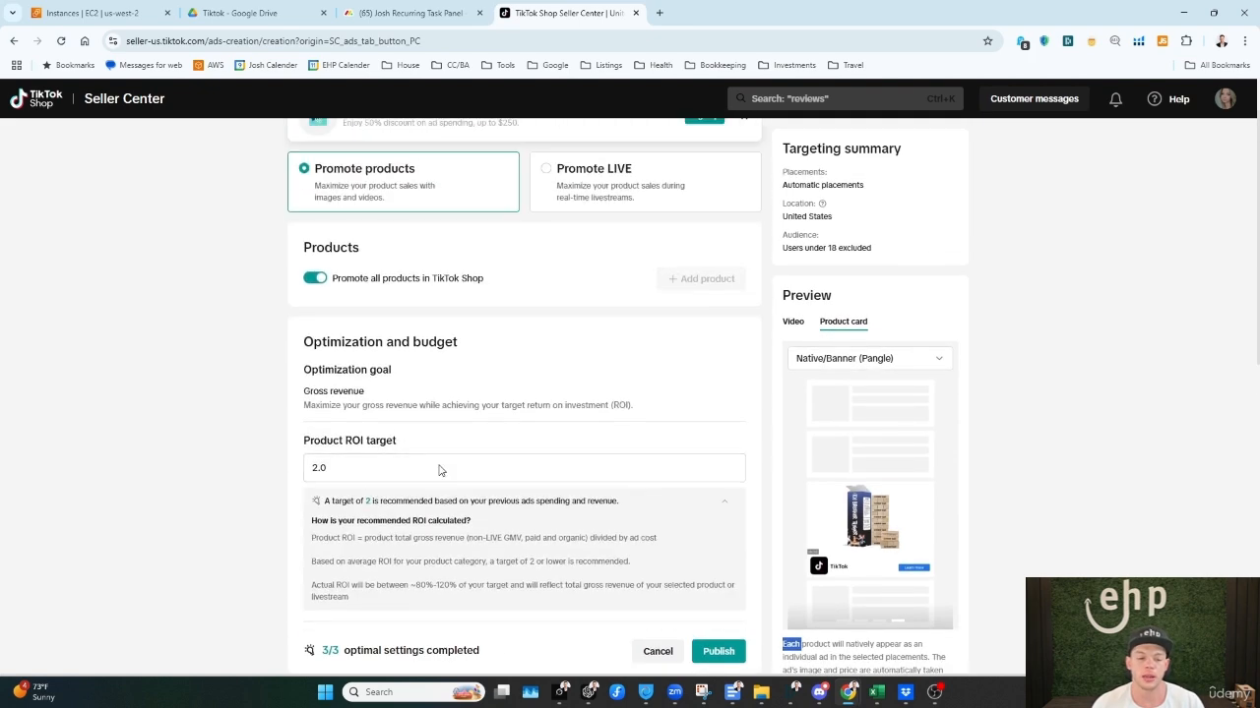
{"action": "double_click", "coordinate": [350, 475]}
{"action": "scroll", "coordinate": [604, 522], "scroll_direction": "up", "scroll_amount": 1}
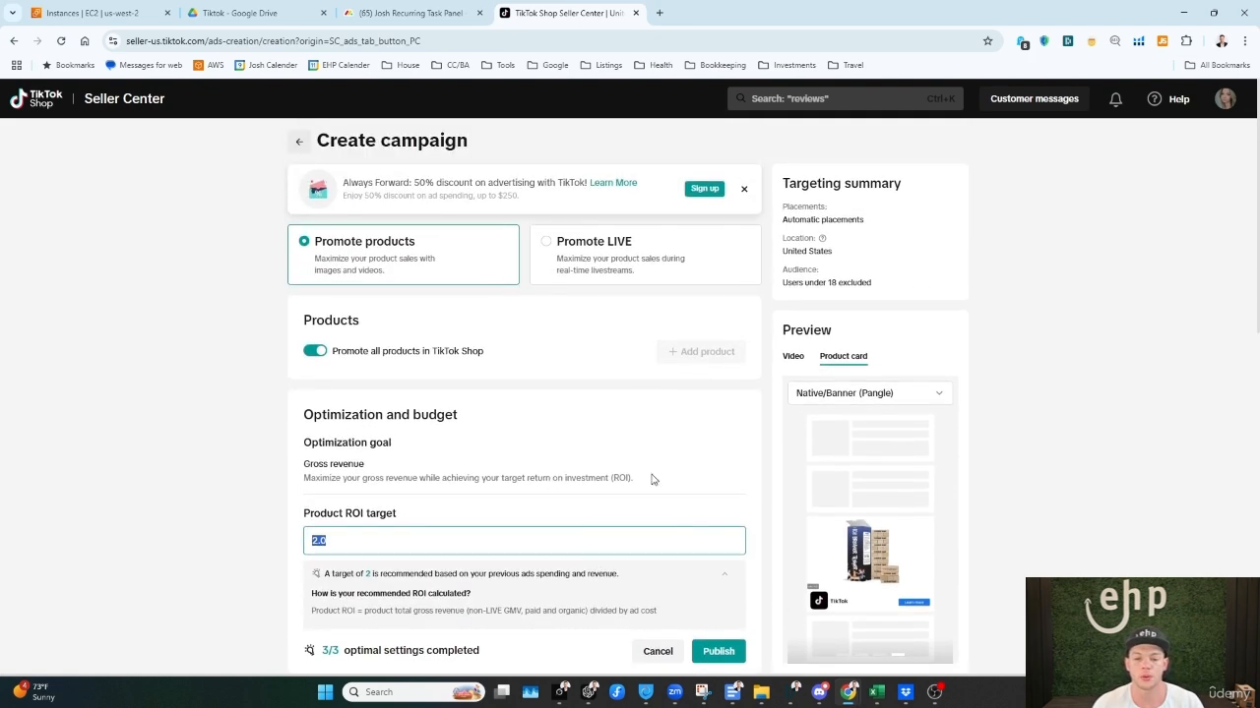
Step: Switch the campaign type to Promote LIVE, look through its source, ROI target and budget settings, and return to Promote products
{"action": "left_click", "coordinate": [635, 250]}
{"action": "scroll", "coordinate": [864, 484], "scroll_direction": "down", "scroll_amount": 2}
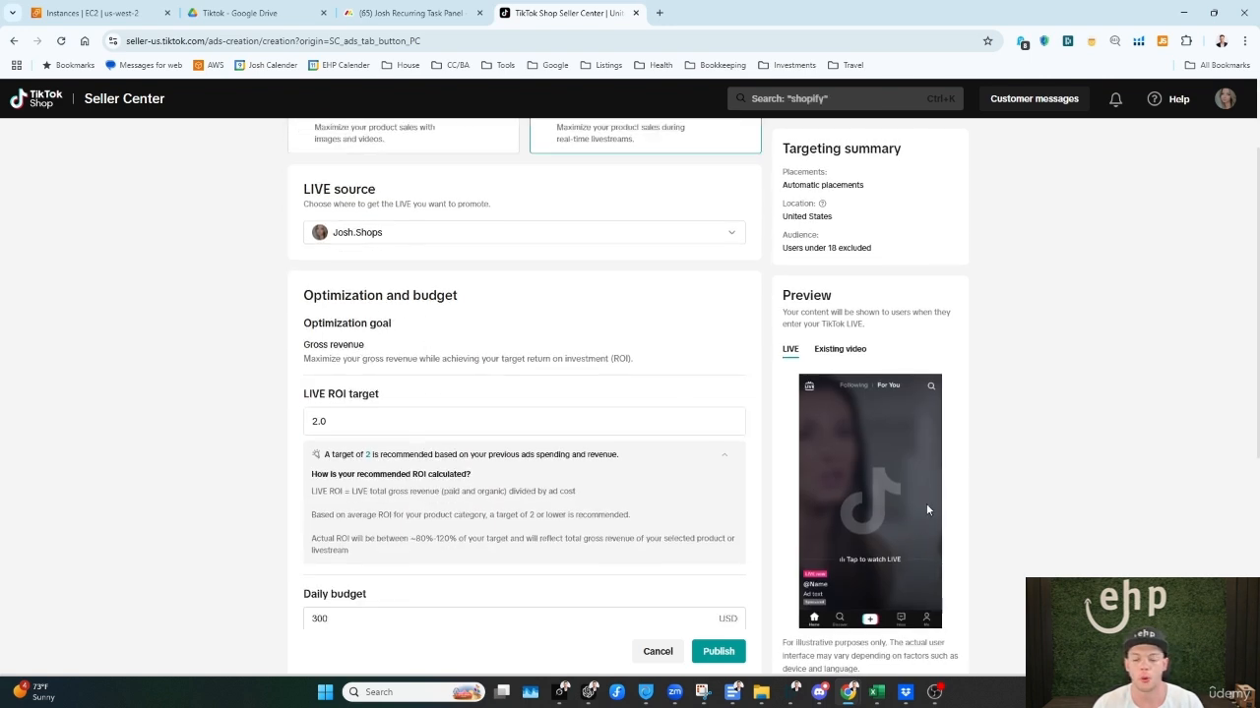
{"action": "scroll", "coordinate": [890, 589], "scroll_direction": "down", "scroll_amount": 3}
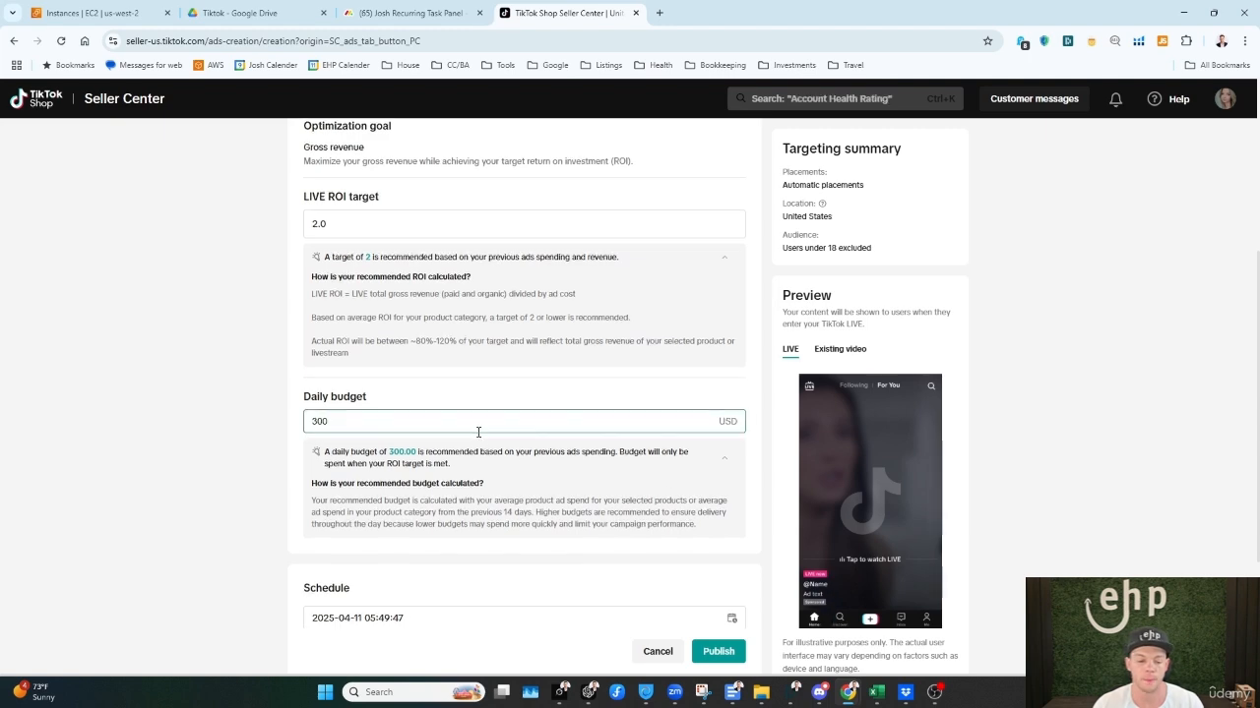
{"action": "scroll", "coordinate": [479, 430], "scroll_direction": "down", "scroll_amount": 3}
{"action": "scroll", "coordinate": [460, 557], "scroll_direction": "up", "scroll_amount": 8}
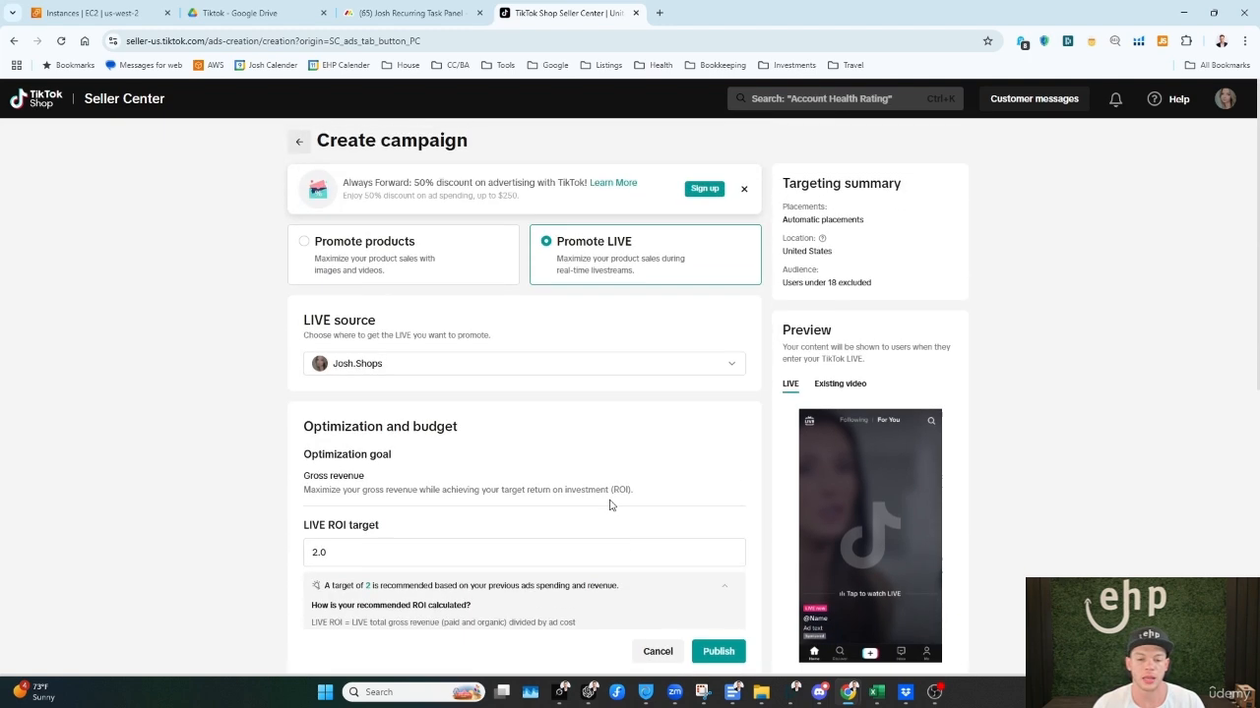
{"action": "left_click", "coordinate": [470, 268]}
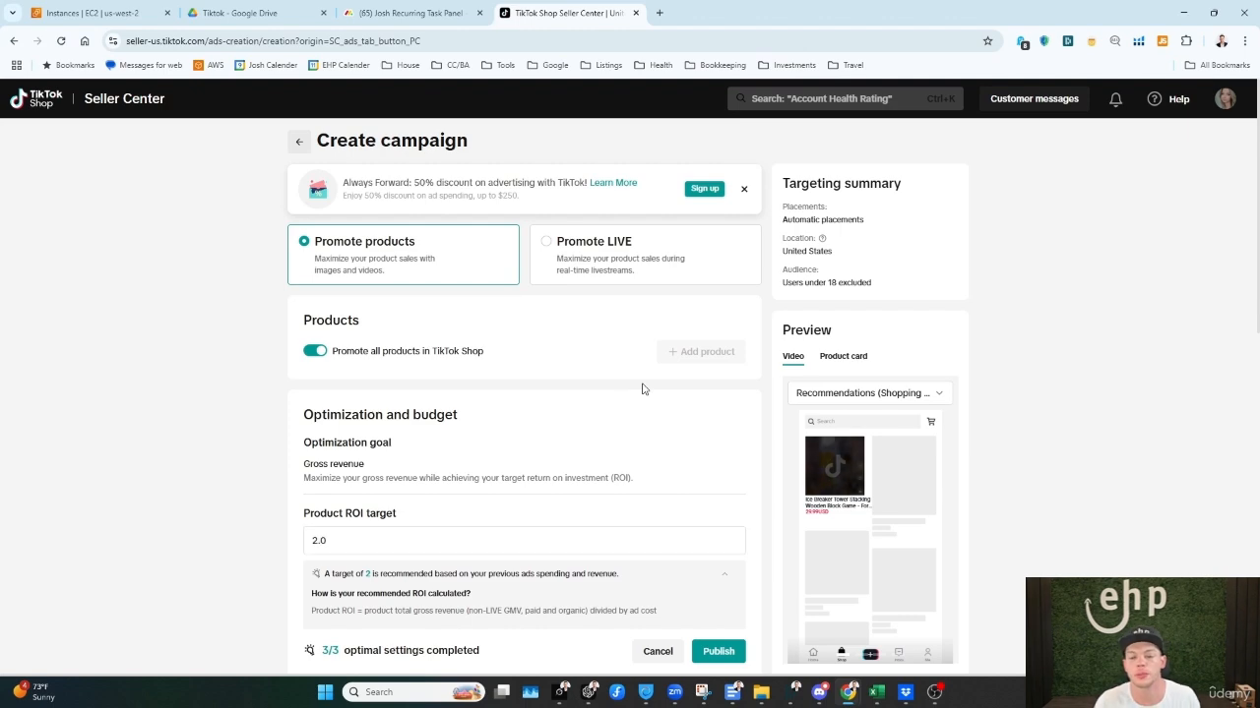
Step: Leave the GMV Max campaign form, start a custom shop ads campaign in TikTok Ads Manager and skip the introductory tip
{"action": "left_click", "coordinate": [299, 141]}
{"action": "left_click", "coordinate": [710, 425]}
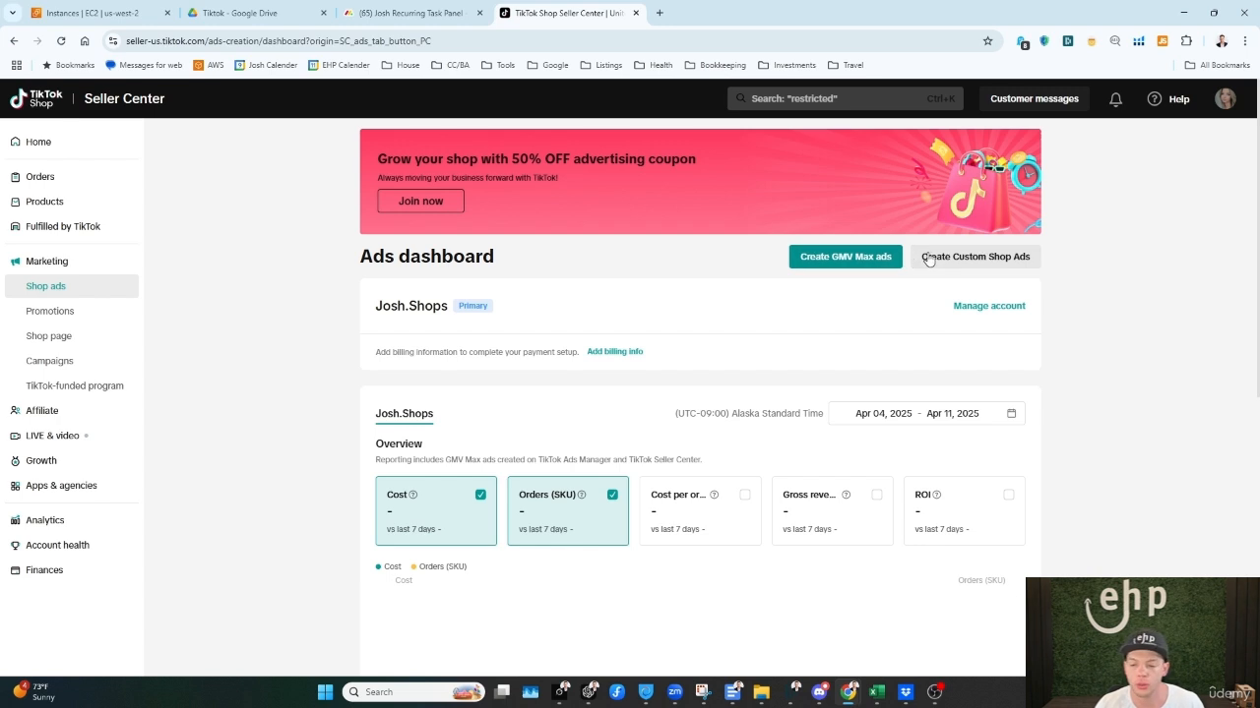
{"action": "left_click", "coordinate": [942, 259]}
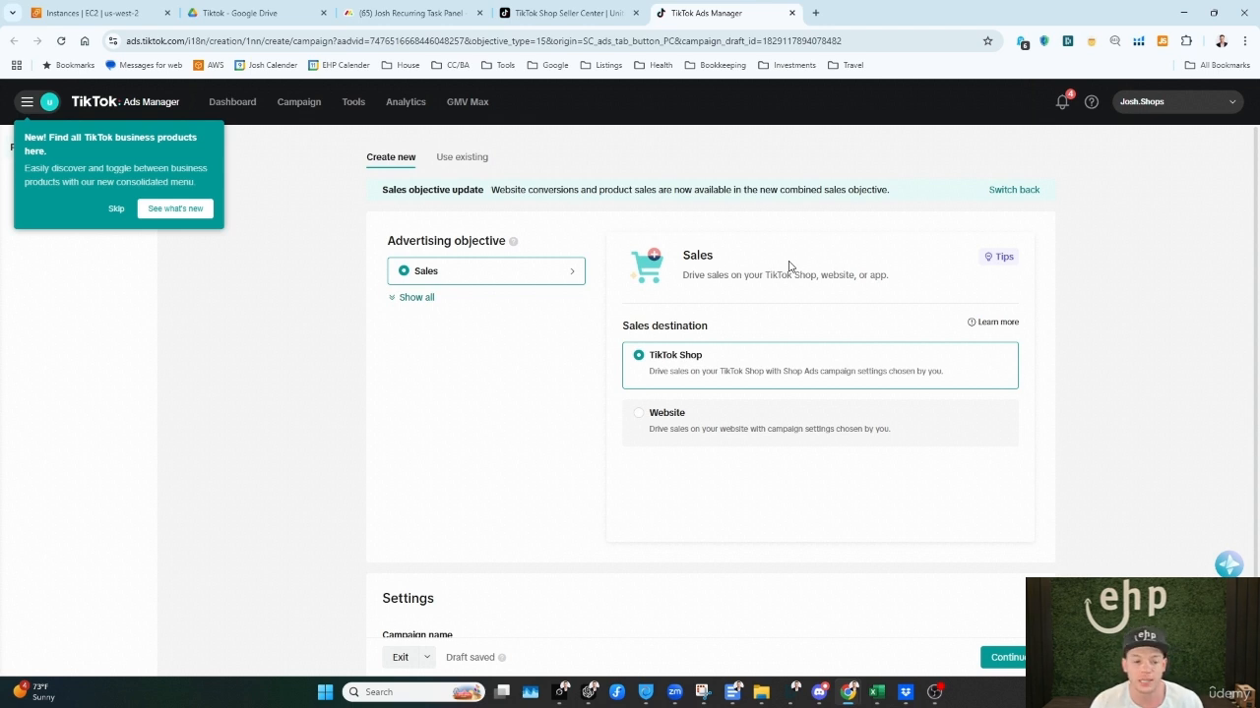
{"action": "left_click", "coordinate": [113, 210]}
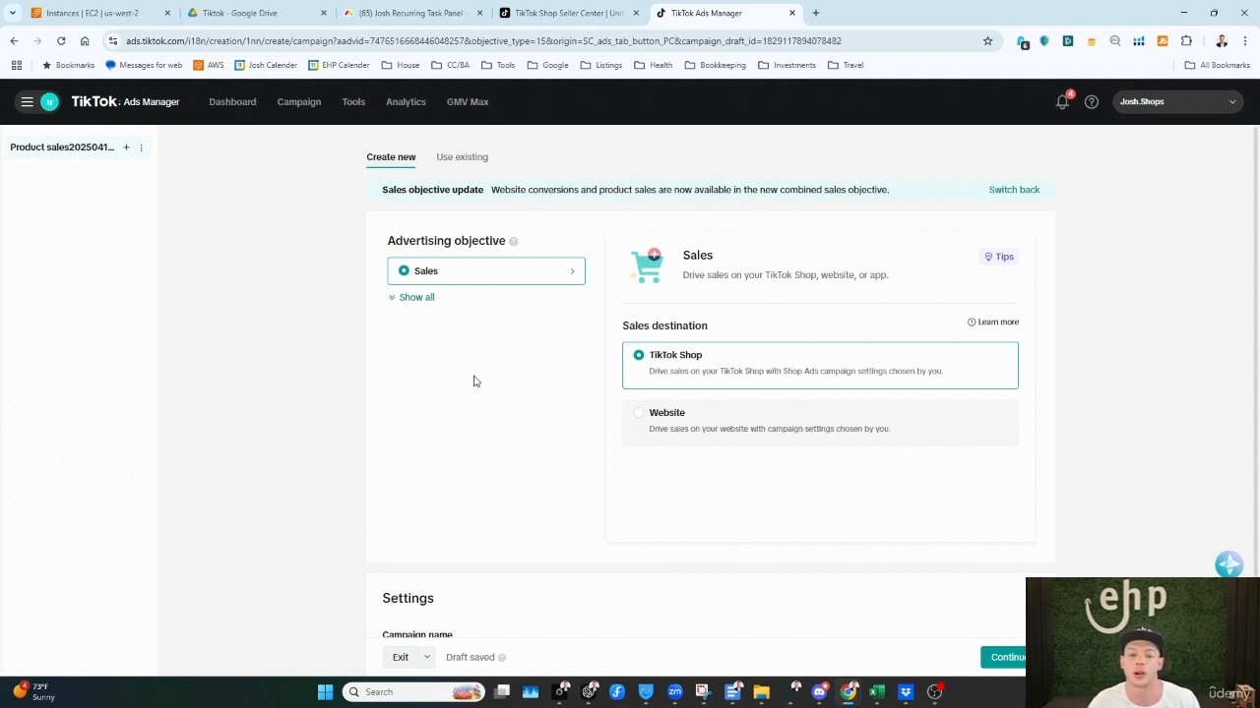
Step: Check the Website sales destination, set it back to TikTok Shop, and continue to the ad group setup, dismissing its tip
{"action": "scroll", "coordinate": [496, 380], "scroll_direction": "down", "scroll_amount": 1}
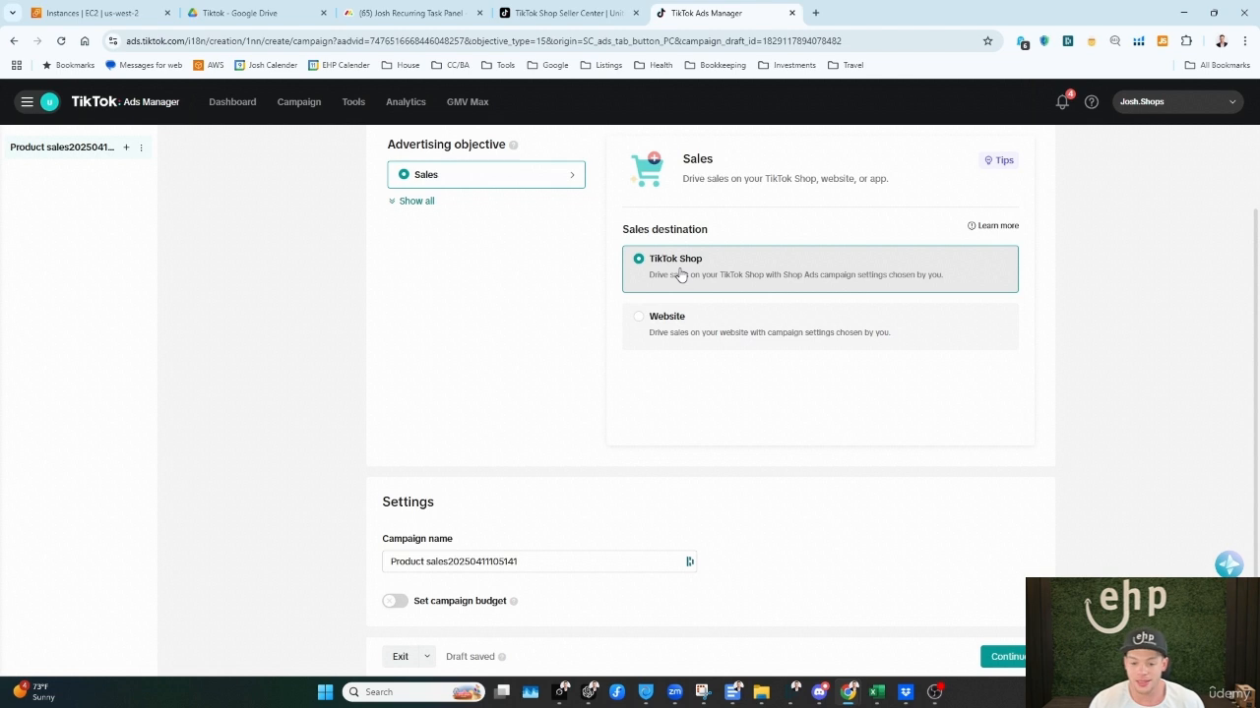
{"action": "left_click", "coordinate": [728, 330]}
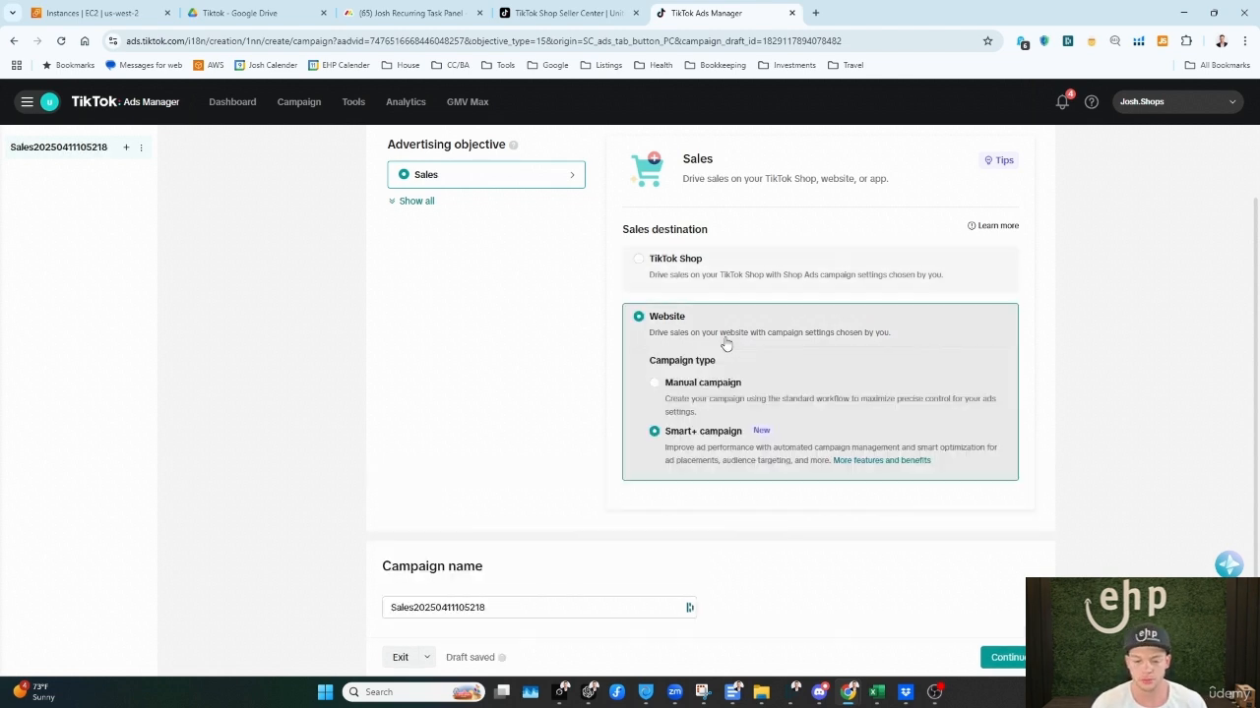
{"action": "left_click", "coordinate": [694, 275]}
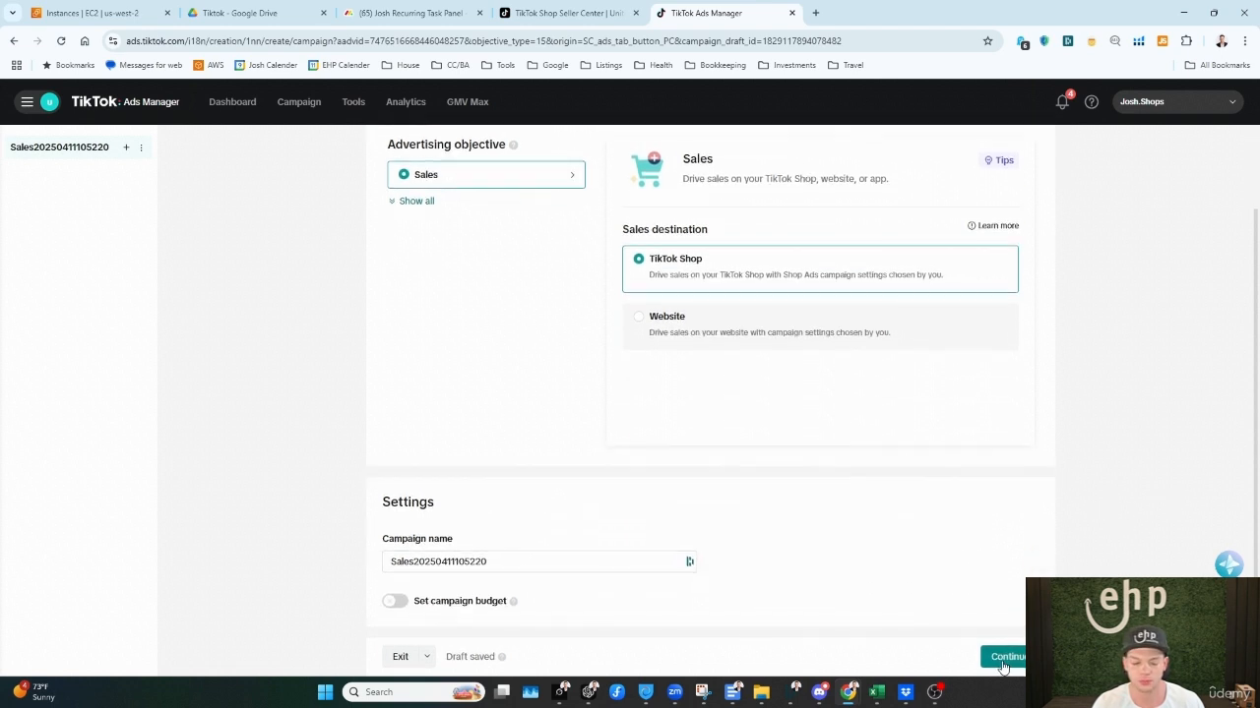
{"action": "left_click", "coordinate": [1001, 659]}
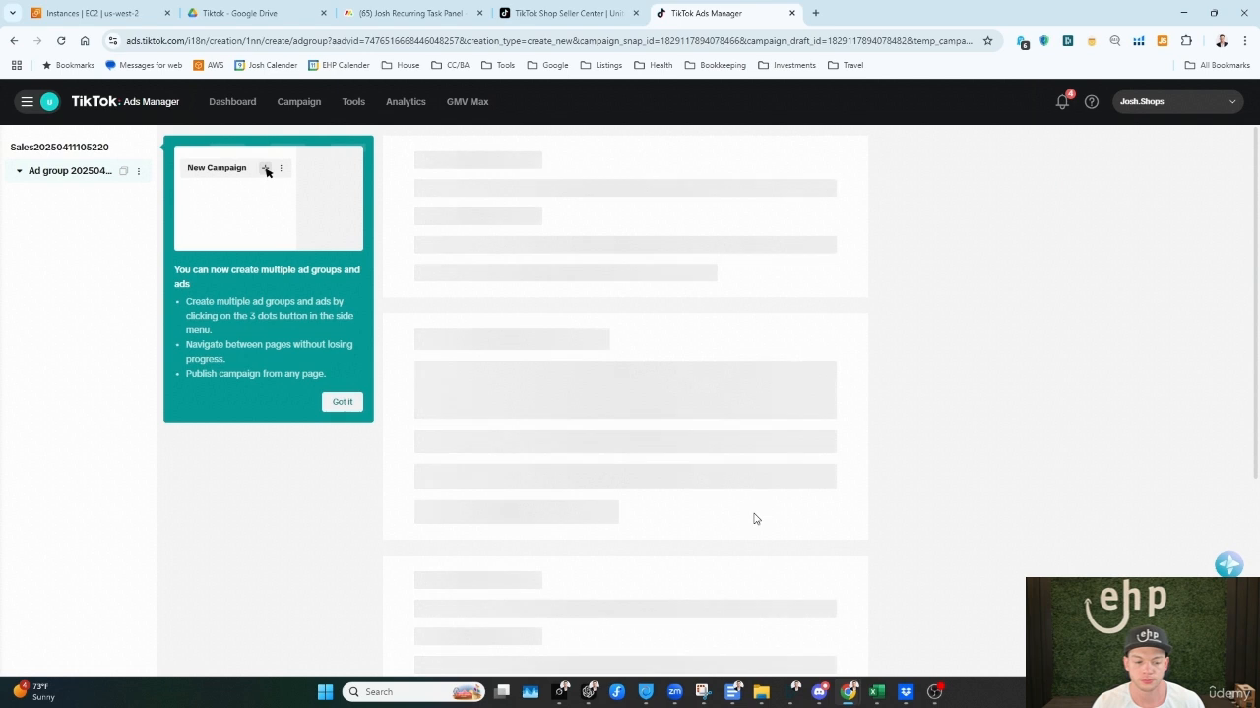
{"action": "left_click", "coordinate": [358, 401]}
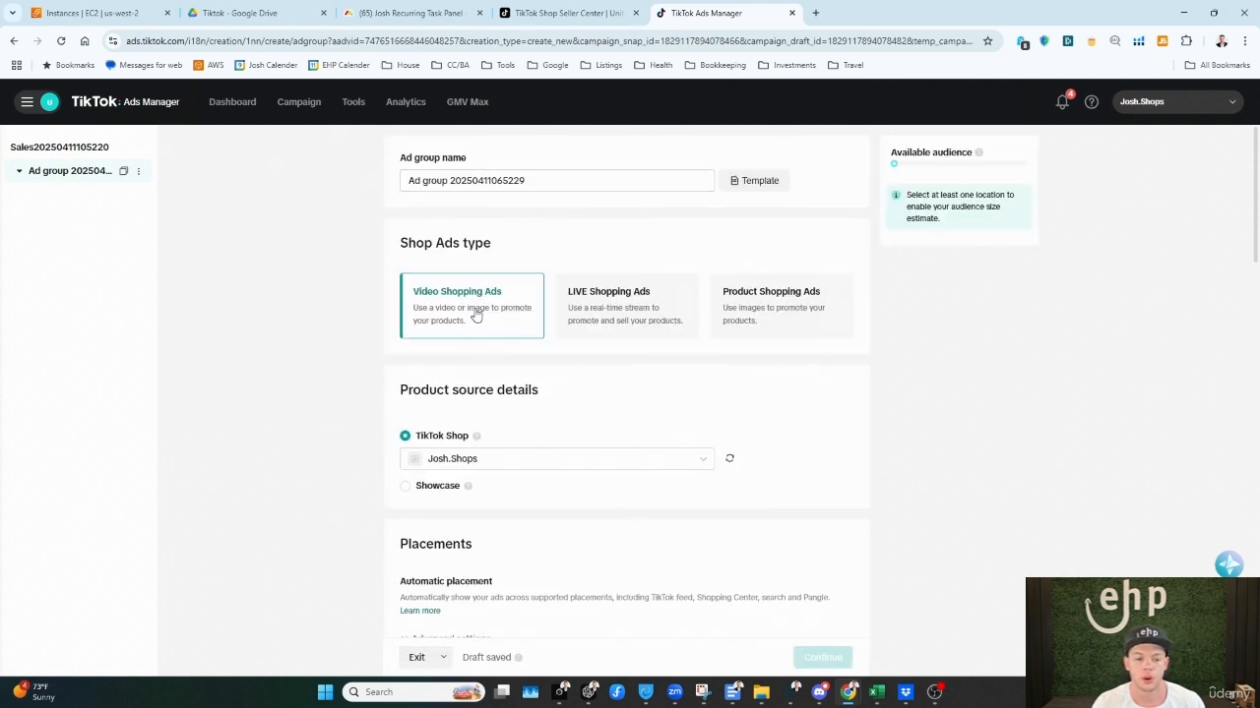
Step: Compare the LIVE, Product and Video Shopping Ads types, finishing with Video Shopping Ads selected
{"action": "left_click", "coordinate": [661, 311]}
{"action": "left_click", "coordinate": [754, 306]}
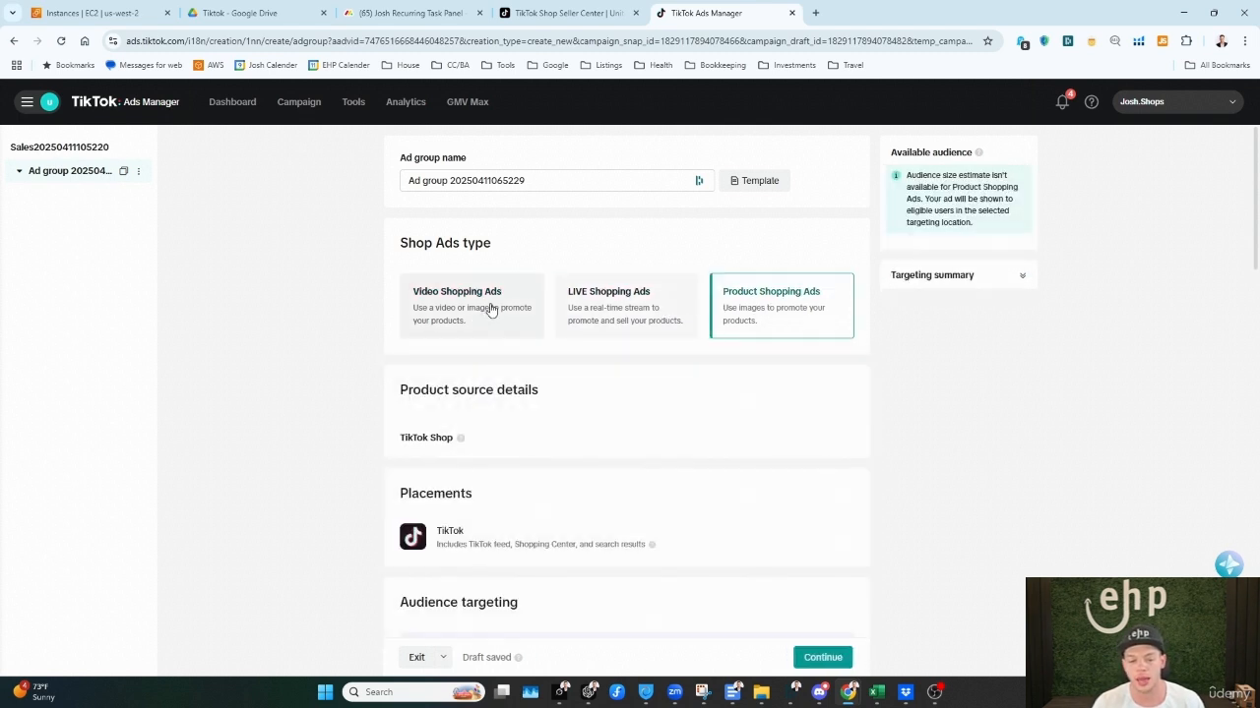
{"action": "left_click", "coordinate": [488, 311]}
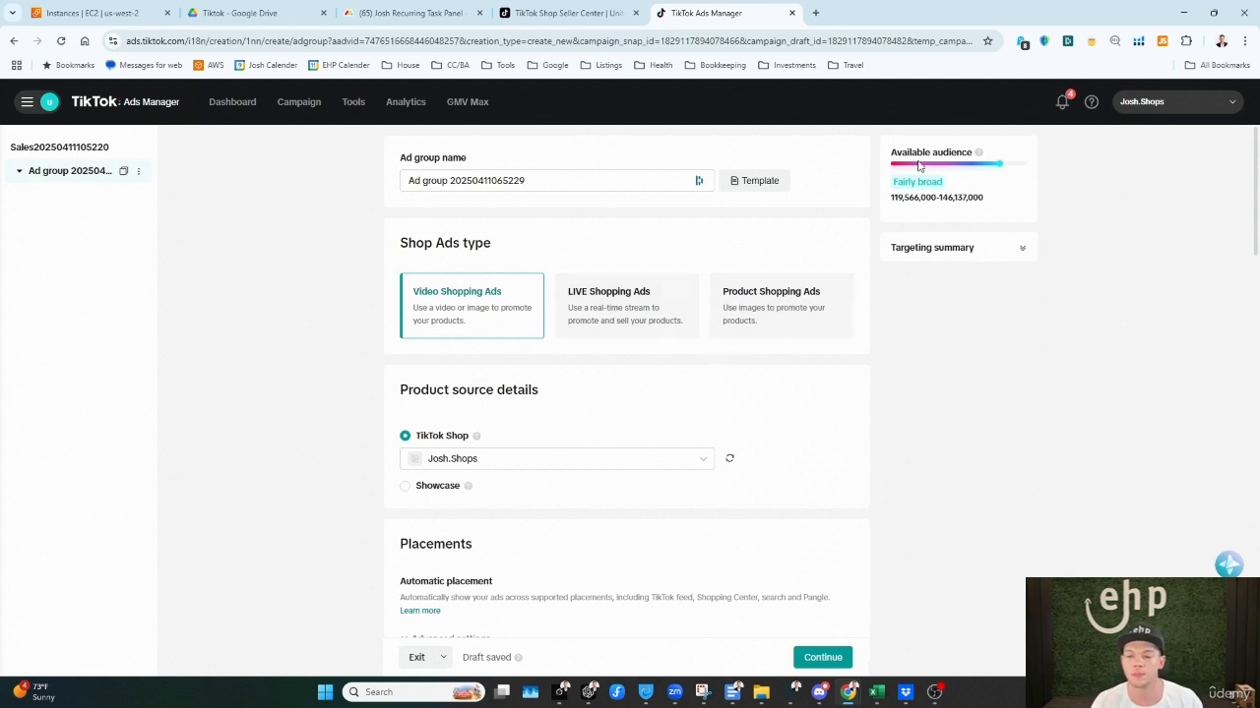
{"action": "left_click", "coordinate": [587, 309]}
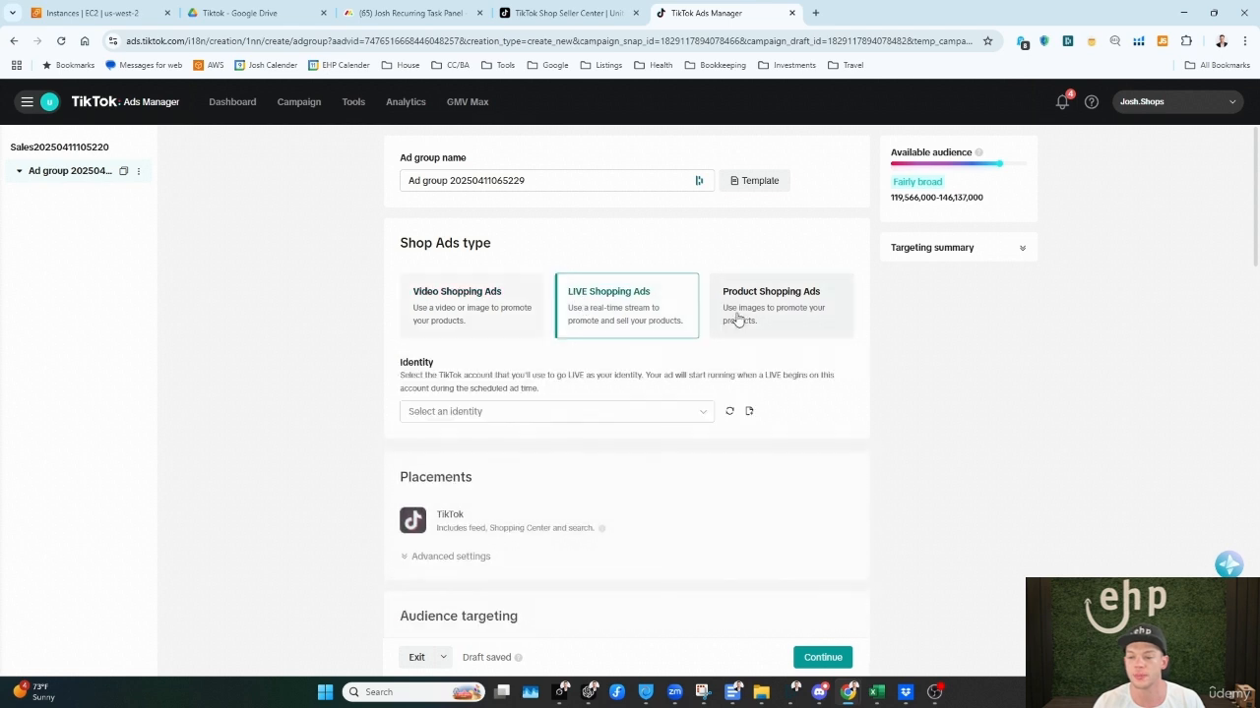
{"action": "left_click", "coordinate": [767, 313]}
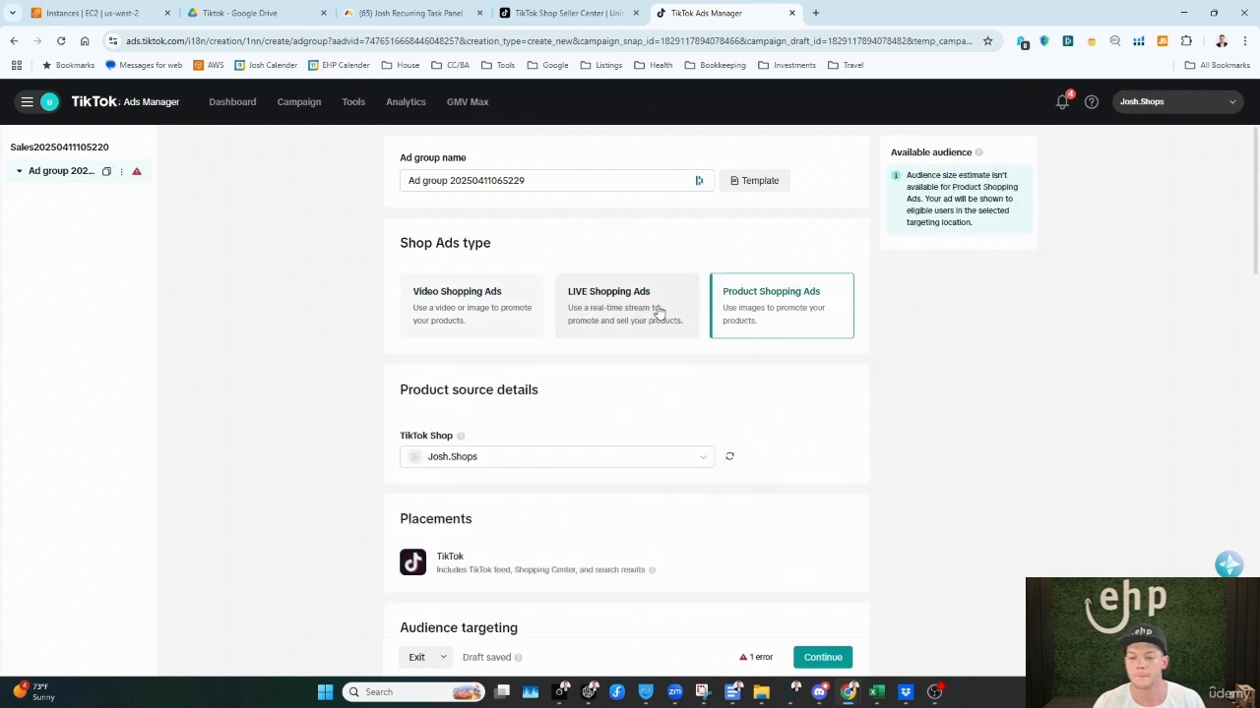
{"action": "left_click", "coordinate": [650, 315]}
{"action": "left_click", "coordinate": [490, 313]}
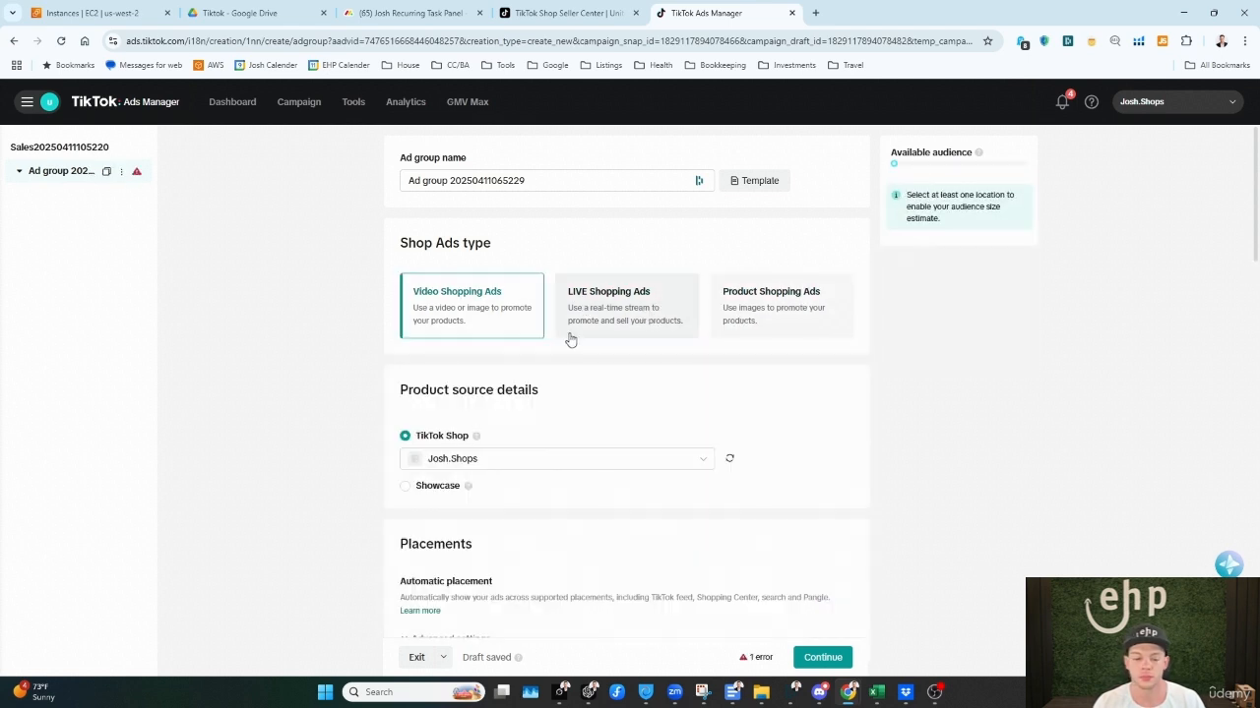
{"action": "left_click", "coordinate": [777, 323]}
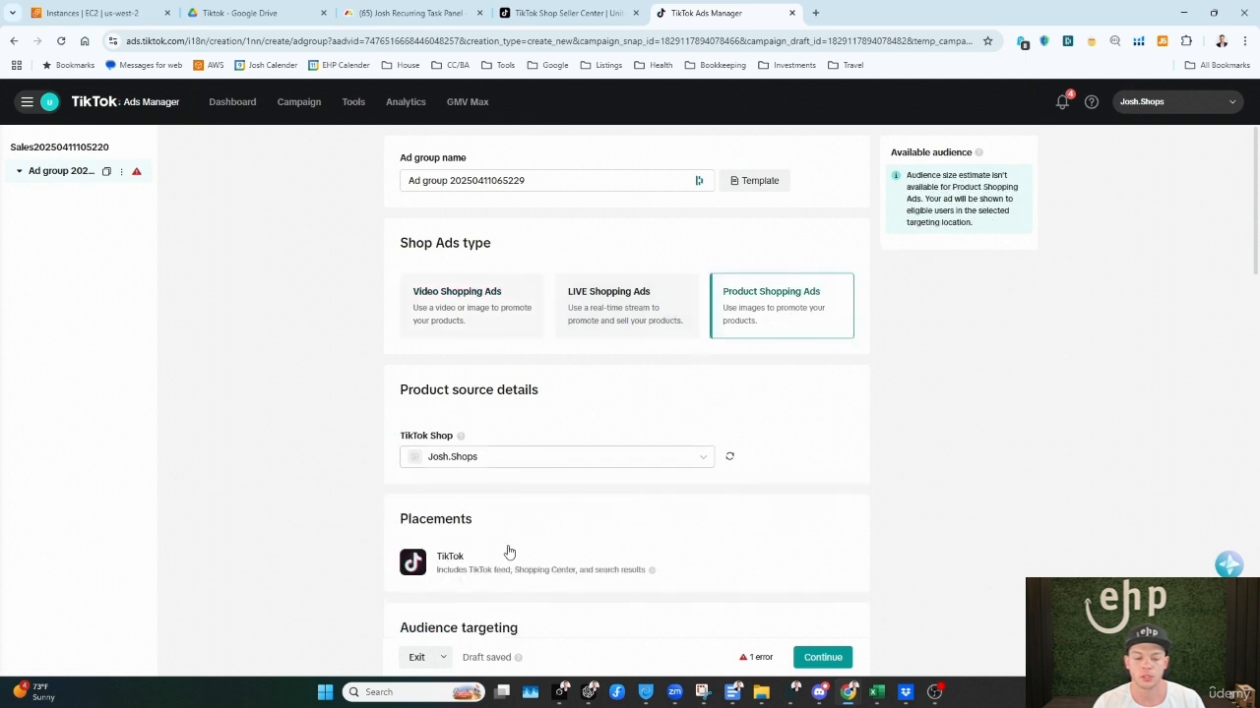
{"action": "left_click", "coordinate": [458, 305]}
Step: Choose the United States TikTok Shop as the product source and expand the advanced placement settings
{"action": "scroll", "coordinate": [472, 310], "scroll_direction": "down", "scroll_amount": 1}
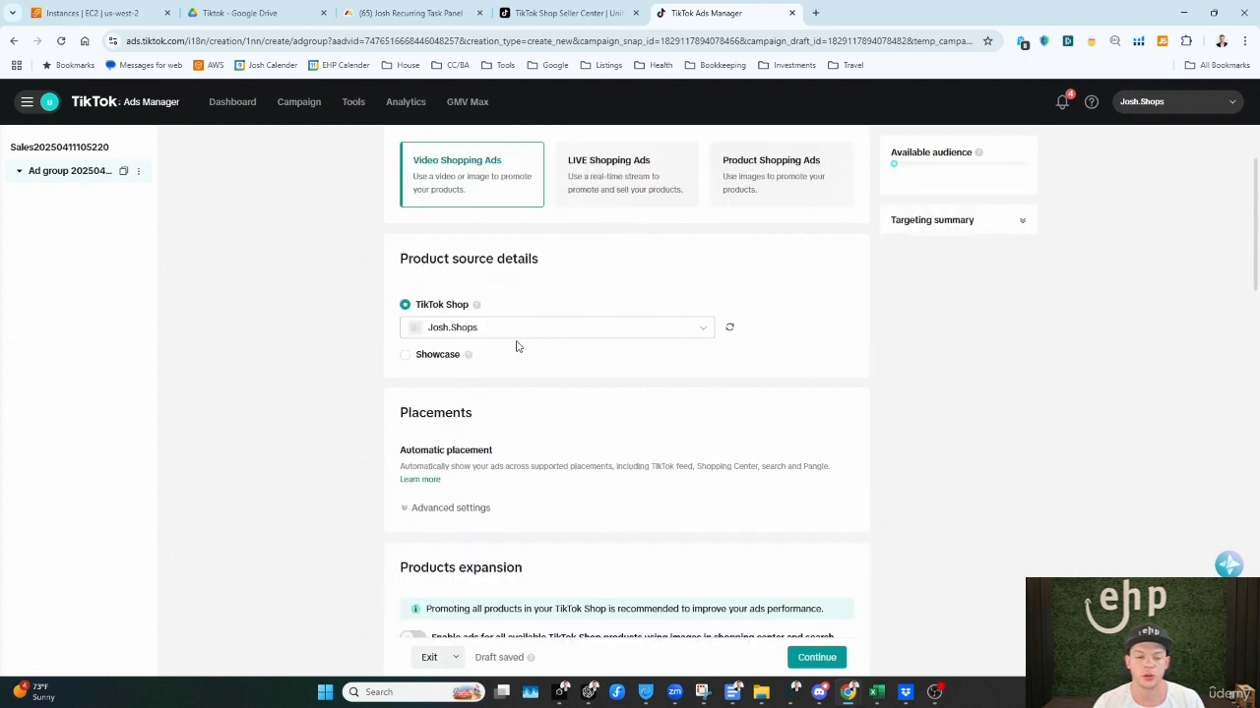
{"action": "left_click", "coordinate": [408, 358]}
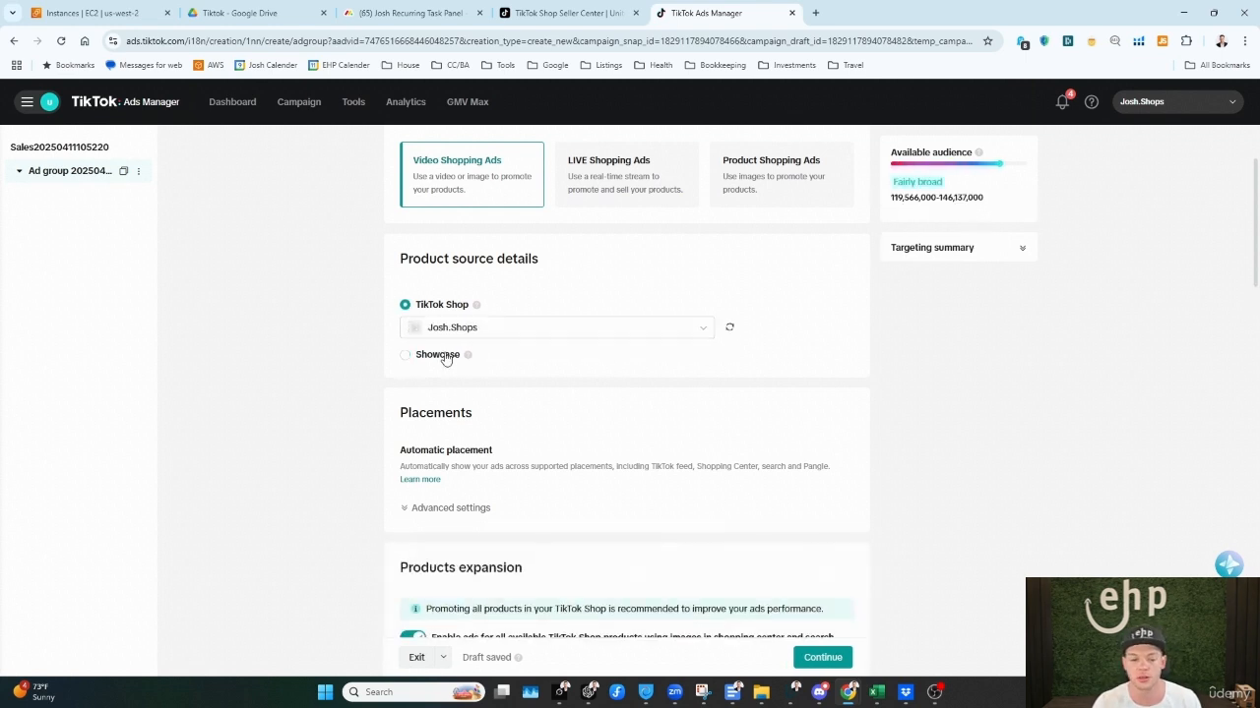
{"action": "left_click", "coordinate": [465, 329]}
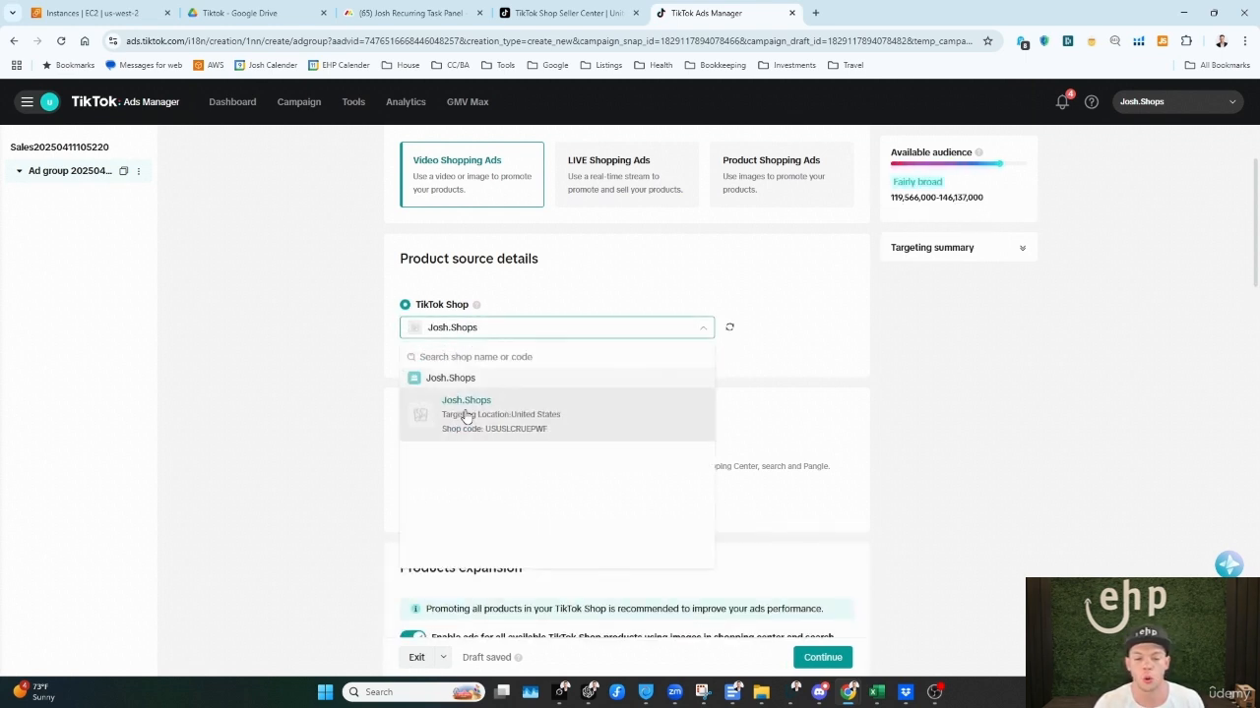
{"action": "left_click", "coordinate": [703, 416]}
{"action": "scroll", "coordinate": [846, 388], "scroll_direction": "down", "scroll_amount": 2}
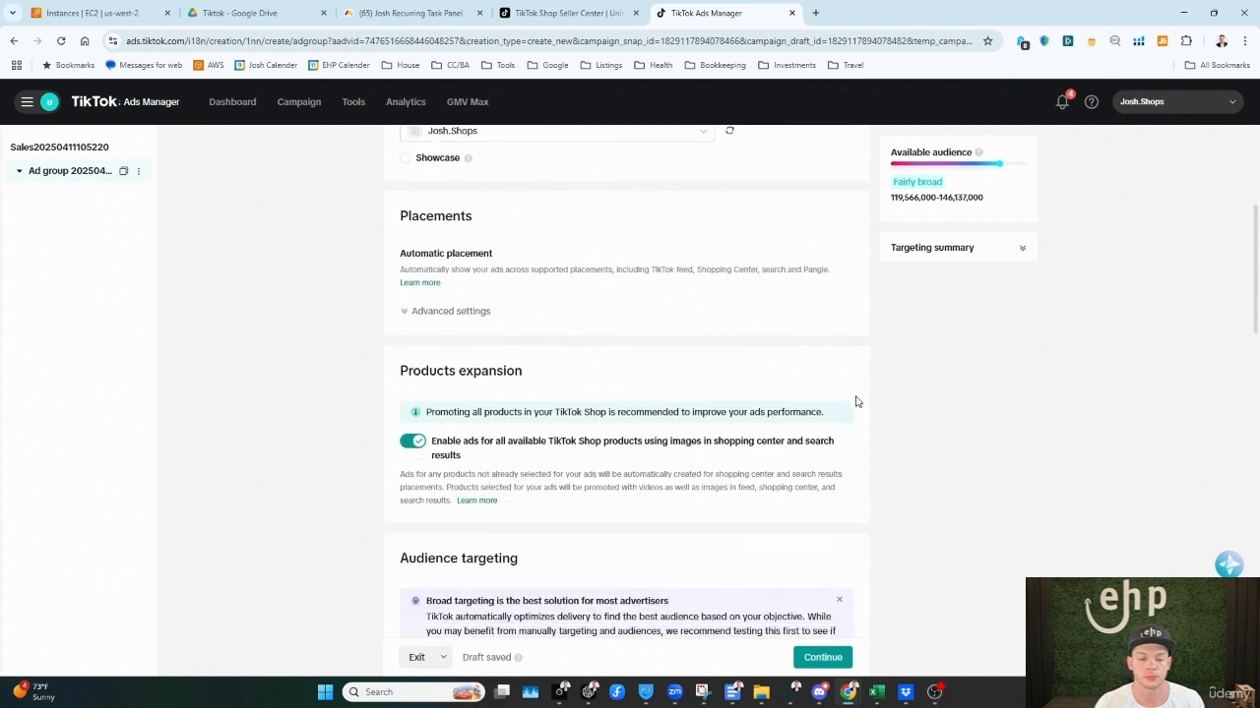
{"action": "left_click", "coordinate": [440, 313]}
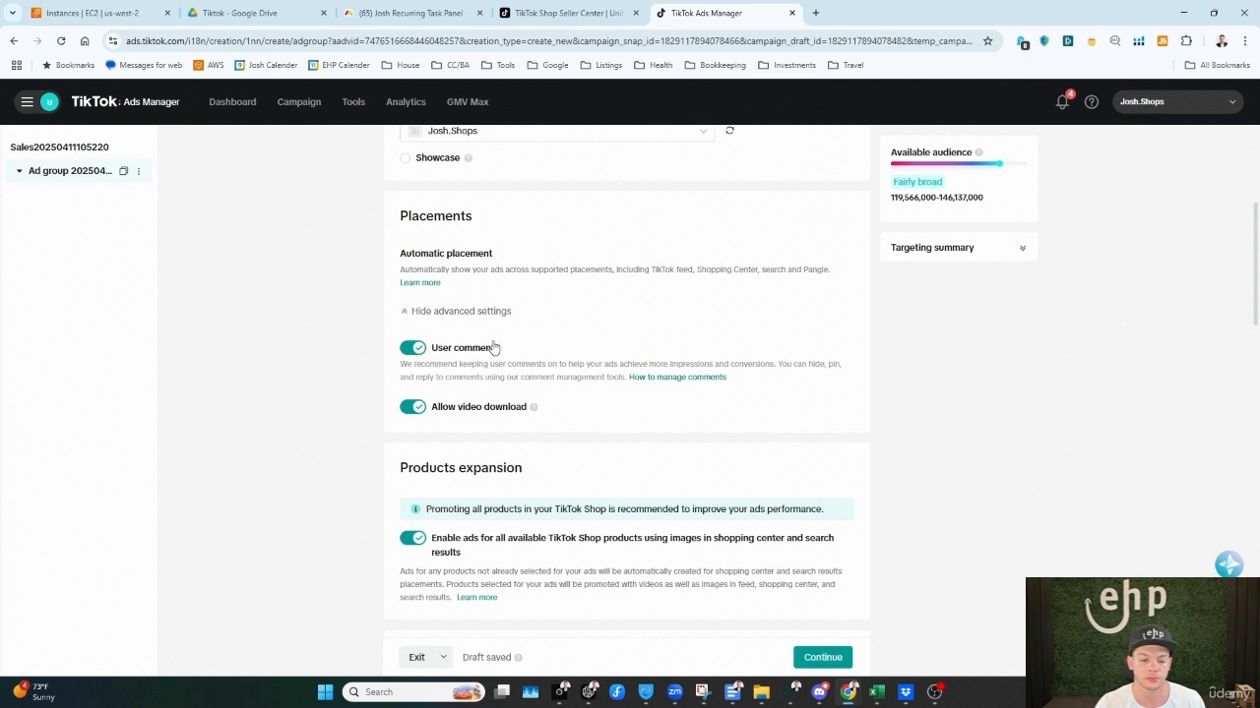
Step: Highlight the products expansion explanation and turn off ads for all available TikTok Shop products
{"action": "scroll", "coordinate": [495, 348], "scroll_direction": "down", "scroll_amount": 2}
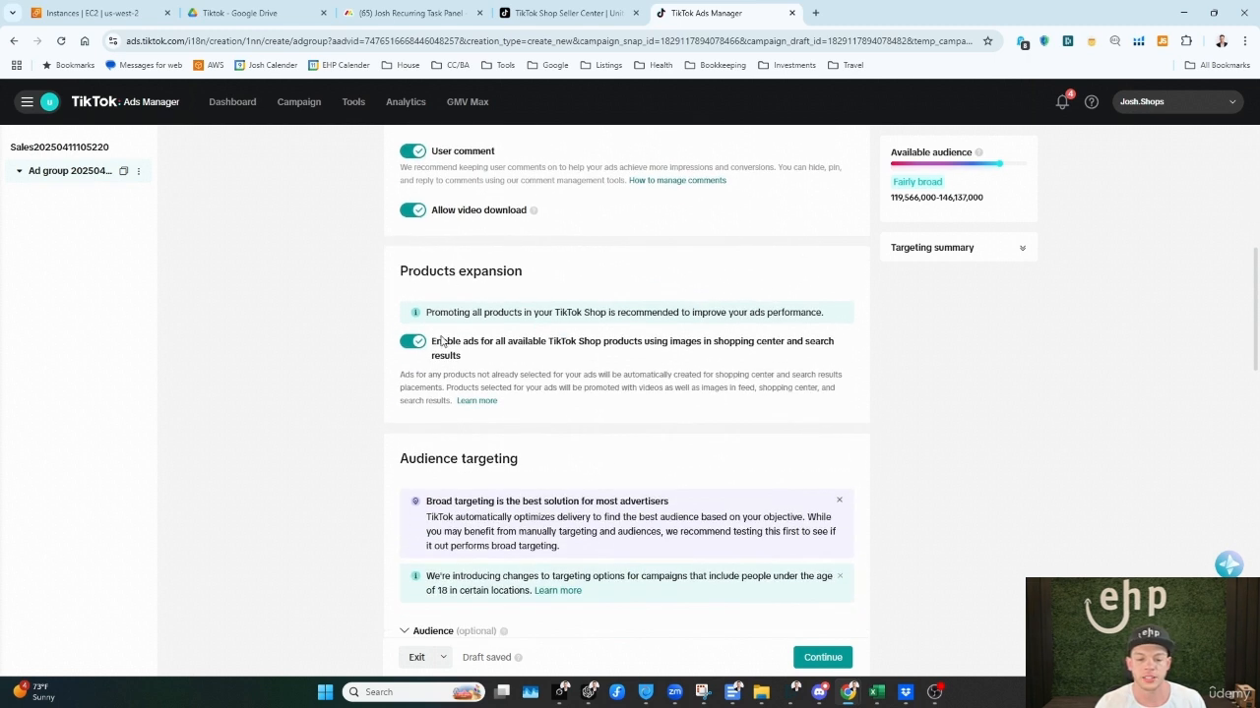
{"action": "left_click_drag", "start_coordinate": [432, 342], "coordinate": [827, 365]}
{"action": "left_click", "coordinate": [827, 365]}
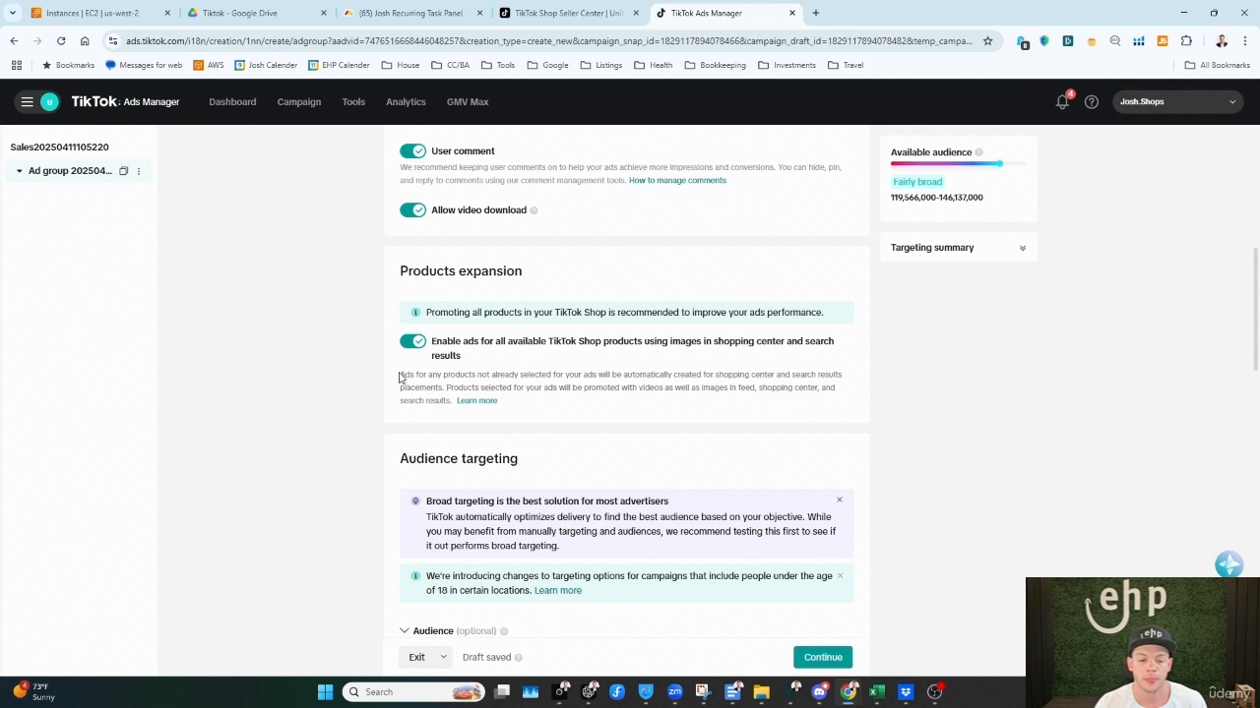
{"action": "left_click_drag", "start_coordinate": [399, 377], "coordinate": [569, 375]}
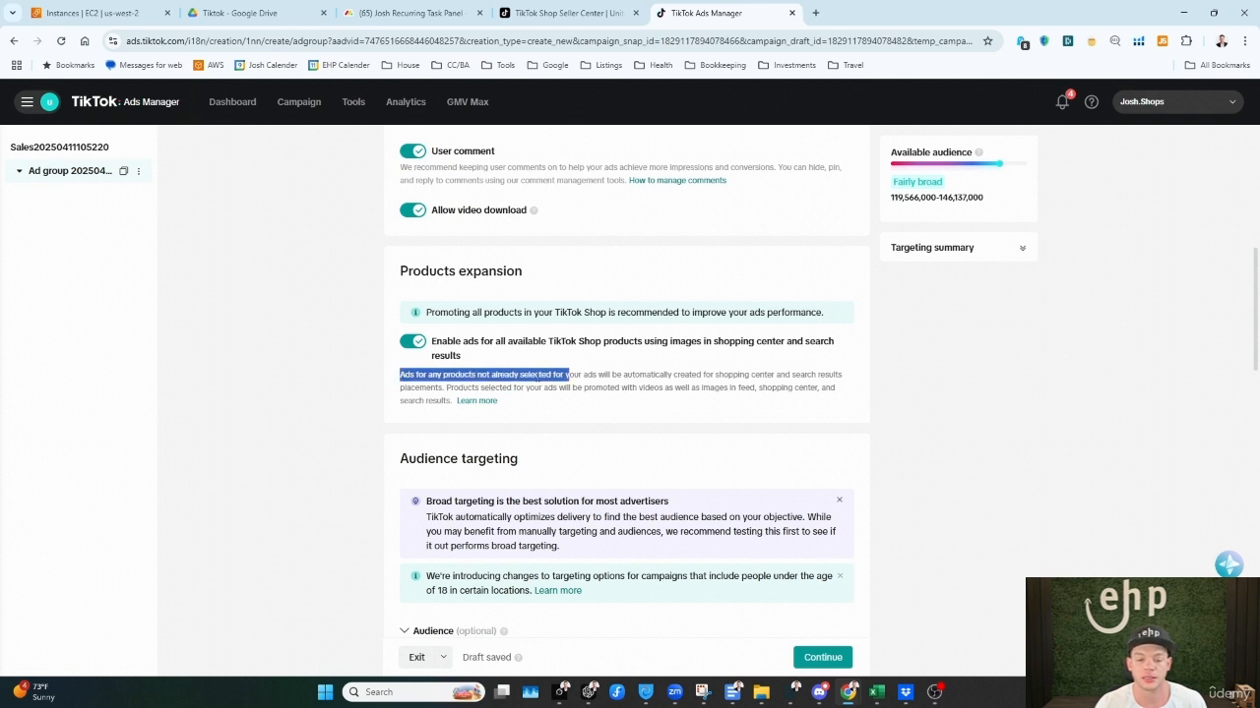
{"action": "left_click", "coordinate": [412, 343]}
{"action": "left_click", "coordinate": [412, 342]}
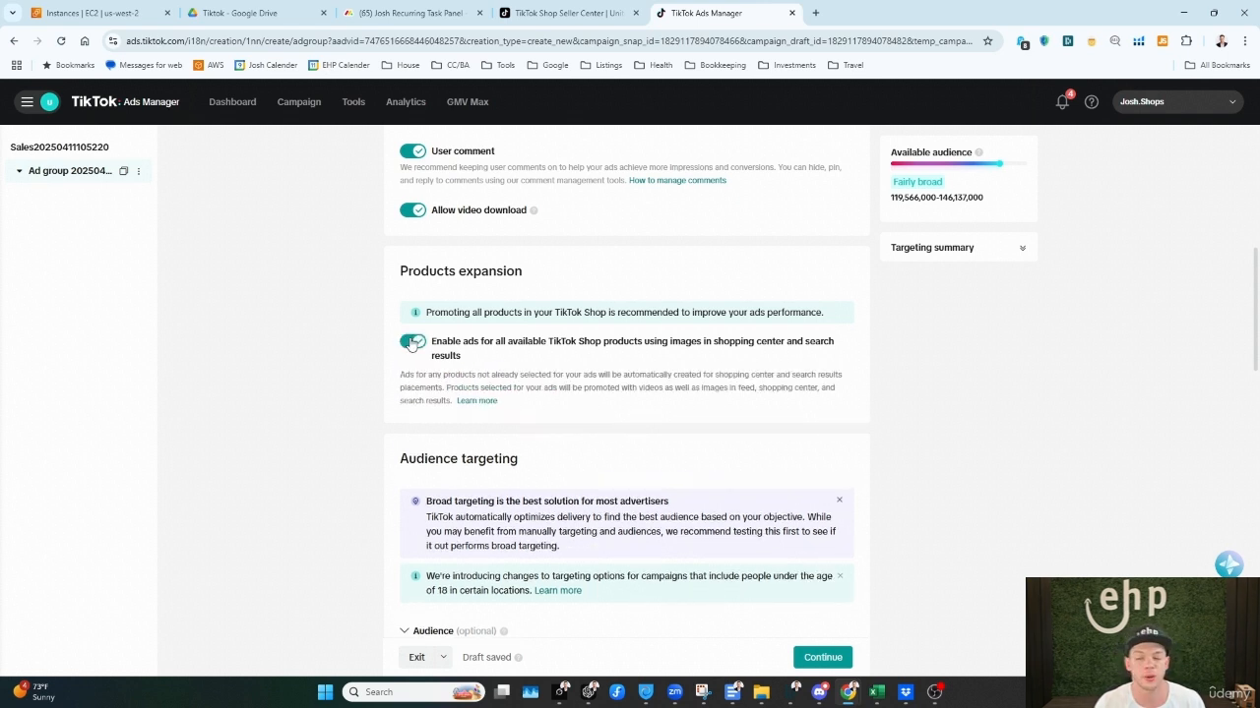
{"action": "left_click", "coordinate": [412, 342]}
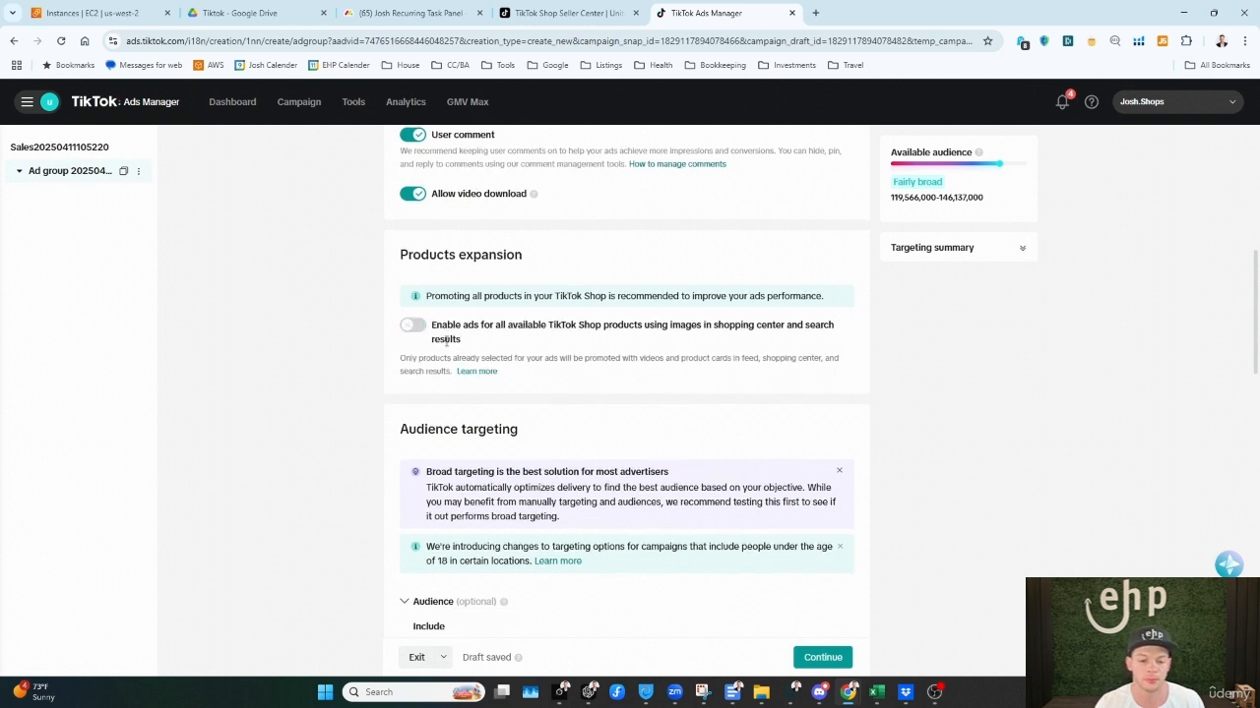
Step: Examine the audience targeting options, from included and excluded audiences through demographics and interests to the Device section
{"action": "scroll", "coordinate": [462, 277], "scroll_direction": "down", "scroll_amount": 1}
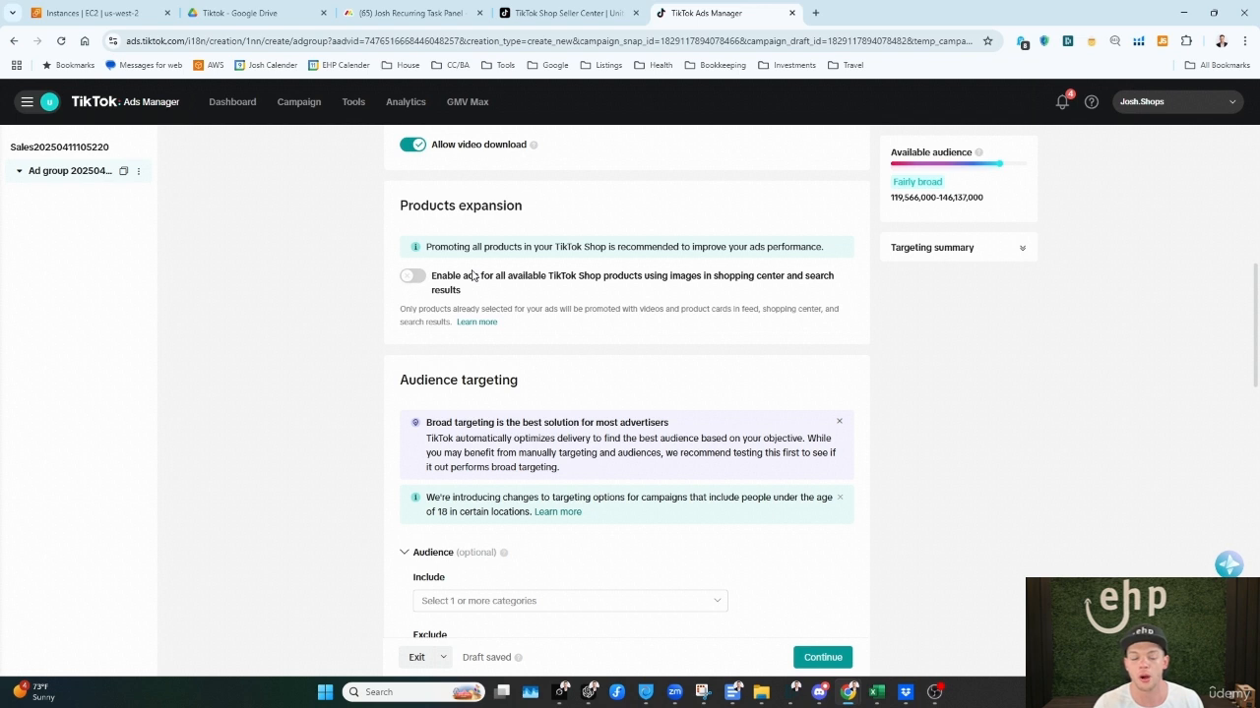
{"action": "scroll", "coordinate": [429, 285], "scroll_direction": "down", "scroll_amount": 2}
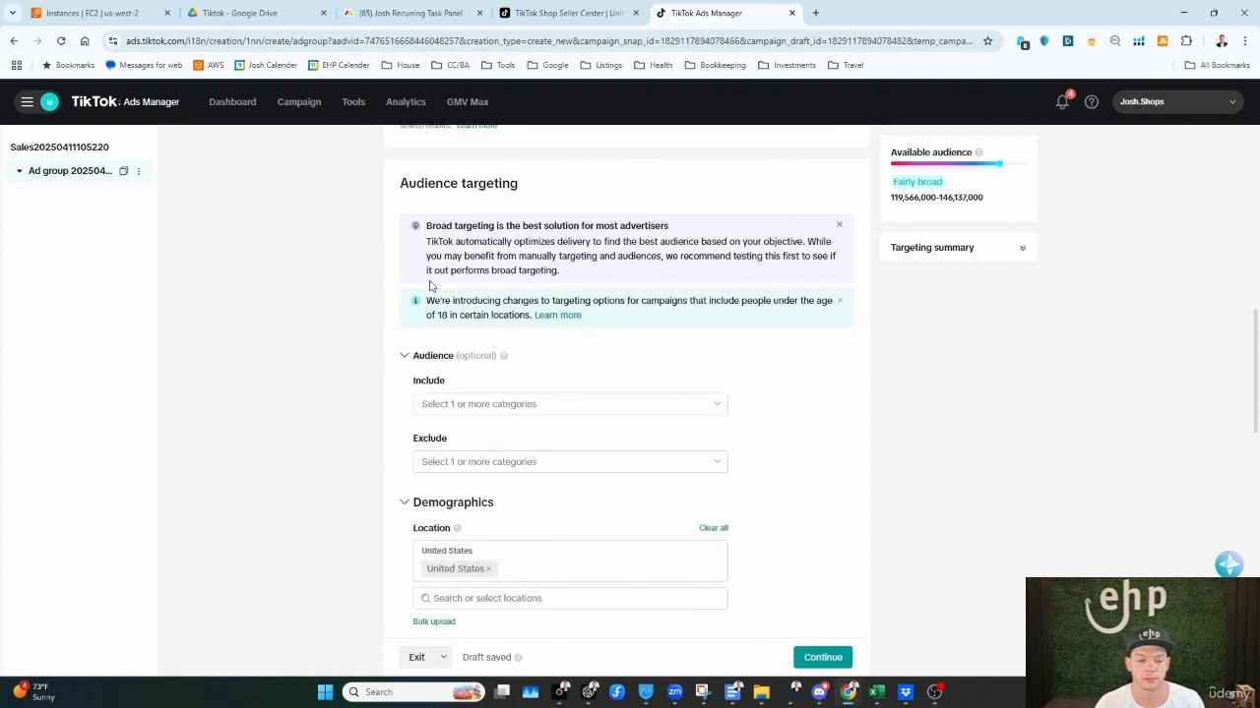
{"action": "left_click_drag", "start_coordinate": [409, 185], "coordinate": [480, 185]}
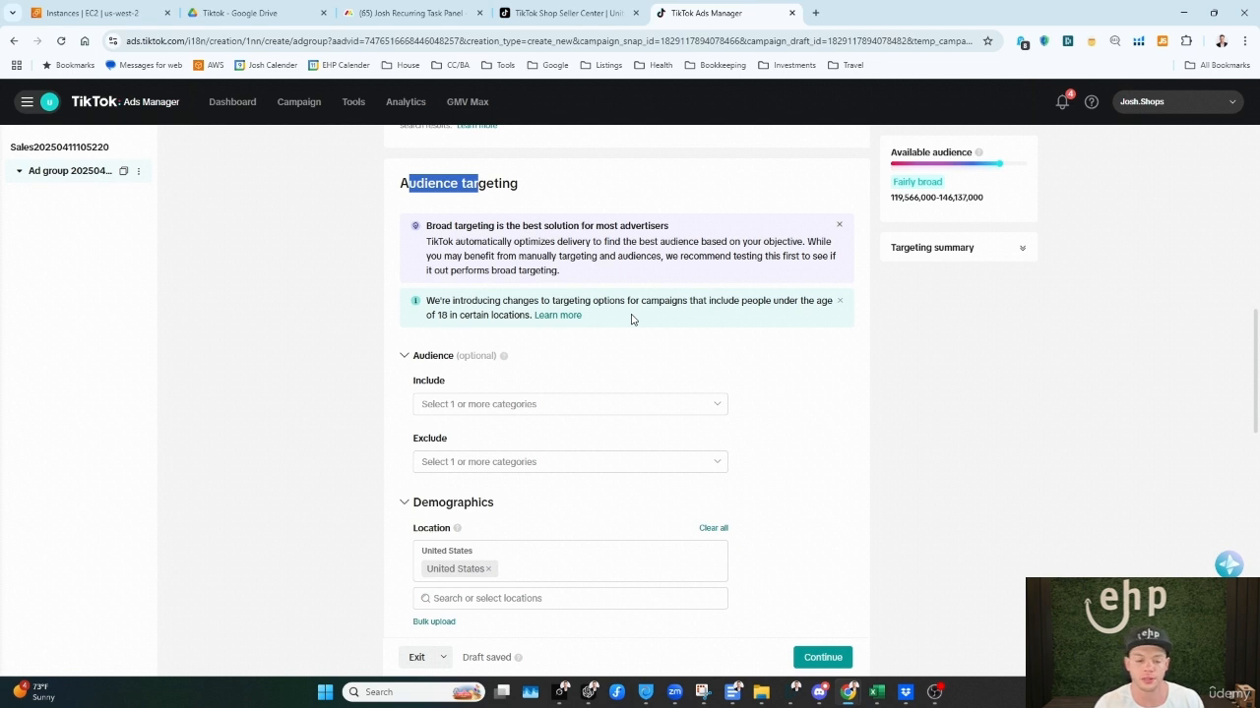
{"action": "scroll", "coordinate": [631, 319], "scroll_direction": "down", "scroll_amount": 1}
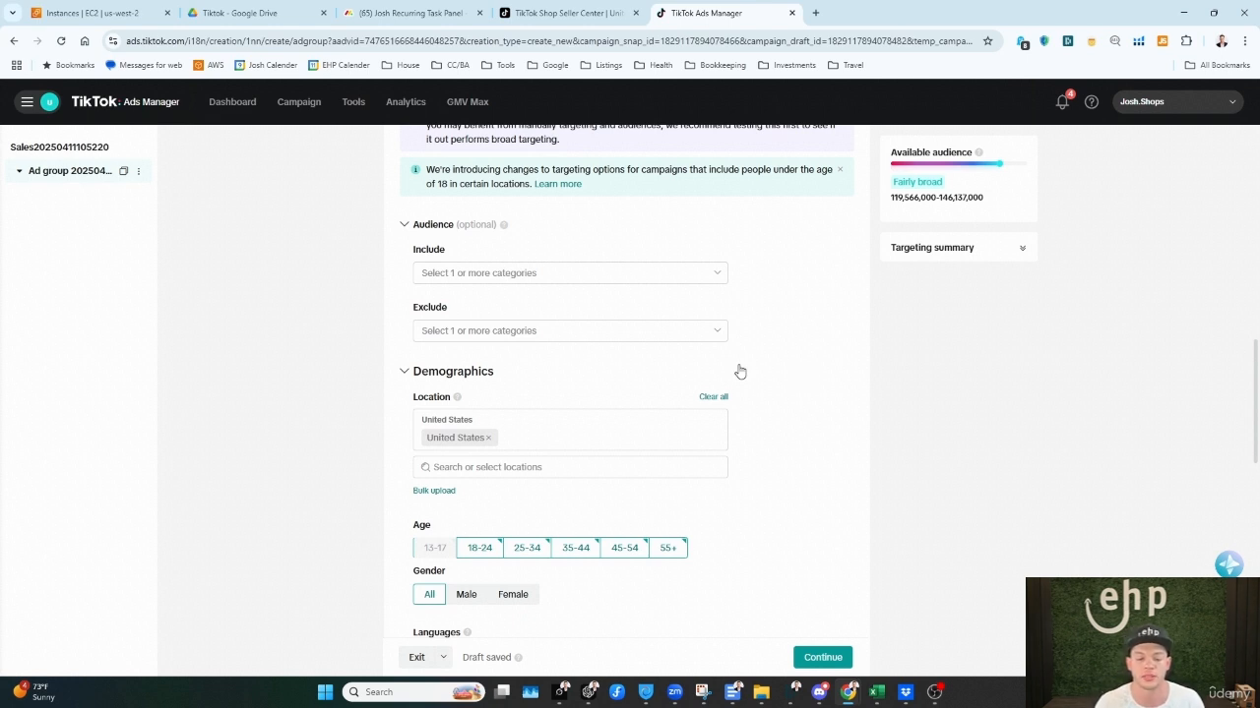
{"action": "scroll", "coordinate": [604, 495], "scroll_direction": "down", "scroll_amount": 3}
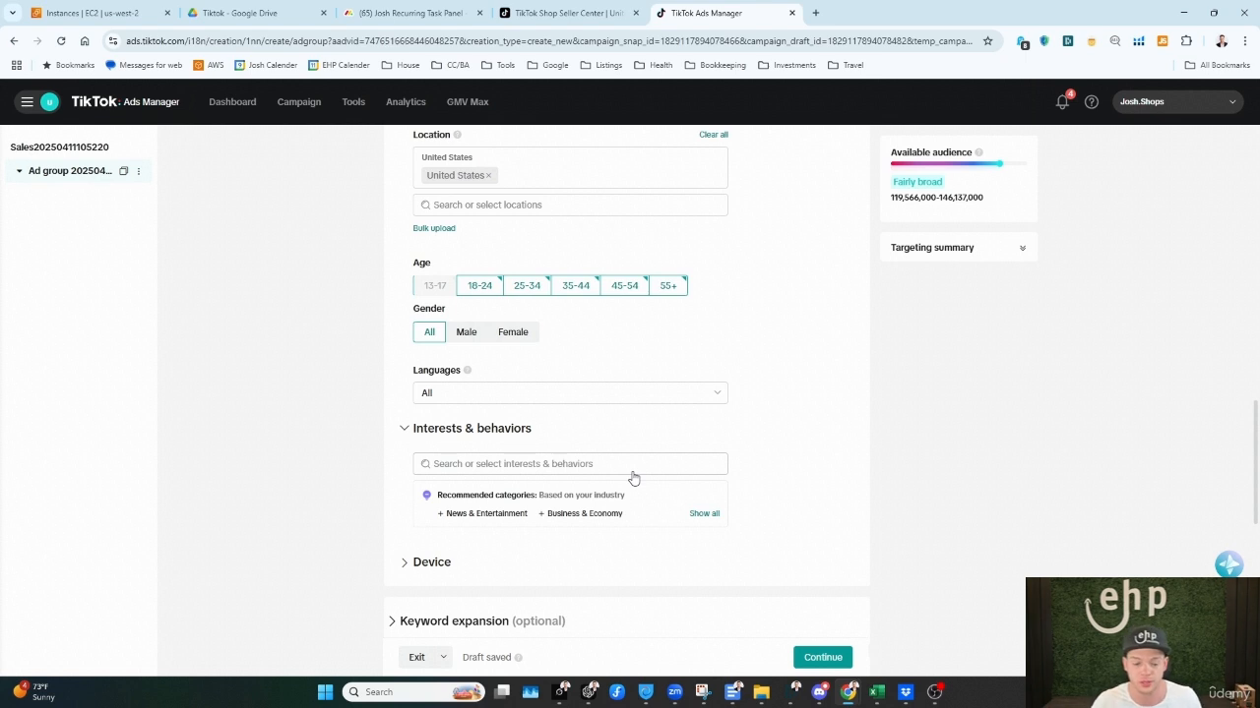
{"action": "scroll", "coordinate": [593, 438], "scroll_direction": "down", "scroll_amount": 2}
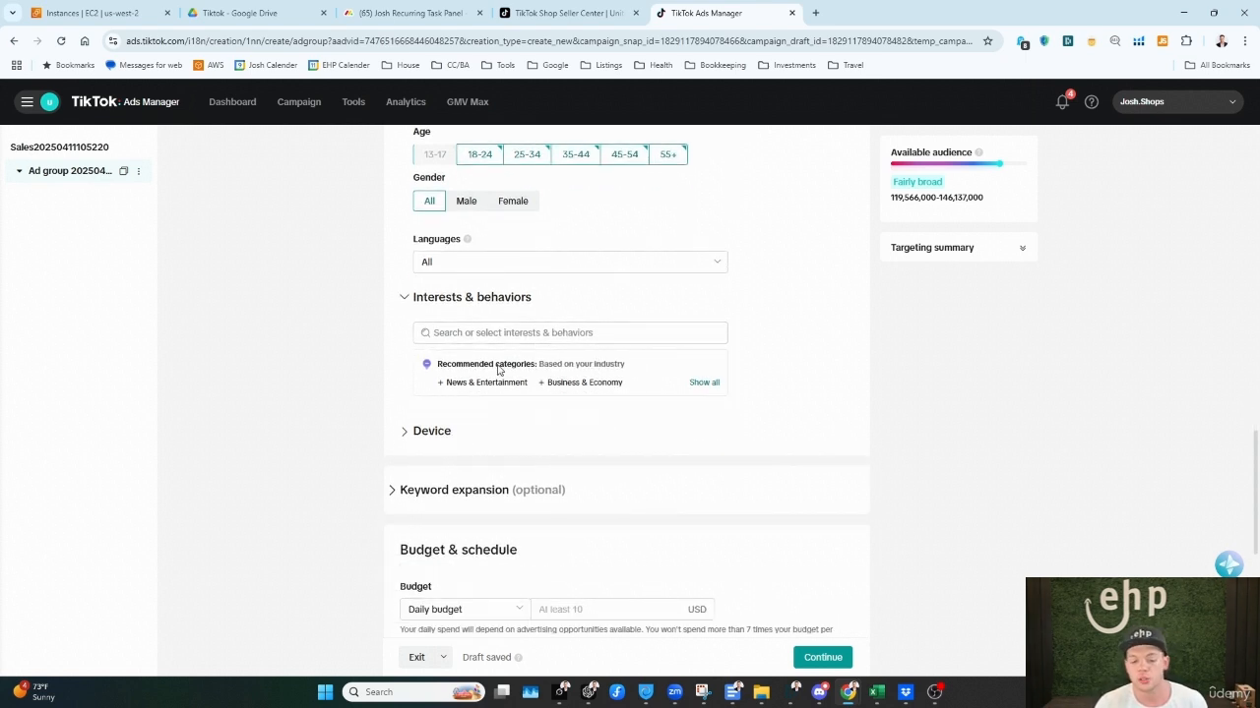
{"action": "left_click", "coordinate": [400, 433]}
{"action": "left_click", "coordinate": [406, 434]}
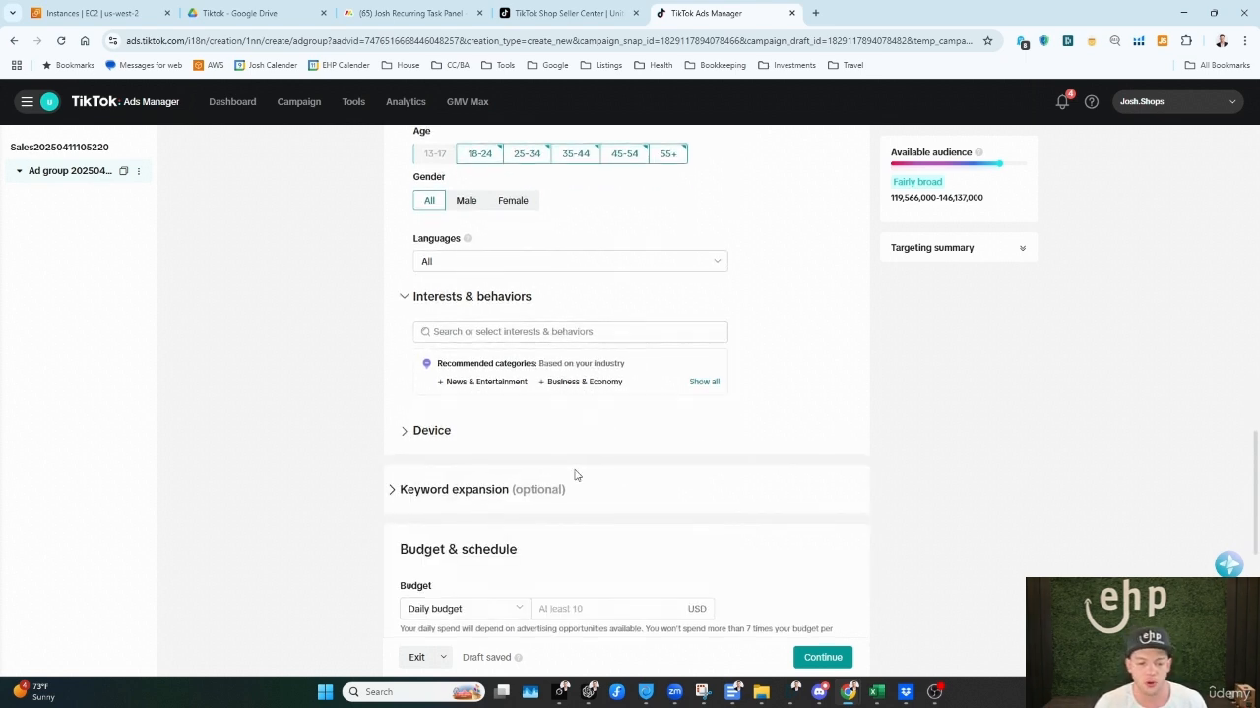
Step: Expand the optional Keyword expansion section and highlight its explanation about delivery within search placements
{"action": "scroll", "coordinate": [551, 433], "scroll_direction": "down", "scroll_amount": 2}
{"action": "left_click", "coordinate": [444, 301]}
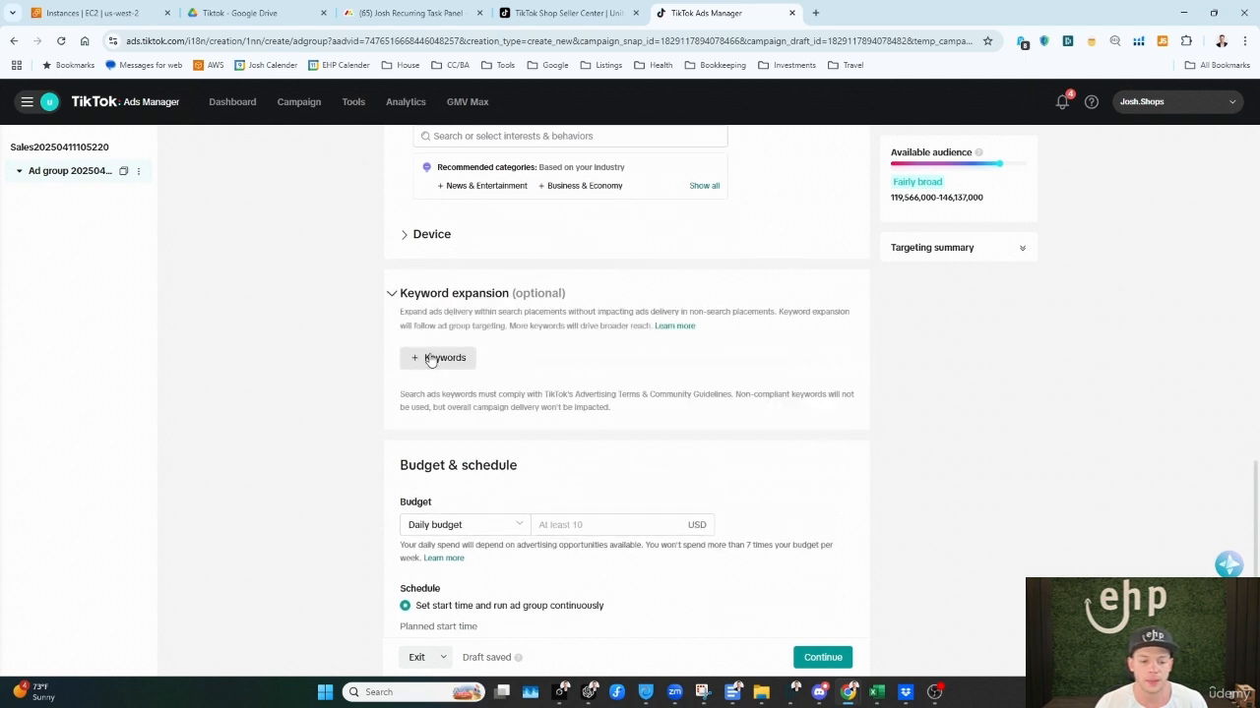
{"action": "left_click_drag", "start_coordinate": [400, 311], "coordinate": [574, 327]}
{"action": "left_click", "coordinate": [522, 397]}
Step: Review the schedule and the available optimization goals, leaving Gross revenue selected
{"action": "scroll", "coordinate": [724, 389], "scroll_direction": "down", "scroll_amount": 4}
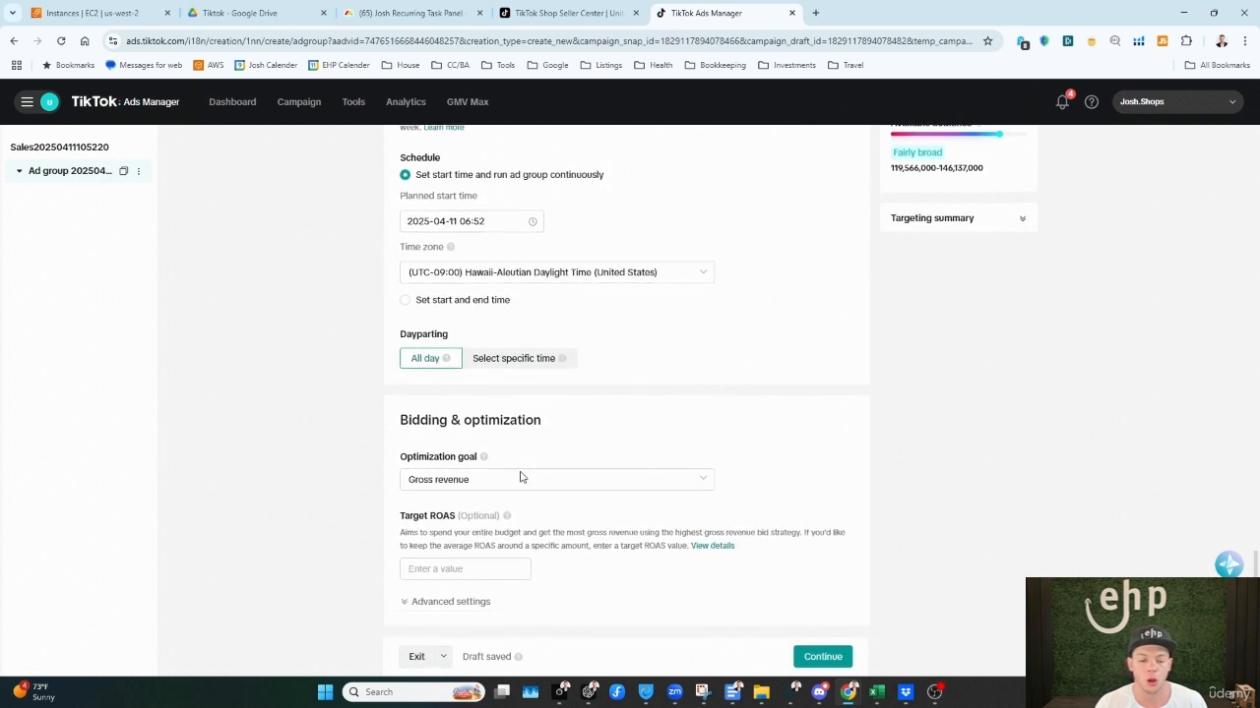
{"action": "left_click", "coordinate": [592, 487]}
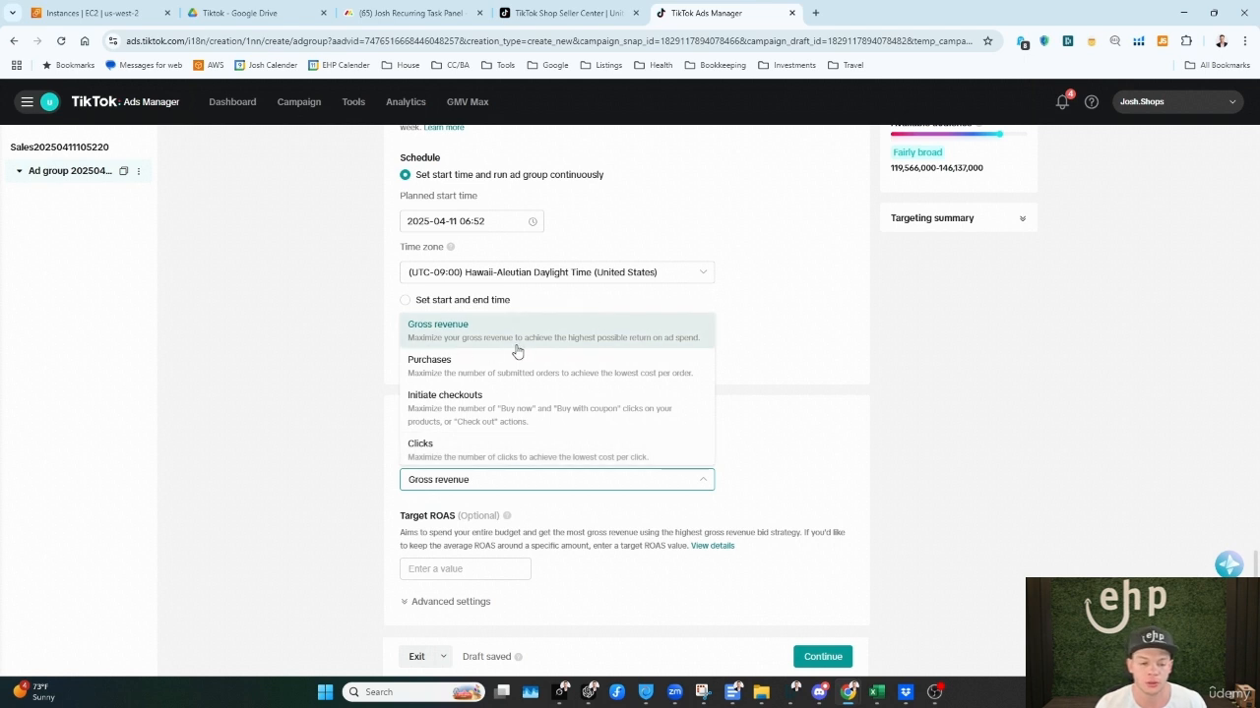
{"action": "left_click", "coordinate": [583, 487]}
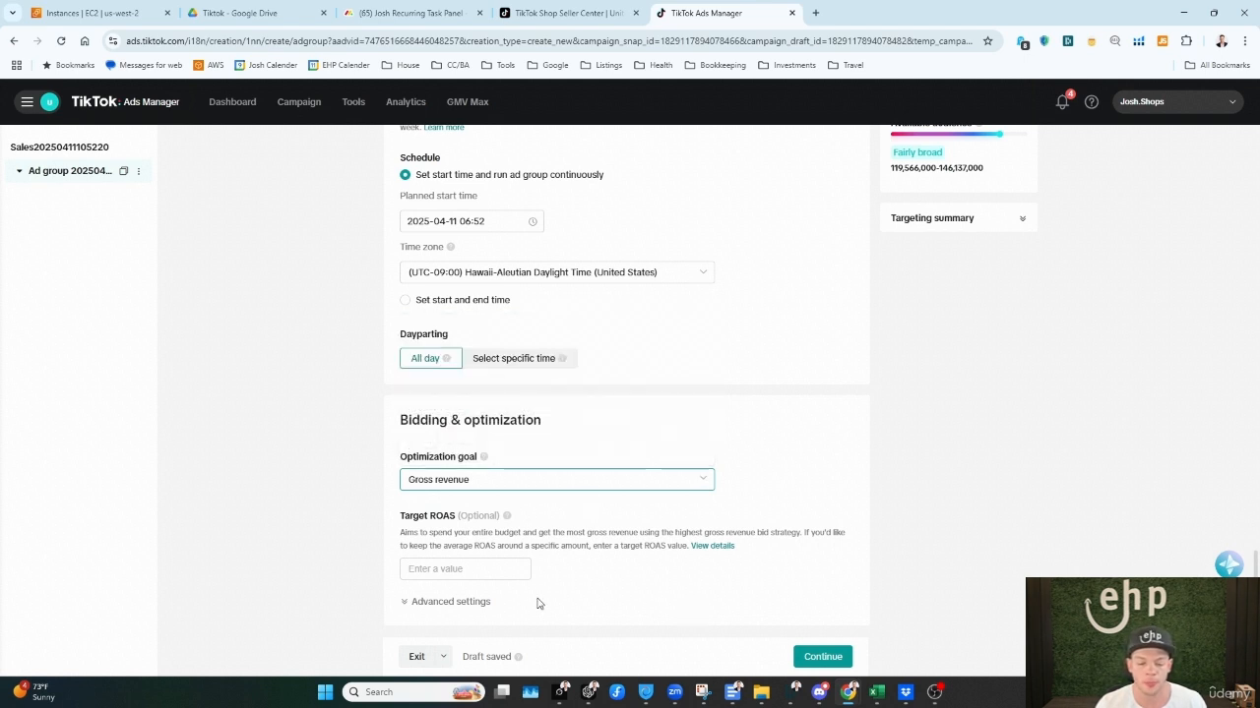
Step: Continue to the ad level and add the Ice Breaker Tower Stacking Wooden Block Game as the promoted product
{"action": "left_click", "coordinate": [831, 658]}
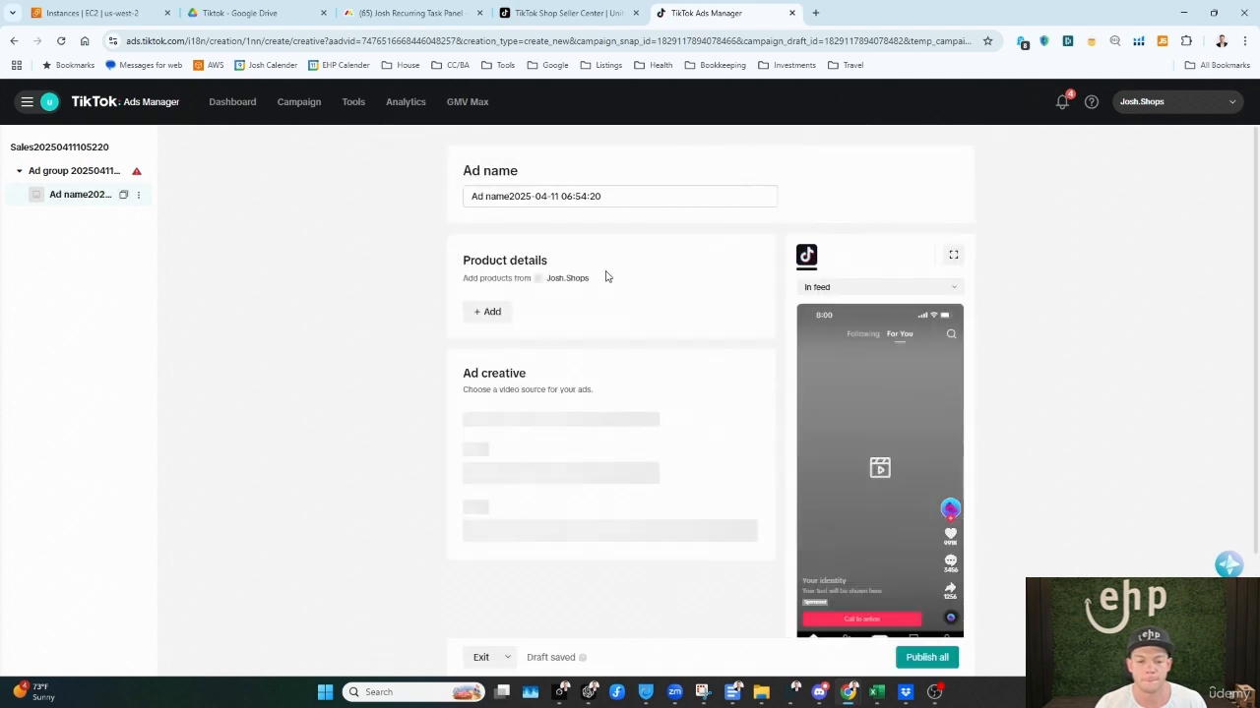
{"action": "left_click", "coordinate": [481, 318]}
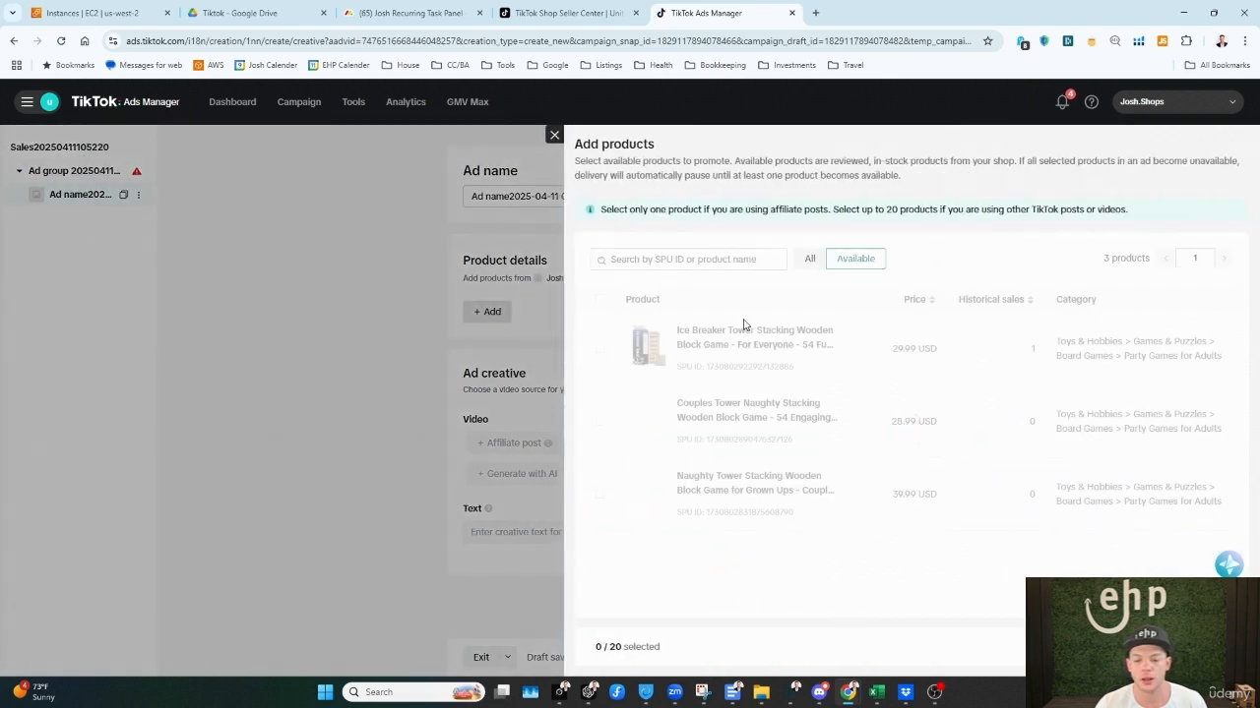
{"action": "left_click", "coordinate": [599, 348]}
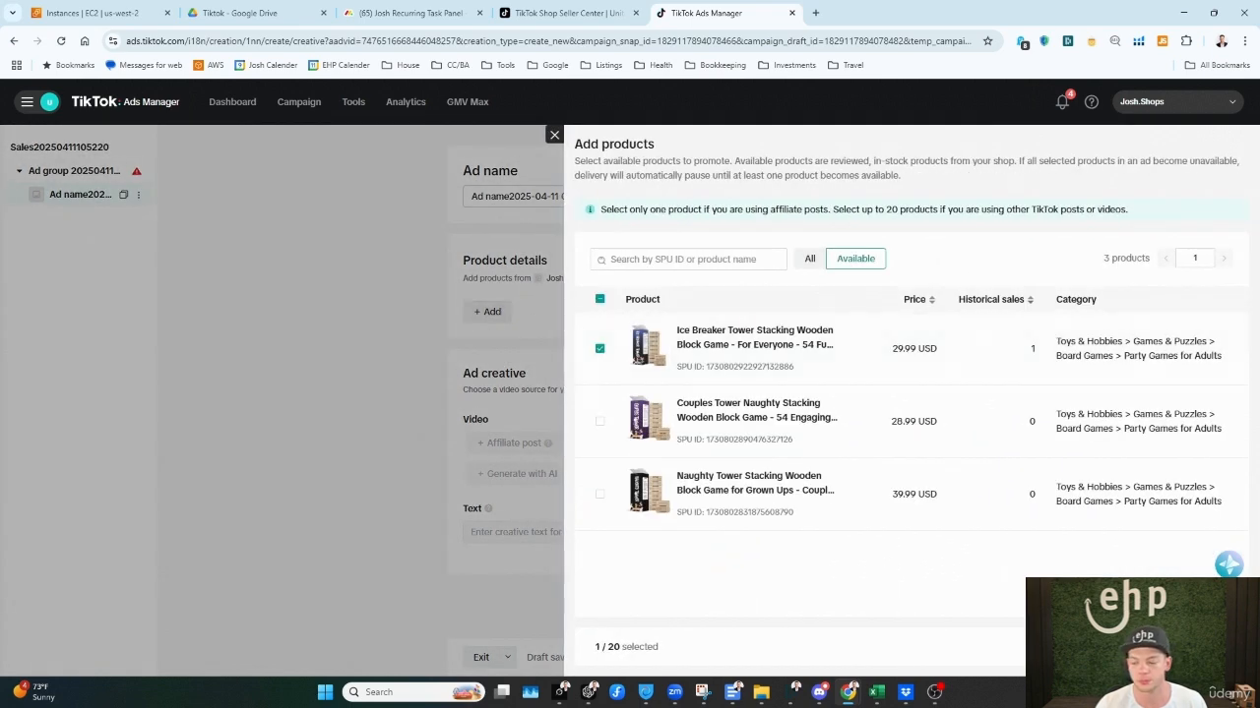
{"action": "left_click", "coordinate": [1207, 648]}
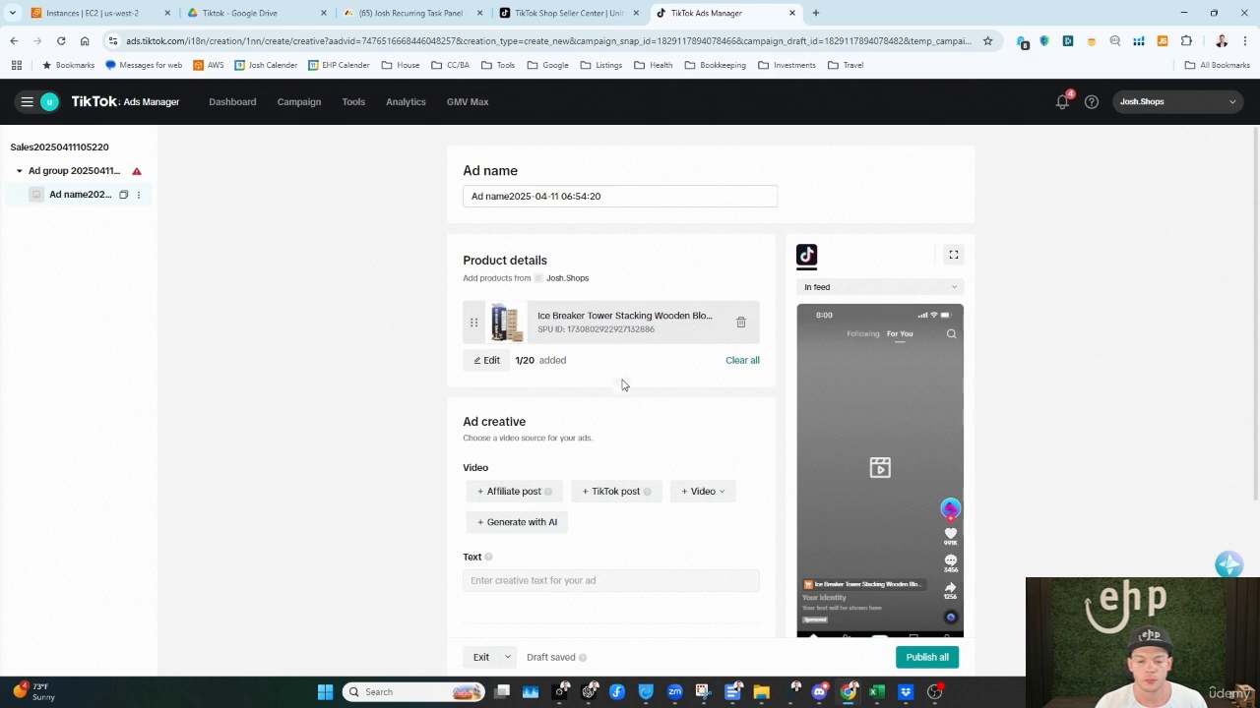
Step: Examine the affiliate post, TikTok post and video sources for the ad creative, including the selectable TikTok posts, without choosing any
{"action": "scroll", "coordinate": [621, 409], "scroll_direction": "down", "scroll_amount": 2}
{"action": "scroll", "coordinate": [497, 319], "scroll_direction": "down", "scroll_amount": 1}
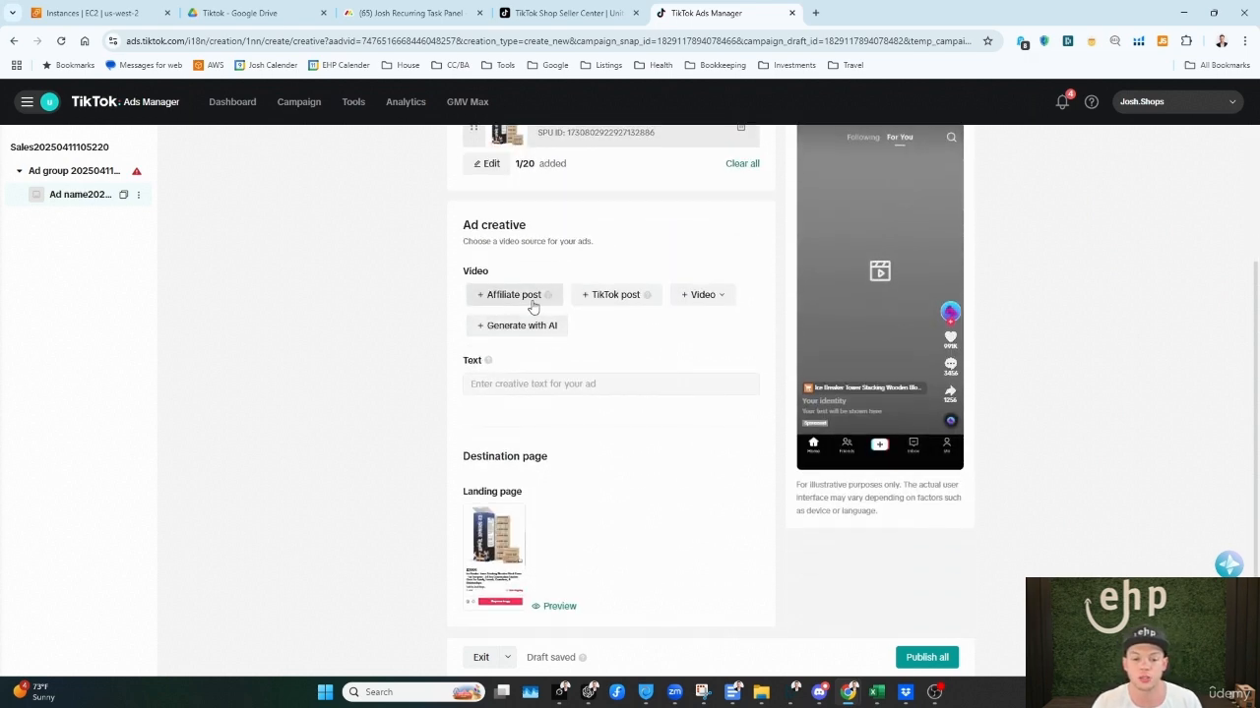
{"action": "mouse_move", "coordinate": [541, 300]}
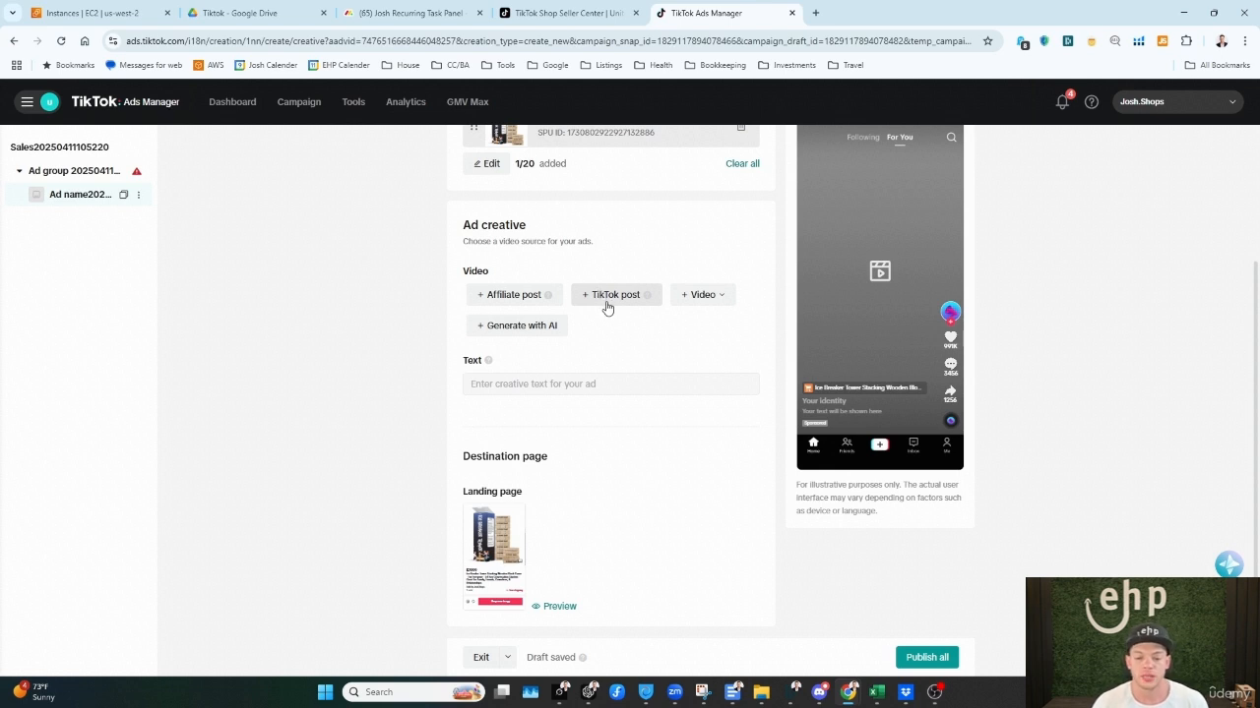
{"action": "mouse_move", "coordinate": [649, 303]}
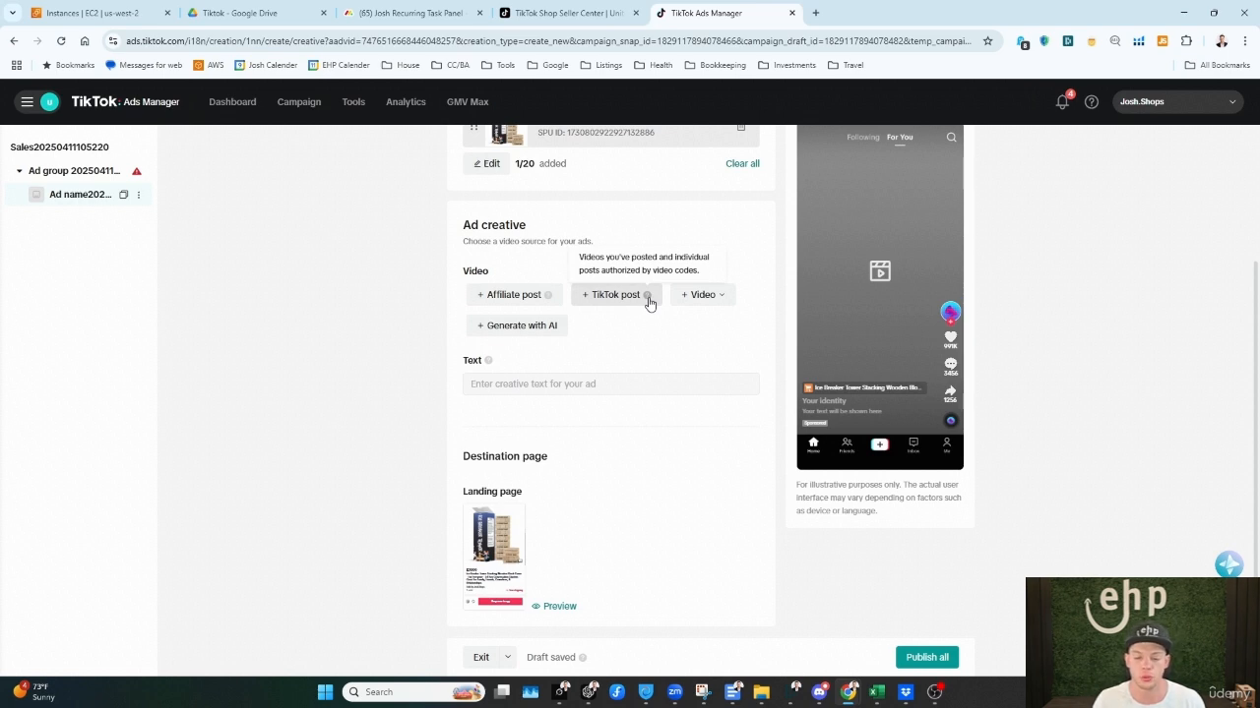
{"action": "left_click", "coordinate": [622, 296]}
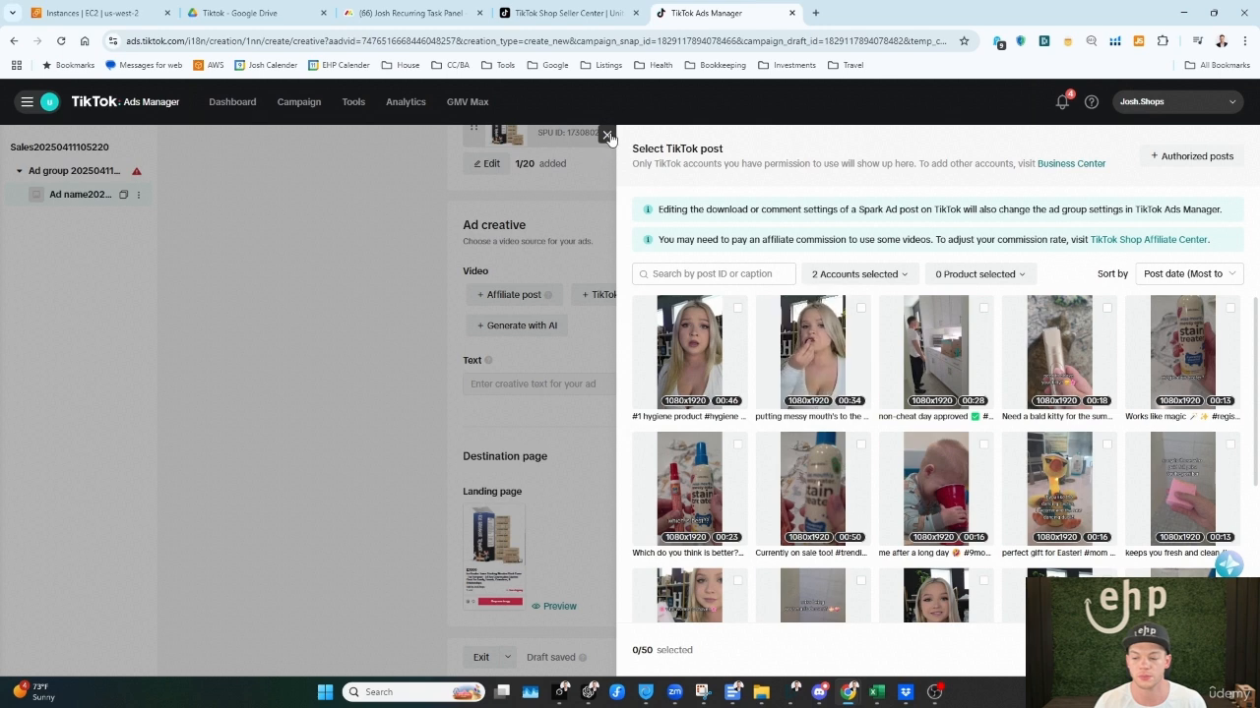
{"action": "left_click", "coordinate": [609, 138]}
{"action": "left_click", "coordinate": [719, 298]}
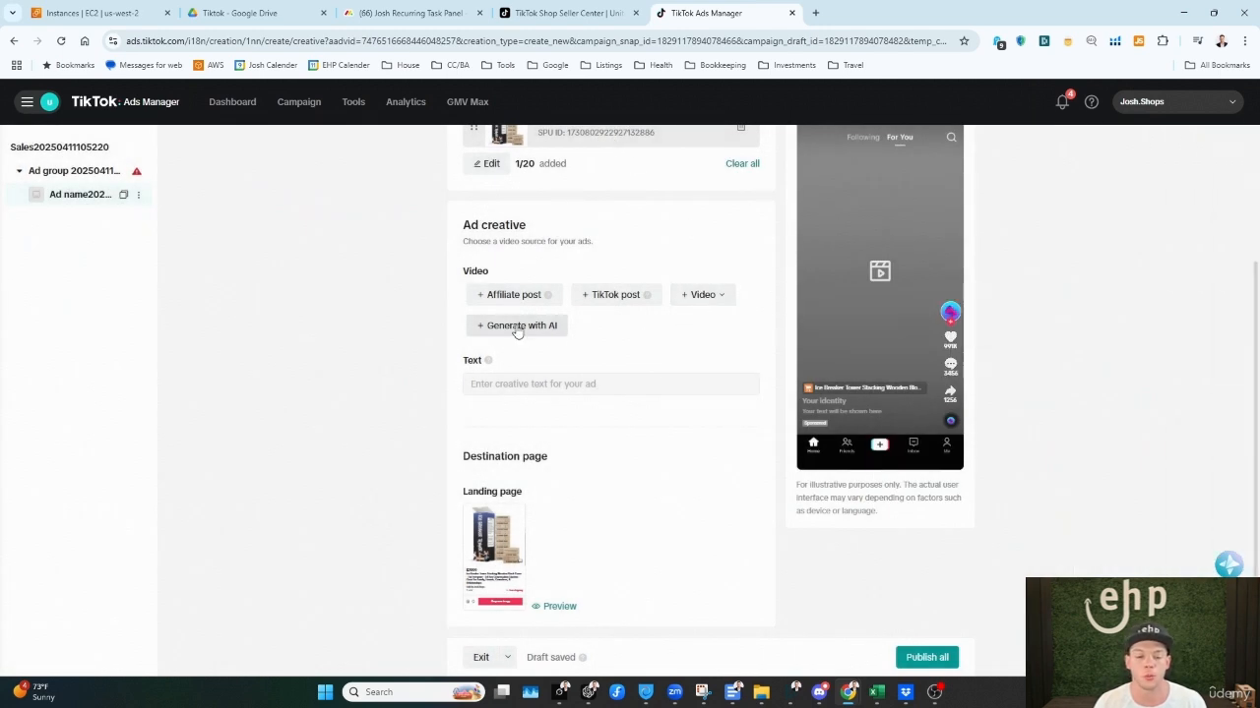
Step: Preview the ad in Shopping Center and in search, finishing with the In feed preview
{"action": "scroll", "coordinate": [705, 528], "scroll_direction": "down", "scroll_amount": 1}
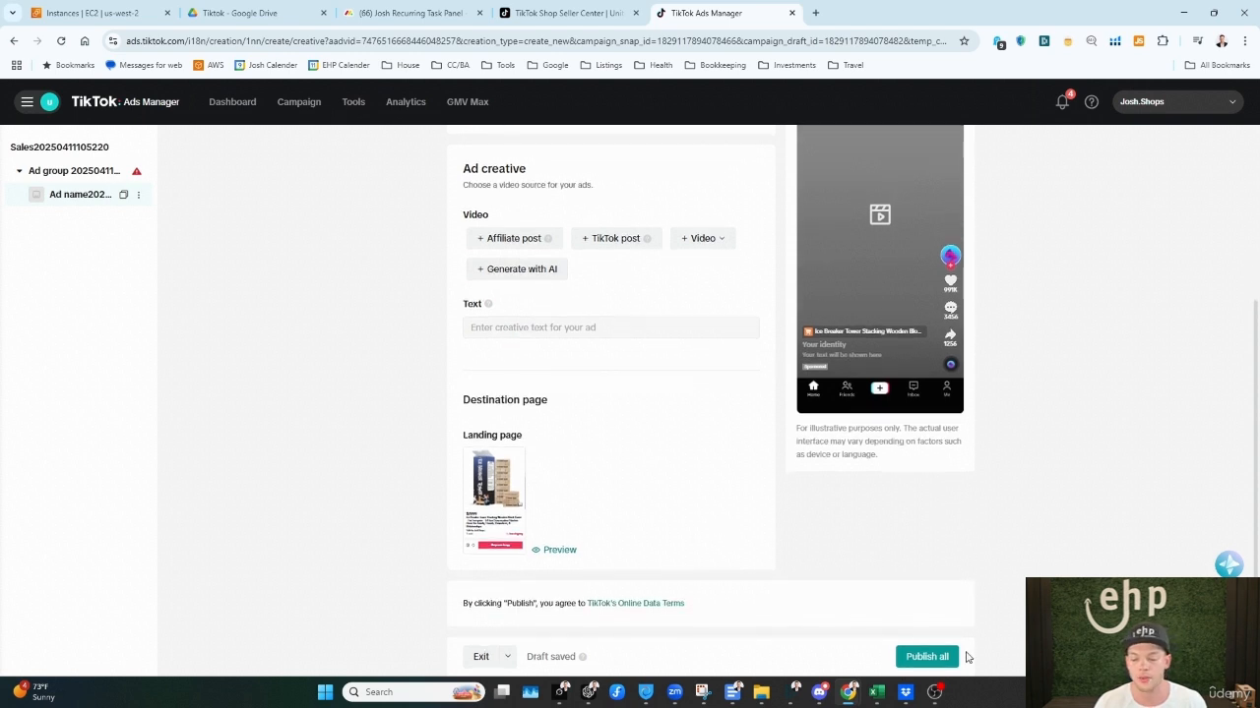
{"action": "scroll", "coordinate": [950, 659], "scroll_direction": "up", "scroll_amount": 3}
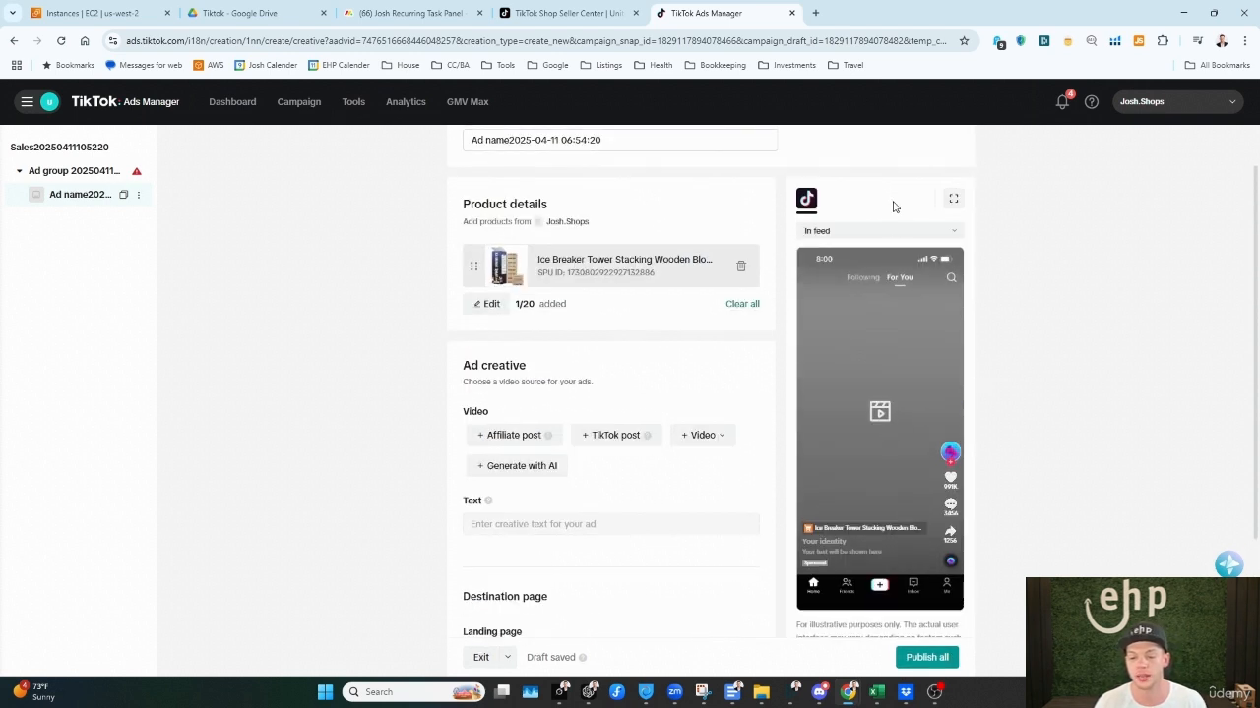
{"action": "left_click", "coordinate": [891, 231]}
{"action": "left_click", "coordinate": [888, 275]}
{"action": "left_click", "coordinate": [889, 233]}
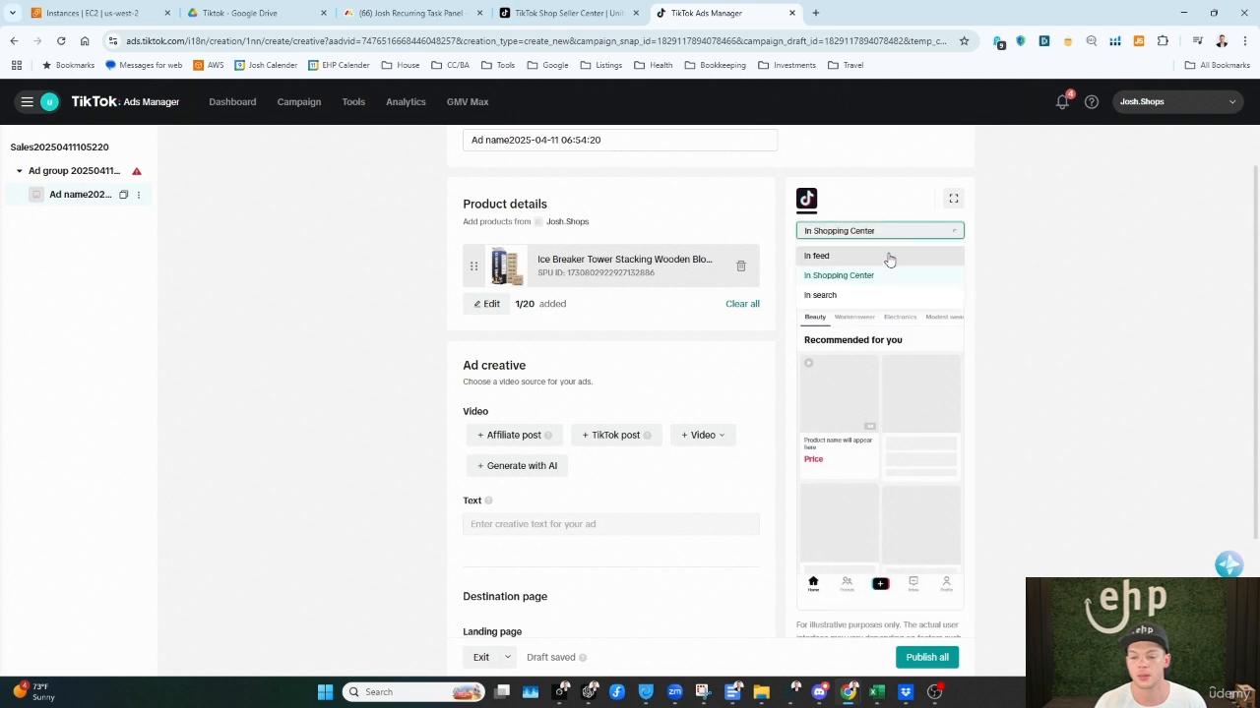
{"action": "left_click", "coordinate": [880, 295]}
{"action": "left_click", "coordinate": [905, 230]}
{"action": "left_click", "coordinate": [837, 255]}
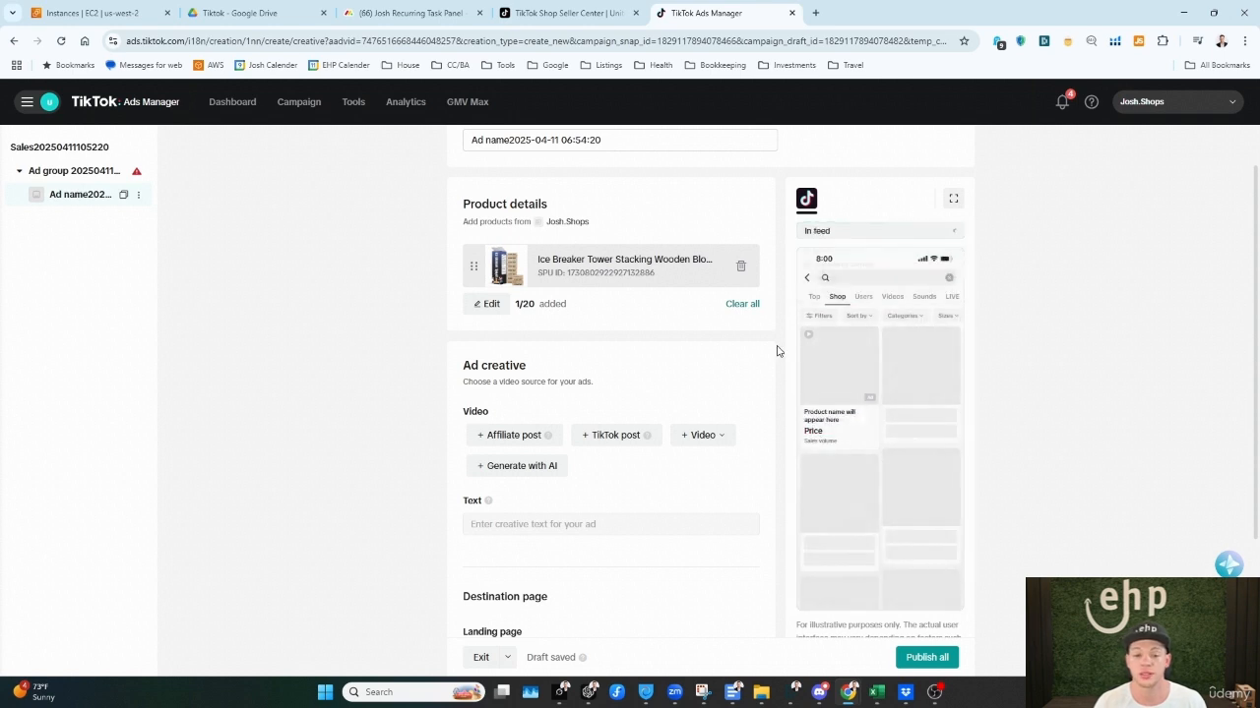
{"action": "scroll", "coordinate": [726, 413], "scroll_direction": "up", "scroll_amount": 1}
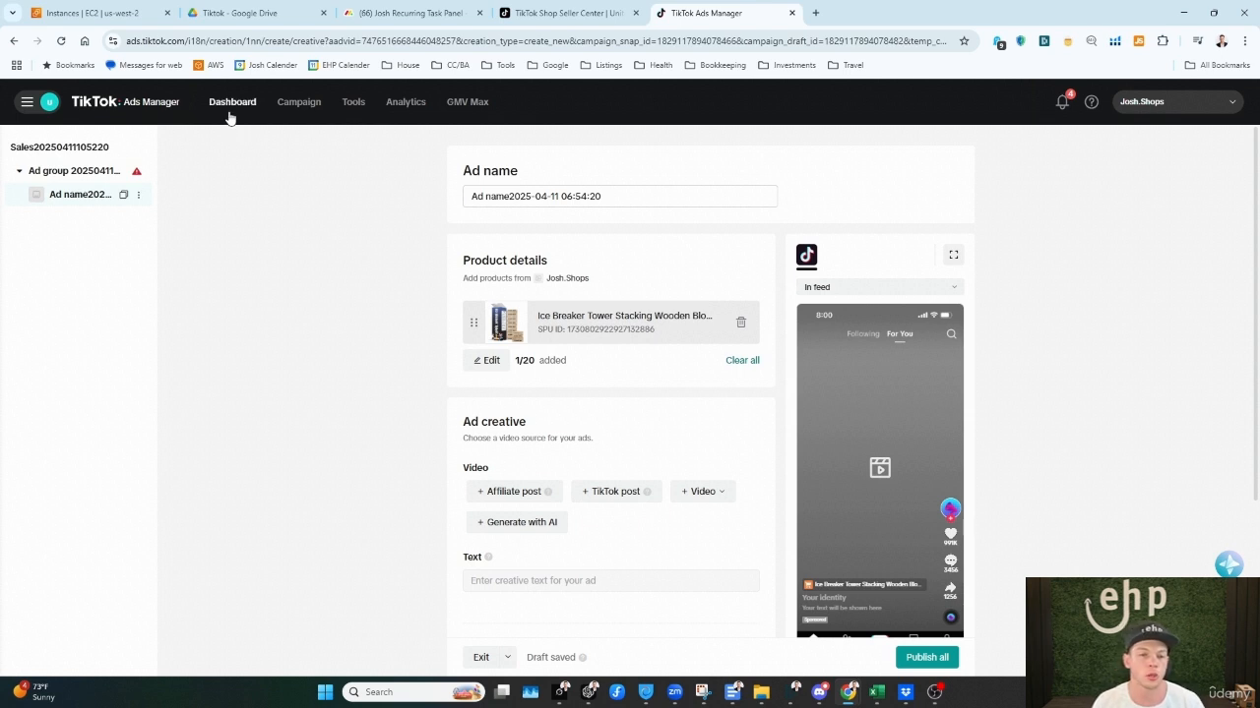
Step: Open the TikTok website in a new browser tab and activate its search
{"action": "left_click", "coordinate": [815, 13]}
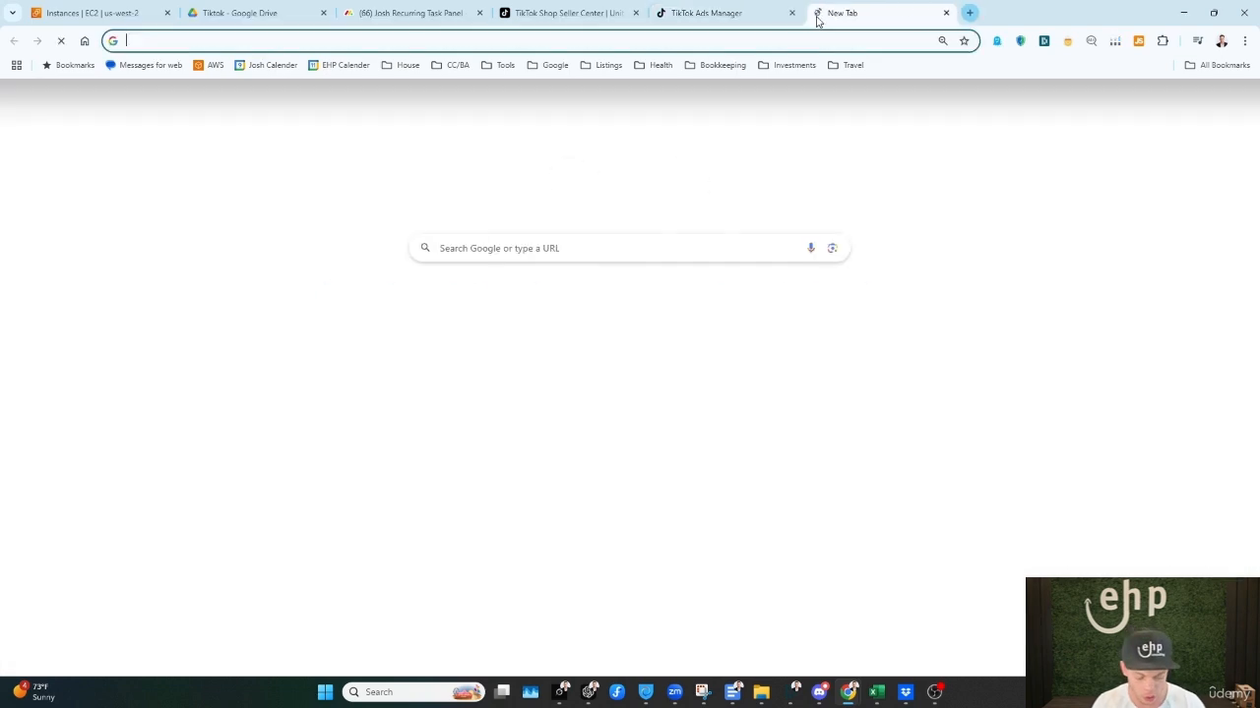
{"action": "type", "text": "tiktok.com"}
{"action": "key", "text": "Return"}
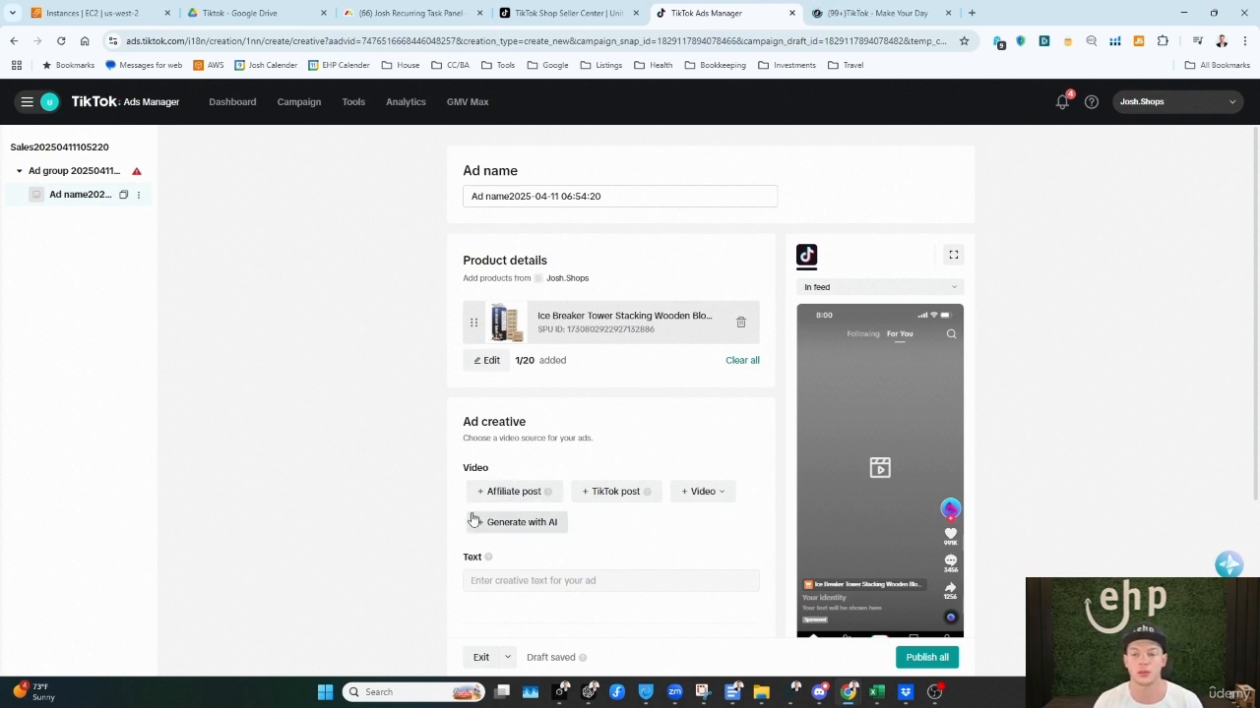
{"action": "left_click", "coordinate": [820, 14]}
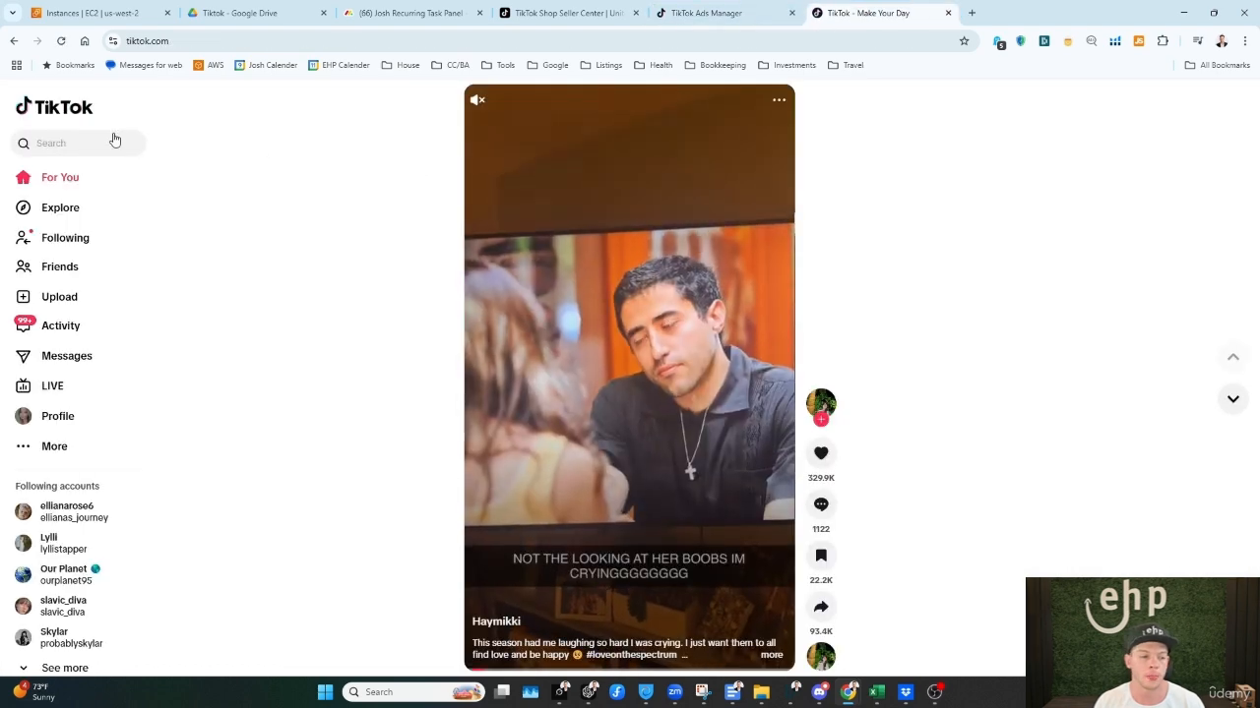
{"action": "left_click", "coordinate": [106, 143]}
{"action": "type", "text": "hicc"}
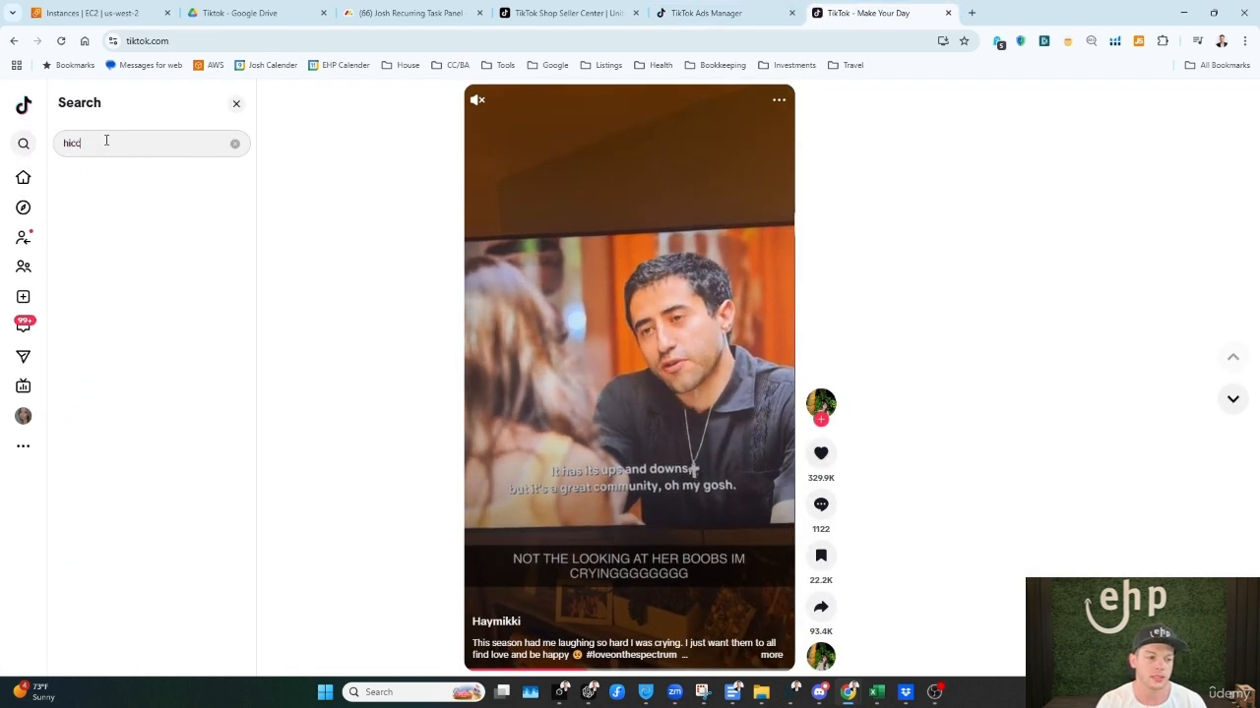
{"action": "type", "text": "awa"}
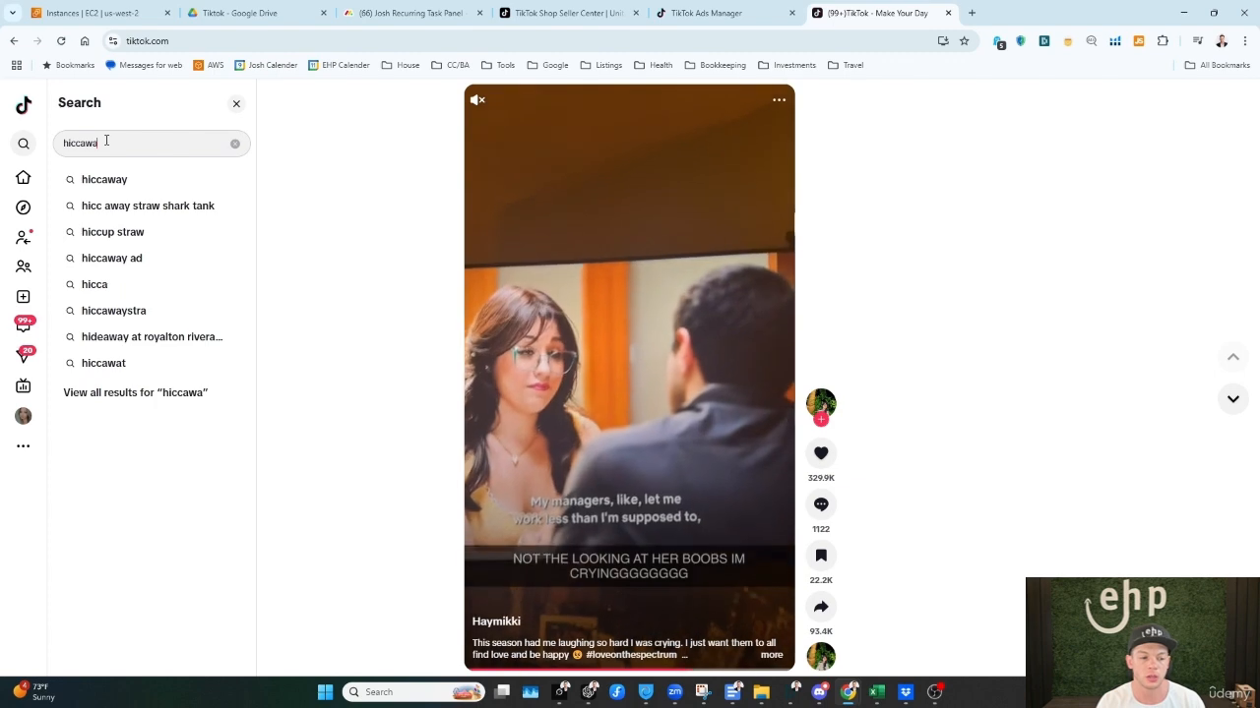
{"action": "key", "text": "BackSpace"}
{"action": "key", "text": "BackSpace"}
{"action": "key", "text": "BackSpace"}
{"action": "key", "text": "BackSpace"}
{"action": "key", "text": "BackSpace"}
{"action": "key", "text": "BackSpace"}
{"action": "key", "text": "BackSpace"}
Step: Search TikTok for "the woobles"
{"action": "type", "text": "t"}
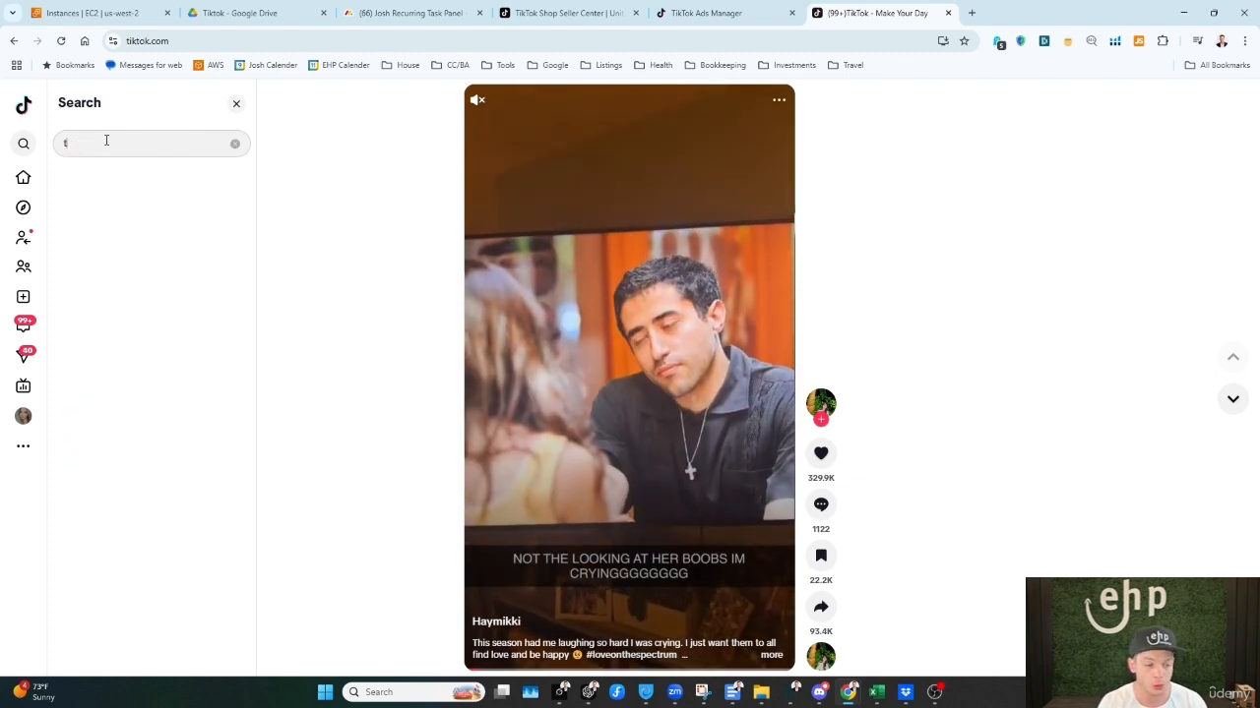
{"action": "type", "text": "he woobles"}
{"action": "key", "text": "Return"}
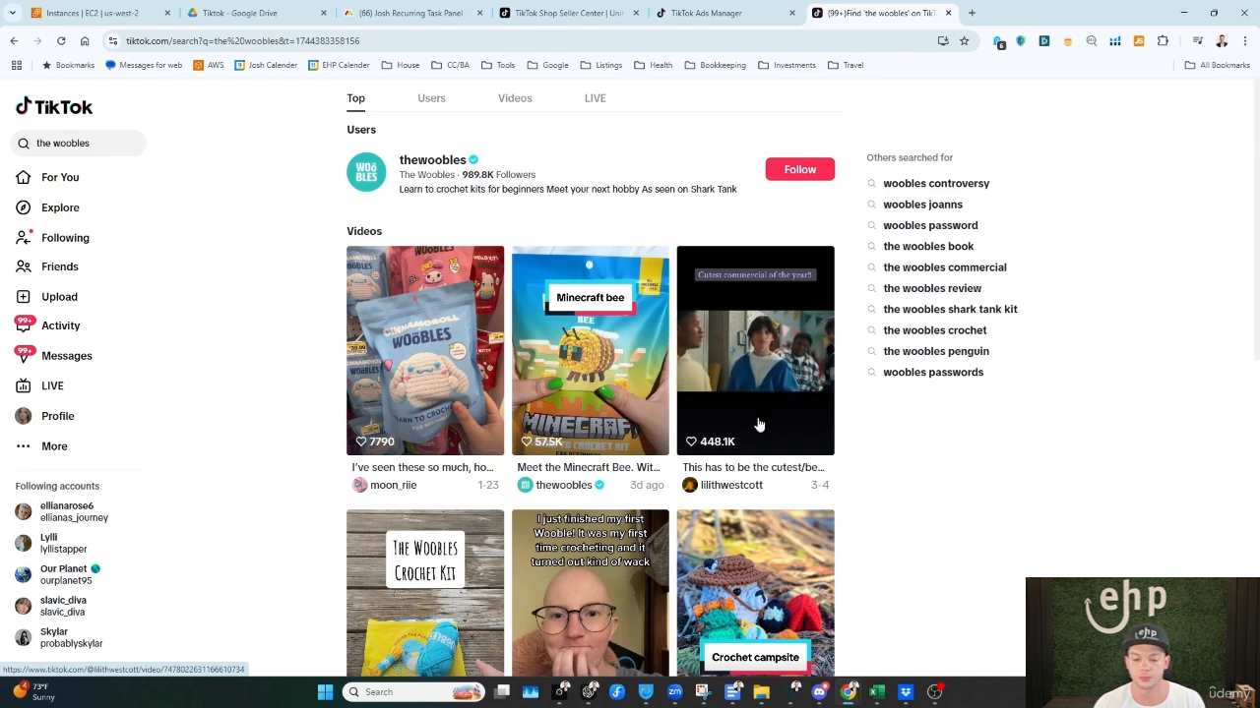
Step: Open the creator review video captioned "Watching this back this really…", skip ahead through it, and close it
{"action": "scroll", "coordinate": [770, 412], "scroll_direction": "down", "scroll_amount": 1}
{"action": "scroll", "coordinate": [770, 412], "scroll_direction": "down", "scroll_amount": 3}
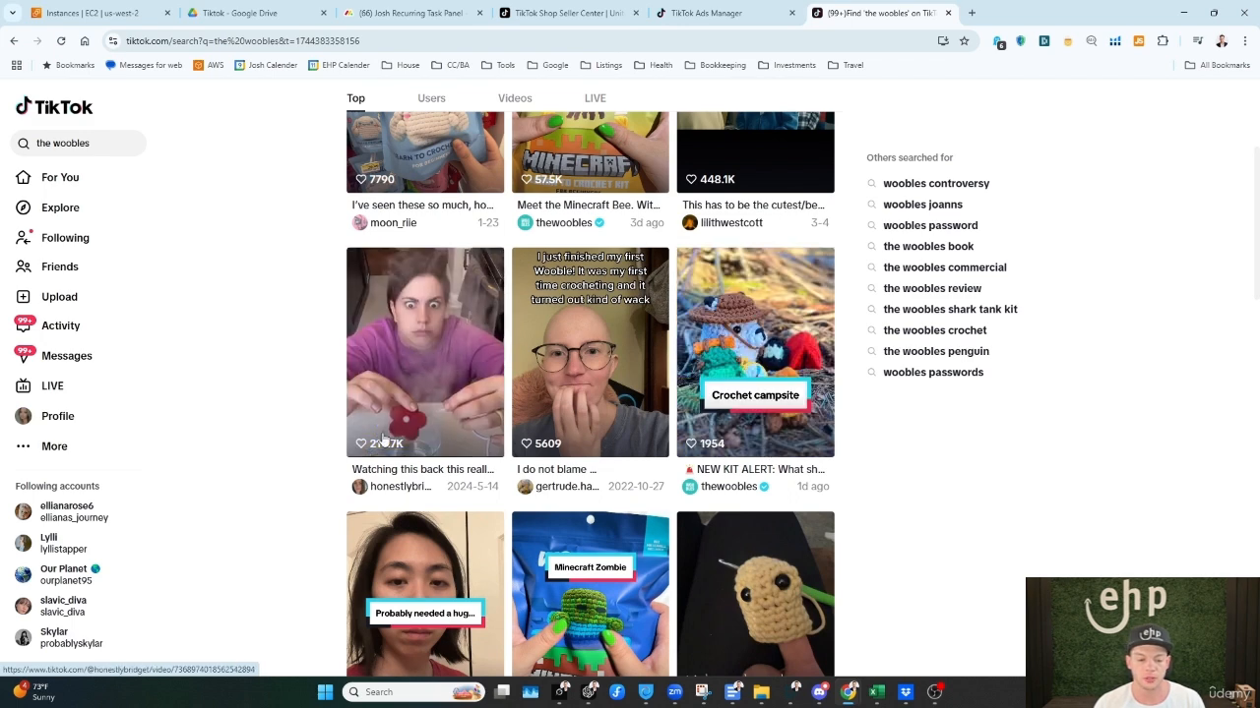
{"action": "left_click", "coordinate": [444, 439]}
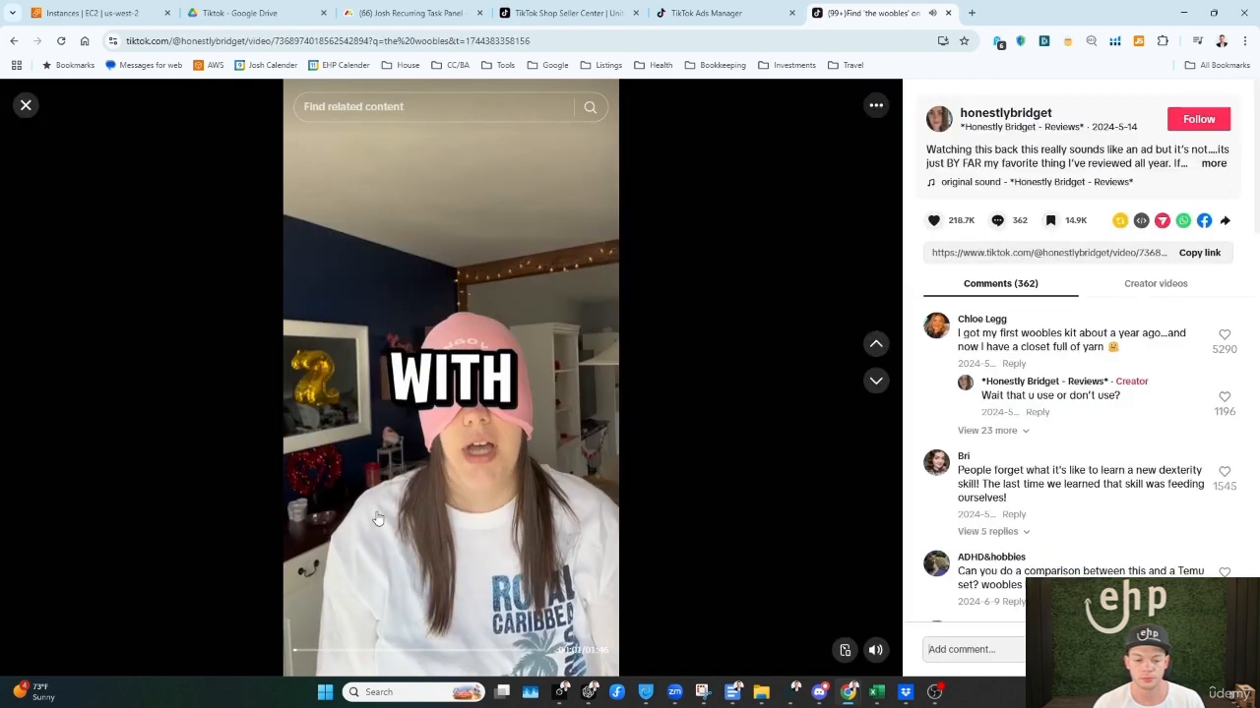
{"action": "left_click", "coordinate": [398, 650]}
{"action": "left_click", "coordinate": [467, 651]}
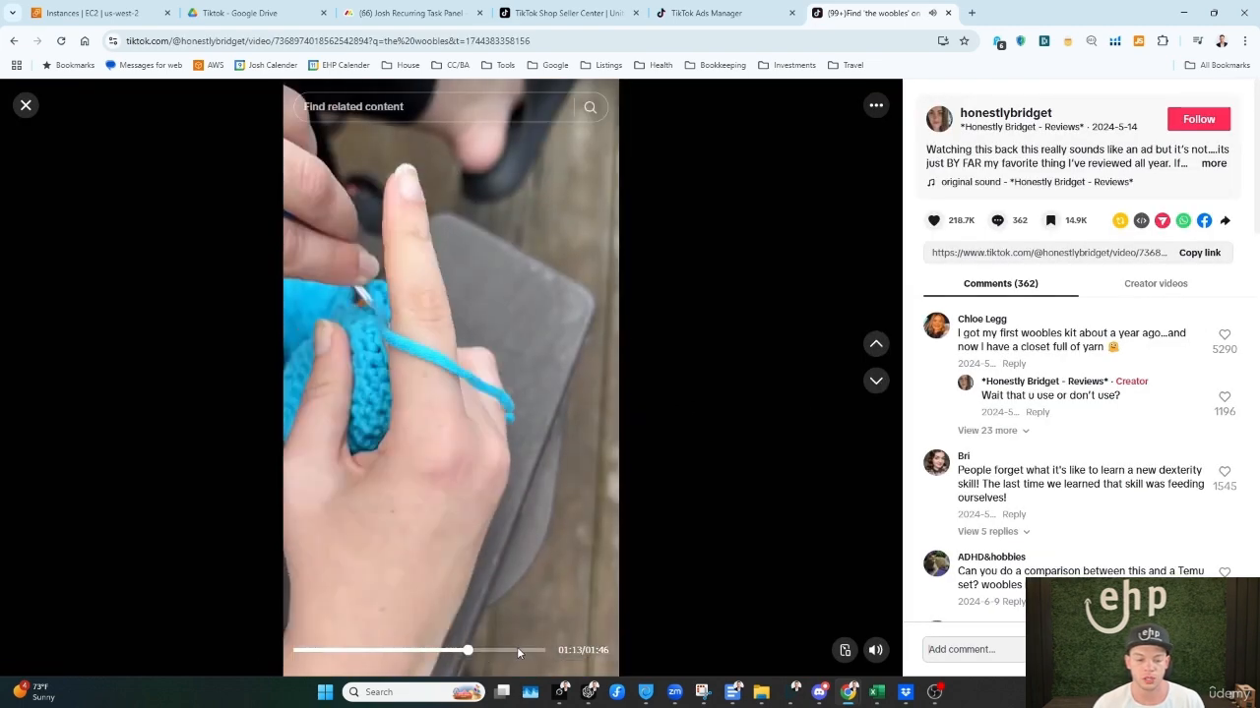
{"action": "left_click", "coordinate": [526, 650]}
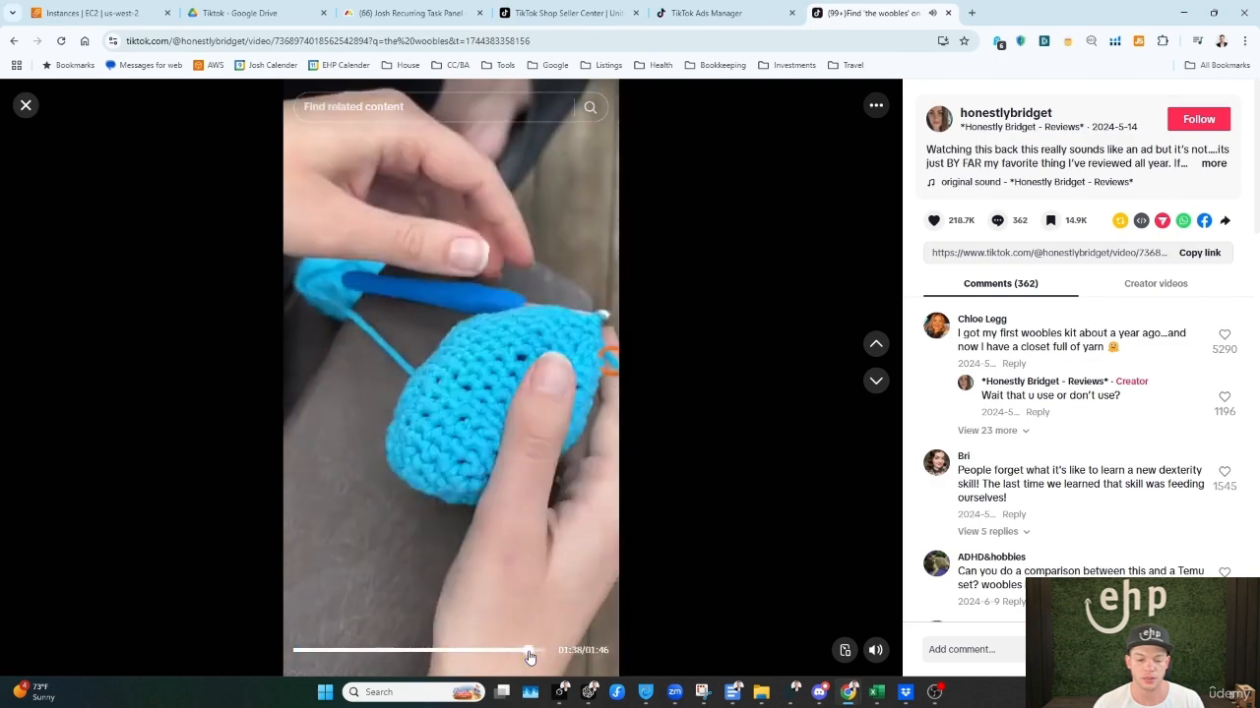
{"action": "left_click", "coordinate": [25, 105]}
Step: Browse further down the Woobles video results to compare brand posts with creator posts
{"action": "scroll", "coordinate": [875, 494], "scroll_direction": "down", "scroll_amount": 4}
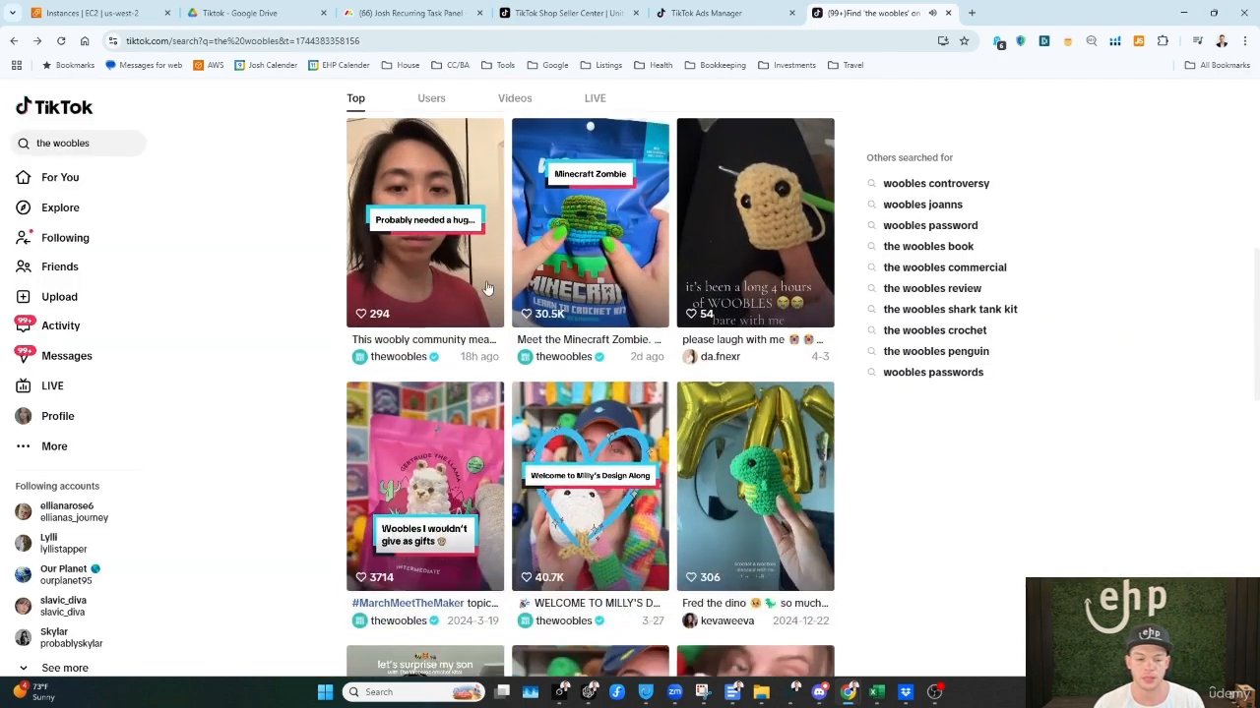
{"action": "scroll", "coordinate": [717, 281], "scroll_direction": "down", "scroll_amount": 1}
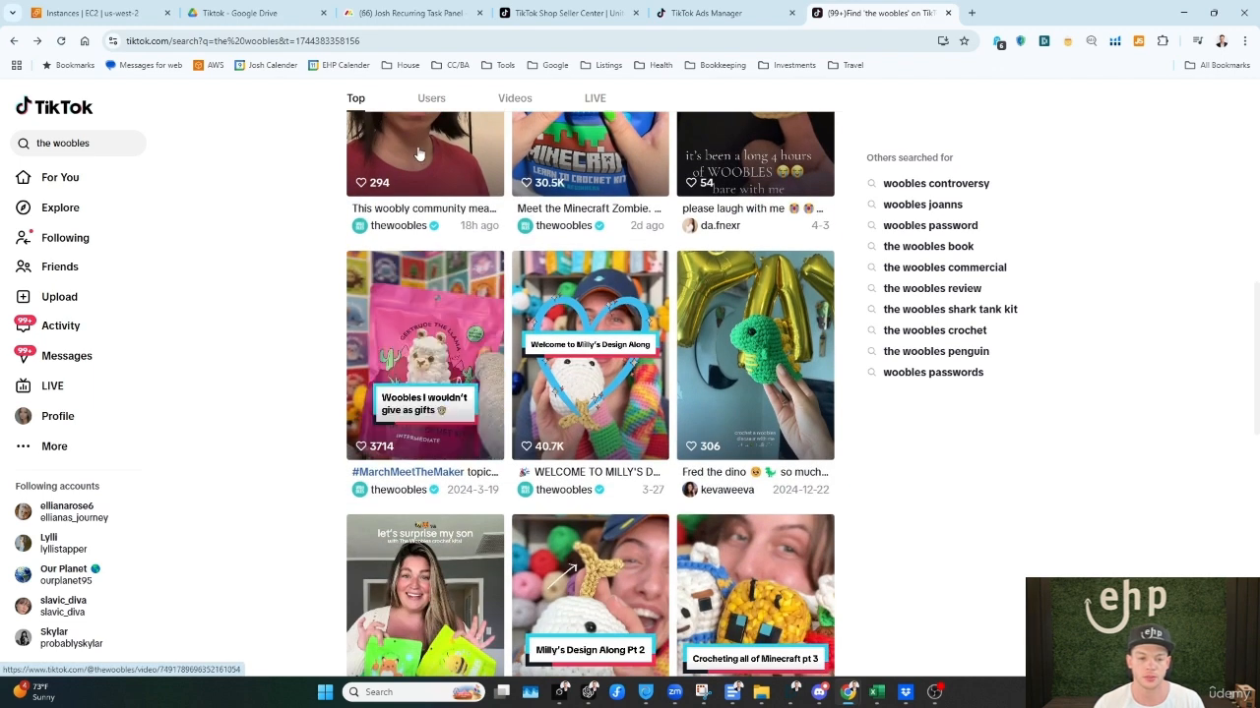
{"action": "scroll", "coordinate": [446, 295], "scroll_direction": "up", "scroll_amount": 1}
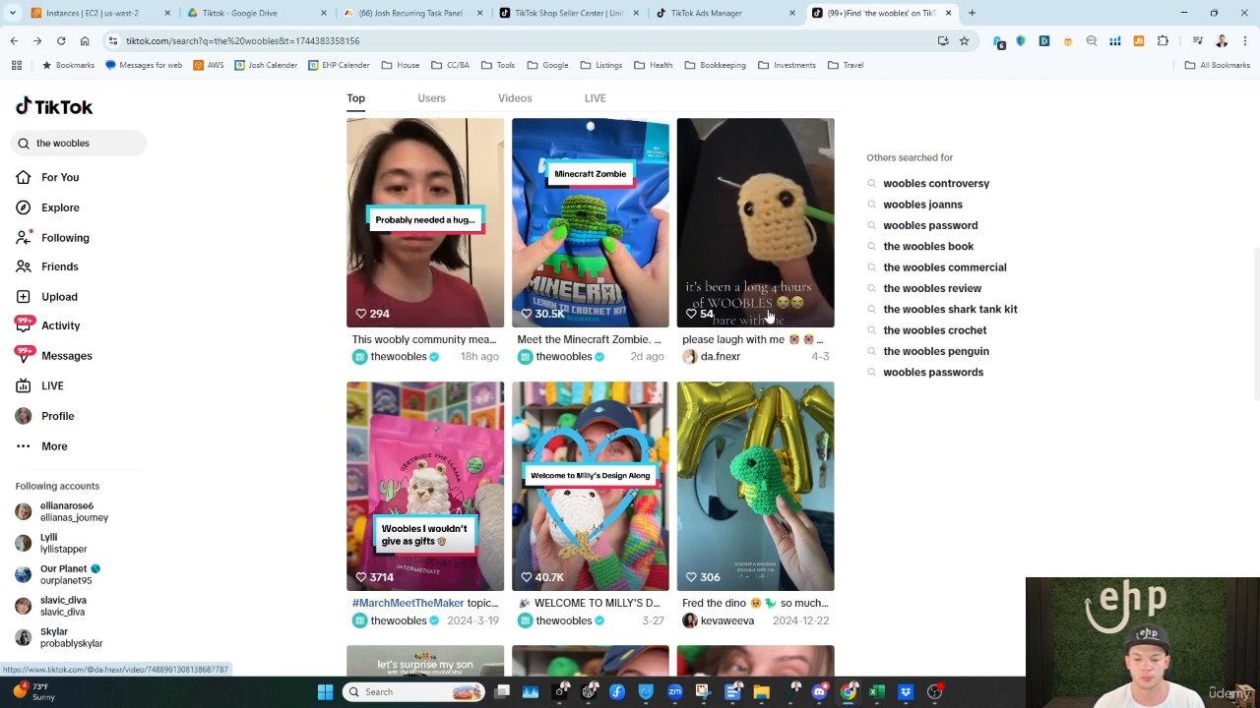
{"action": "scroll", "coordinate": [766, 354], "scroll_direction": "down", "scroll_amount": 1}
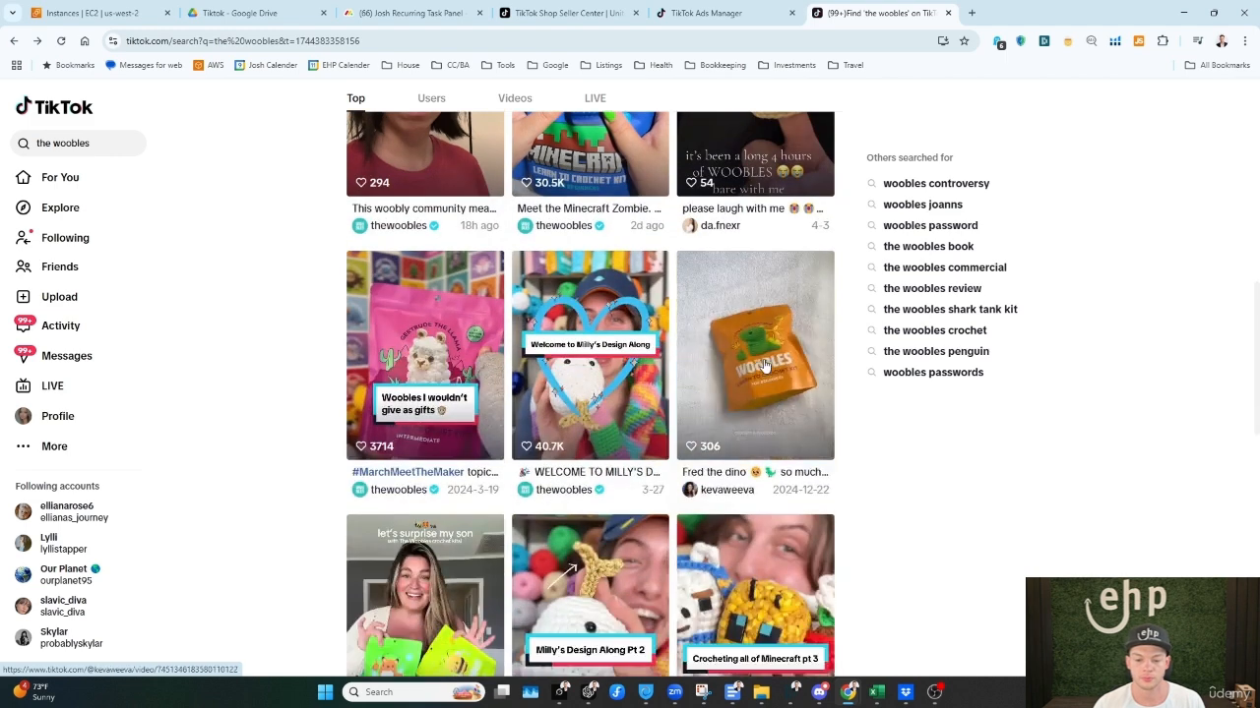
{"action": "scroll", "coordinate": [766, 366], "scroll_direction": "down", "scroll_amount": 3}
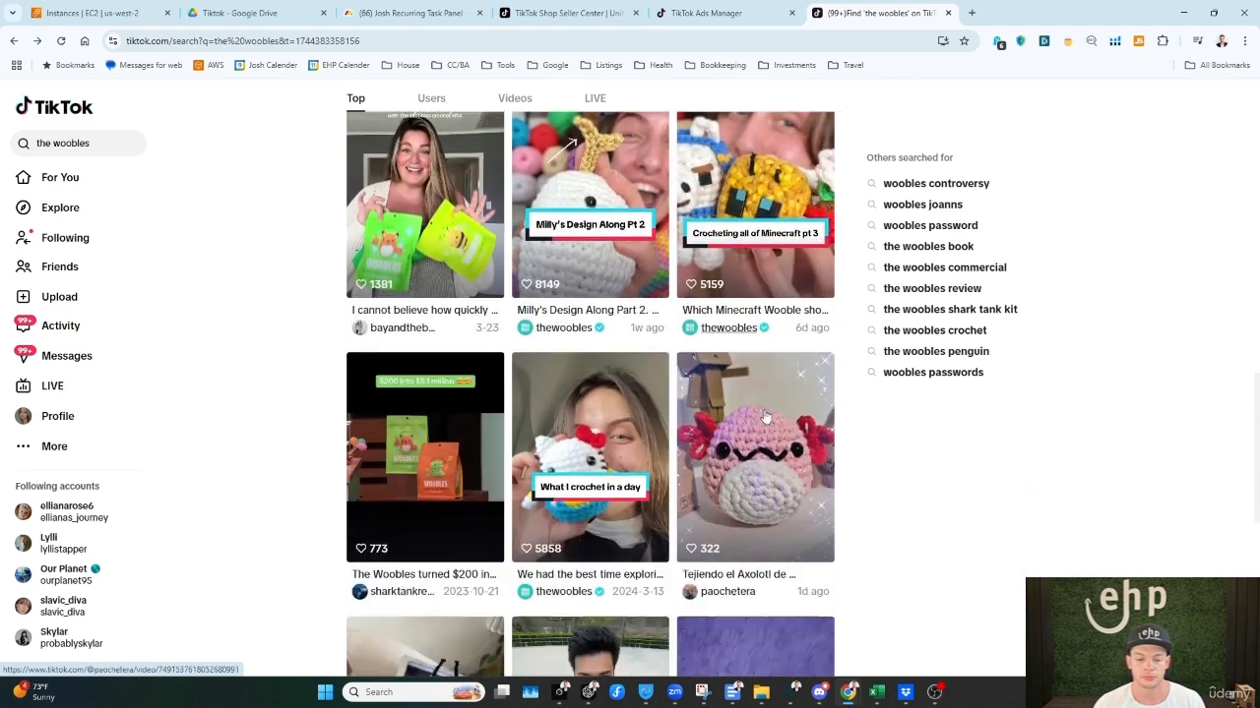
{"action": "scroll", "coordinate": [766, 418], "scroll_direction": "down", "scroll_amount": 4}
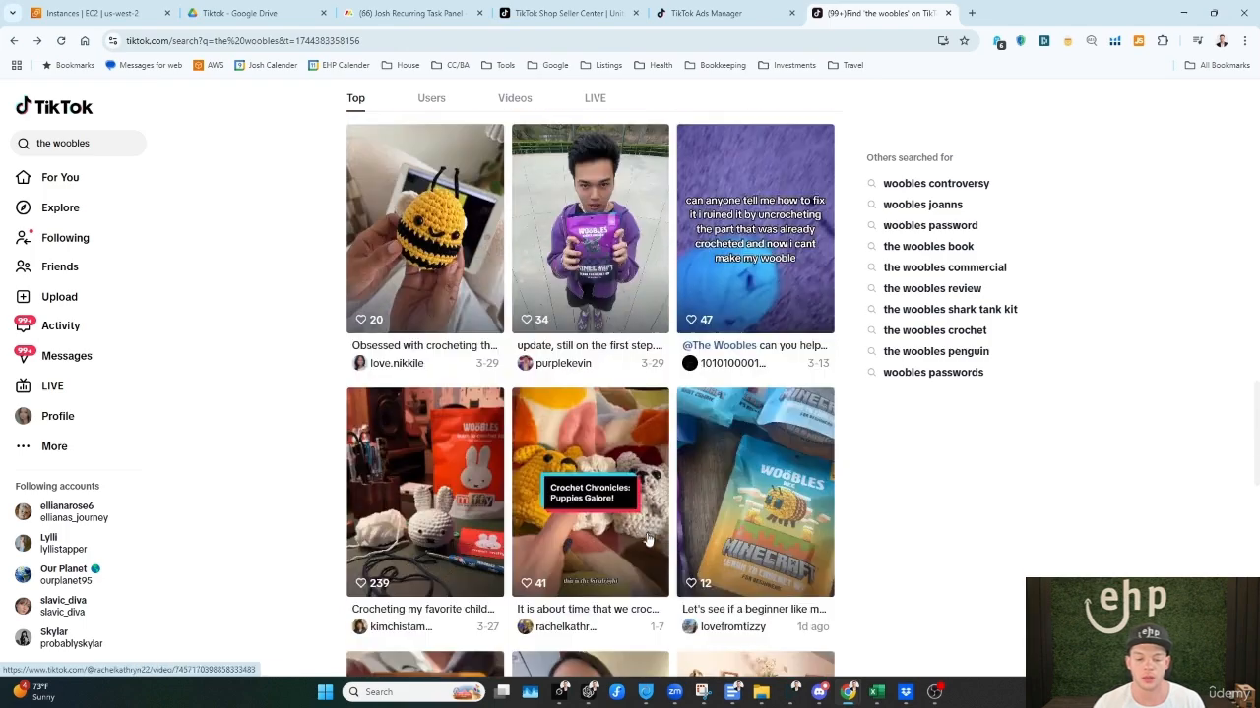
Step: Return to the start of the Woobles results and switch back to the ad creative setup in TikTok Ads Manager
{"action": "scroll", "coordinate": [648, 539], "scroll_direction": "up", "scroll_amount": 10}
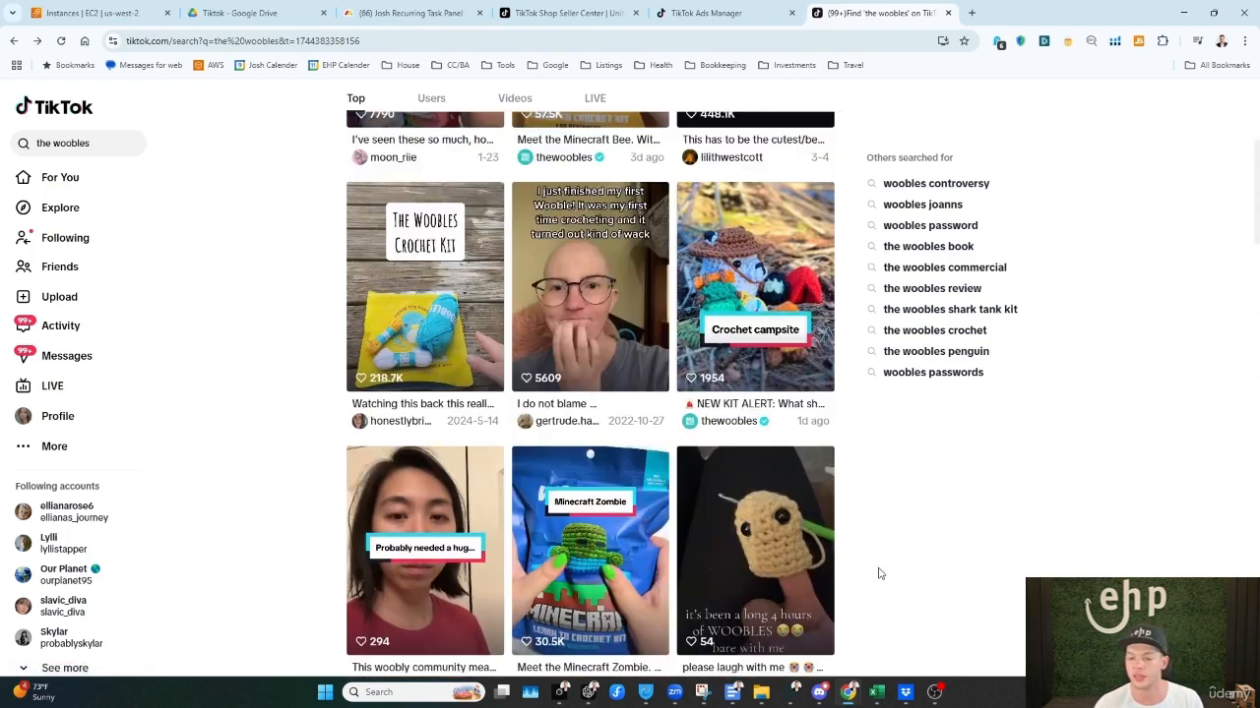
{"action": "scroll", "coordinate": [879, 574], "scroll_direction": "up", "scroll_amount": 3}
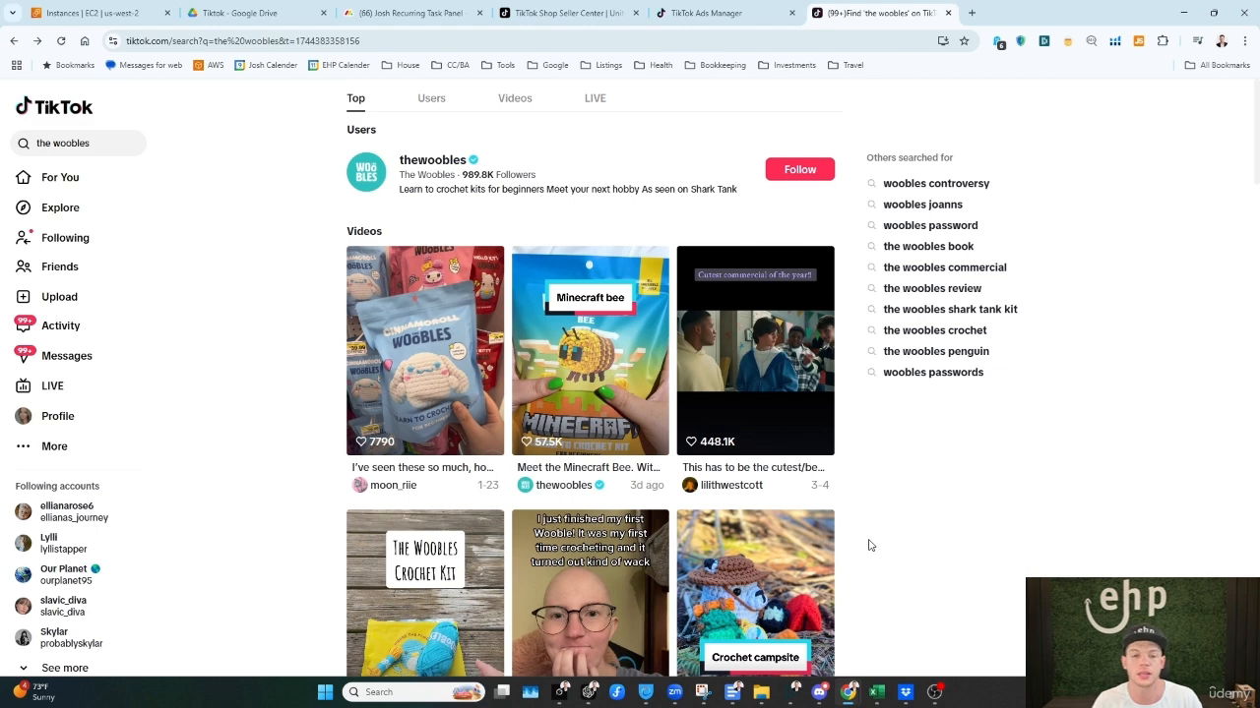
{"action": "left_click", "coordinate": [705, 12]}
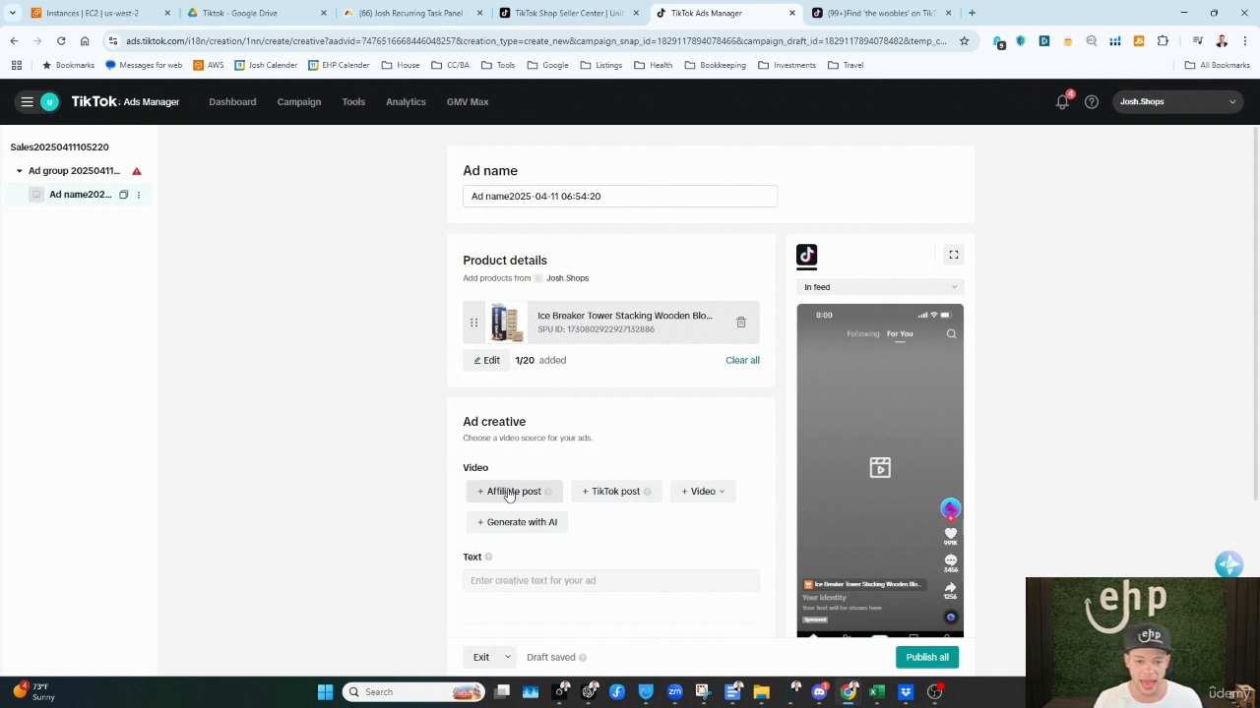
Step: Switch to Seller Center and go through its affiliate section to the Affiliate Center's Find creators page
{"action": "left_click", "coordinate": [610, 13]}
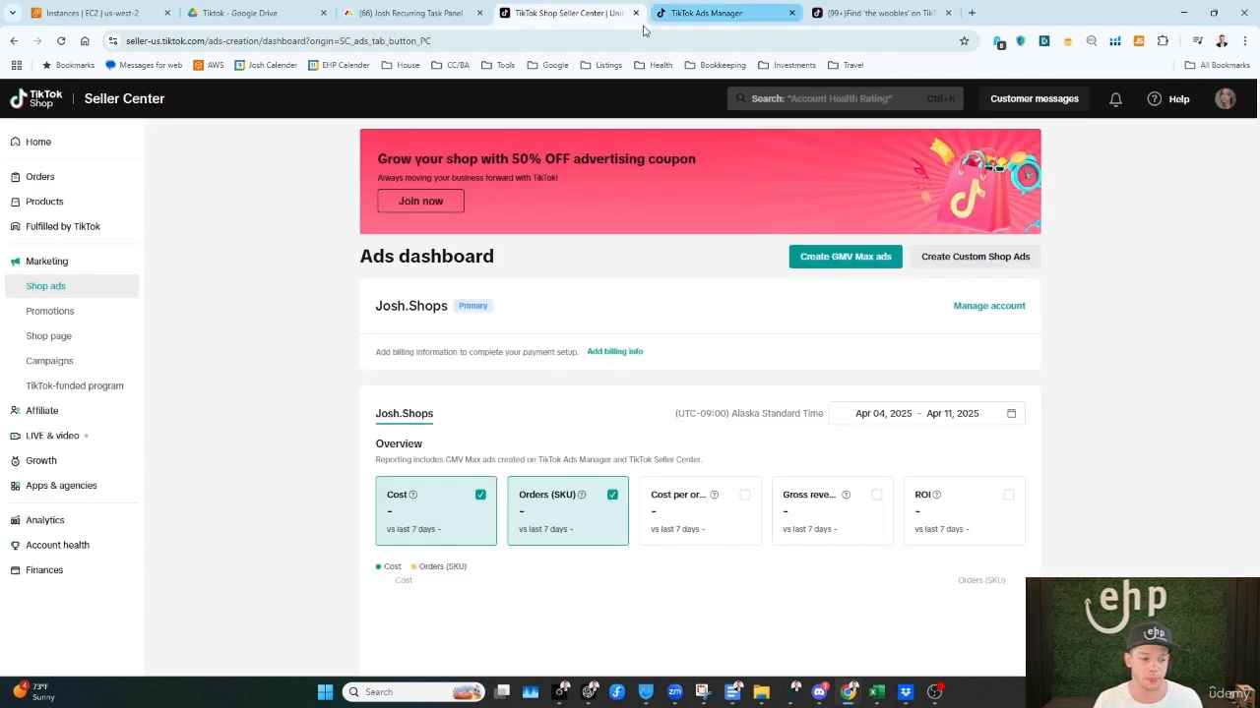
{"action": "left_click", "coordinate": [53, 420]}
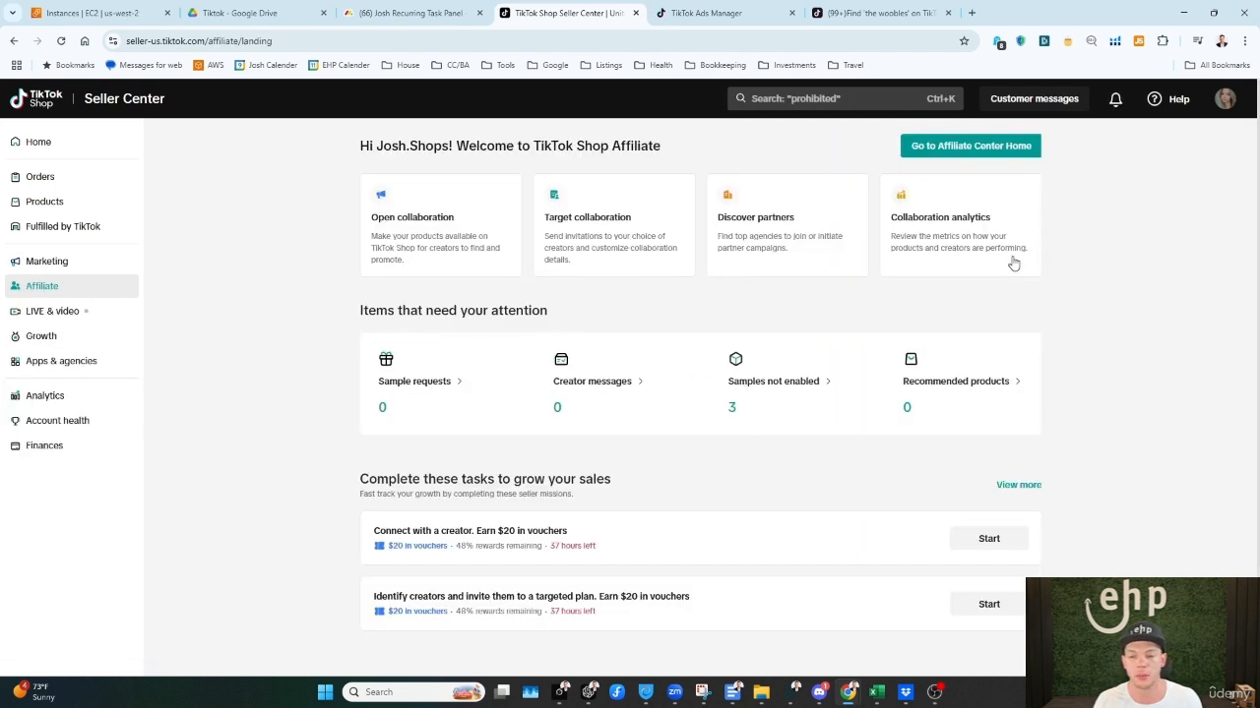
{"action": "left_click", "coordinate": [930, 147]}
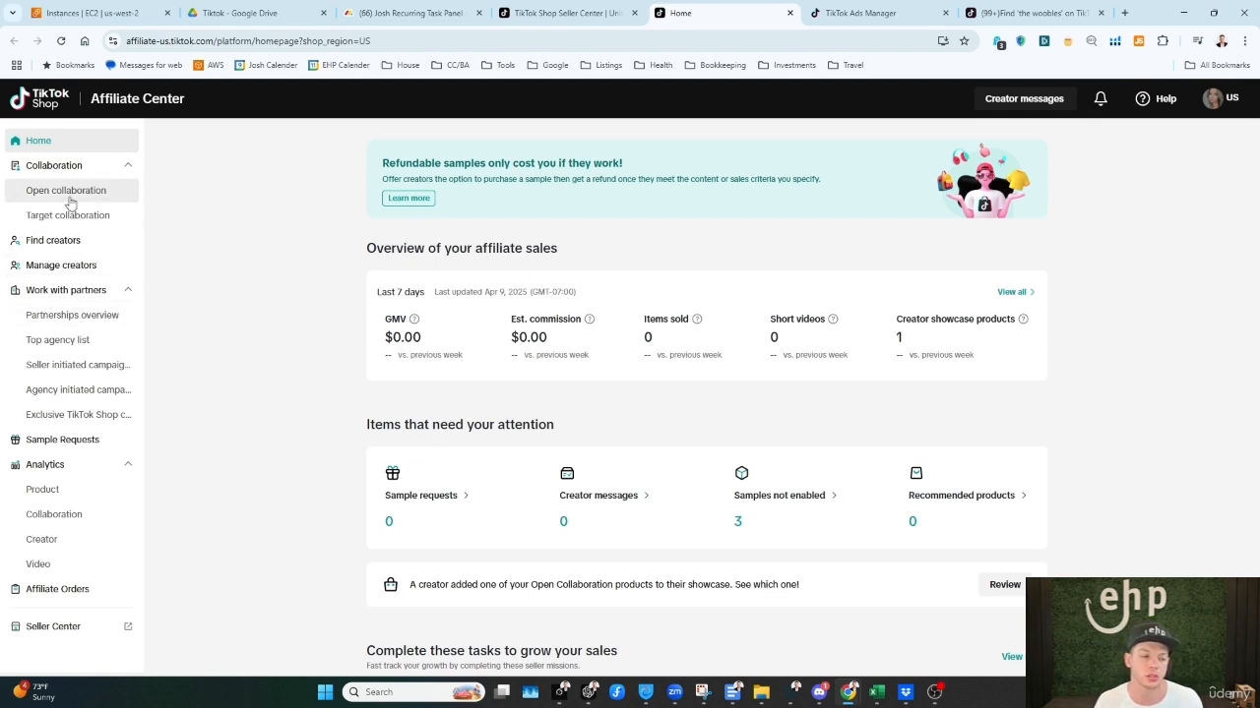
{"action": "left_click", "coordinate": [80, 241]}
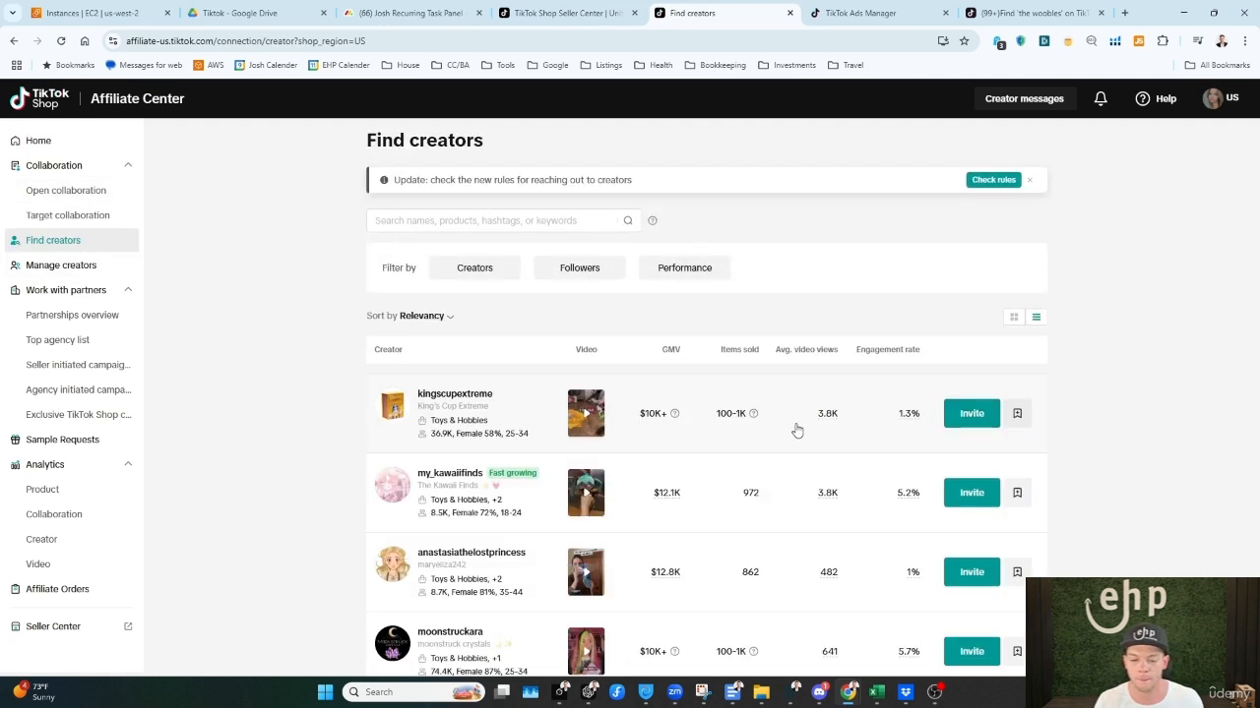
Step: Open the details of the creator kingscupextreme and start creating a new collaboration invitation for it
{"action": "left_click", "coordinate": [802, 434]}
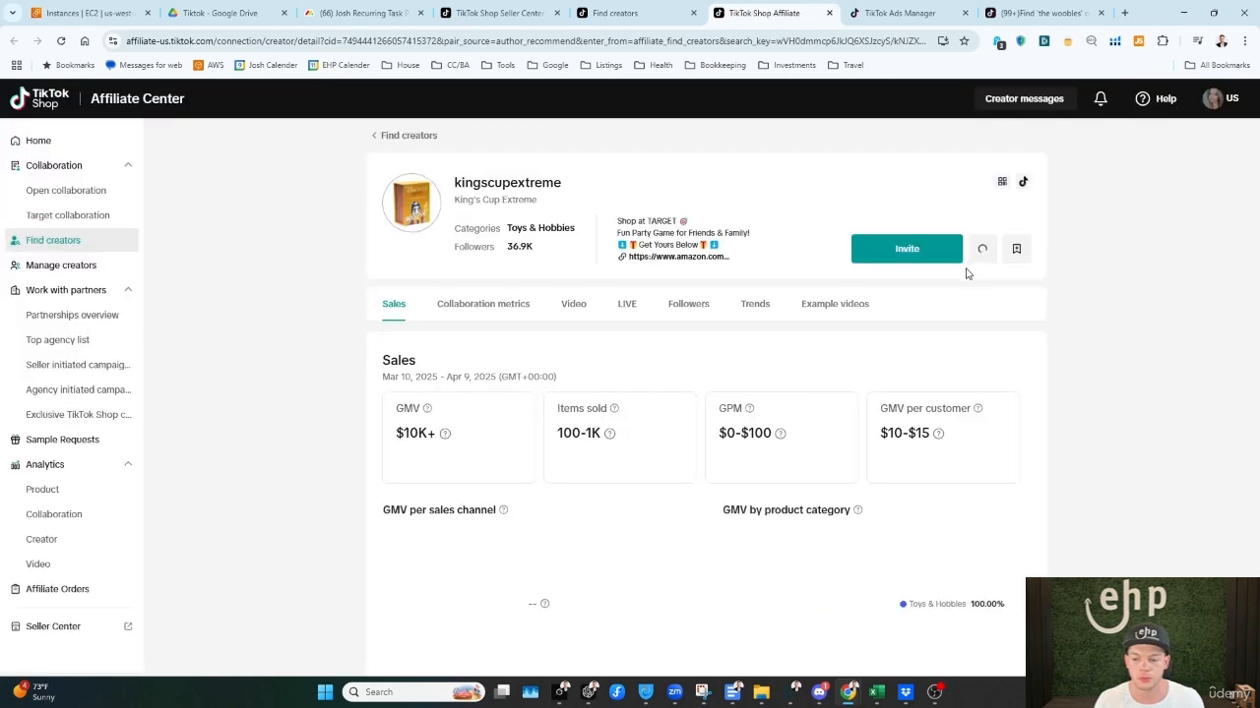
{"action": "left_click", "coordinate": [906, 251]}
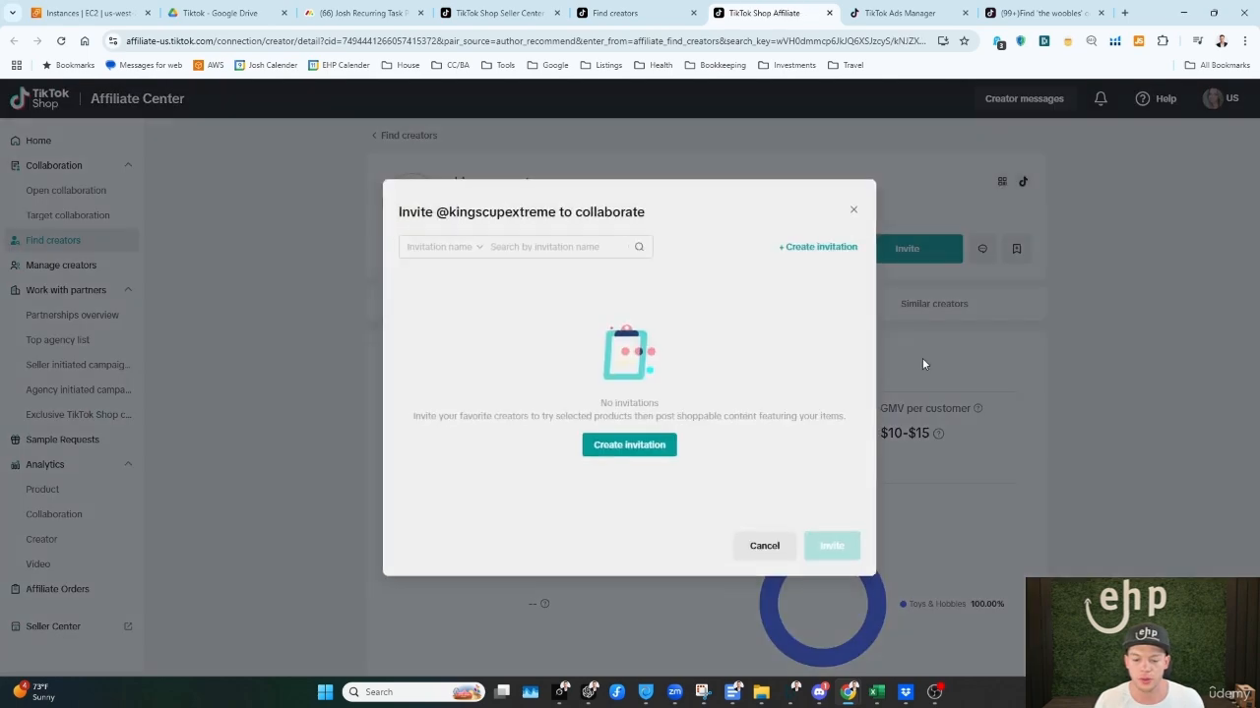
{"action": "left_click", "coordinate": [635, 450]}
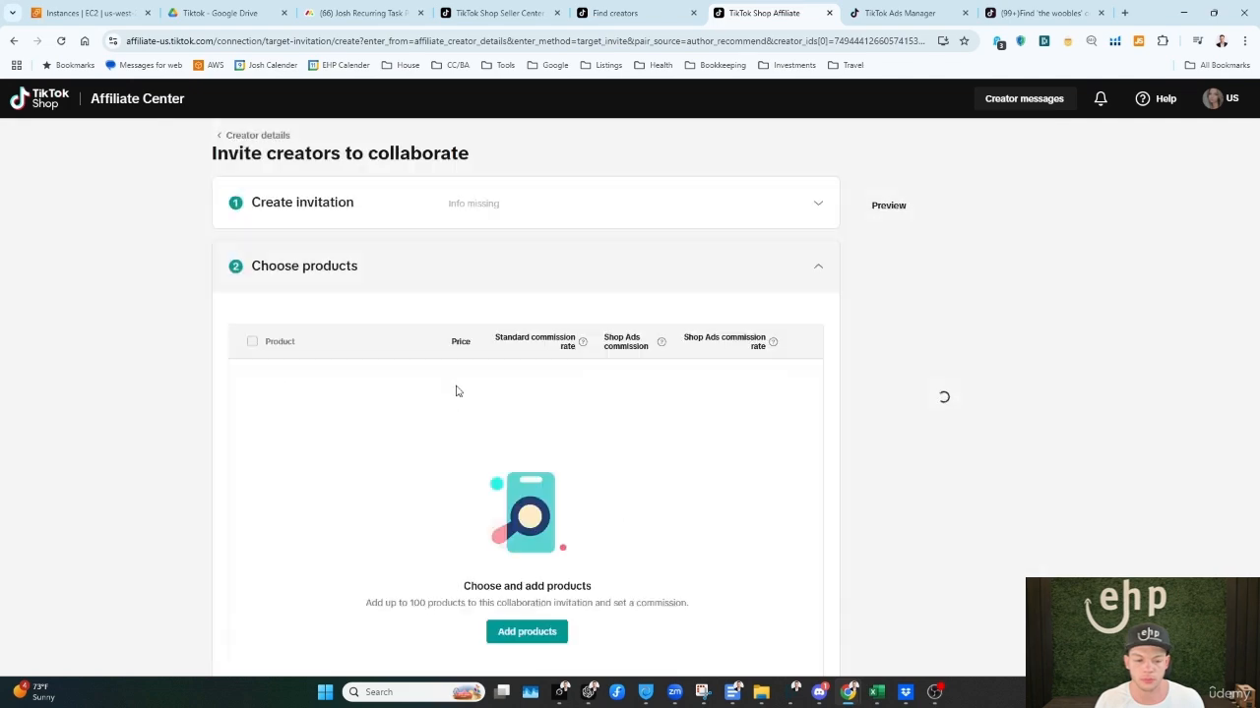
Step: Review the invitation's free sample options and chosen creators, and reopen its product selection
{"action": "scroll", "coordinate": [514, 414], "scroll_direction": "down", "scroll_amount": 4}
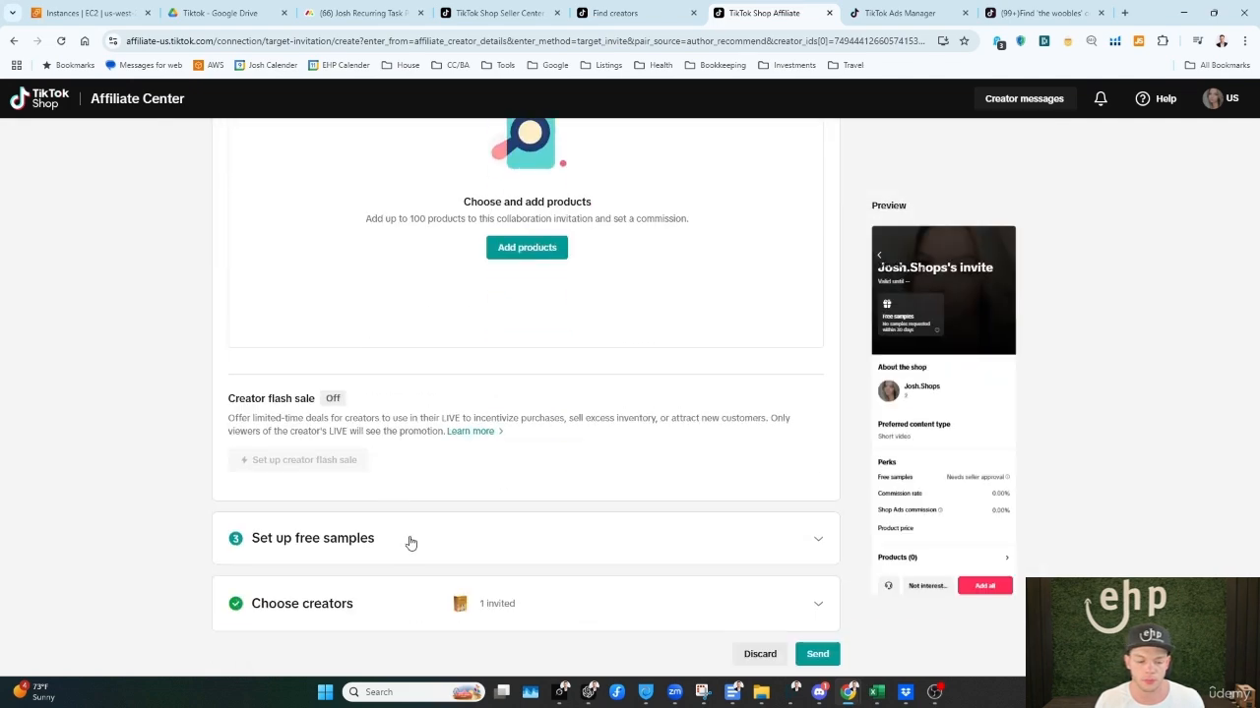
{"action": "left_click", "coordinate": [414, 538]}
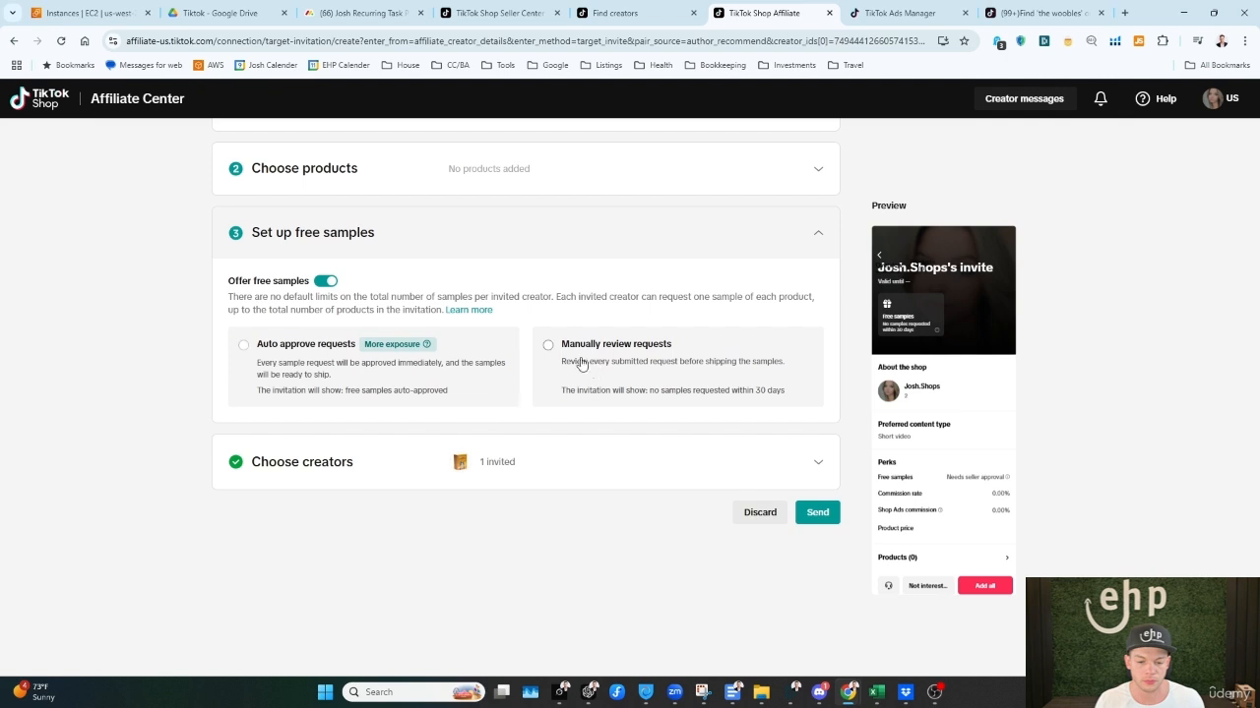
{"action": "left_click", "coordinate": [424, 449]}
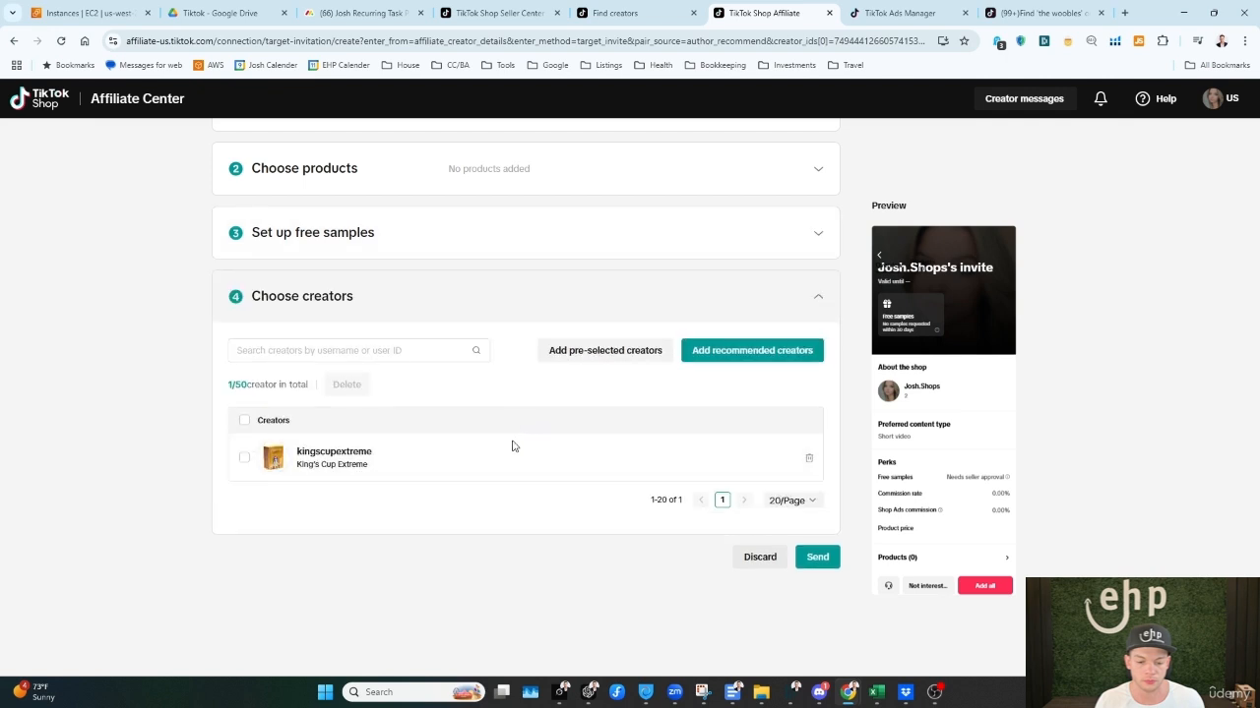
{"action": "scroll", "coordinate": [407, 363], "scroll_direction": "up", "scroll_amount": 3}
{"action": "left_click", "coordinate": [333, 282]}
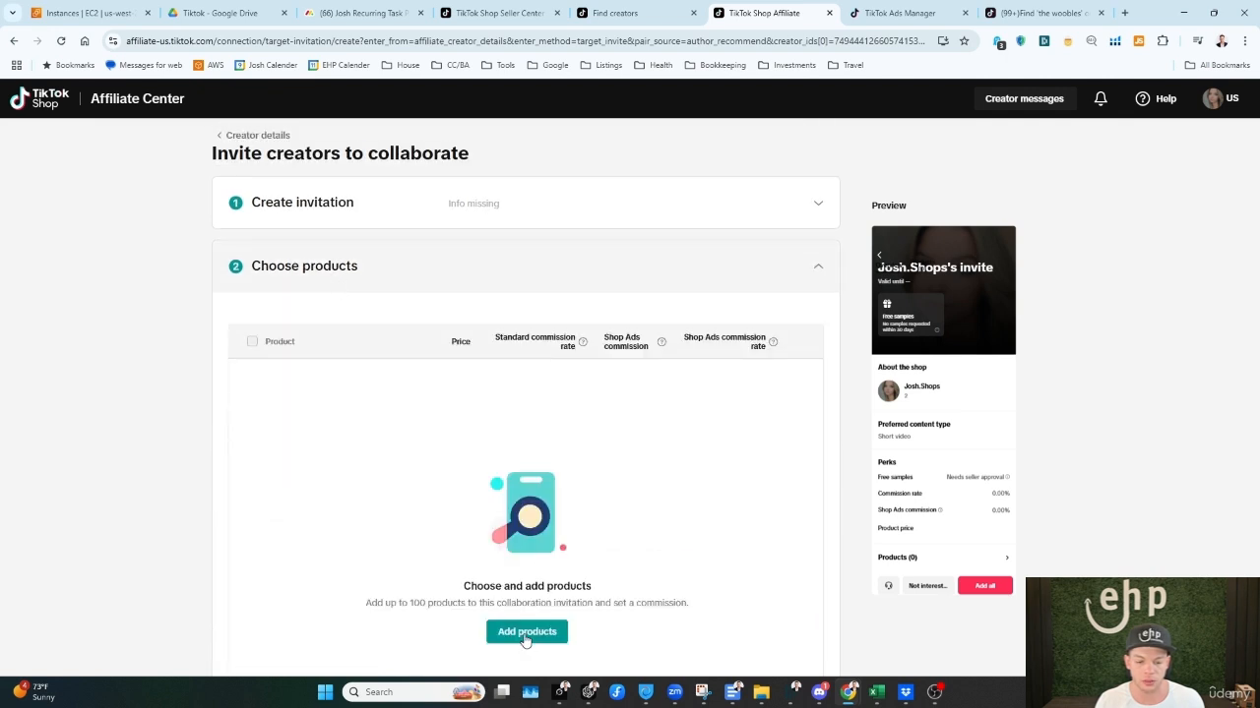
Step: Add the Ice Breaker Tower Stacking Wooden Block Game from the shop to the invitation
{"action": "left_click", "coordinate": [528, 631]}
{"action": "left_click", "coordinate": [581, 219]}
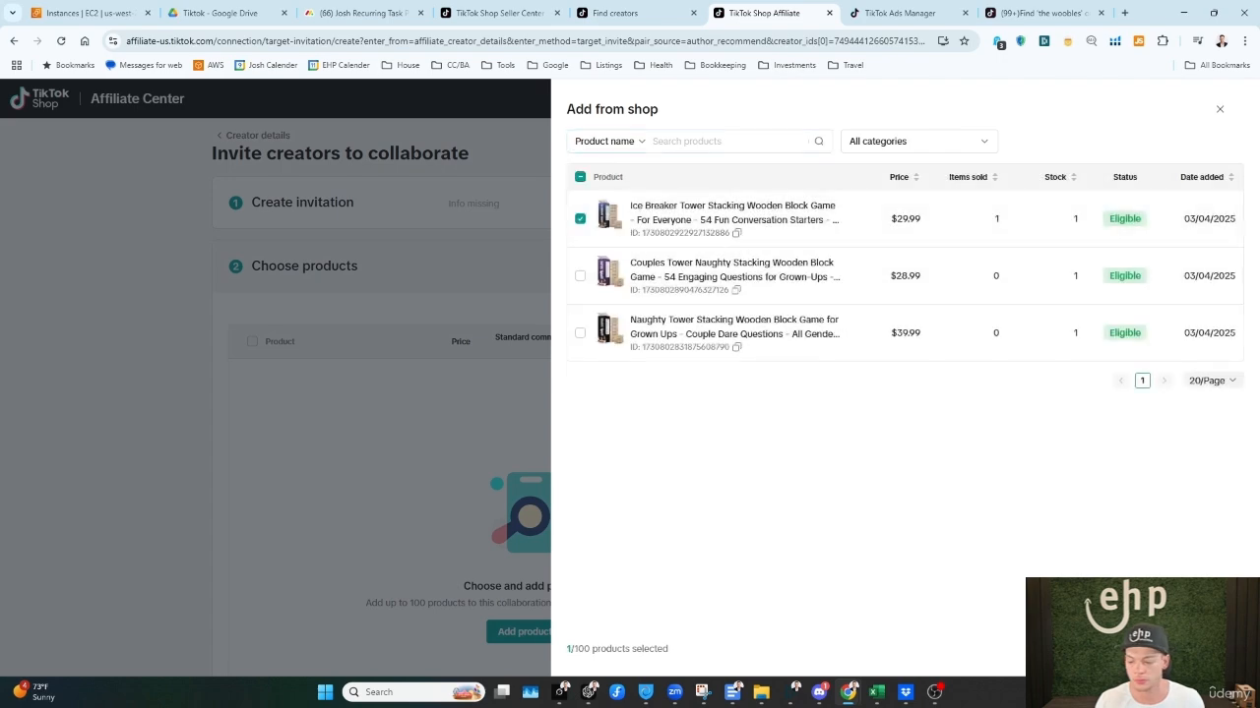
{"action": "left_click", "coordinate": [1216, 650]}
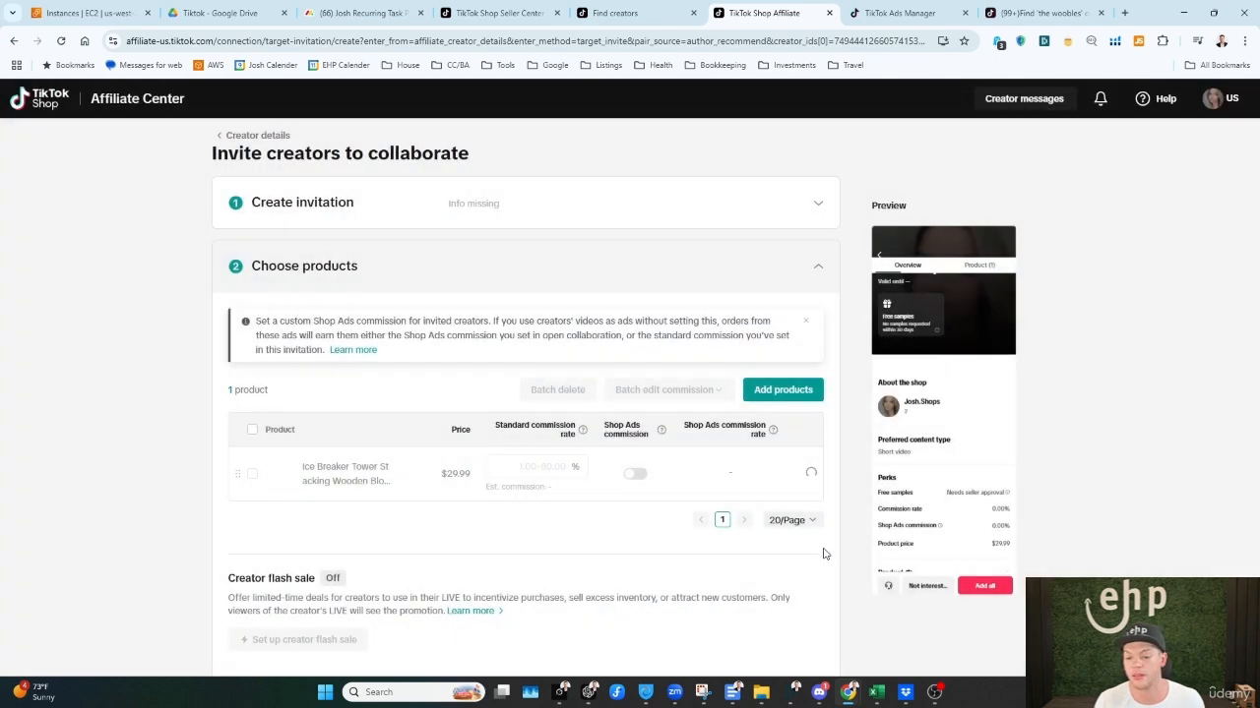
Step: Turn on Shop Ads commission for the Ice Breaker Tower and read the explanation of its rate
{"action": "left_click", "coordinate": [634, 476]}
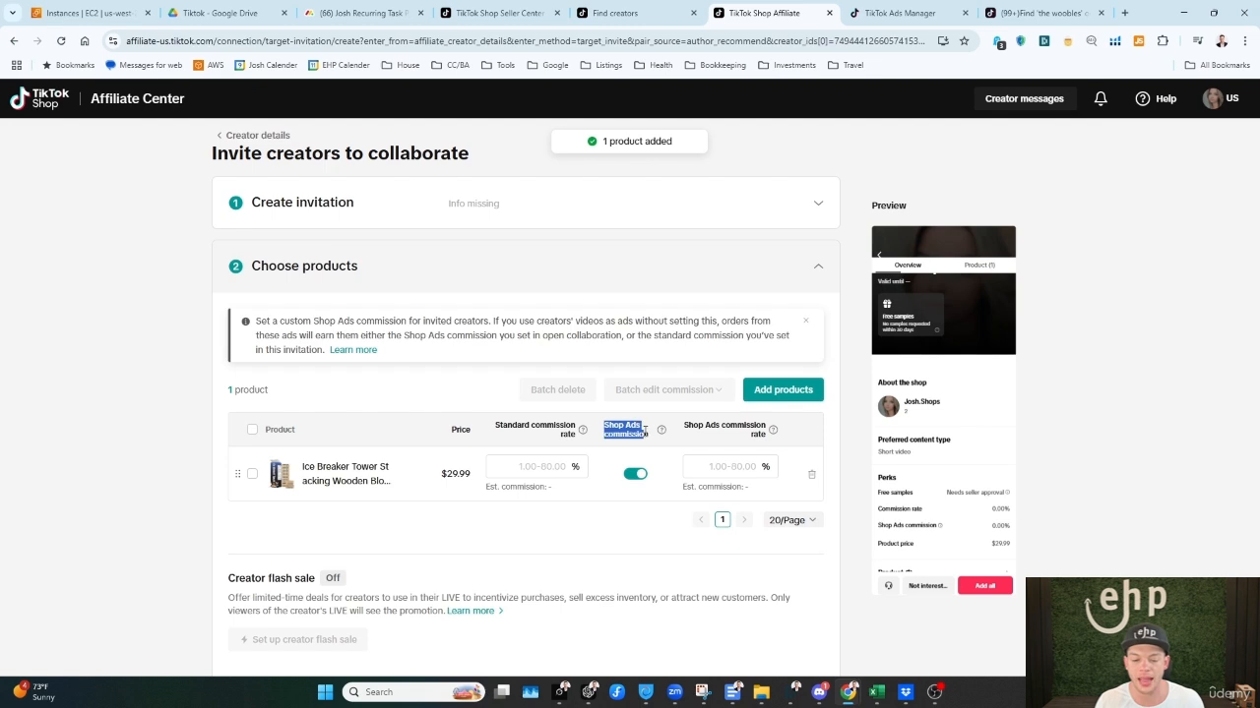
{"action": "left_click", "coordinate": [716, 466]}
{"action": "mouse_move", "coordinate": [771, 433]}
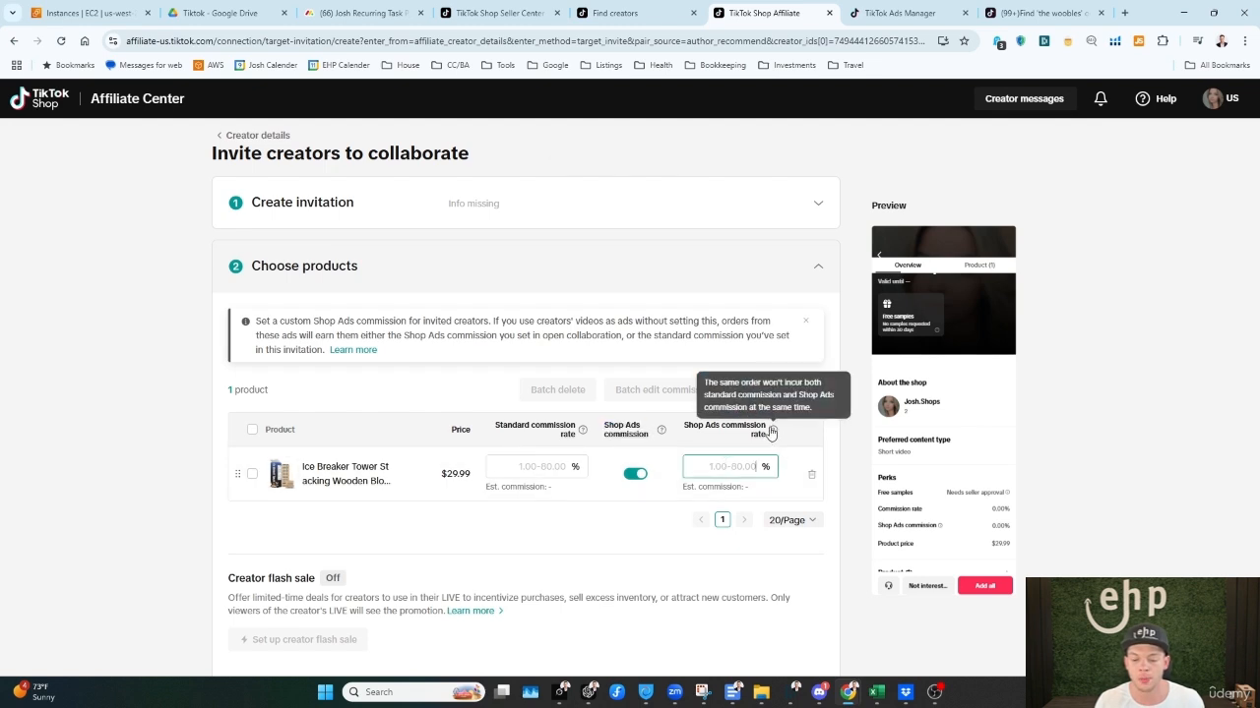
{"action": "left_click_drag", "start_coordinate": [768, 384], "coordinate": [810, 412]}
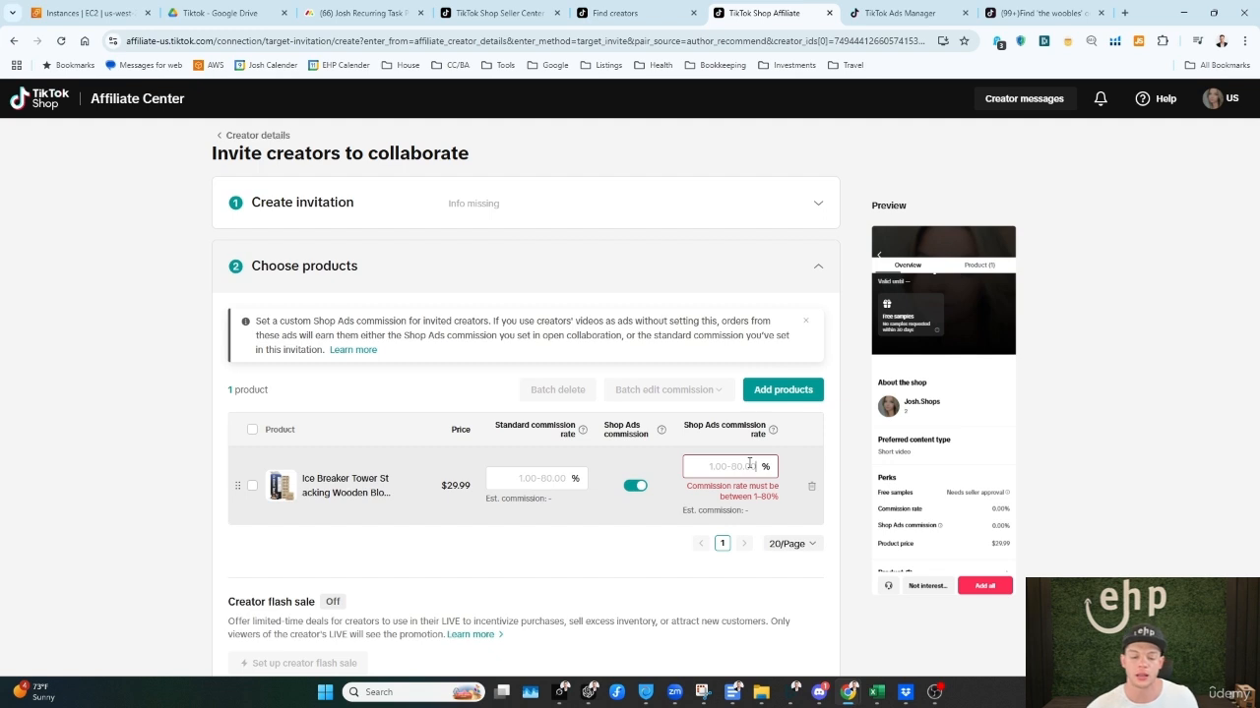
Step: Set the Ice Breaker Tower's standard commission rate to 15% and its Shop Ads commission rate to 5%
{"action": "left_click", "coordinate": [581, 477]}
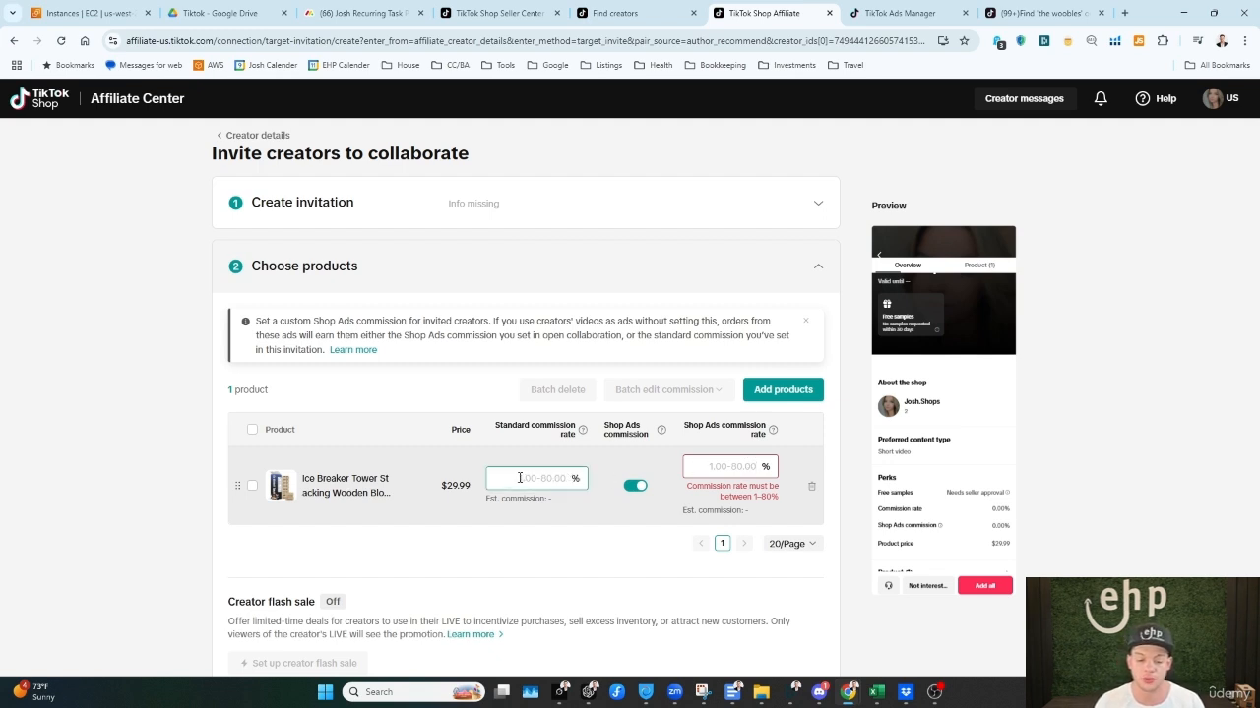
{"action": "left_click", "coordinate": [602, 505]}
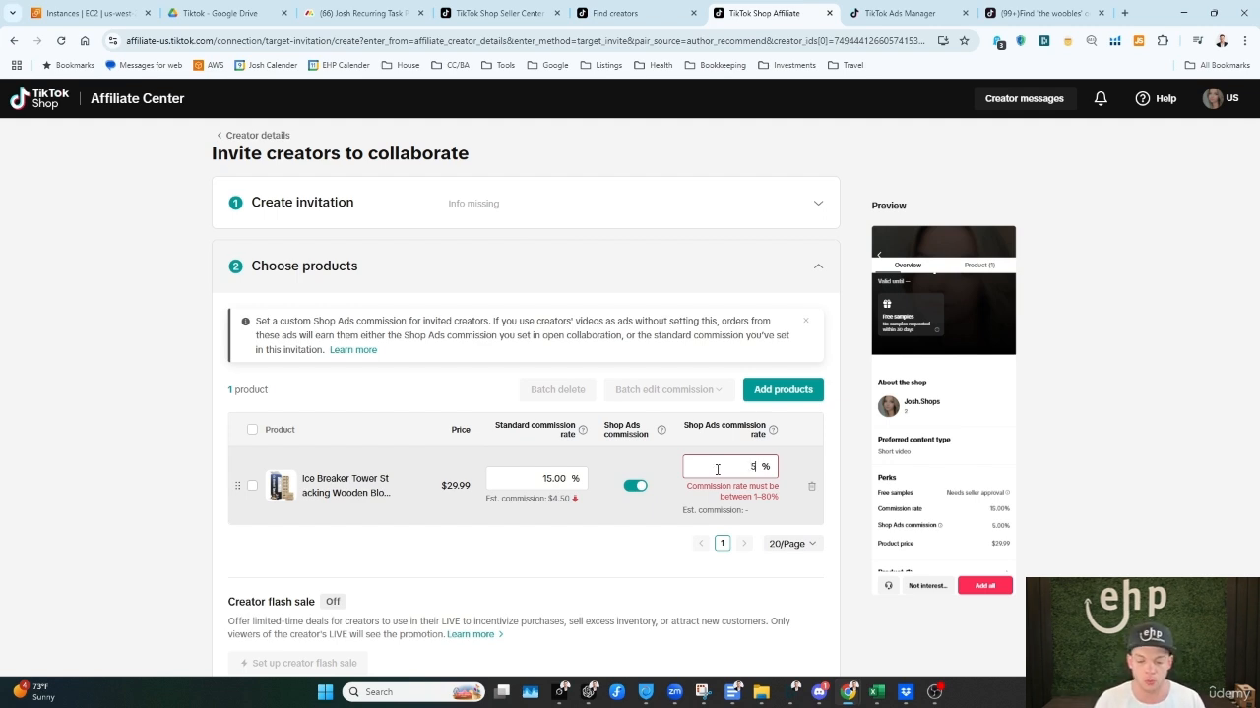
{"action": "left_click", "coordinate": [645, 527]}
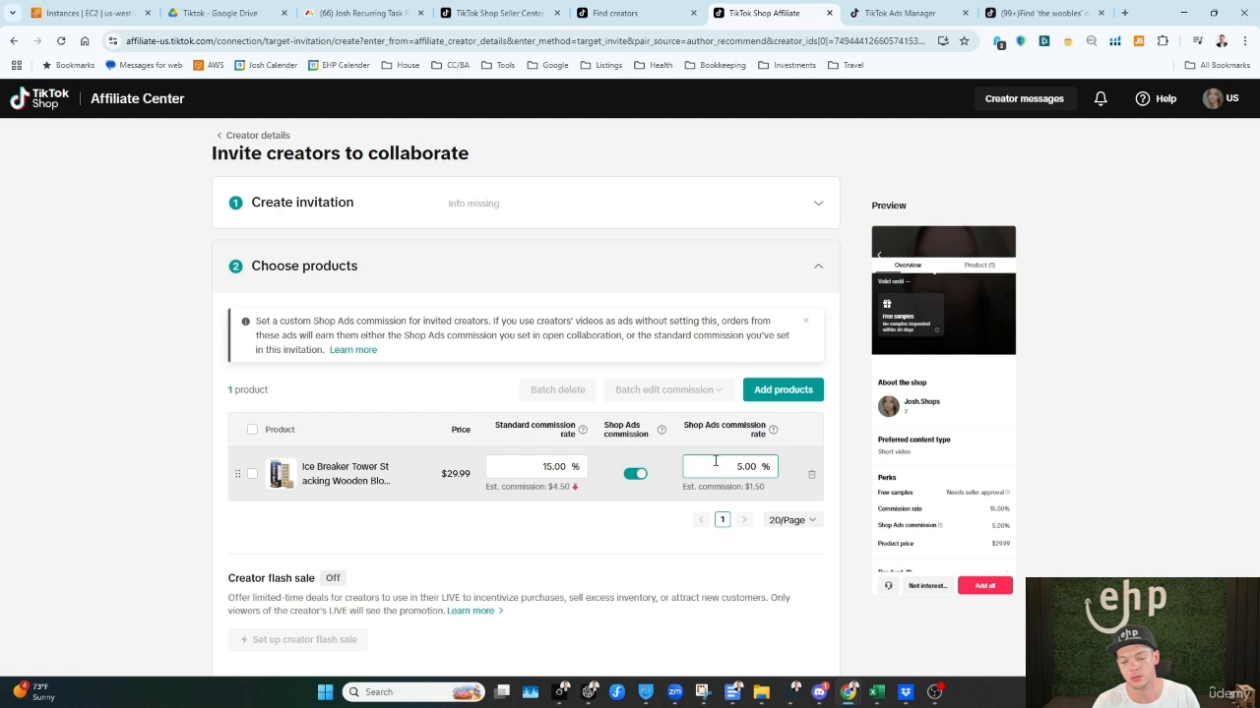
Step: Check the standard commission against the open collaboration rate, set it to 19%, and switch to the Seller Center tab
{"action": "left_click", "coordinate": [576, 491]}
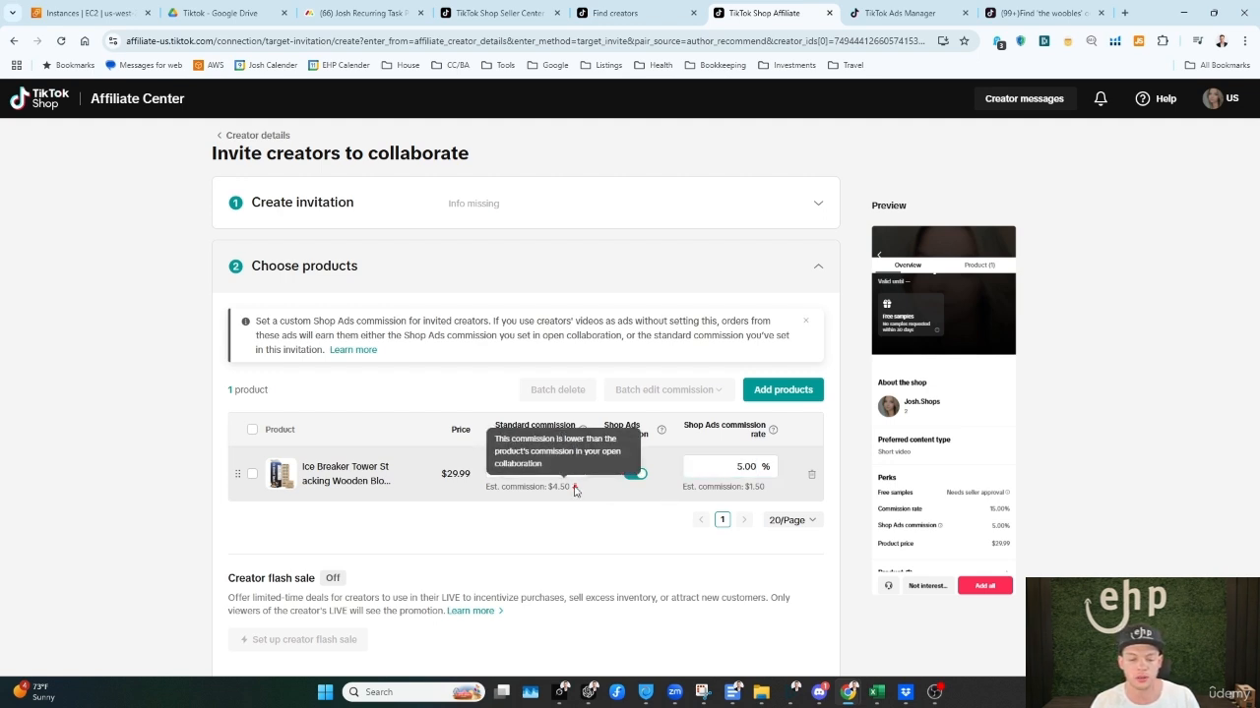
{"action": "double_click", "coordinate": [544, 469]}
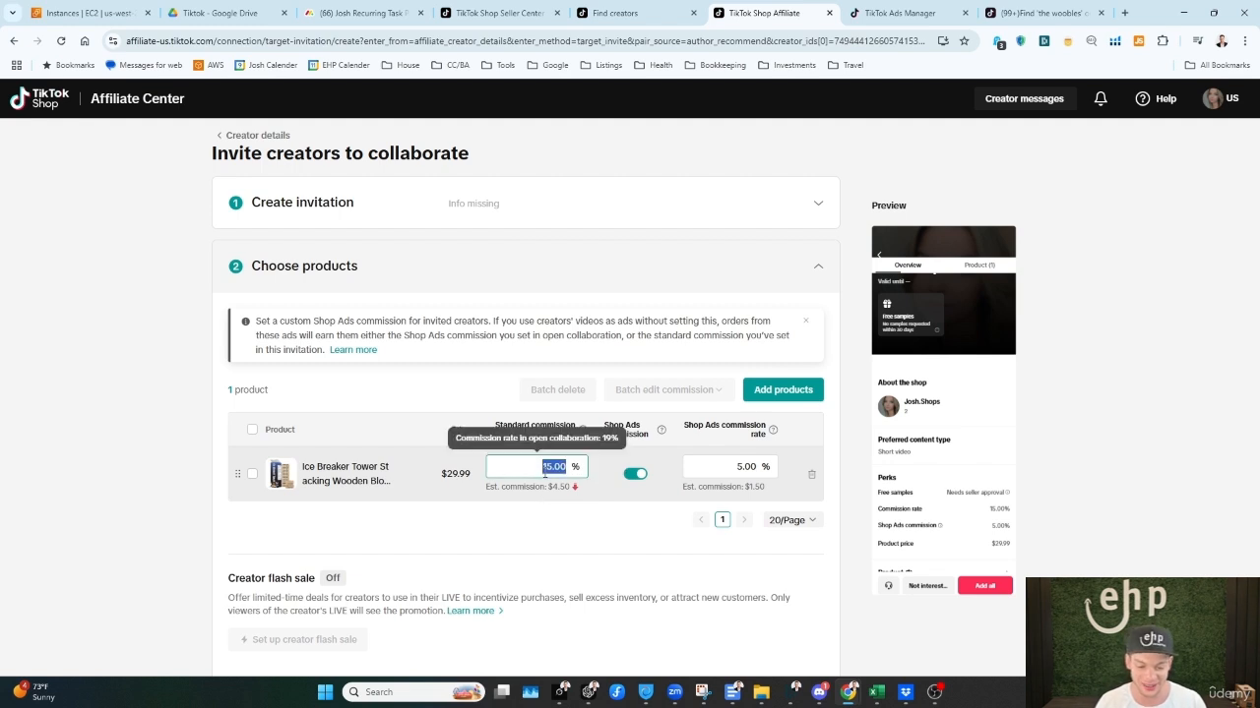
{"action": "left_click", "coordinate": [597, 484]}
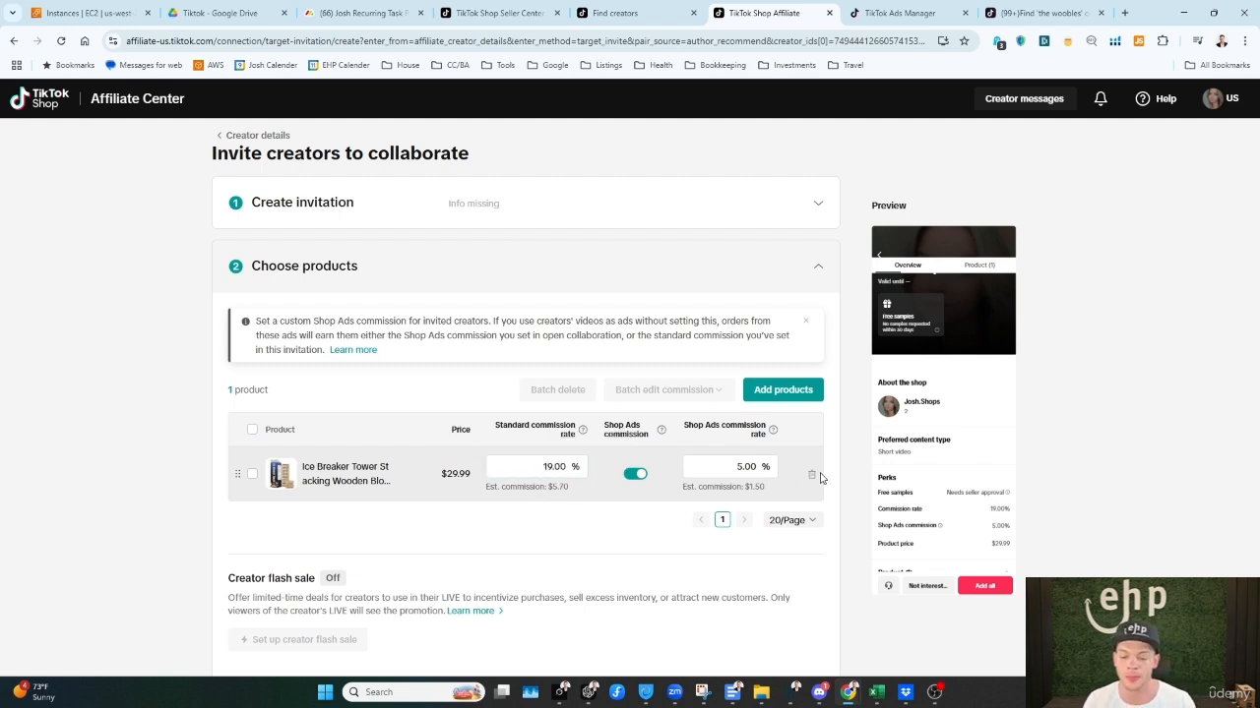
{"action": "left_click", "coordinate": [761, 472]}
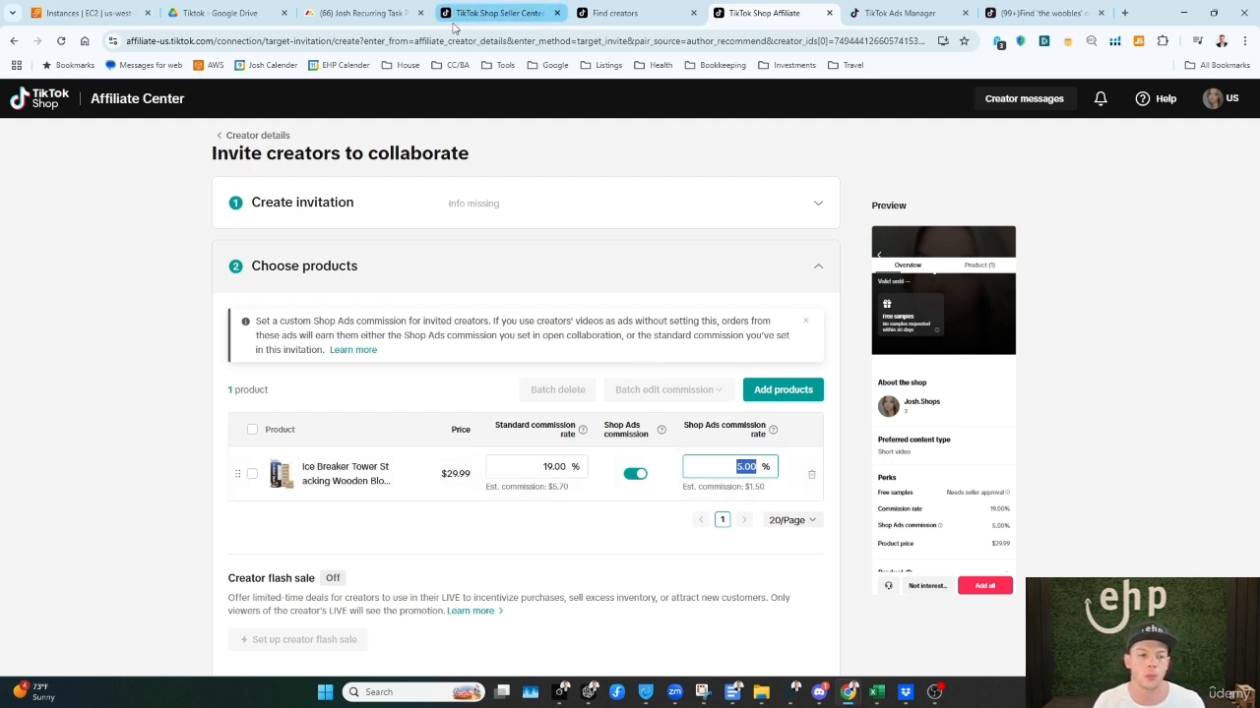
{"action": "left_click", "coordinate": [497, 13]}
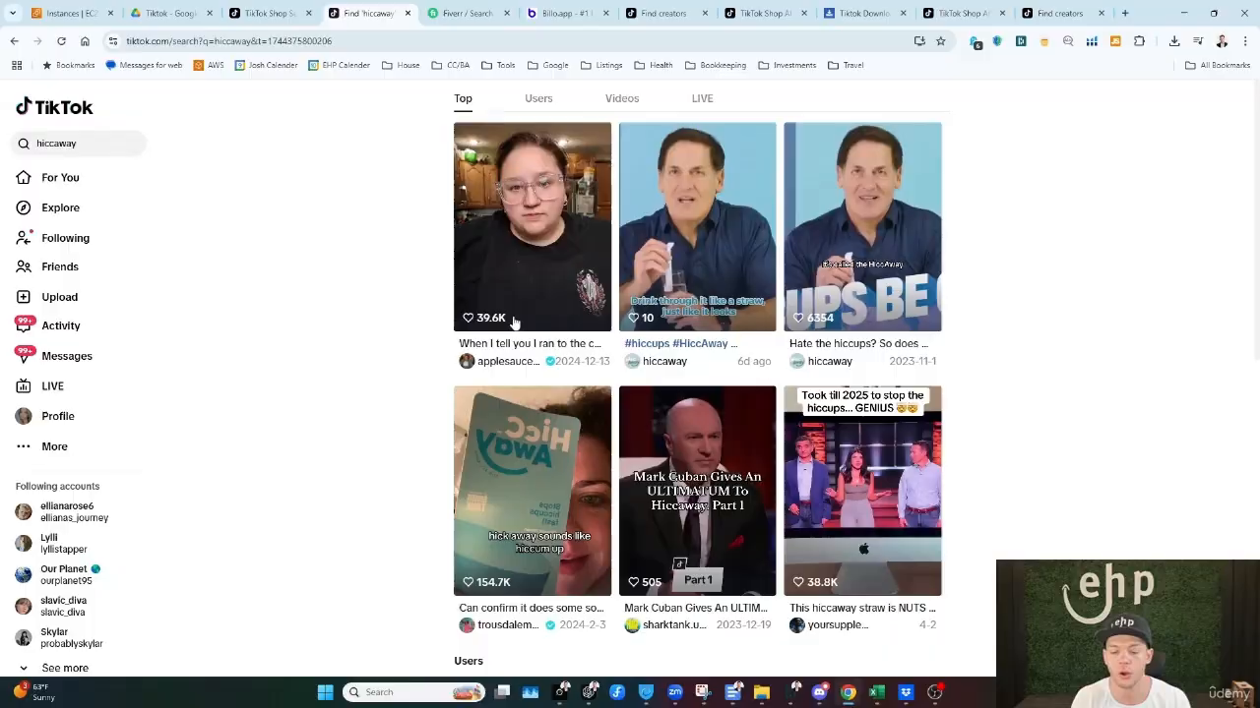
Step: Browse the TikTok results for "hiccaway" to compare creator videos with the brand's own posts
{"action": "scroll", "coordinate": [537, 255], "scroll_direction": "down", "scroll_amount": 1}
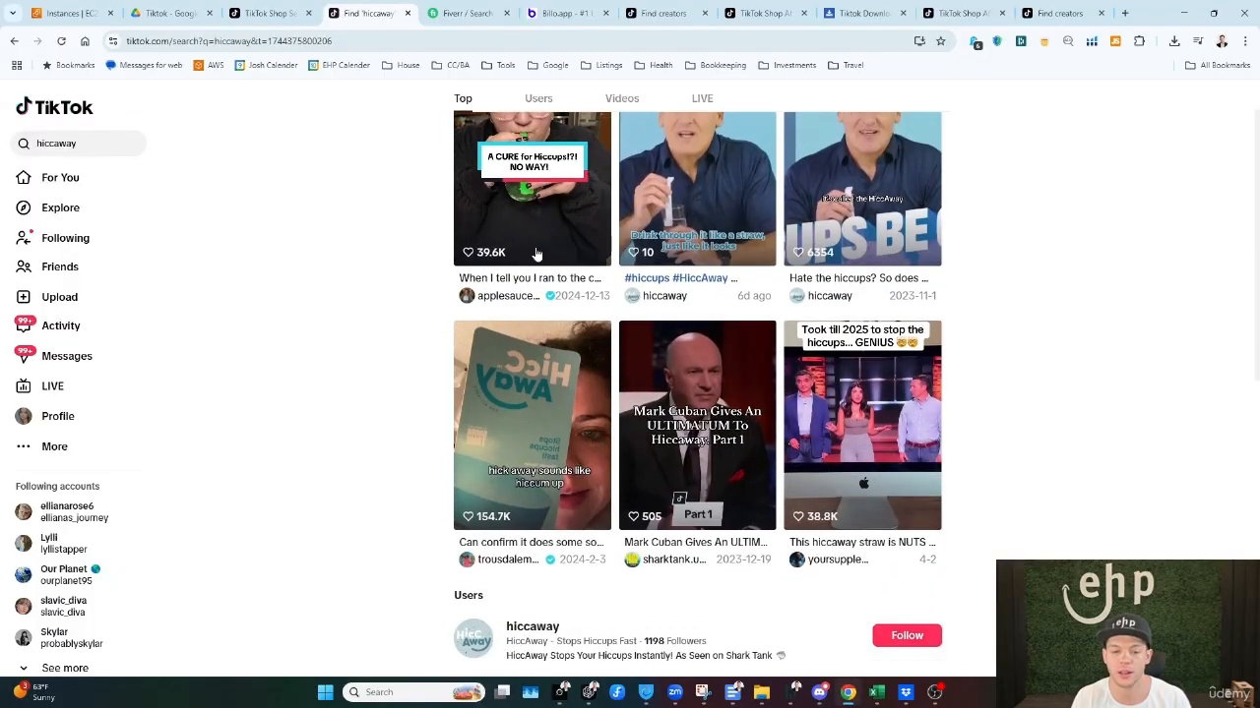
{"action": "scroll", "coordinate": [824, 388], "scroll_direction": "down", "scroll_amount": 2}
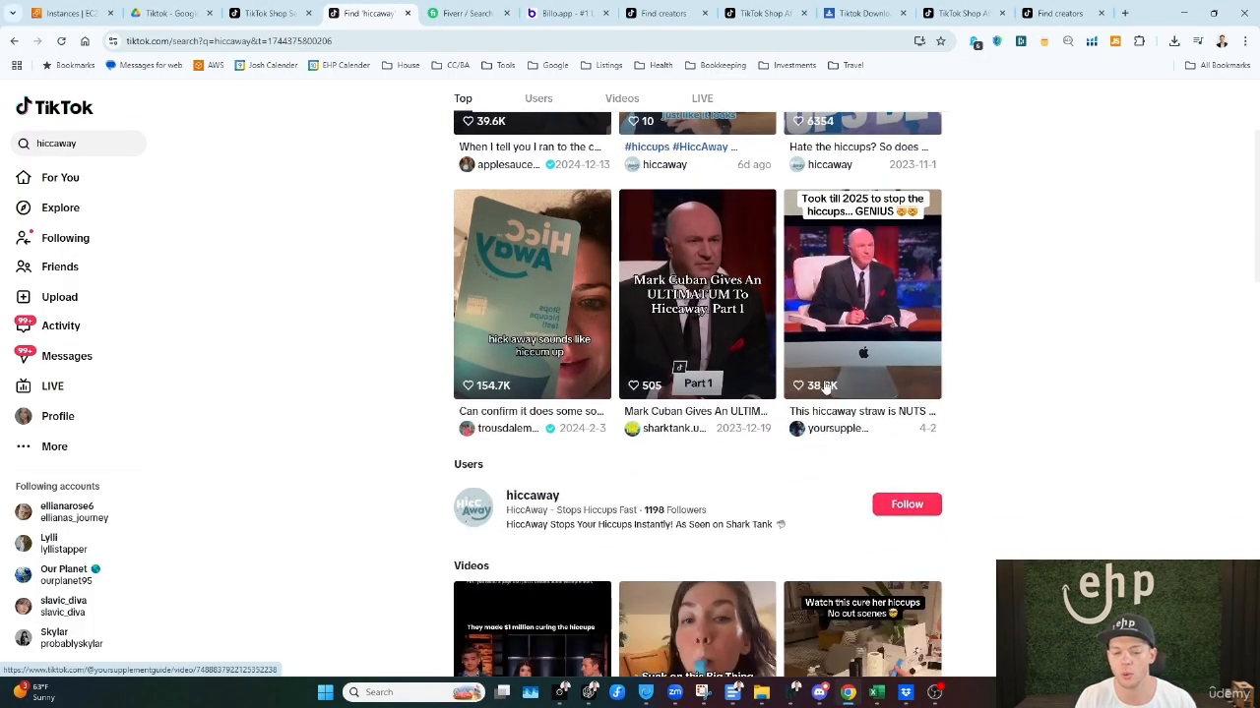
{"action": "scroll", "coordinate": [824, 388], "scroll_direction": "down", "scroll_amount": 1}
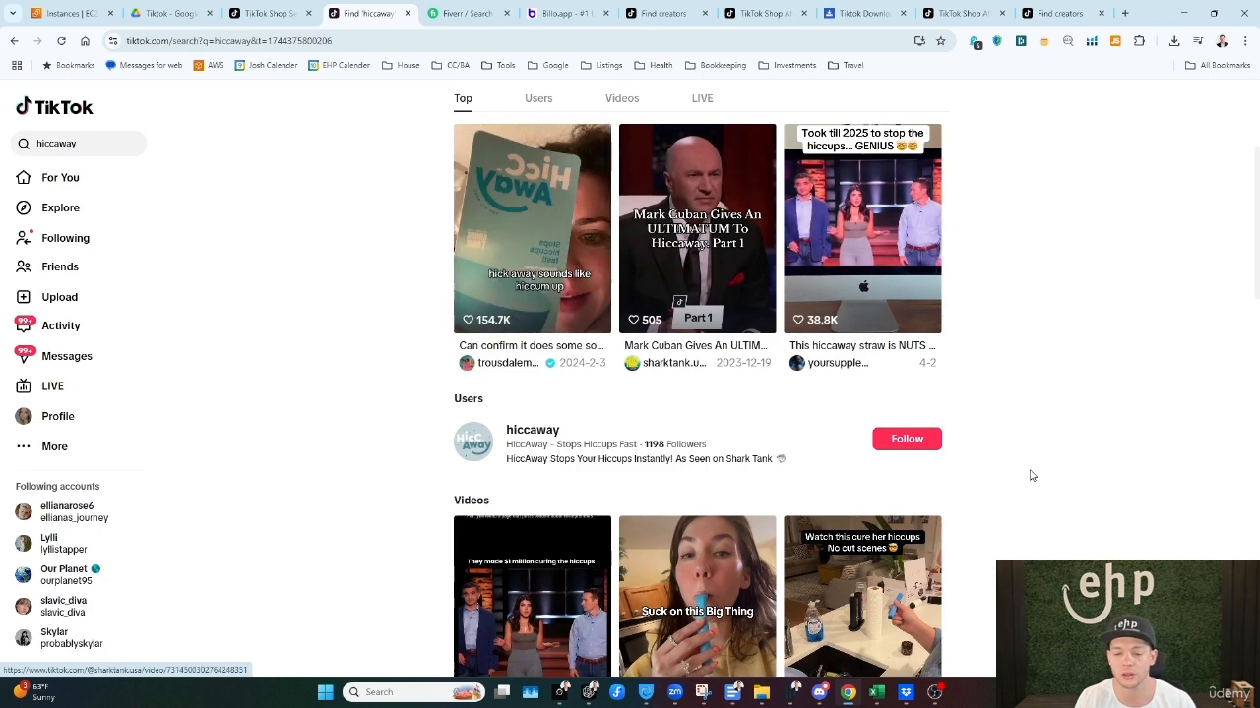
{"action": "scroll", "coordinate": [1032, 475], "scroll_direction": "up", "scroll_amount": 4}
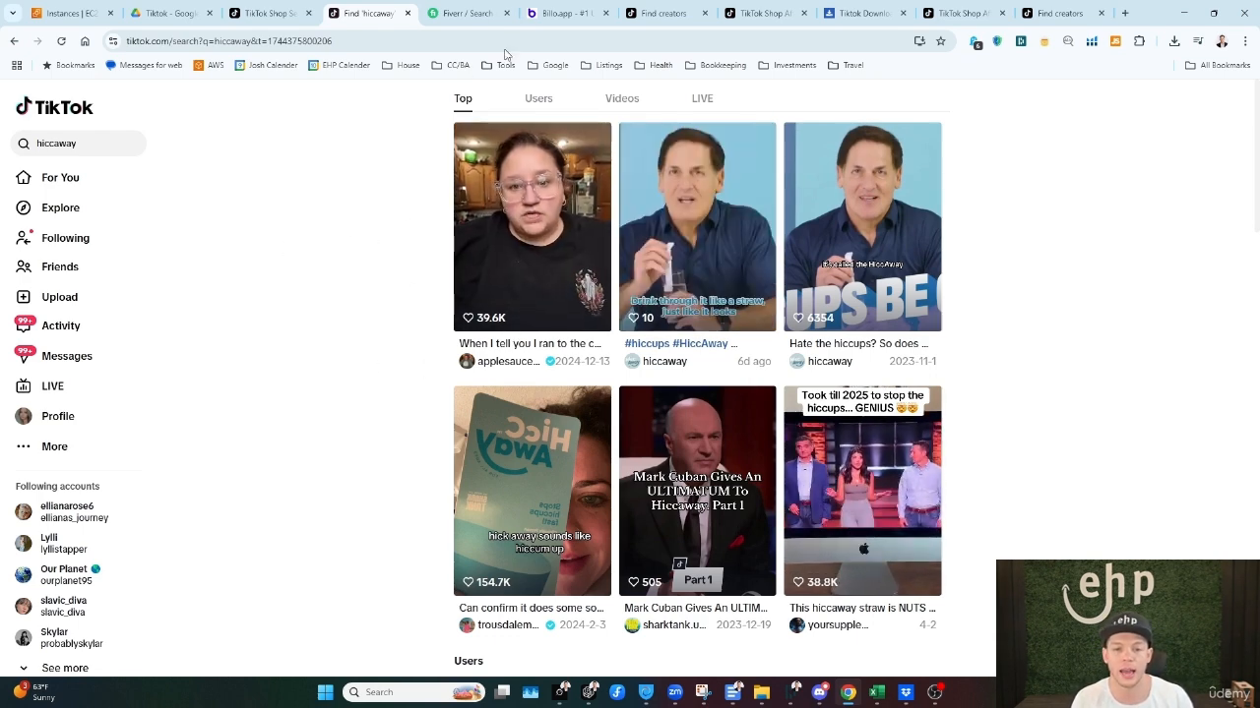
Step: Load Seller Center in the Find creators tab and go through its affiliate section to the Affiliate Center home
{"action": "left_click", "coordinate": [659, 13]}
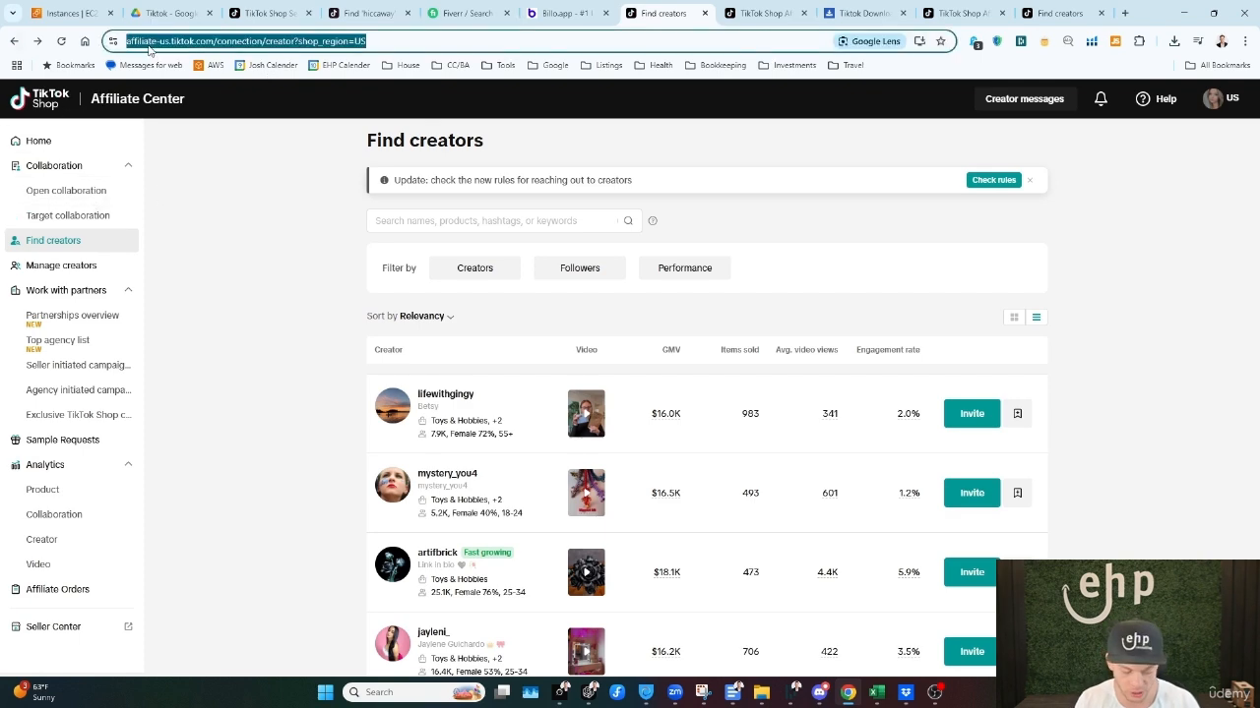
{"action": "type", "text": "se"}
{"action": "key", "text": "Return"}
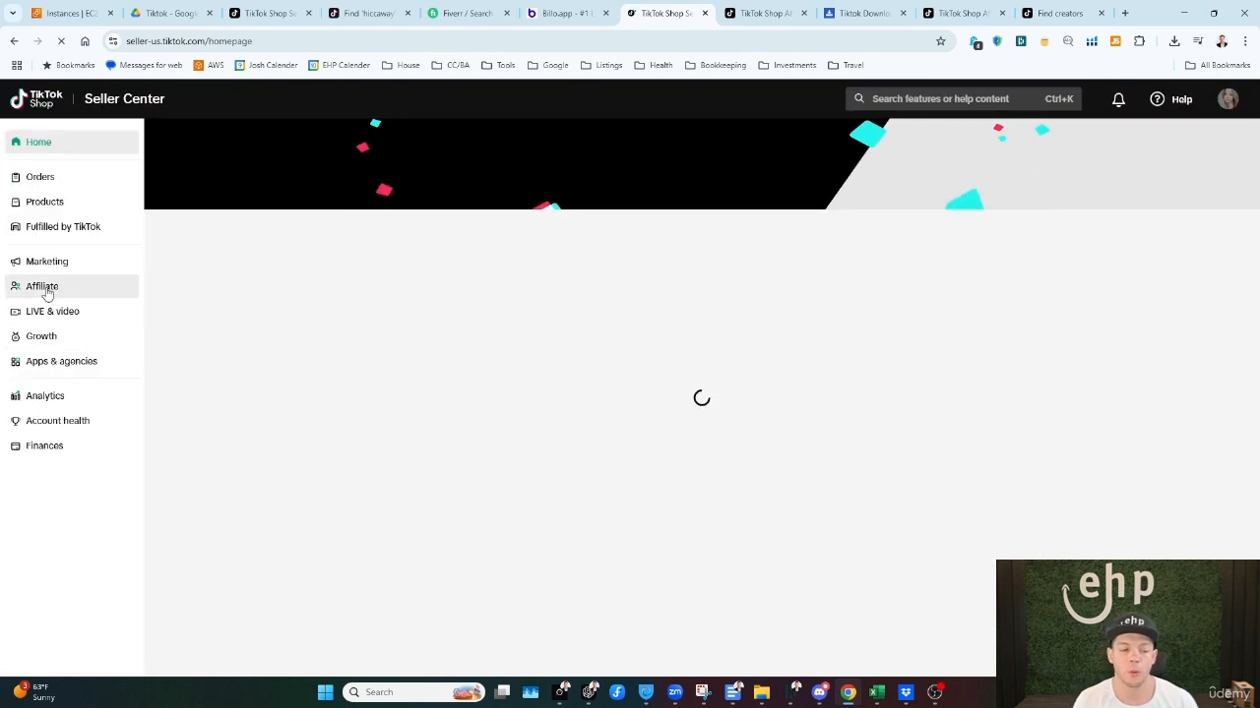
{"action": "left_click", "coordinate": [44, 288]}
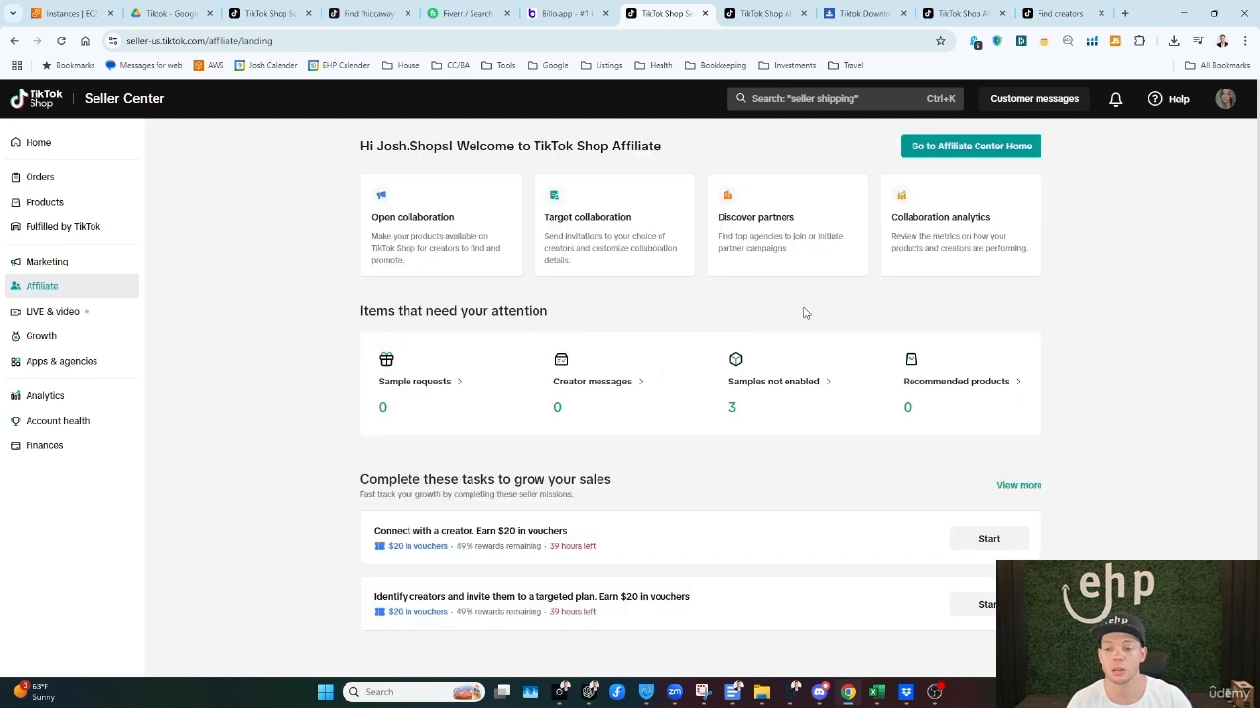
{"action": "left_click", "coordinate": [970, 148]}
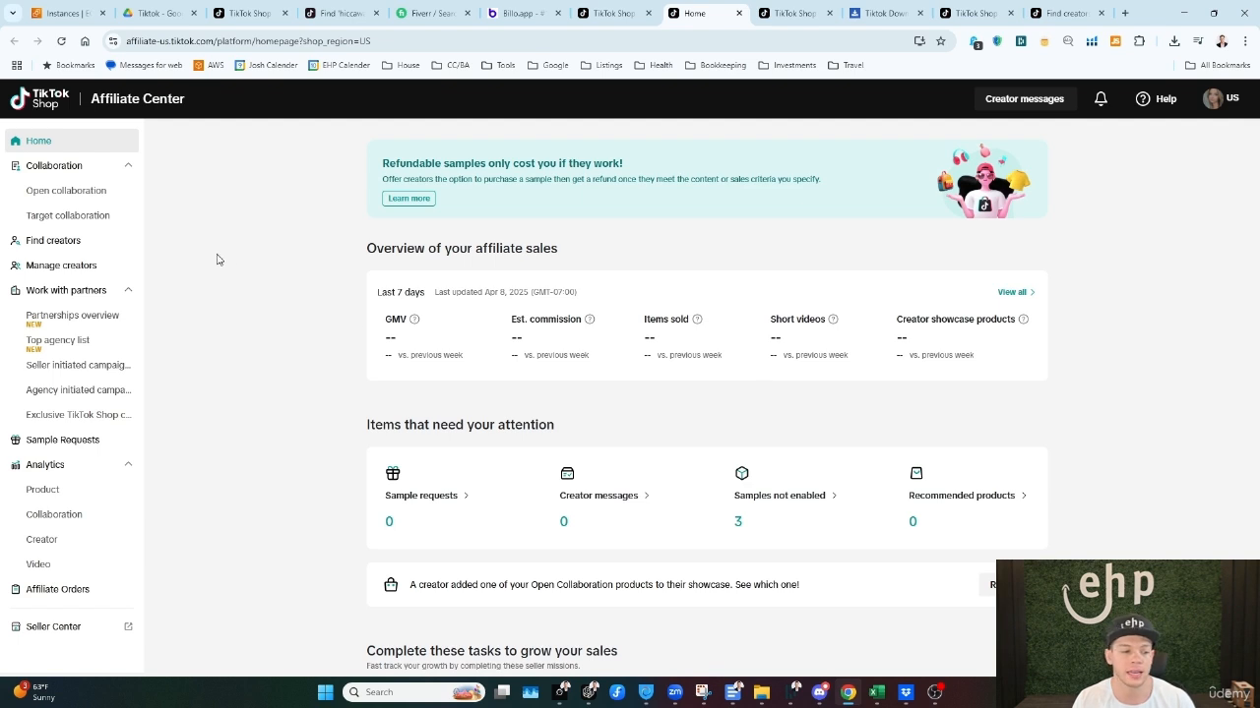
Step: View Find creators, return to Seller Center, and open the products without samples enabled to check the Ice Breaker Tower's commission rate and price
{"action": "left_click", "coordinate": [57, 241]}
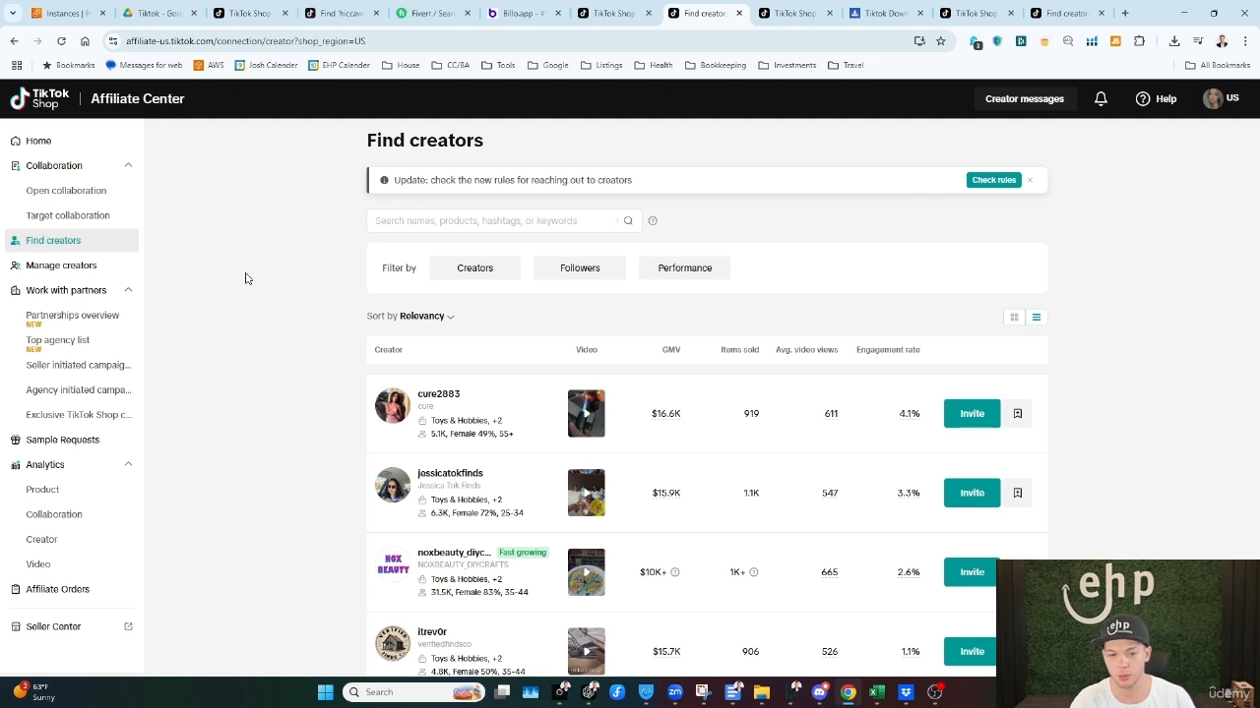
{"action": "left_click", "coordinate": [608, 13]}
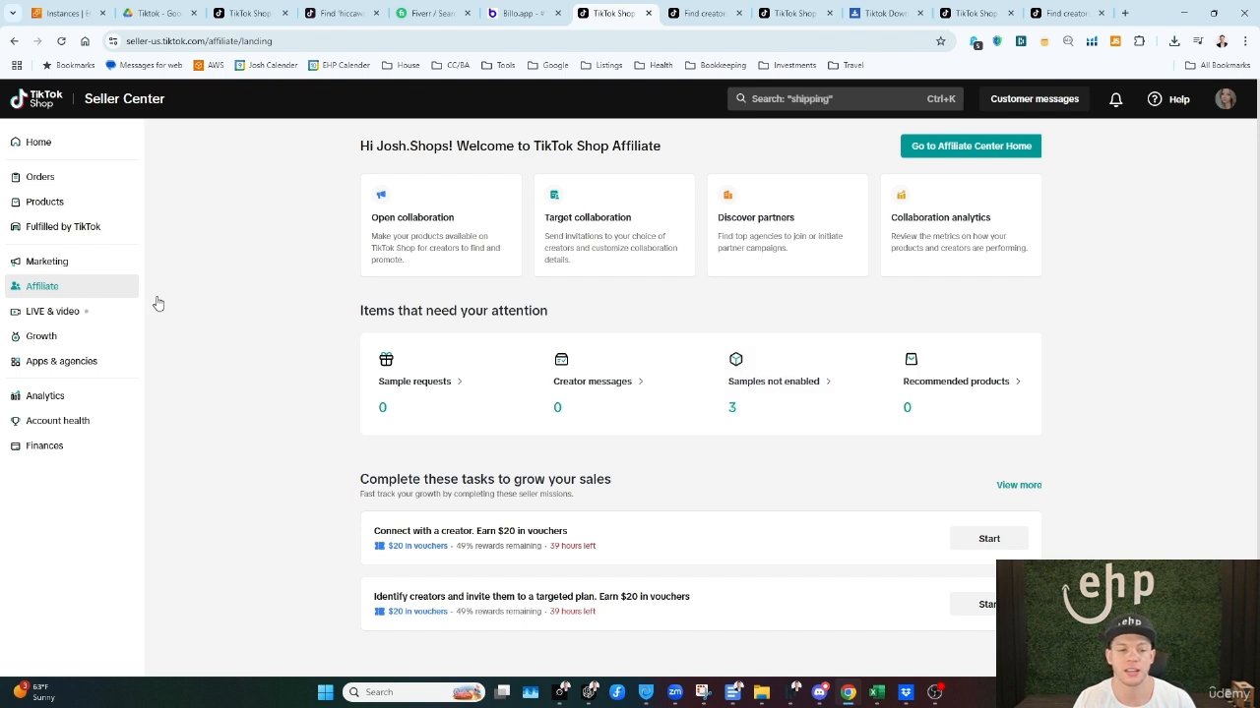
{"action": "left_click", "coordinate": [772, 413]}
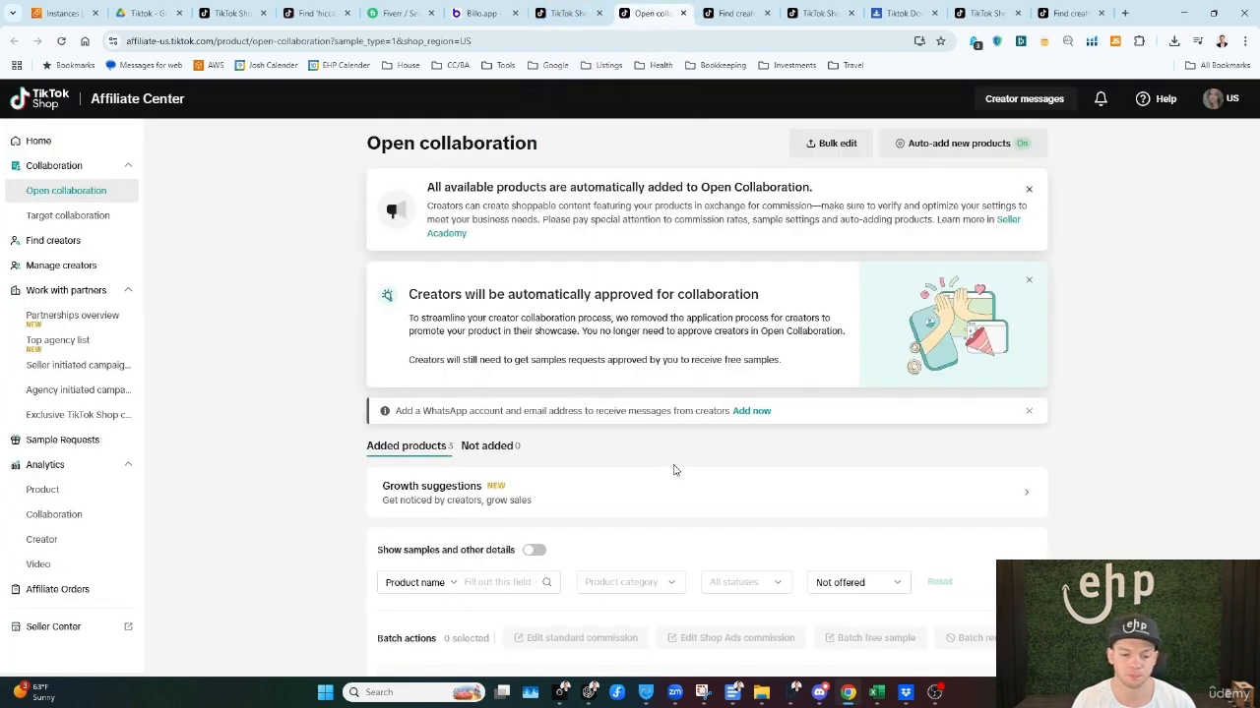
{"action": "scroll", "coordinate": [749, 456], "scroll_direction": "down", "scroll_amount": 3}
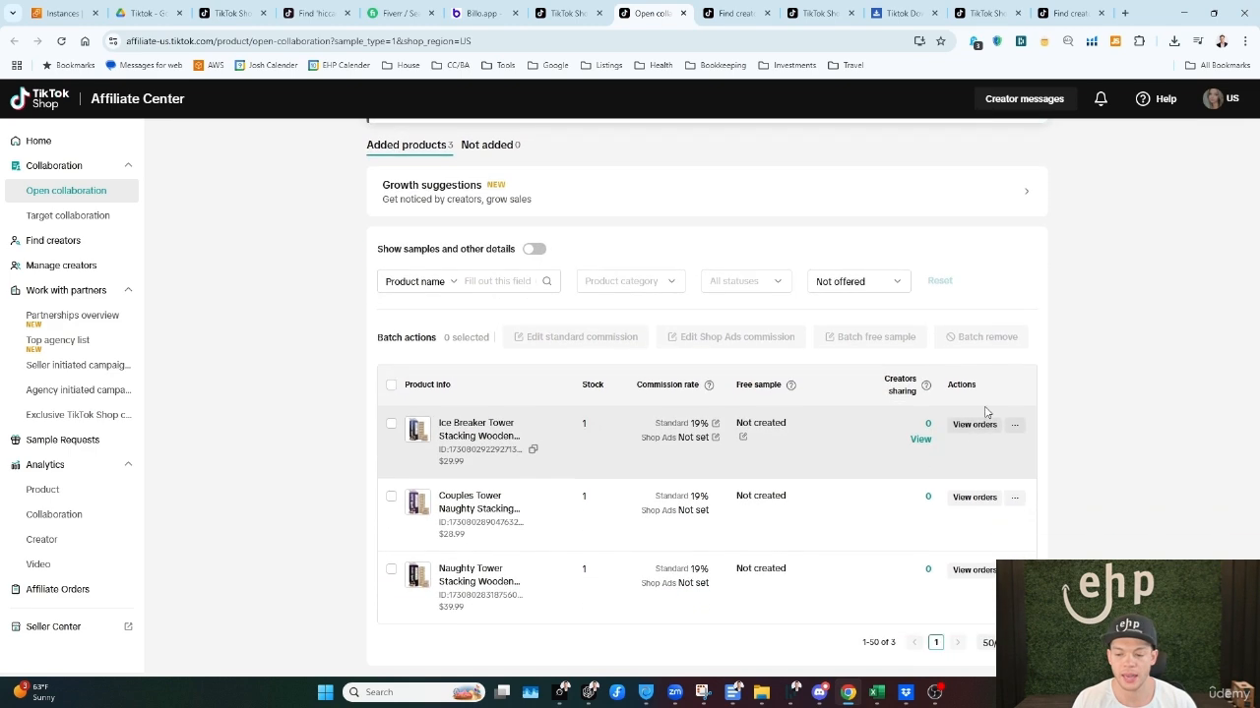
{"action": "left_click", "coordinate": [1012, 425]}
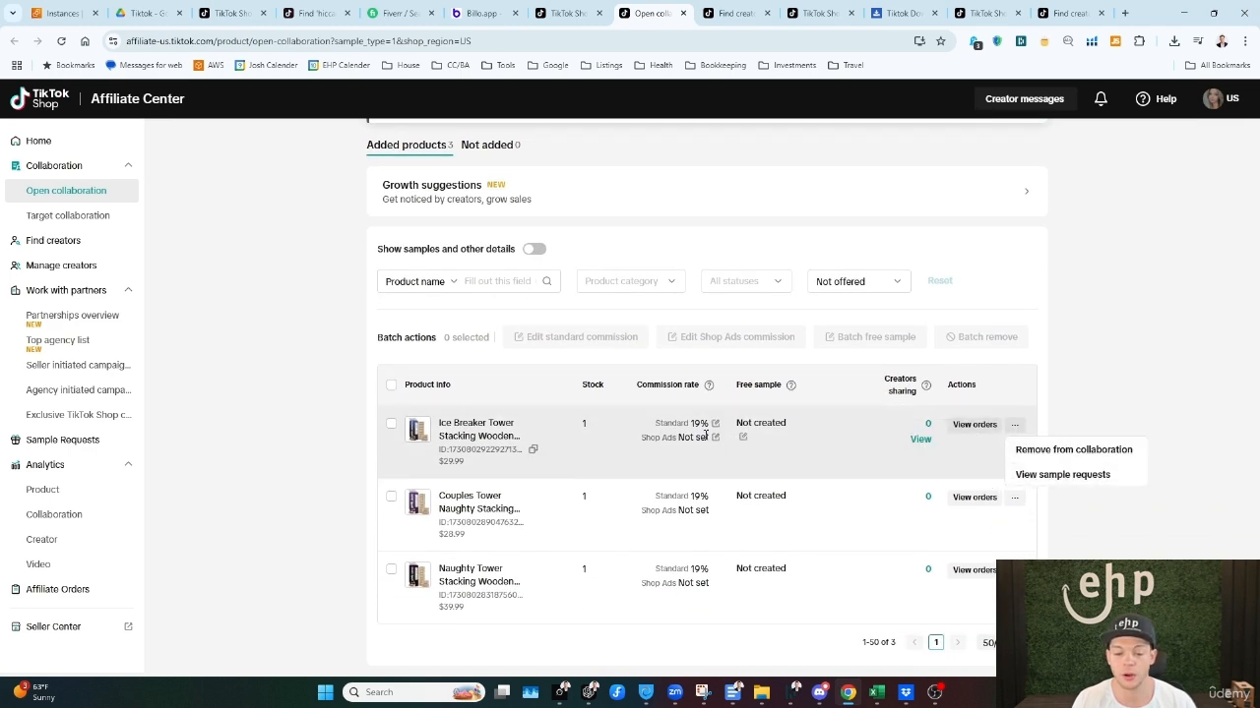
{"action": "left_click_drag", "start_coordinate": [667, 424], "coordinate": [708, 425]}
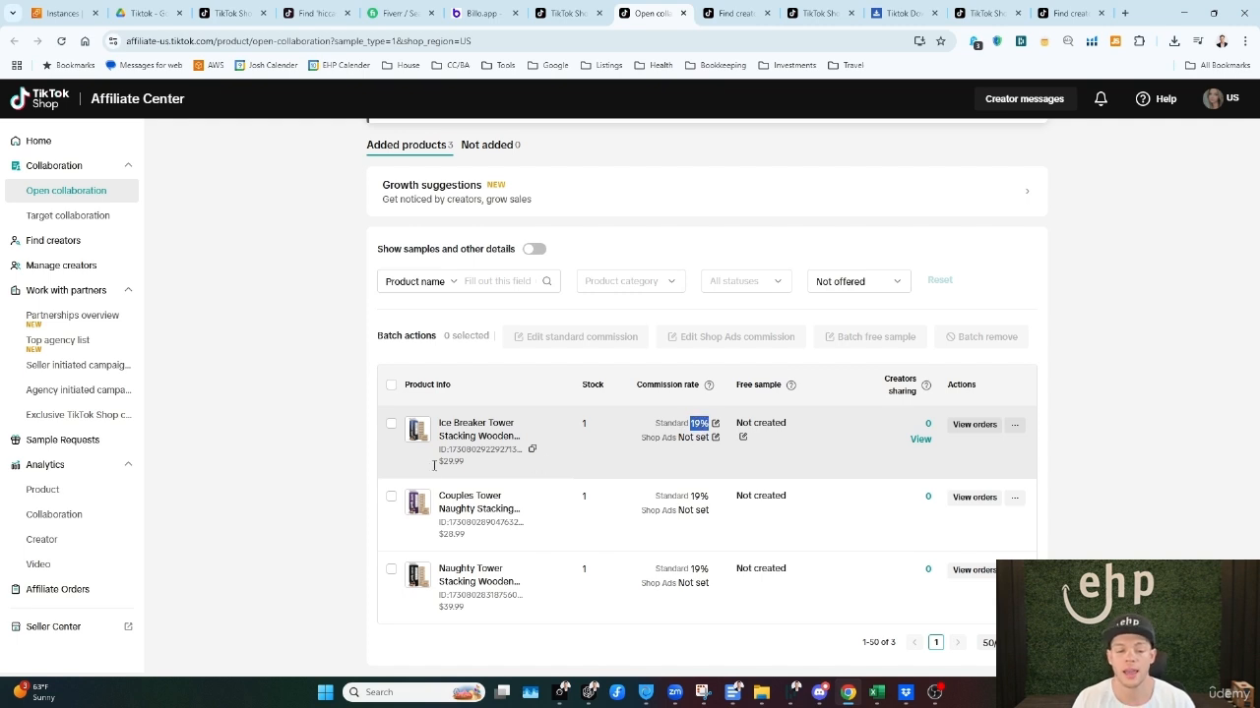
{"action": "left_click_drag", "start_coordinate": [446, 463], "coordinate": [480, 470]}
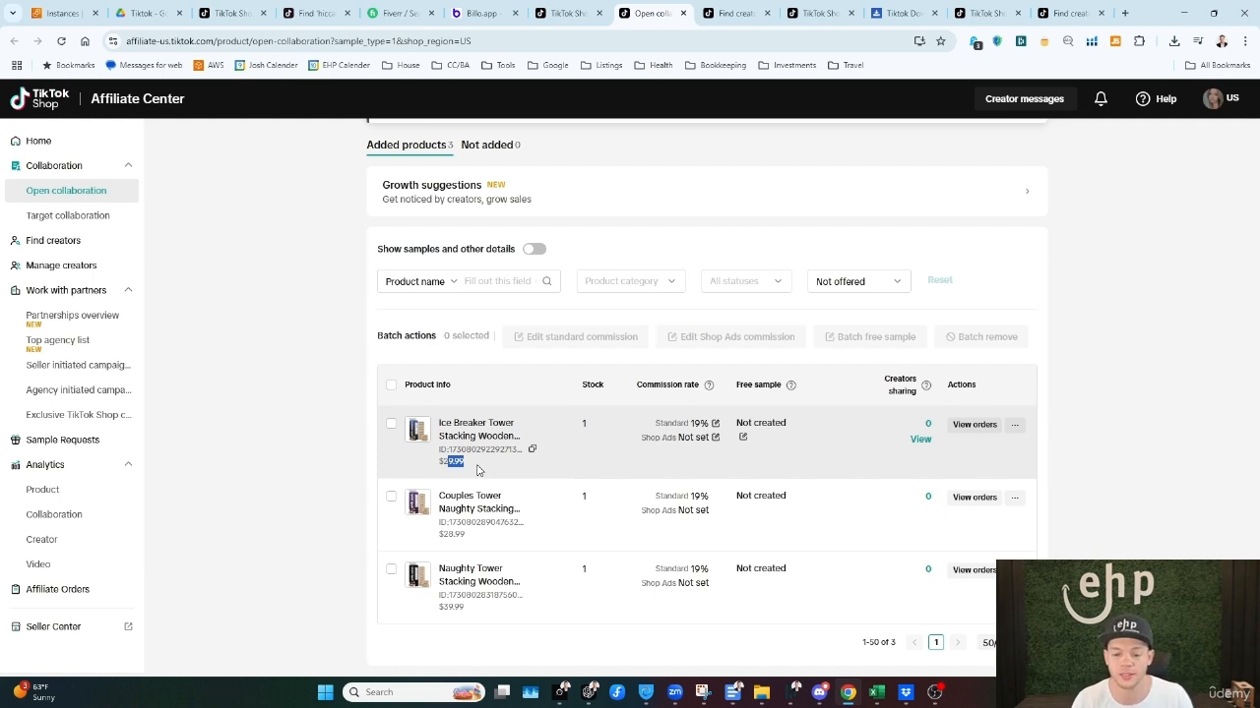
Step: Open the Ice Breaker Tower's sample settings and turn on free samples with an unlimited sample quantity
{"action": "left_click", "coordinate": [743, 437]}
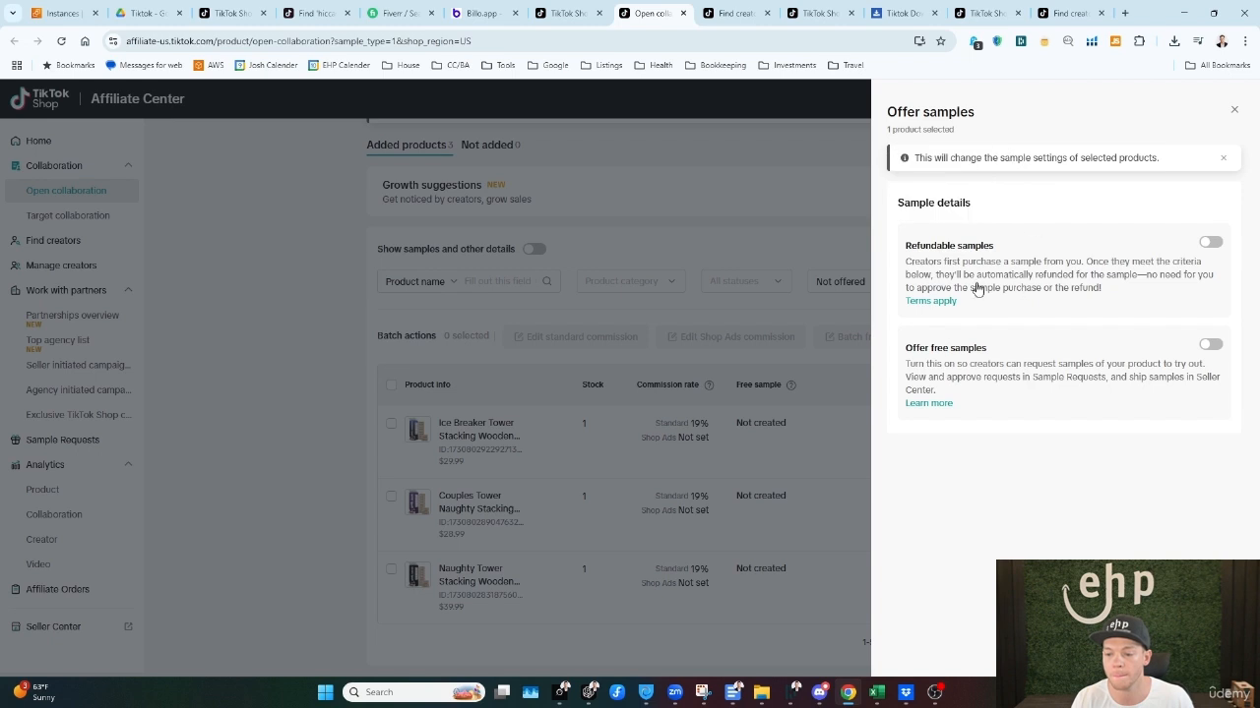
{"action": "triple_click", "coordinate": [935, 347]}
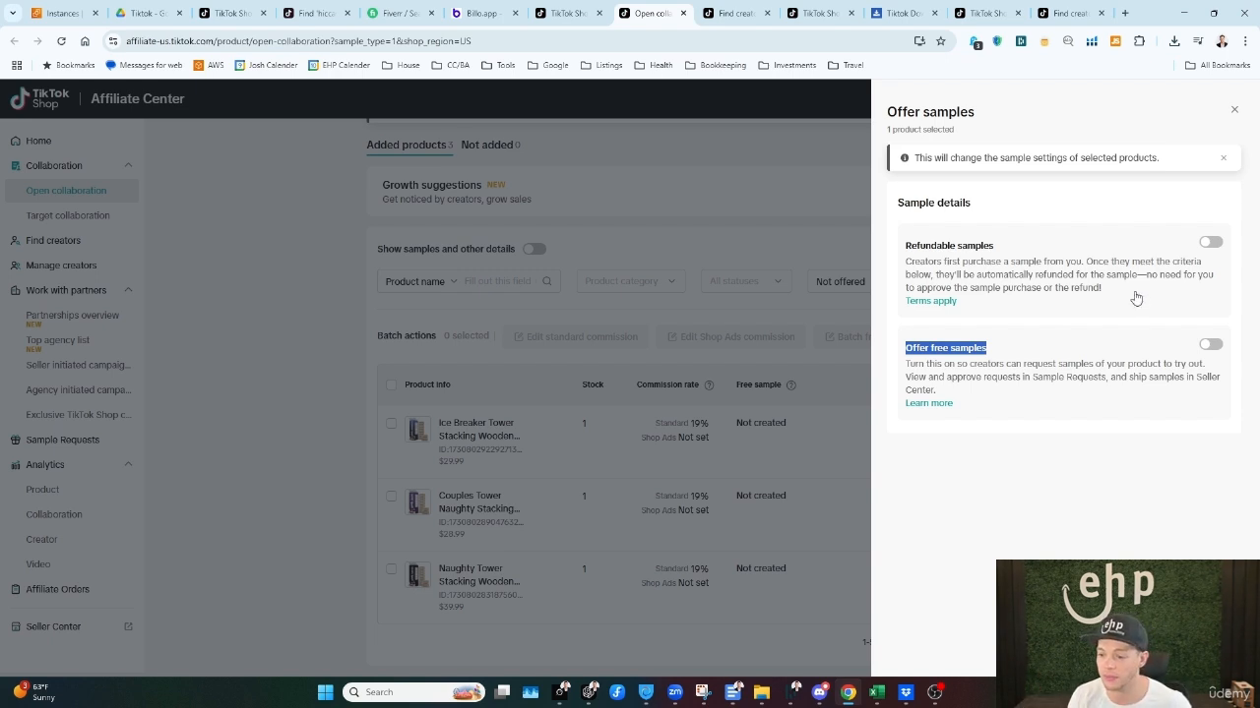
{"action": "left_click", "coordinate": [1210, 344]}
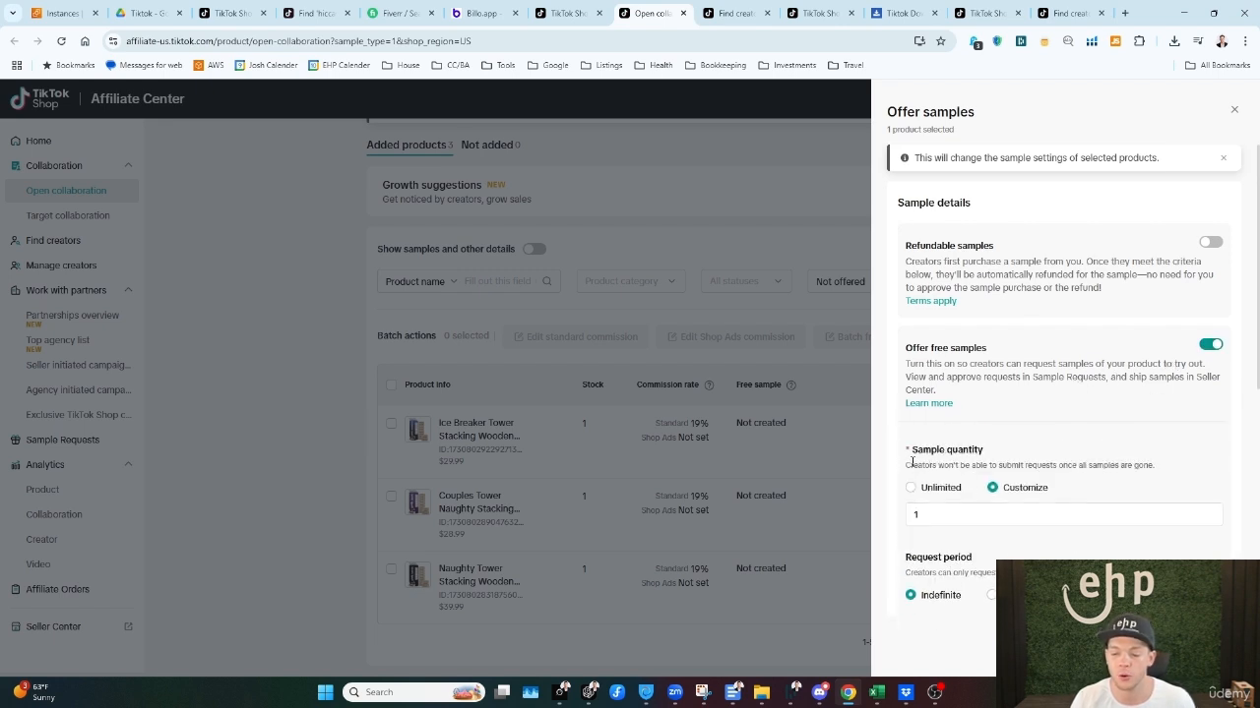
{"action": "left_click_drag", "start_coordinate": [907, 465], "coordinate": [1156, 465]}
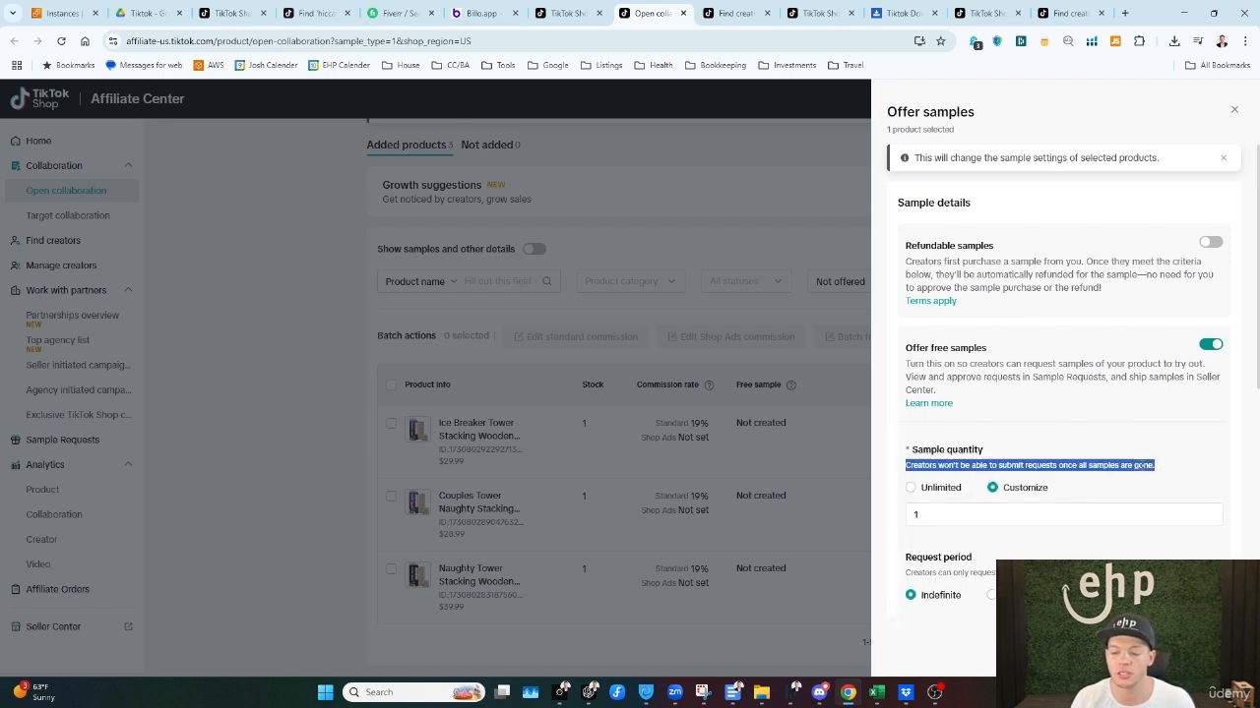
{"action": "left_click", "coordinate": [915, 489]}
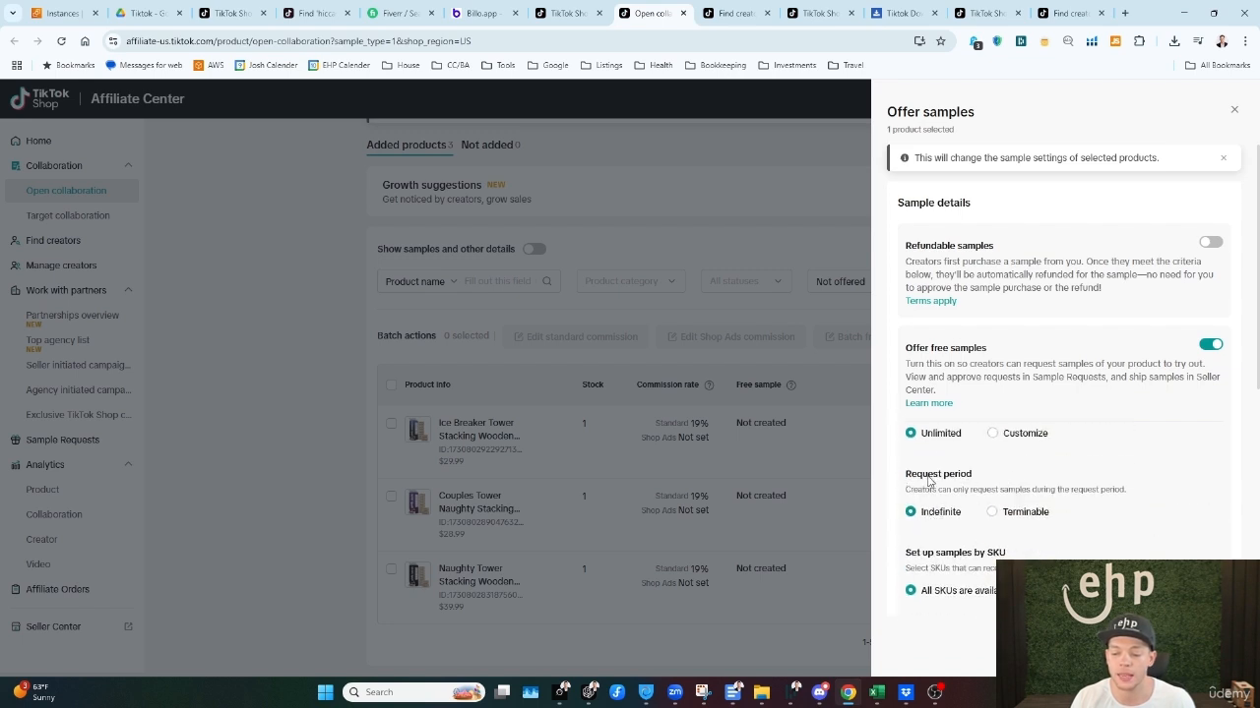
Step: Try a terminable request period for the free samples, set it back to indefinite, and check the SKU setup options
{"action": "scroll", "coordinate": [1003, 492], "scroll_direction": "down", "scroll_amount": 1}
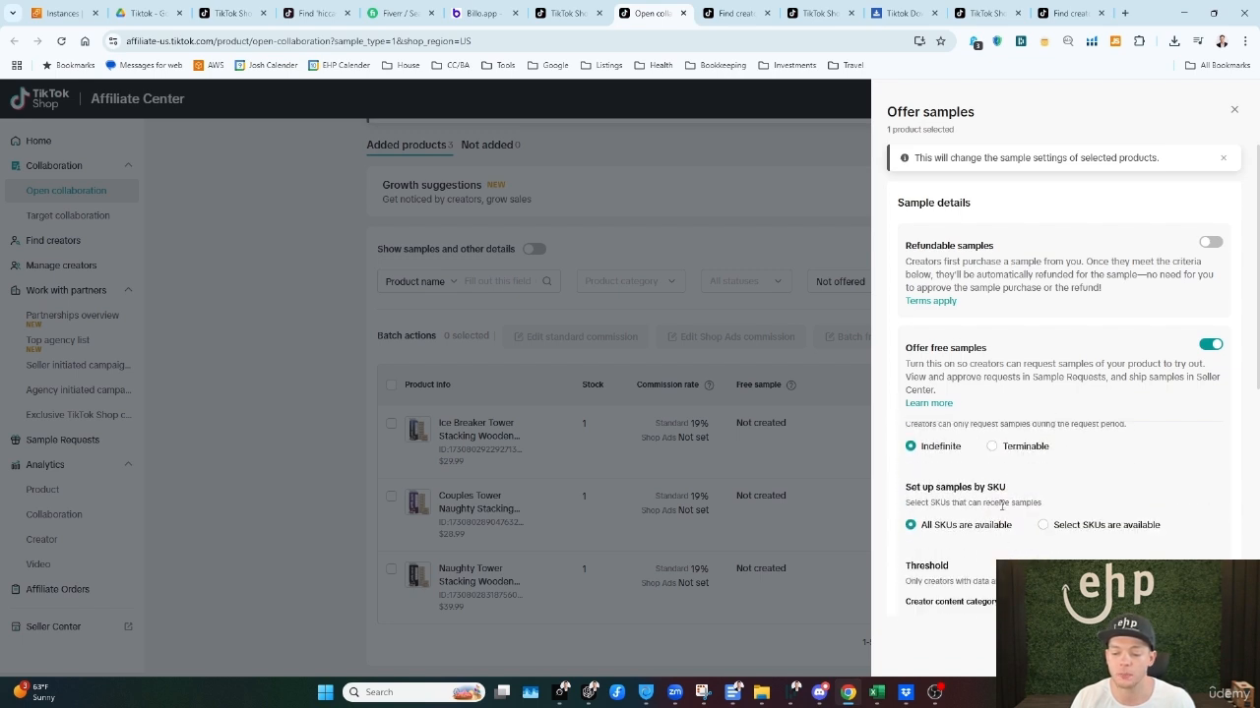
{"action": "left_click", "coordinate": [990, 446]}
{"action": "left_click", "coordinate": [917, 448]}
{"action": "scroll", "coordinate": [919, 437], "scroll_direction": "down", "scroll_amount": 1}
{"action": "left_click_drag", "start_coordinate": [919, 431], "coordinate": [1033, 424]}
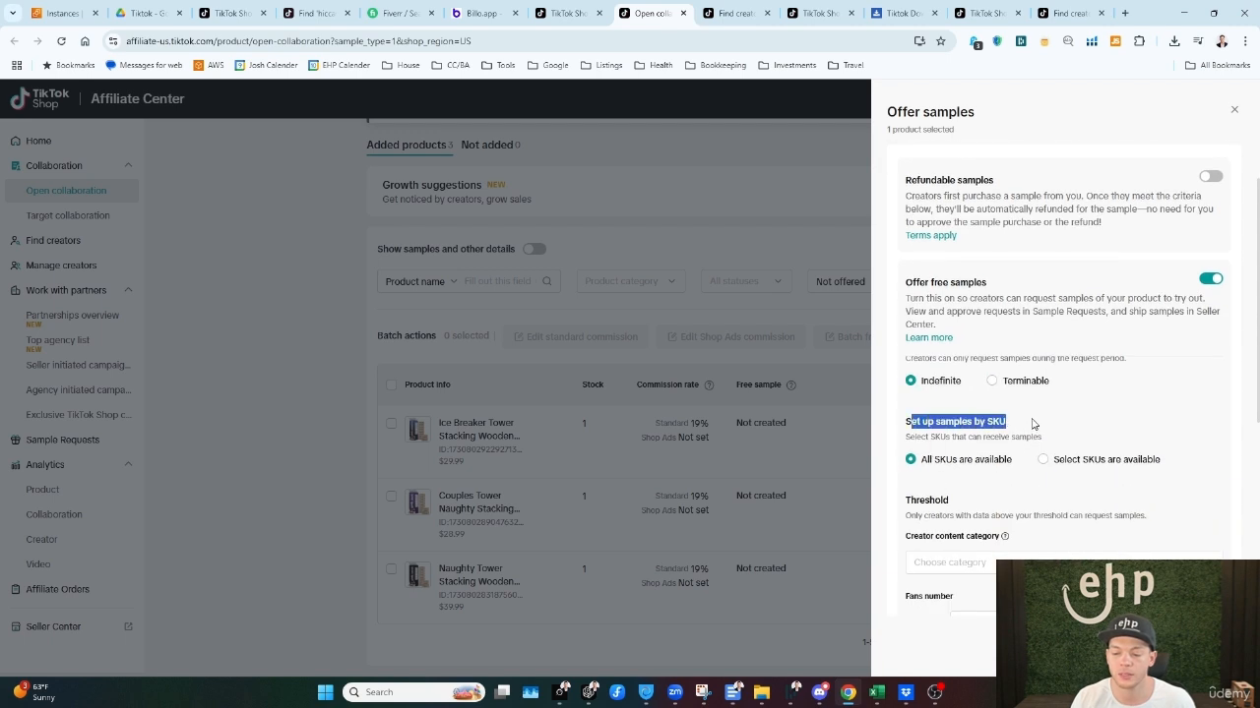
{"action": "scroll", "coordinate": [1066, 486], "scroll_direction": "down", "scroll_amount": 2}
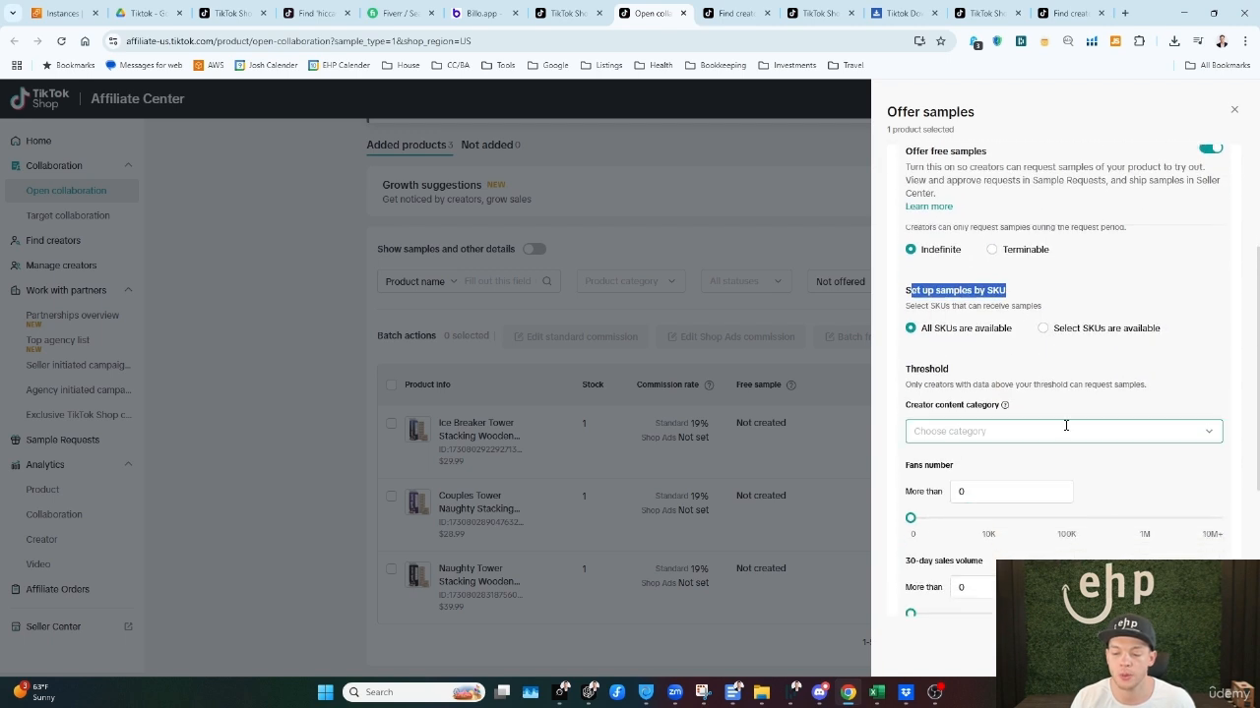
Step: Set the sample request thresholds to more than 10,000 fans, a 30-day sales volume of 30 and 400 average views per video
{"action": "scroll", "coordinate": [1066, 425], "scroll_direction": "down", "scroll_amount": 1}
{"action": "left_click_drag", "start_coordinate": [913, 400], "coordinate": [996, 440]}
{"action": "left_click_drag", "start_coordinate": [910, 453], "coordinate": [989, 453]}
{"action": "scroll", "coordinate": [1004, 469], "scroll_direction": "down", "scroll_amount": 1}
{"action": "left_click_drag", "start_coordinate": [911, 482], "coordinate": [962, 481]}
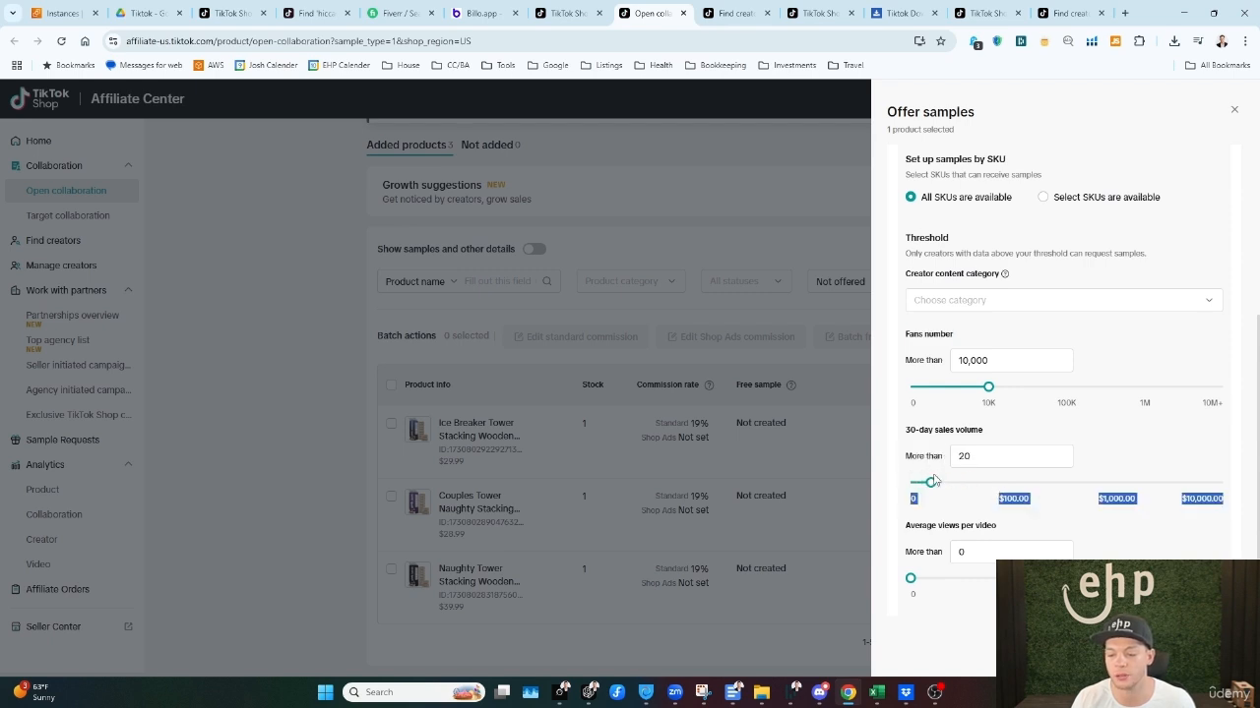
{"action": "left_click", "coordinate": [942, 484]}
{"action": "scroll", "coordinate": [910, 483], "scroll_direction": "down", "scroll_amount": 3}
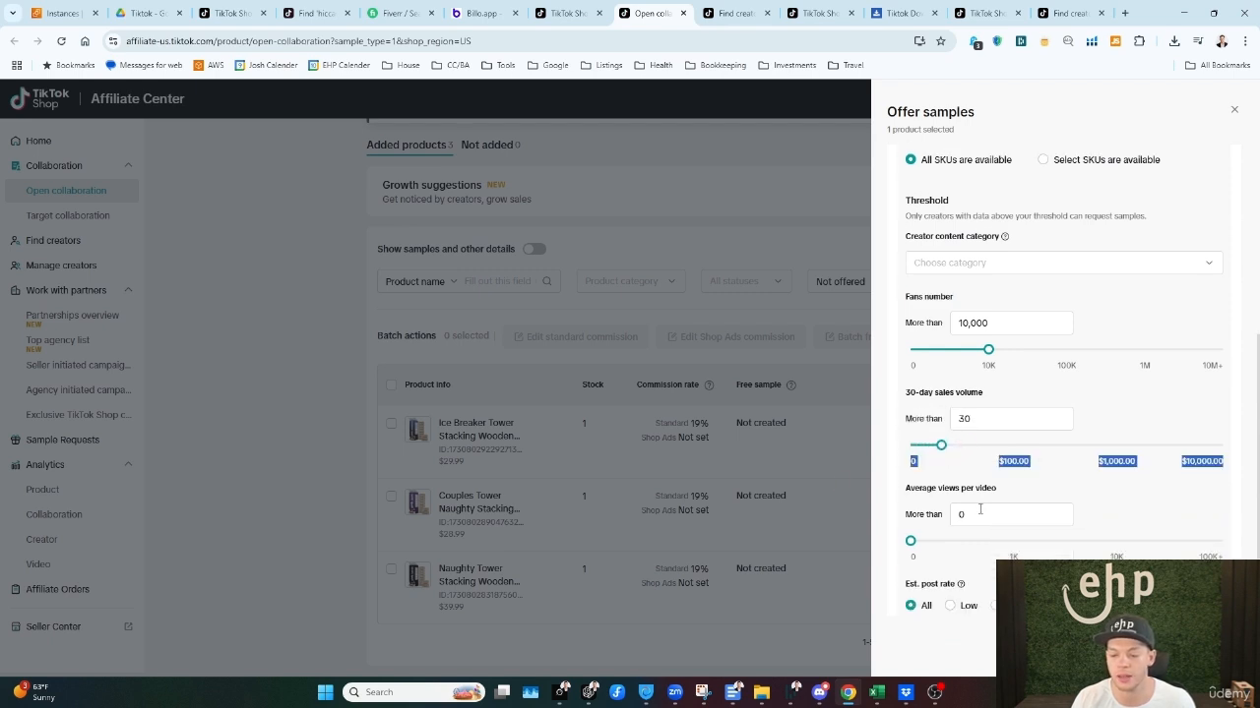
{"action": "left_click_drag", "start_coordinate": [910, 474], "coordinate": [956, 475]}
{"action": "scroll", "coordinate": [1013, 442], "scroll_direction": "up", "scroll_amount": 5}
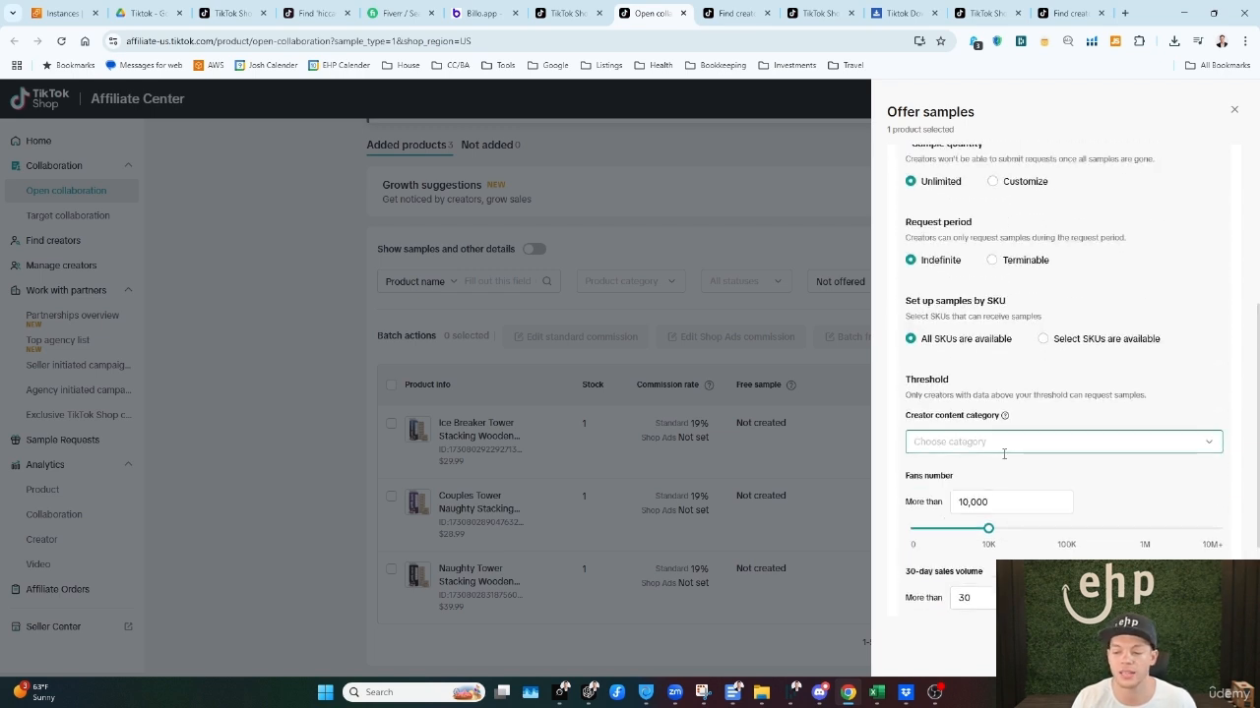
{"action": "scroll", "coordinate": [1056, 498], "scroll_direction": "down", "scroll_amount": 3}
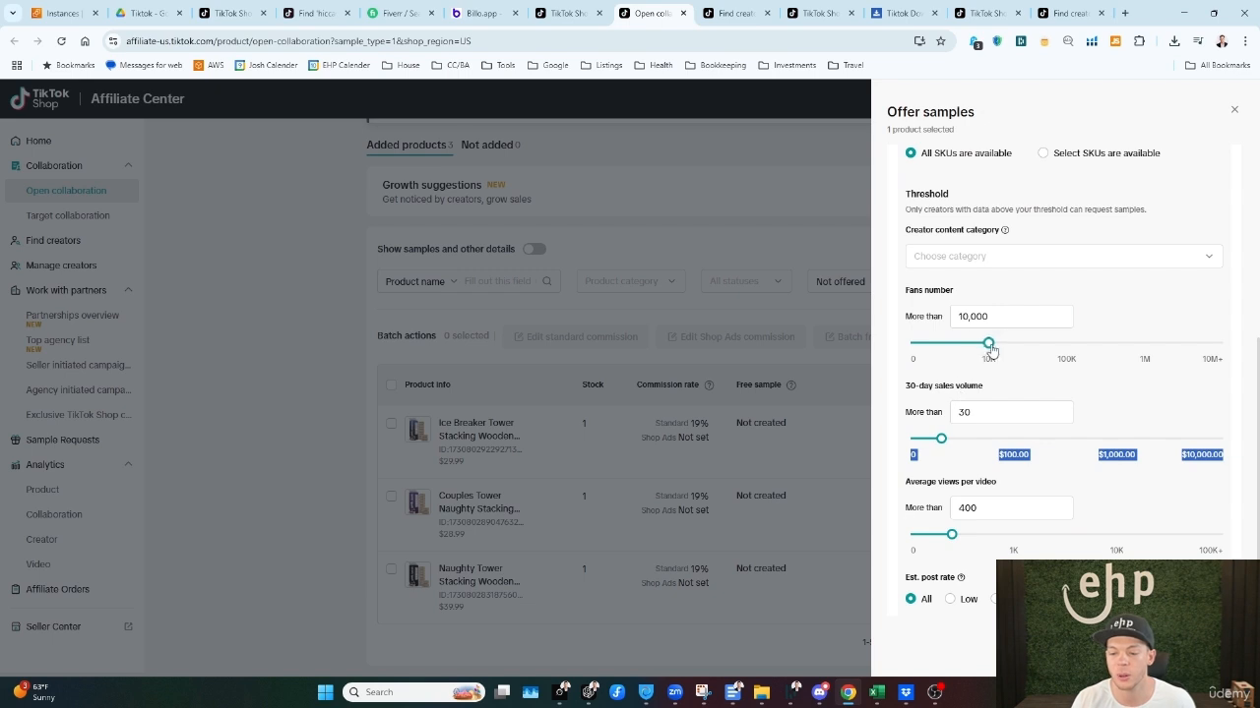
Step: Set the 30-day sales volume threshold to 1 and average views per video to 500, and close the sample settings without saving
{"action": "left_click_drag", "start_coordinate": [941, 438], "coordinate": [910, 443]}
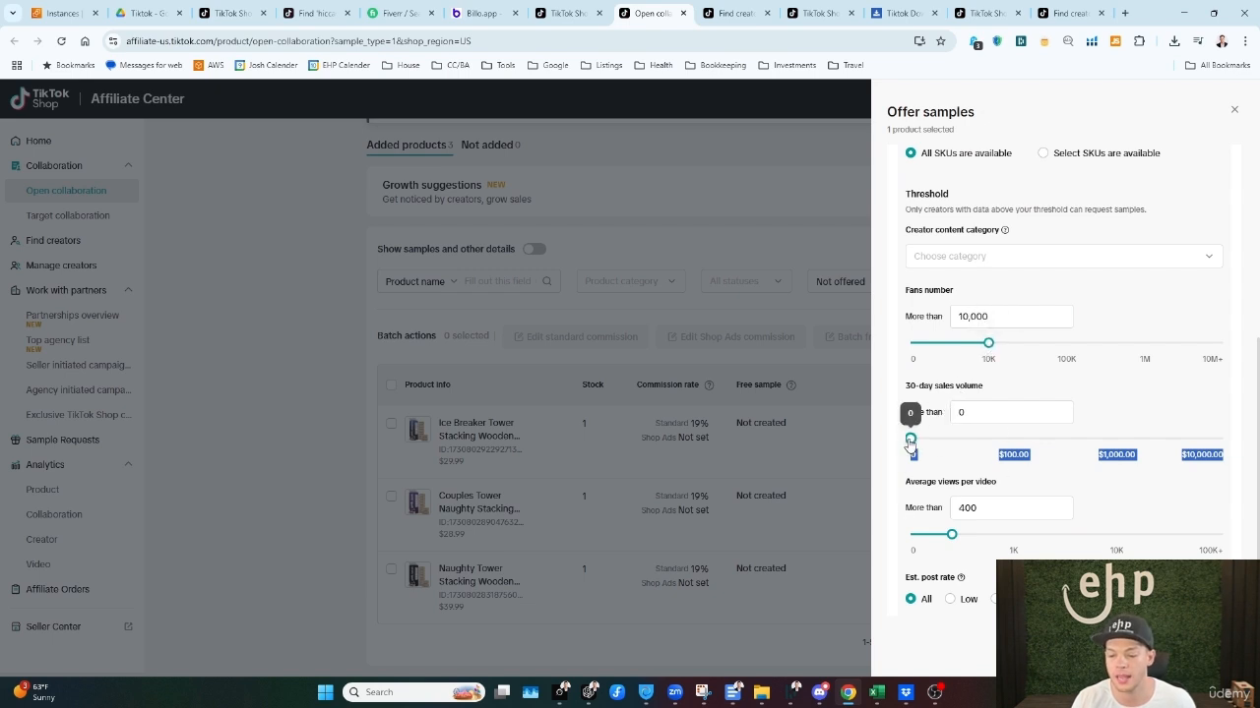
{"action": "double_click", "coordinate": [1000, 414]}
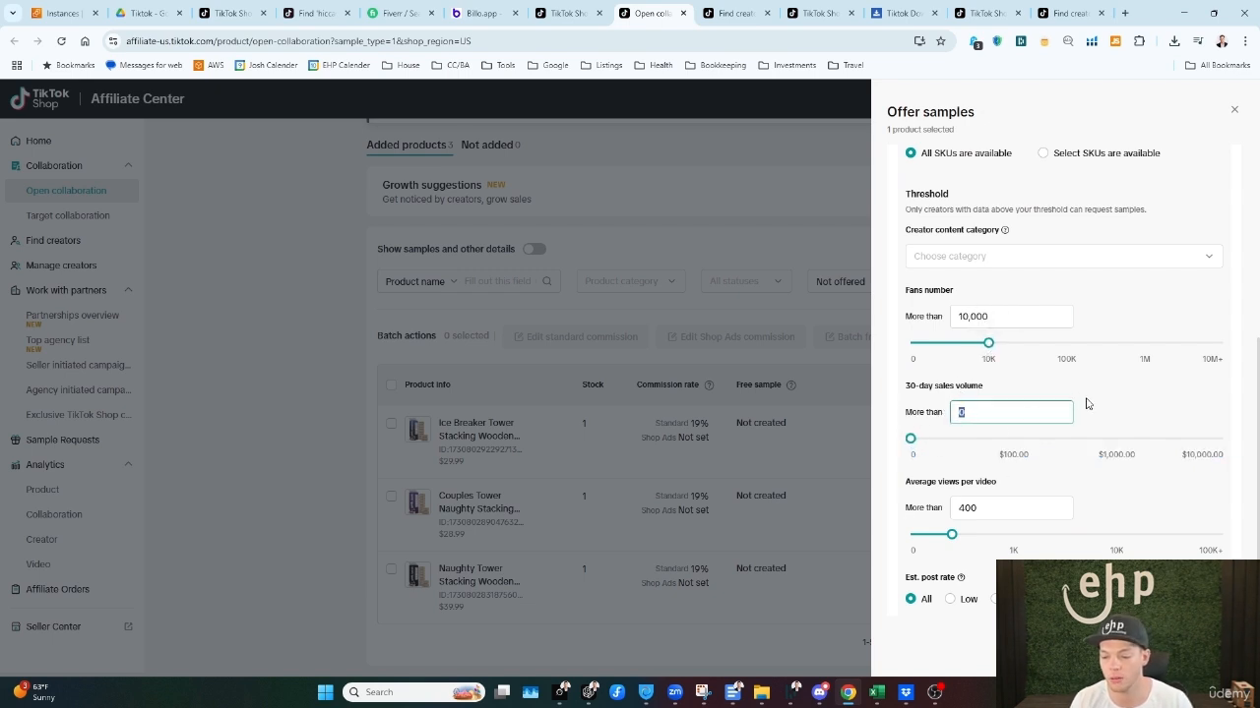
{"action": "type", "text": "1"}
{"action": "scroll", "coordinate": [1026, 475], "scroll_direction": "down", "scroll_amount": 1}
{"action": "left_click_drag", "start_coordinate": [905, 420], "coordinate": [998, 417]}
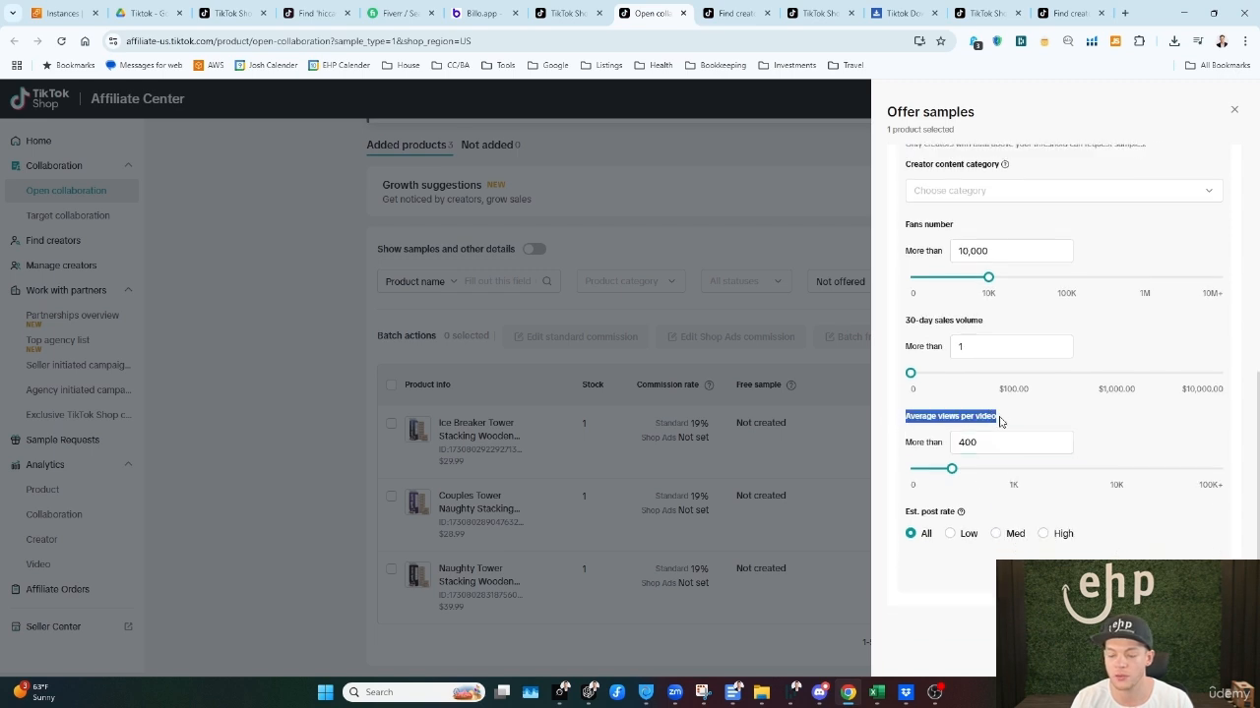
{"action": "left_click", "coordinate": [1004, 444]}
{"action": "double_click", "coordinate": [1010, 450]}
{"action": "mouse_move", "coordinate": [951, 470]}
{"action": "left_mouse_down"}
{"action": "mouse_move", "coordinate": [1024, 472]}
{"action": "mouse_move", "coordinate": [931, 473]}
{"action": "mouse_move", "coordinate": [961, 470]}
{"action": "left_mouse_up"}
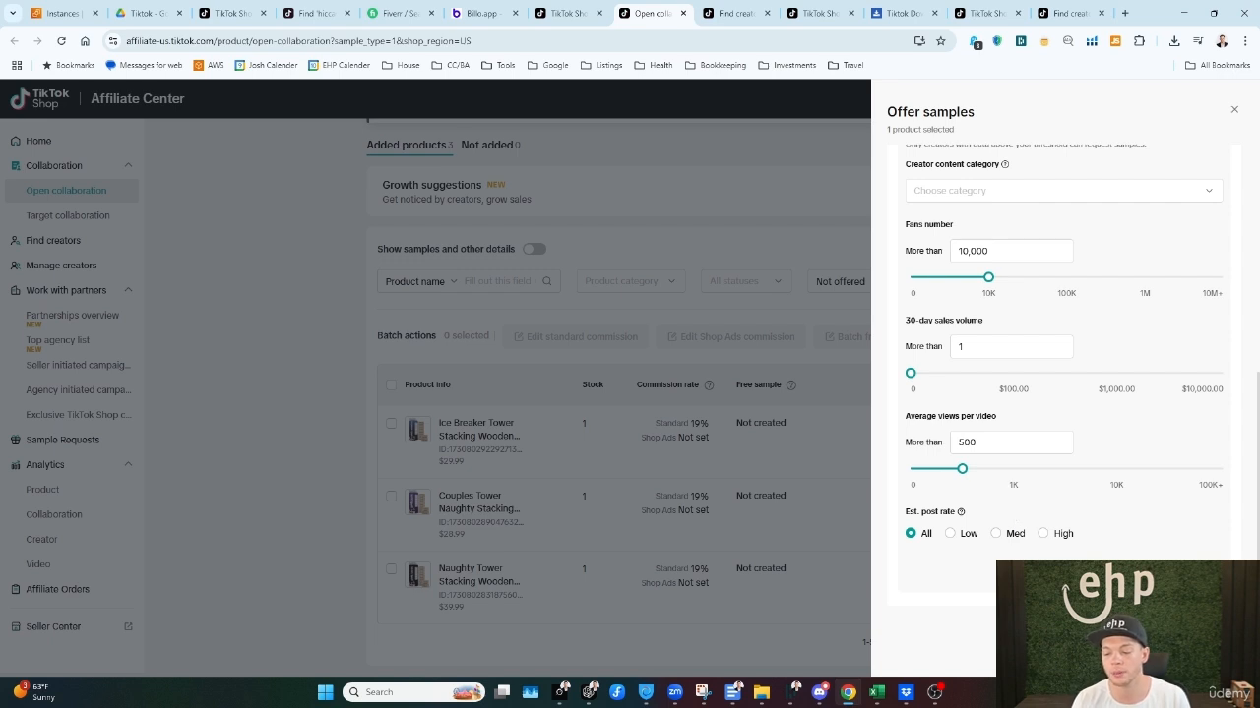
{"action": "left_click", "coordinate": [1234, 109]}
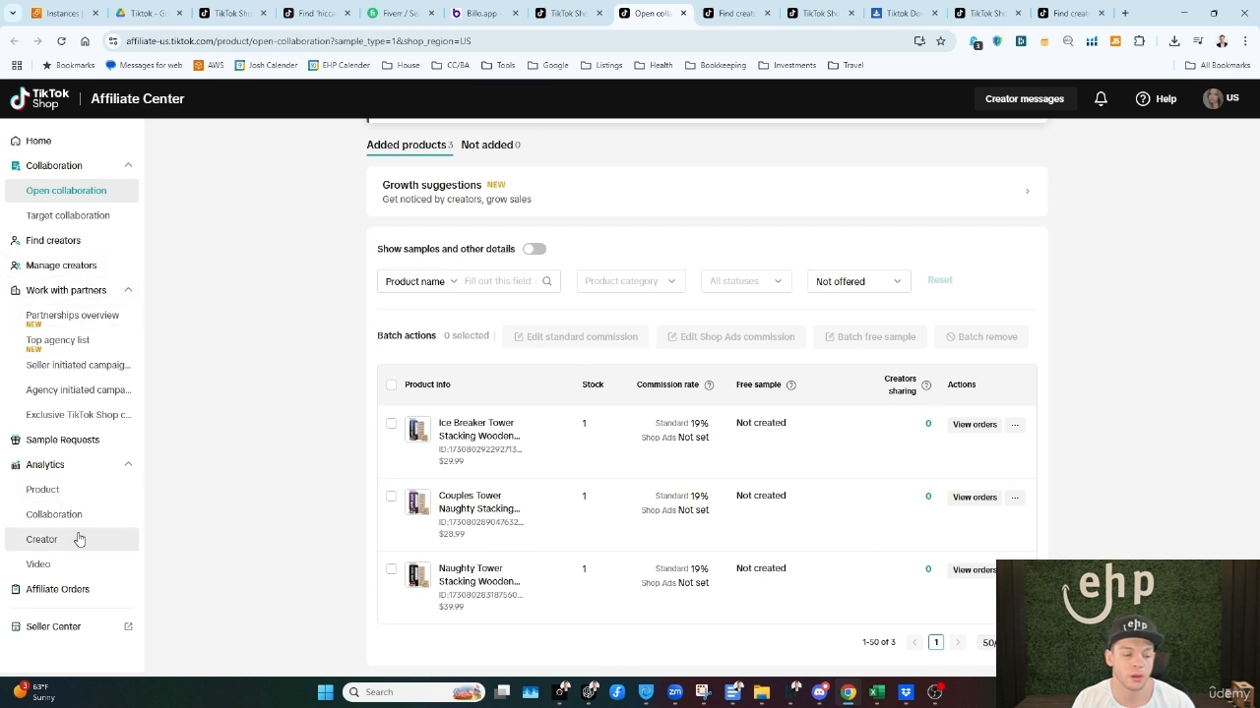
Step: Look at the Sample Requests page and open the new creator outreach rules from Find creators
{"action": "left_click", "coordinate": [93, 445]}
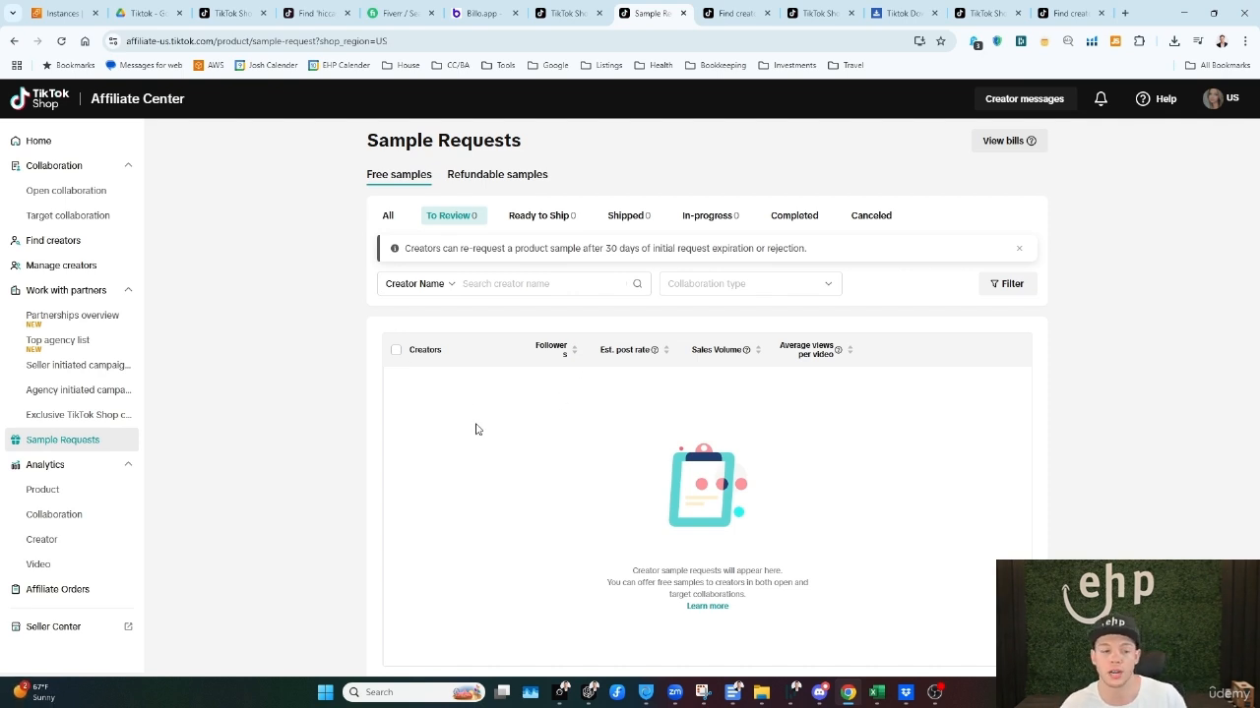
{"action": "left_click", "coordinate": [80, 243]}
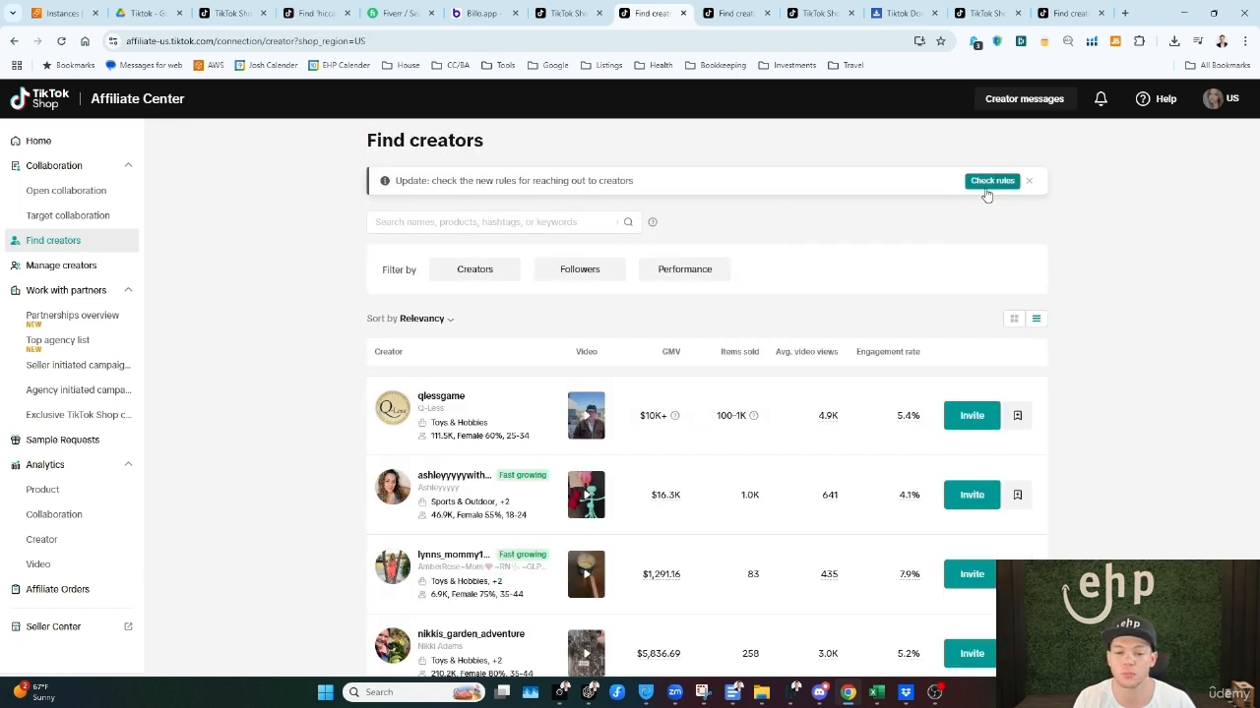
{"action": "left_click", "coordinate": [989, 182]}
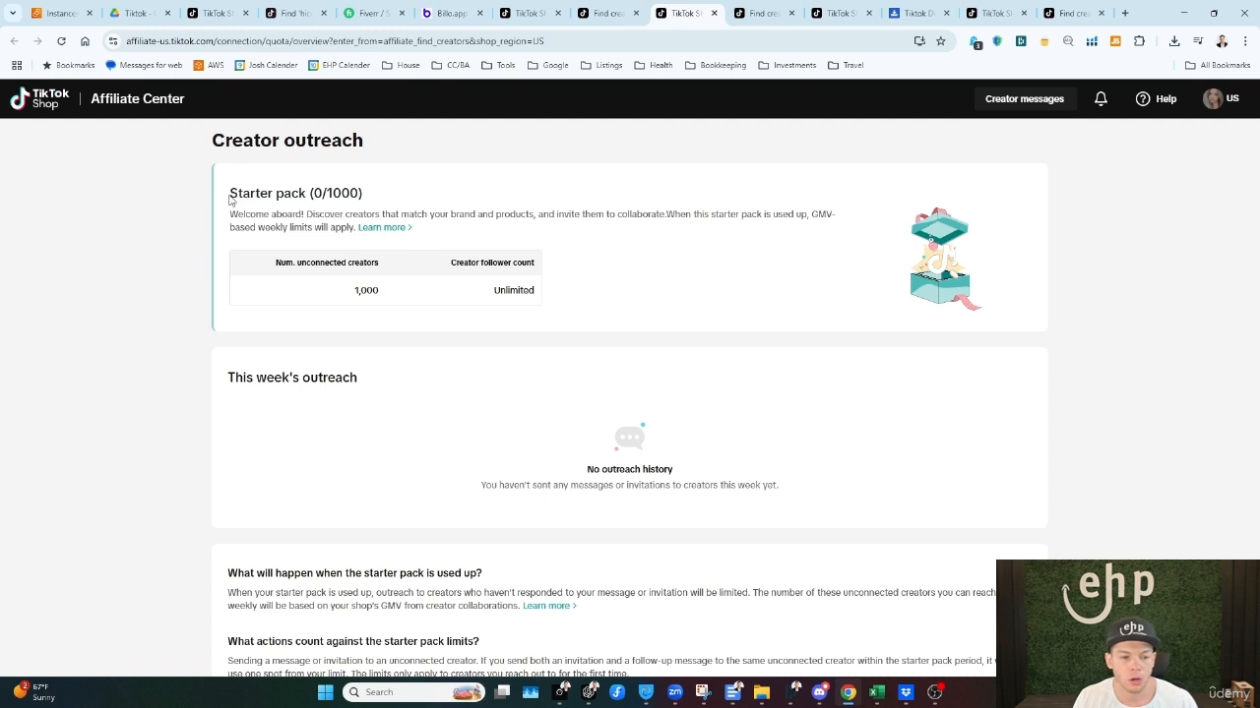
Step: Read the outreach starter pack's limits on unconnected creators and follower count, and what applies once it is used up
{"action": "left_click_drag", "start_coordinate": [231, 200], "coordinate": [372, 202]}
{"action": "left_click_drag", "start_coordinate": [230, 214], "coordinate": [551, 272]}
{"action": "left_click", "coordinate": [341, 272]}
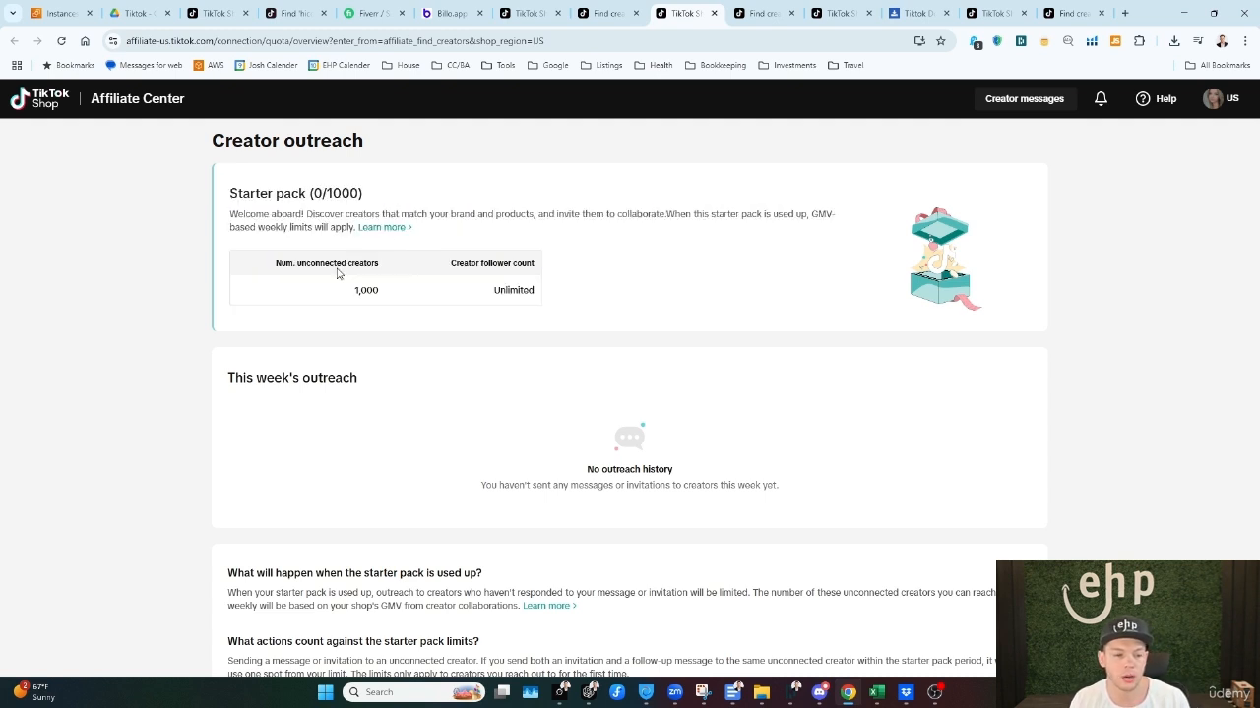
{"action": "left_click_drag", "start_coordinate": [275, 263], "coordinate": [380, 263]}
{"action": "left_click", "coordinate": [373, 304]}
{"action": "double_click", "coordinate": [373, 304]}
{"action": "left_click_drag", "start_coordinate": [476, 263], "coordinate": [576, 320]}
{"action": "left_click", "coordinate": [616, 349]}
{"action": "scroll", "coordinate": [596, 453], "scroll_direction": "down", "scroll_amount": 2}
{"action": "scroll", "coordinate": [693, 492], "scroll_direction": "up", "scroll_amount": 2}
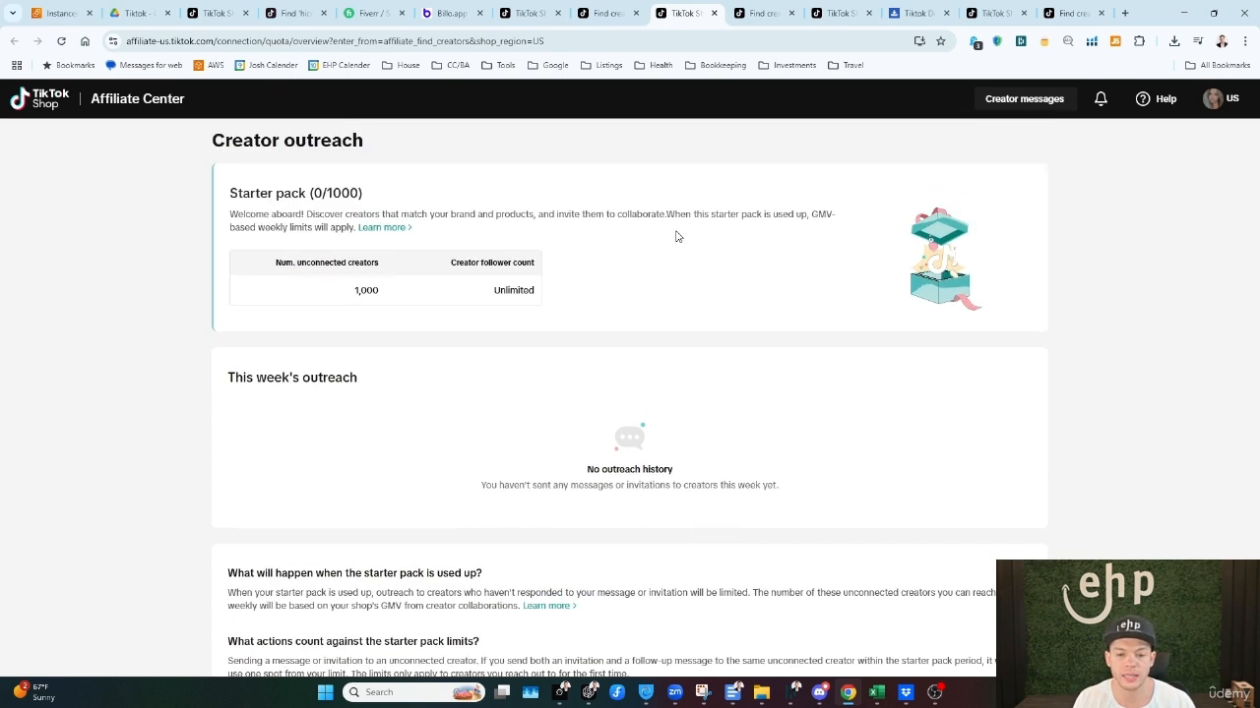
{"action": "left_click_drag", "start_coordinate": [646, 215], "coordinate": [686, 252]}
{"action": "left_click", "coordinate": [686, 253]}
Step: Open the weekly outreach limits and compare the number of unconnected creators allowed for each 30-day GMV tier
{"action": "left_click", "coordinate": [362, 229]}
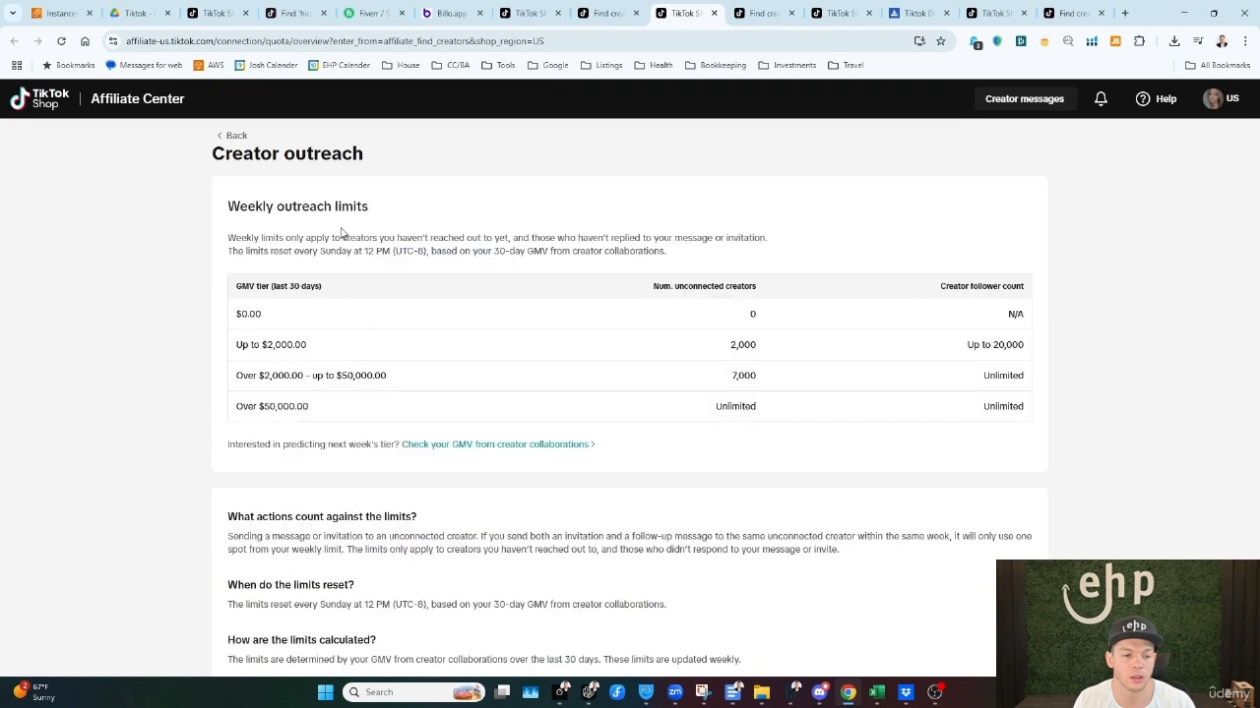
{"action": "left_click", "coordinate": [235, 137]}
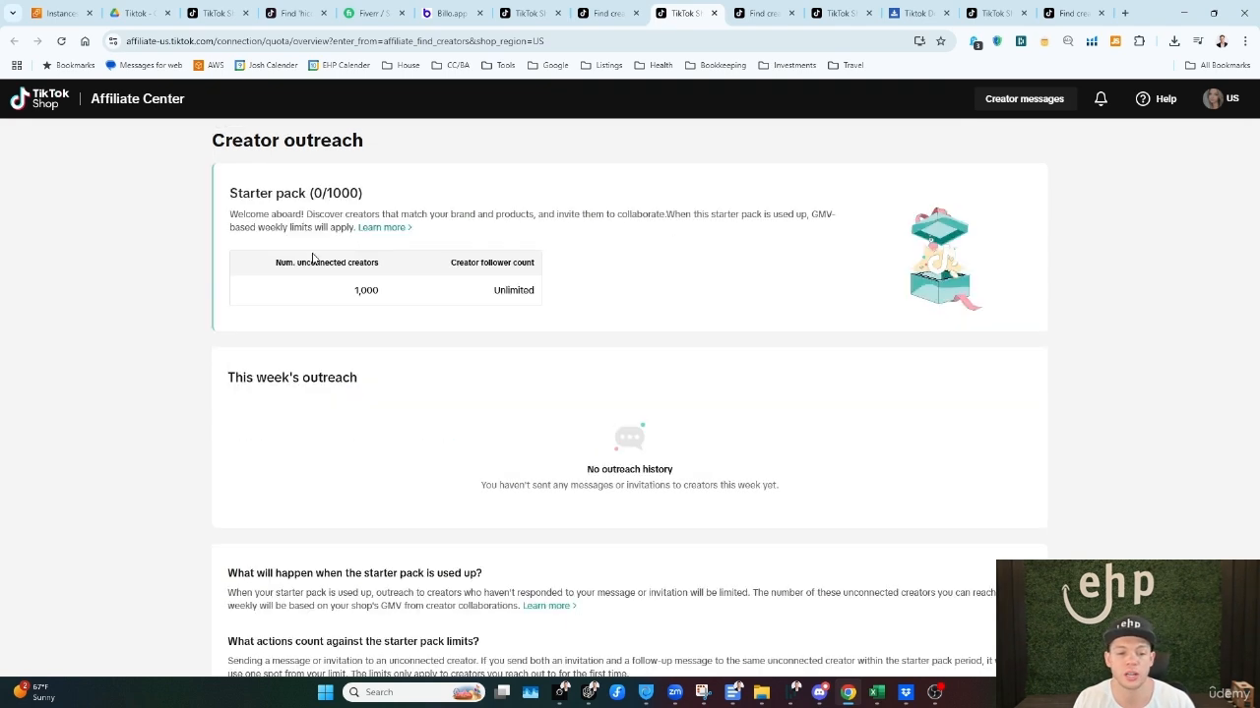
{"action": "left_click", "coordinate": [382, 229]}
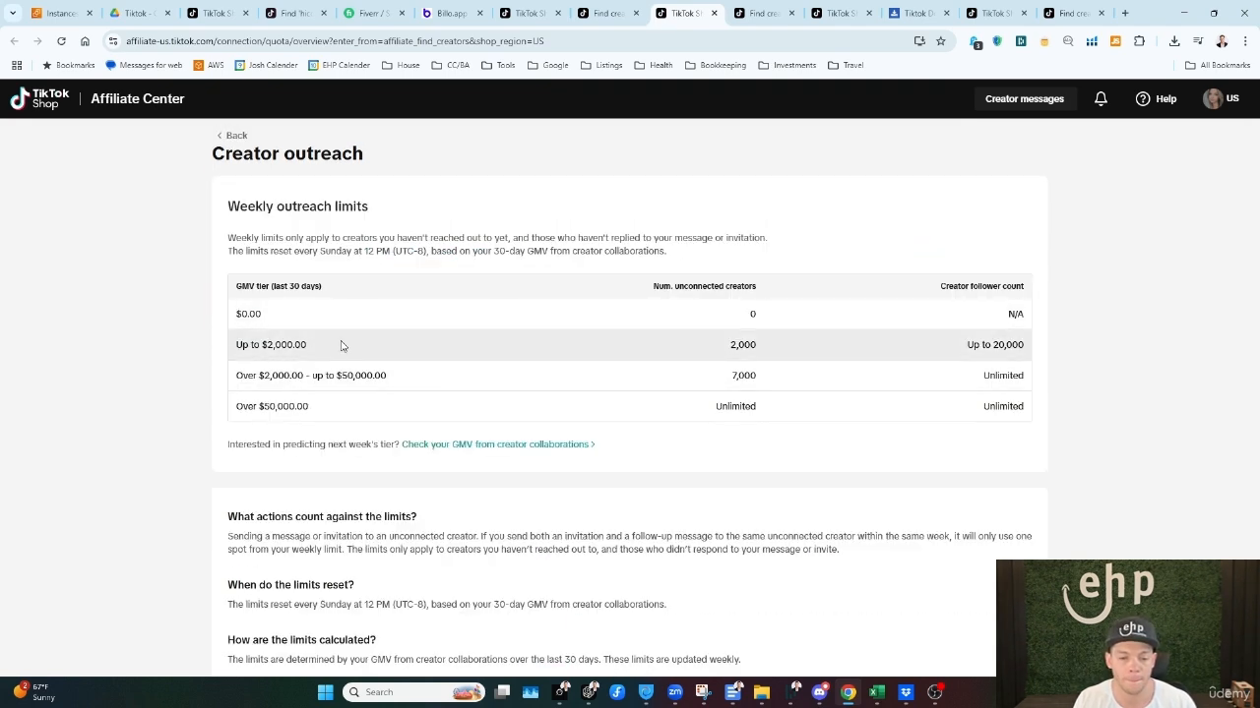
{"action": "left_click_drag", "start_coordinate": [730, 347], "coordinate": [762, 408]}
{"action": "left_click", "coordinate": [249, 377]}
{"action": "left_click_drag", "start_coordinate": [249, 377], "coordinate": [810, 384]}
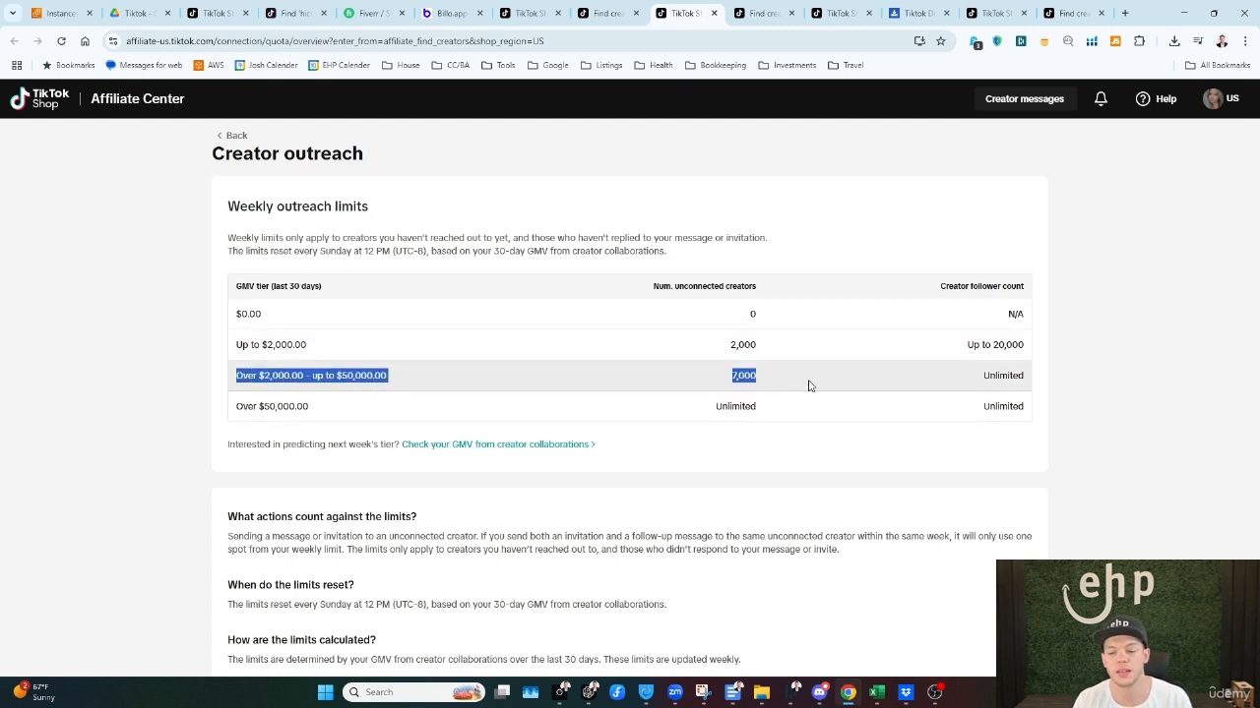
{"action": "left_click", "coordinate": [740, 408]}
{"action": "double_click", "coordinate": [740, 407]}
{"action": "left_click", "coordinate": [764, 406]}
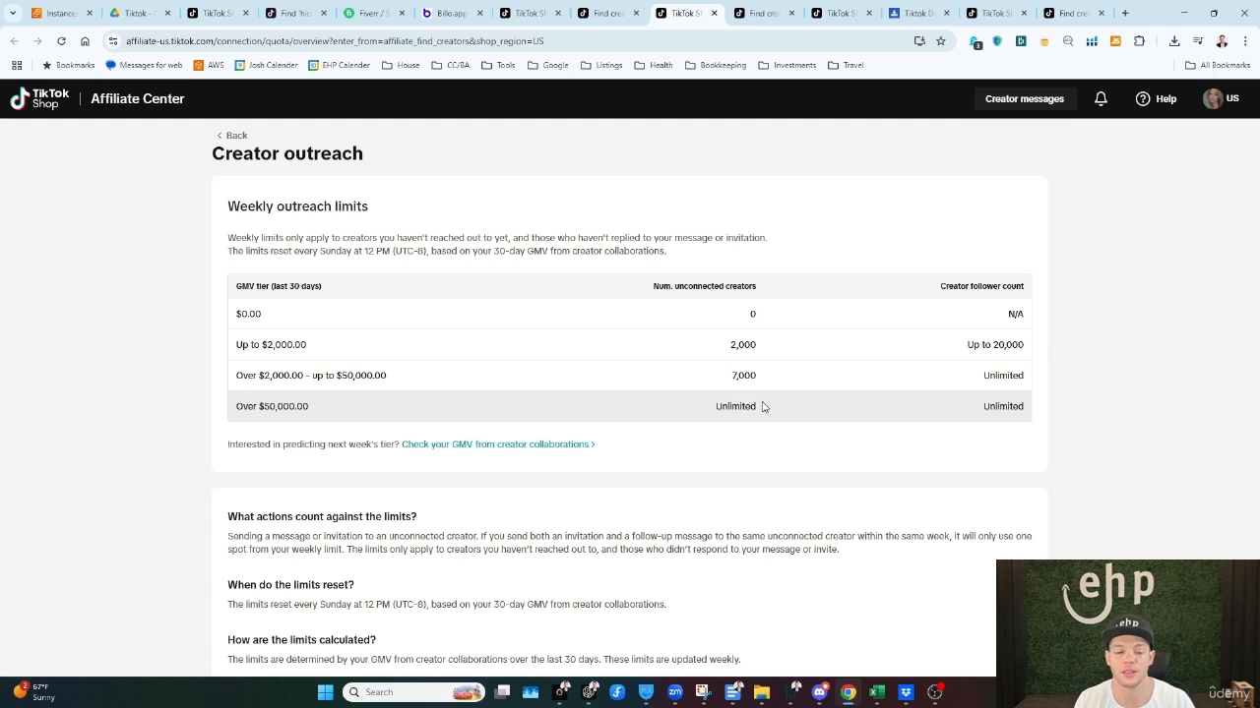
{"action": "double_click", "coordinate": [742, 406]}
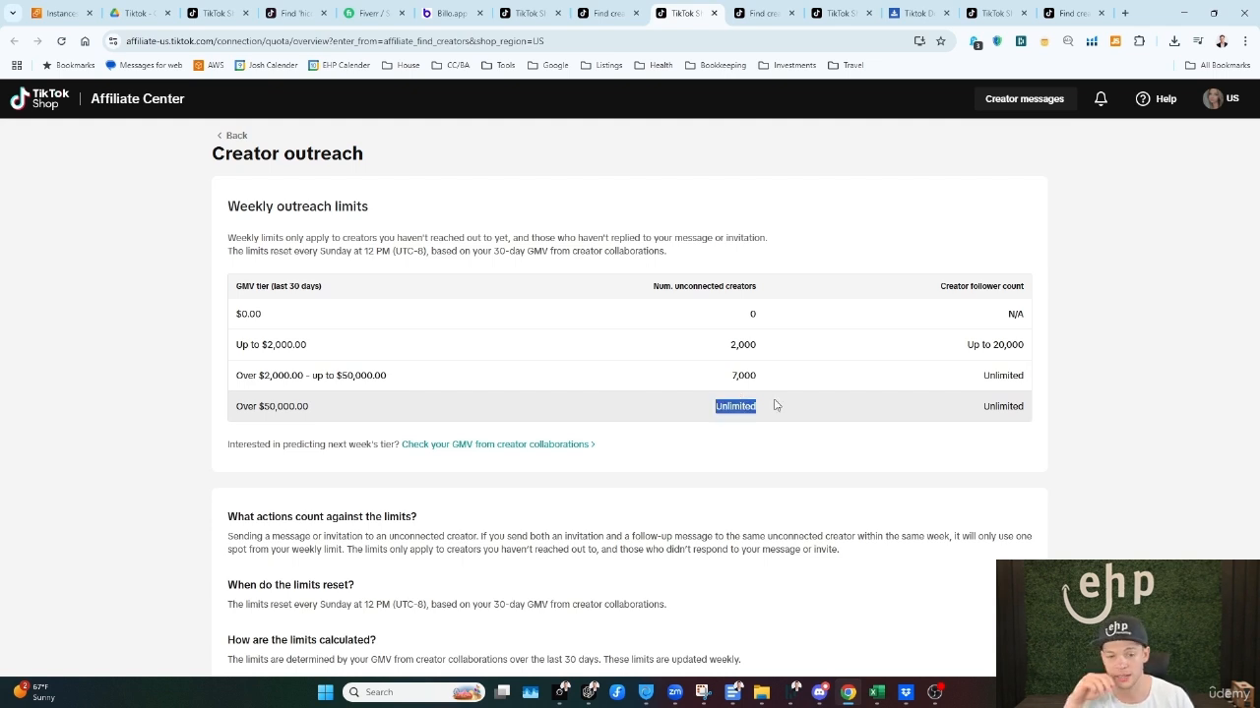
Step: Return to Find creators and search for creators using the suggested promoted product "board games"
{"action": "left_click", "coordinate": [608, 8]}
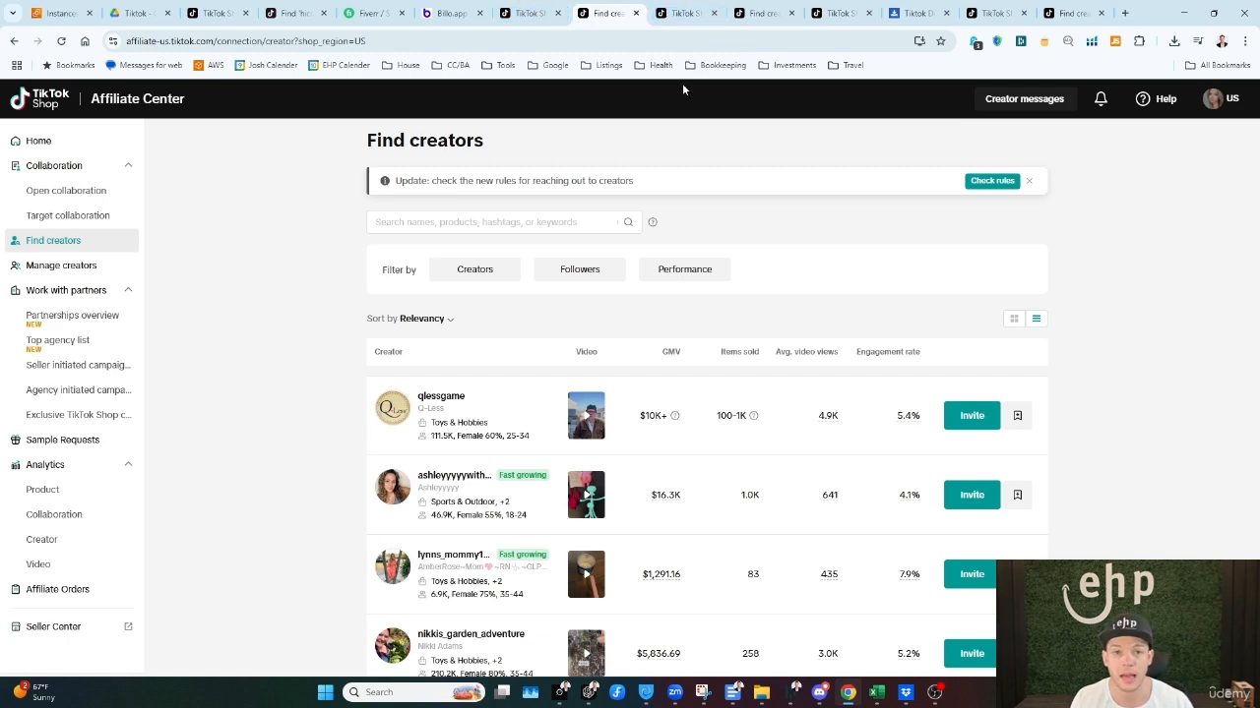
{"action": "left_click", "coordinate": [530, 13]}
{"action": "left_click", "coordinate": [603, 9]}
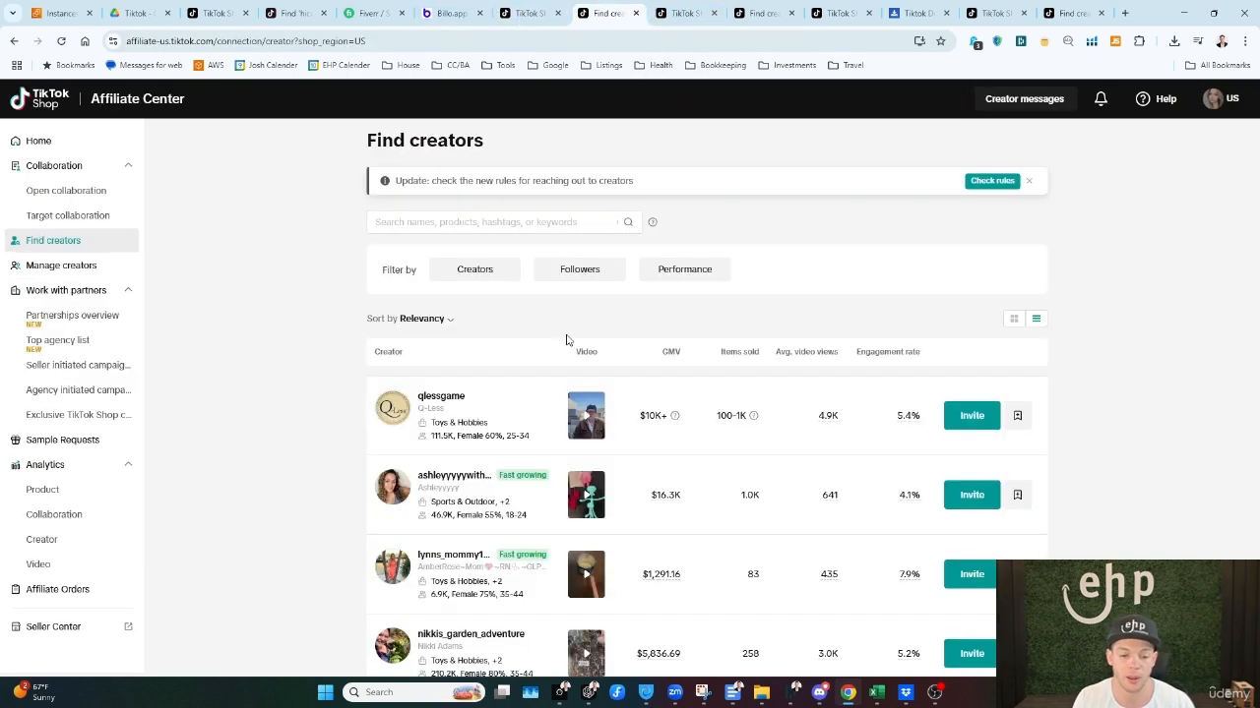
{"action": "left_click", "coordinate": [490, 224]}
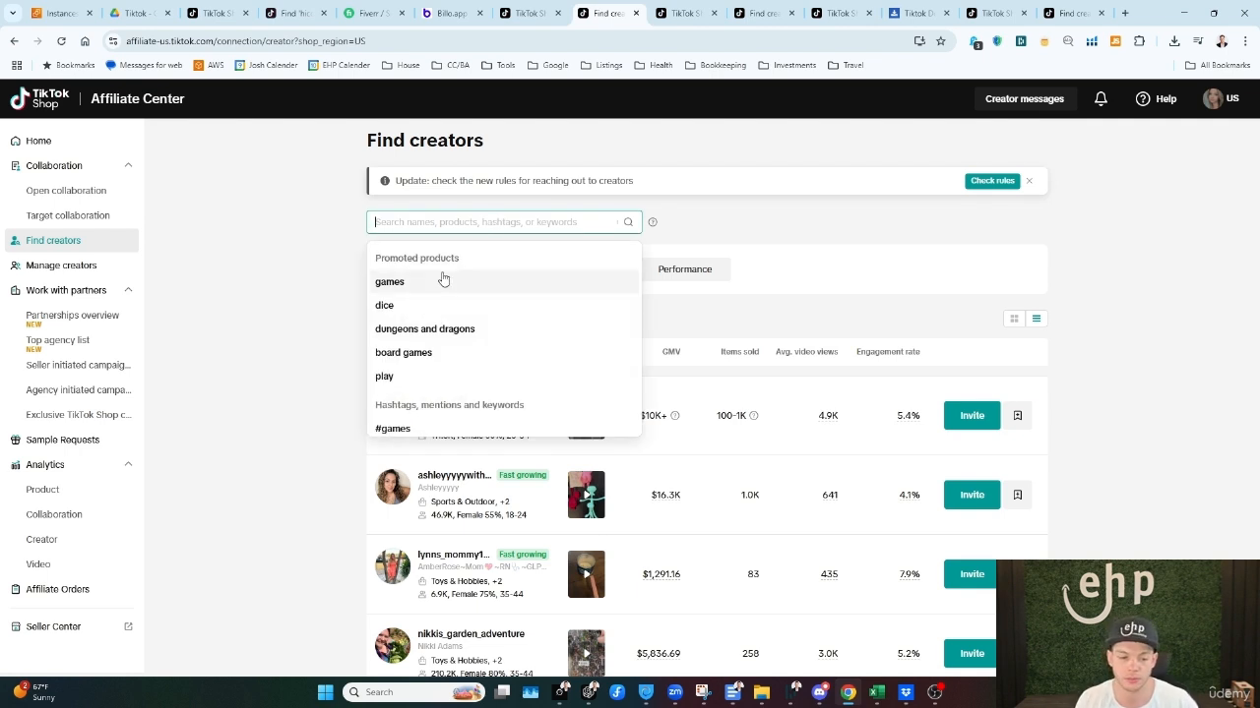
{"action": "left_click", "coordinate": [423, 352]}
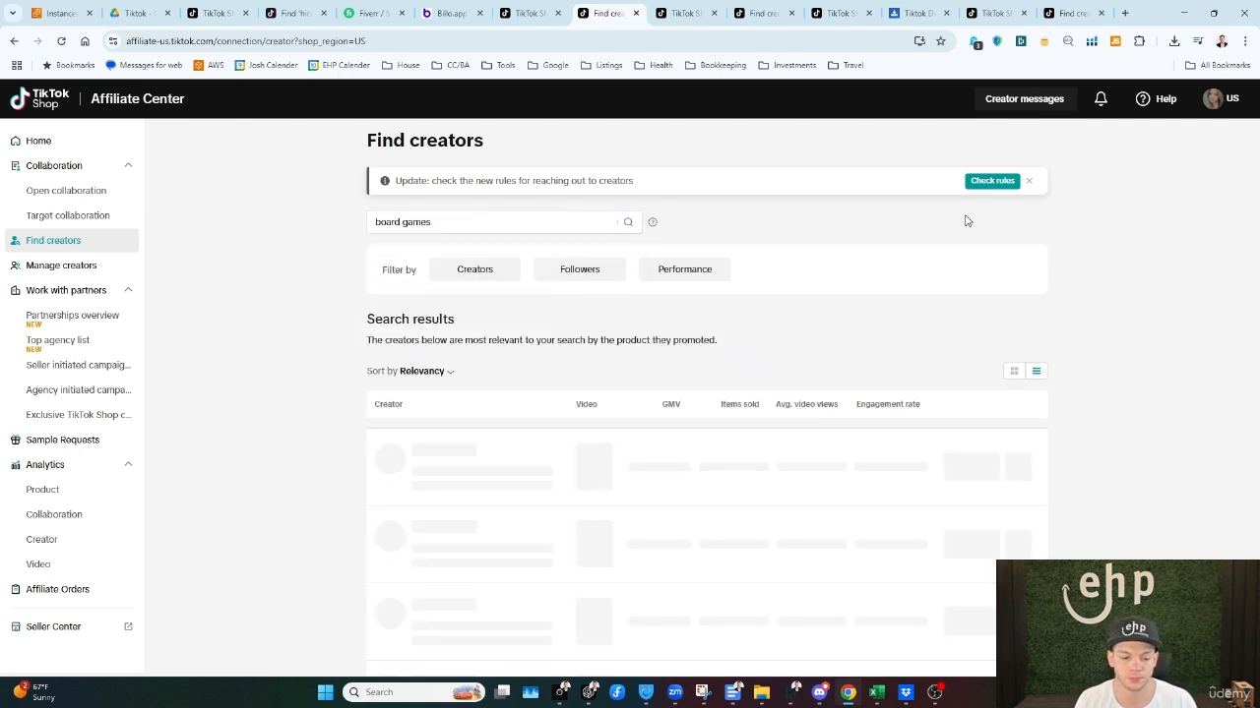
{"action": "scroll", "coordinate": [686, 433], "scroll_direction": "down", "scroll_amount": 1}
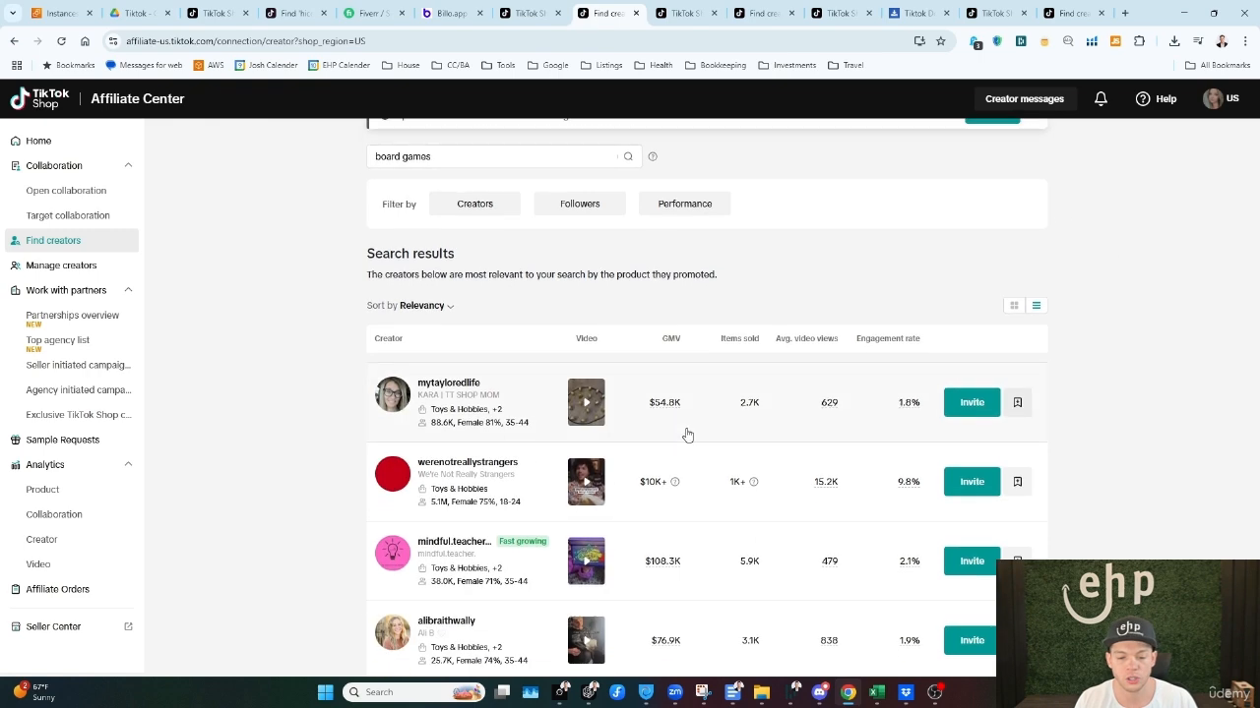
Step: Preview the first board games creator's product video, and close it
{"action": "left_click", "coordinate": [589, 405]}
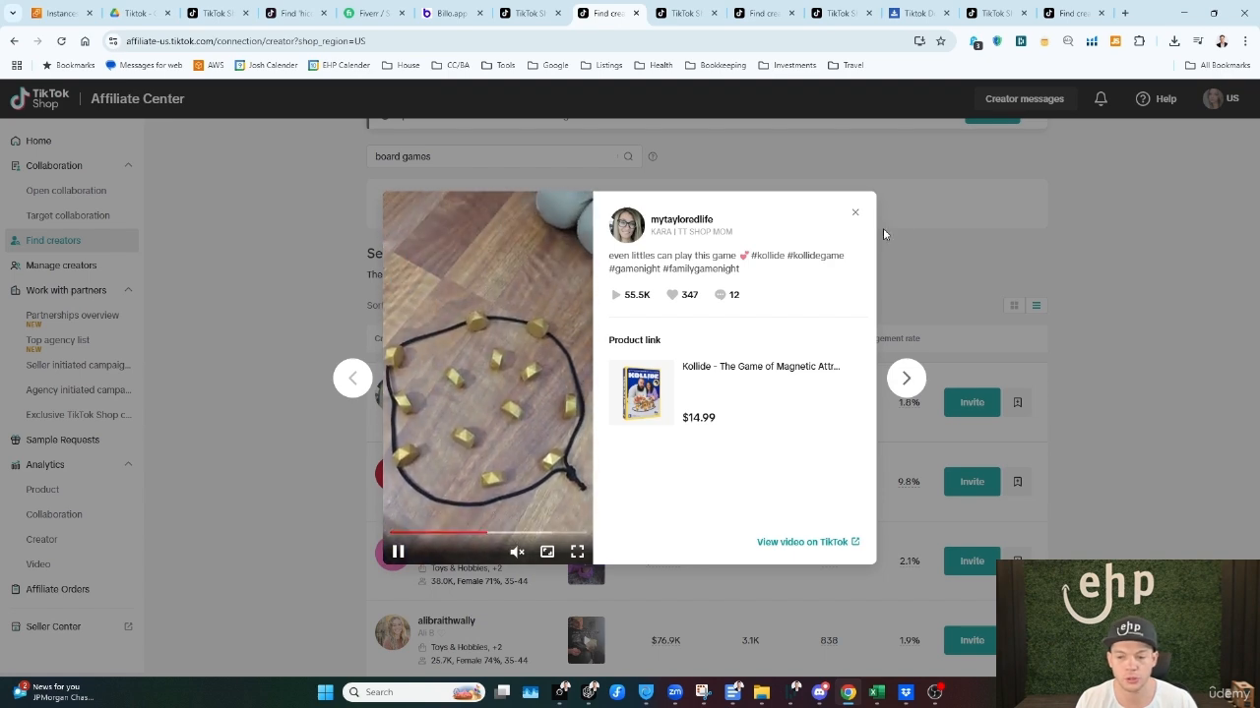
{"action": "left_click", "coordinate": [853, 214]}
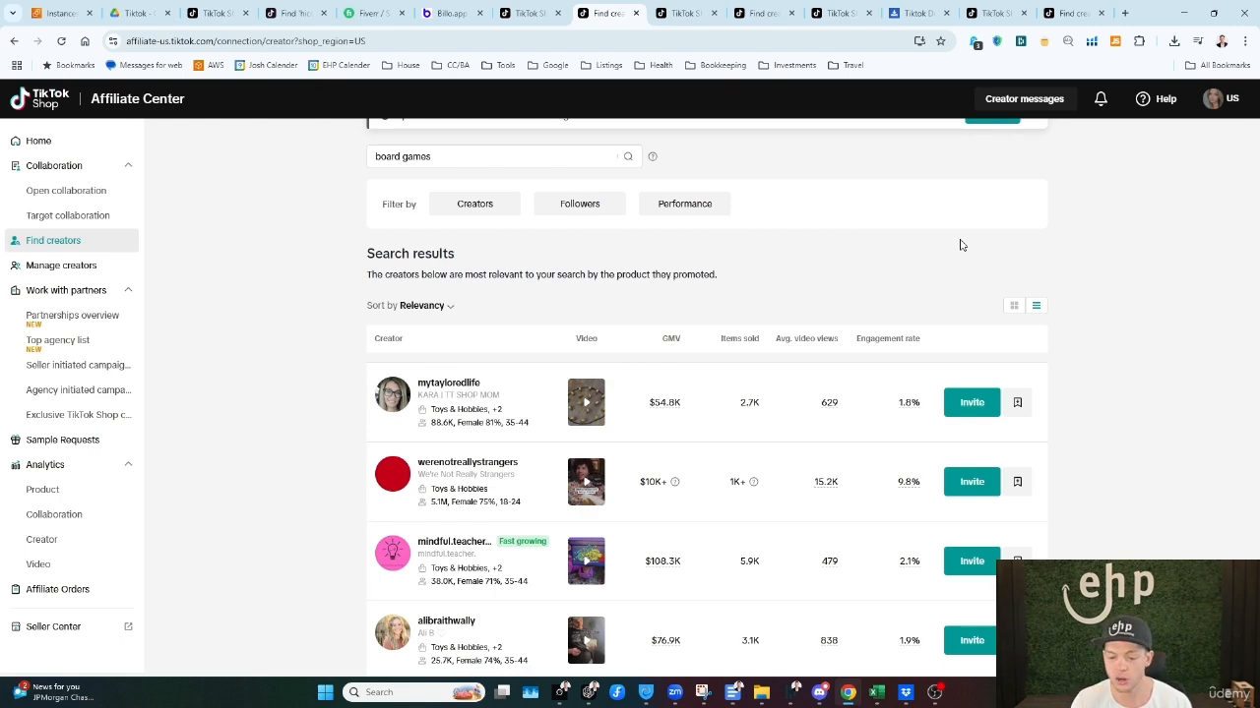
Step: Create a collaboration invitation for the first listed creator, add the Ice Breaker Tower product, and solve the puzzle verification
{"action": "left_click", "coordinate": [960, 402]}
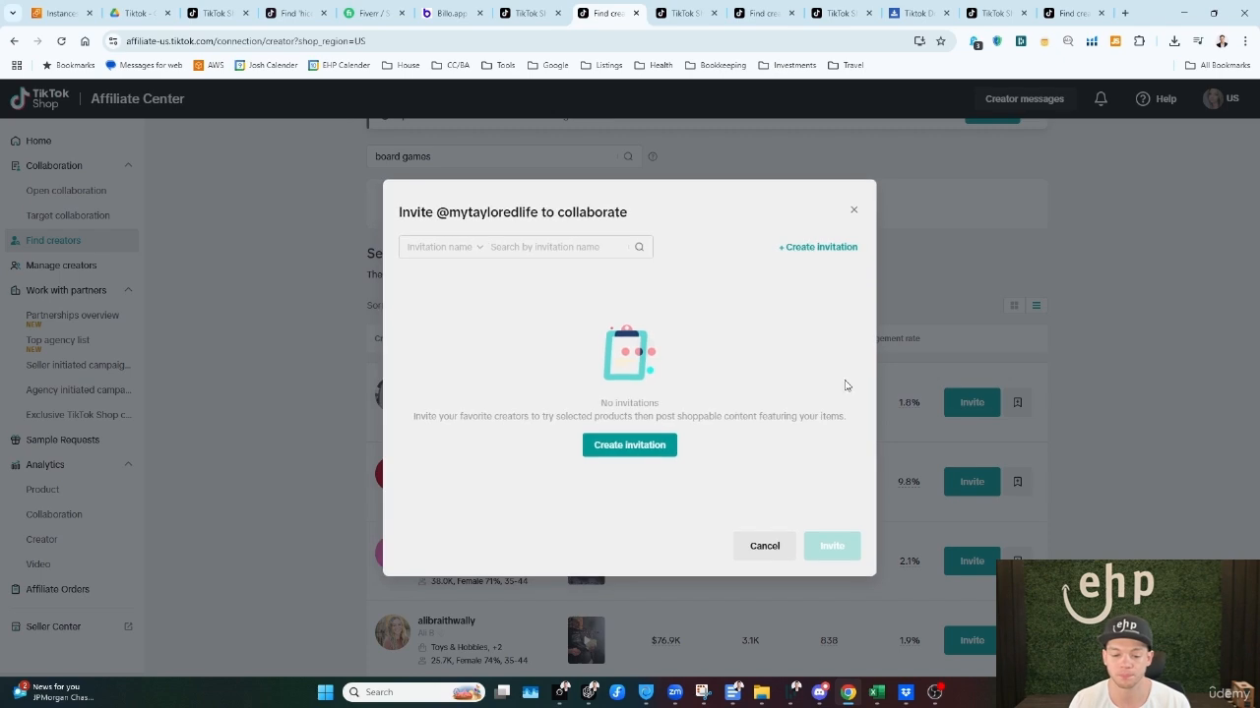
{"action": "left_click", "coordinate": [653, 446]}
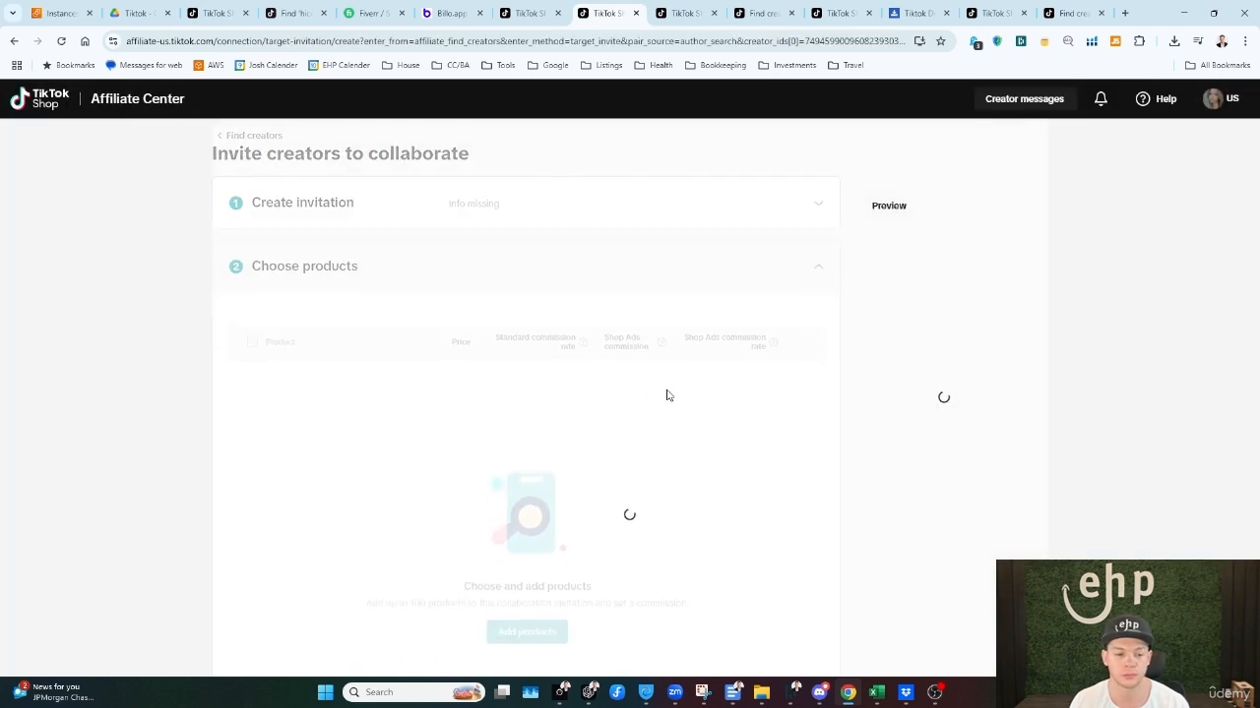
{"action": "scroll", "coordinate": [590, 433], "scroll_direction": "down", "scroll_amount": 3}
{"action": "left_click", "coordinate": [527, 369]}
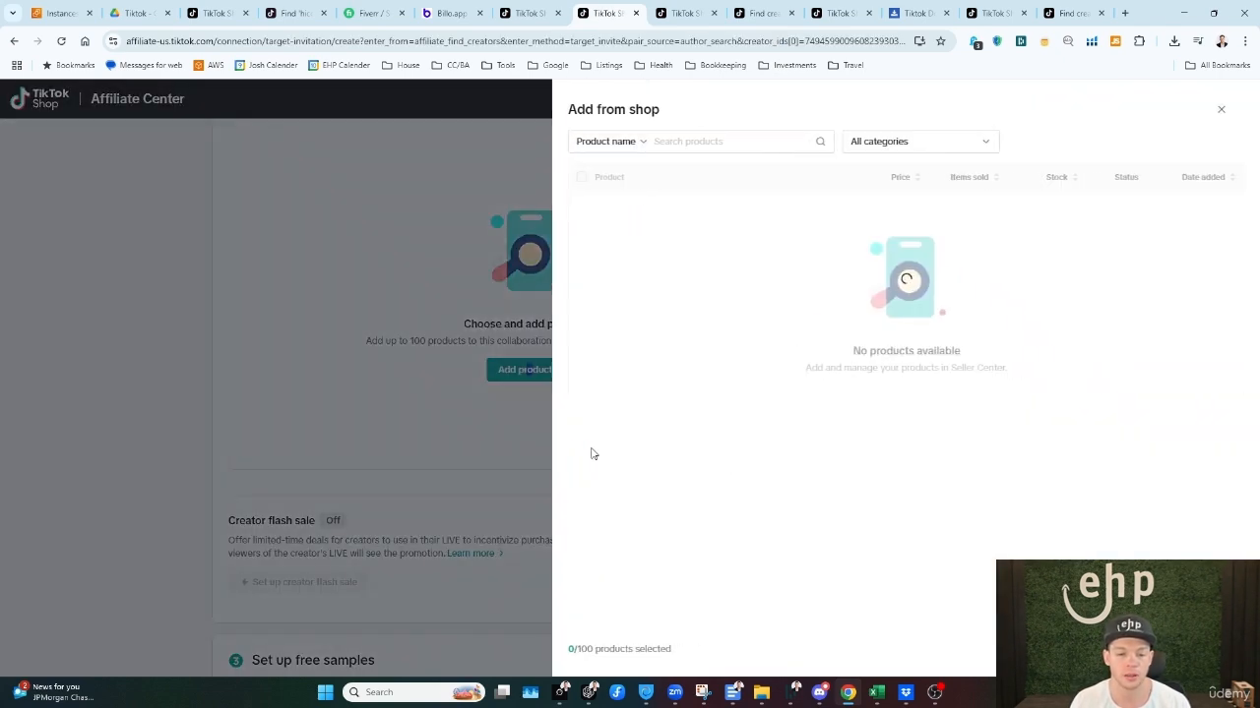
{"action": "left_click", "coordinate": [580, 218]}
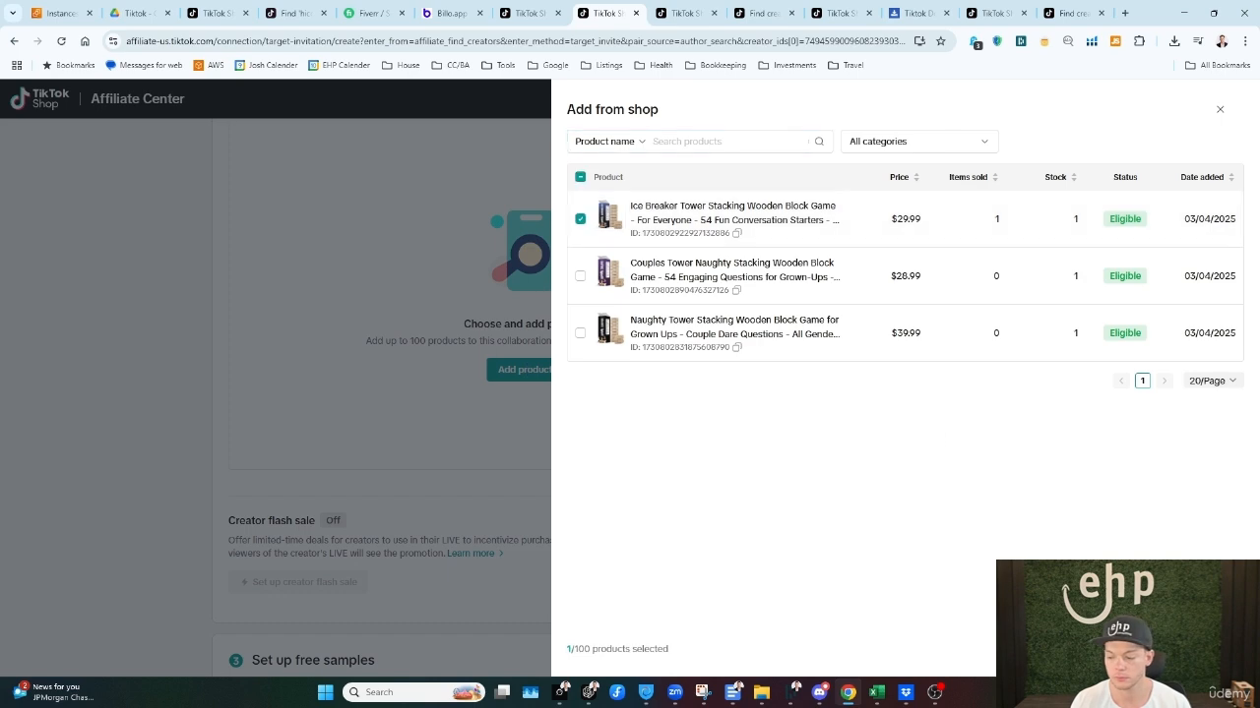
{"action": "left_click", "coordinate": [1218, 649]}
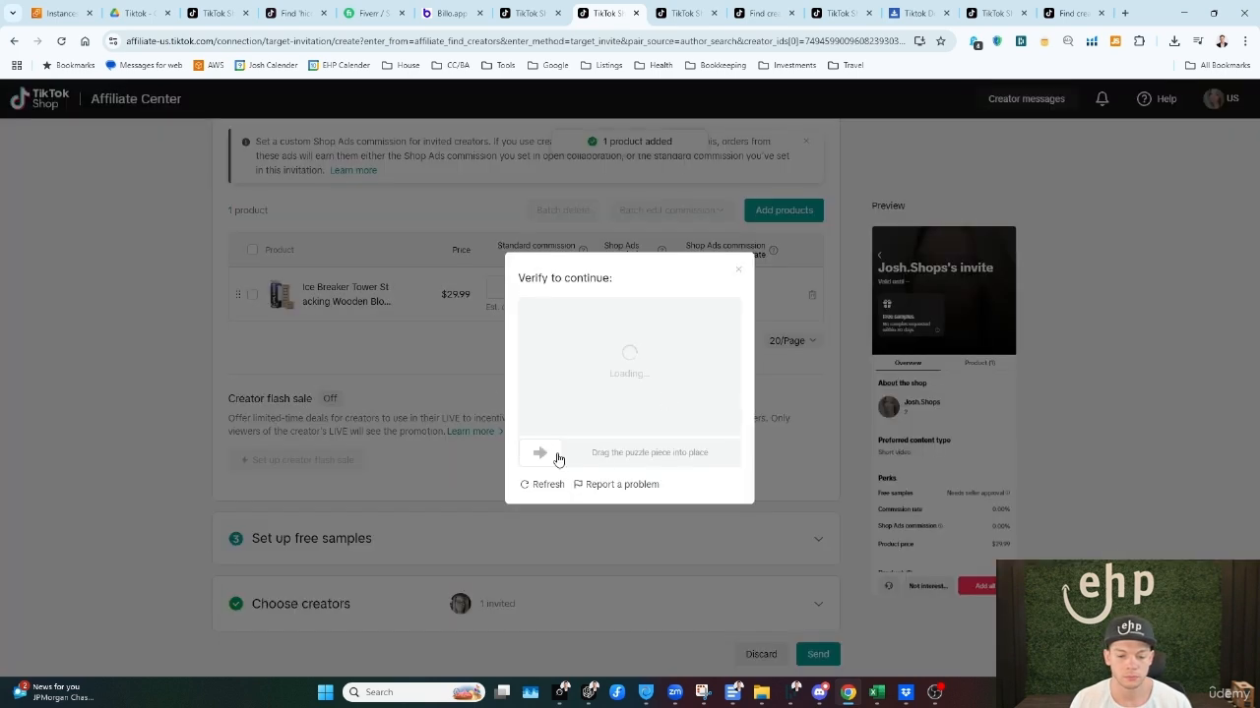
{"action": "left_click_drag", "start_coordinate": [544, 455], "coordinate": [669, 459]}
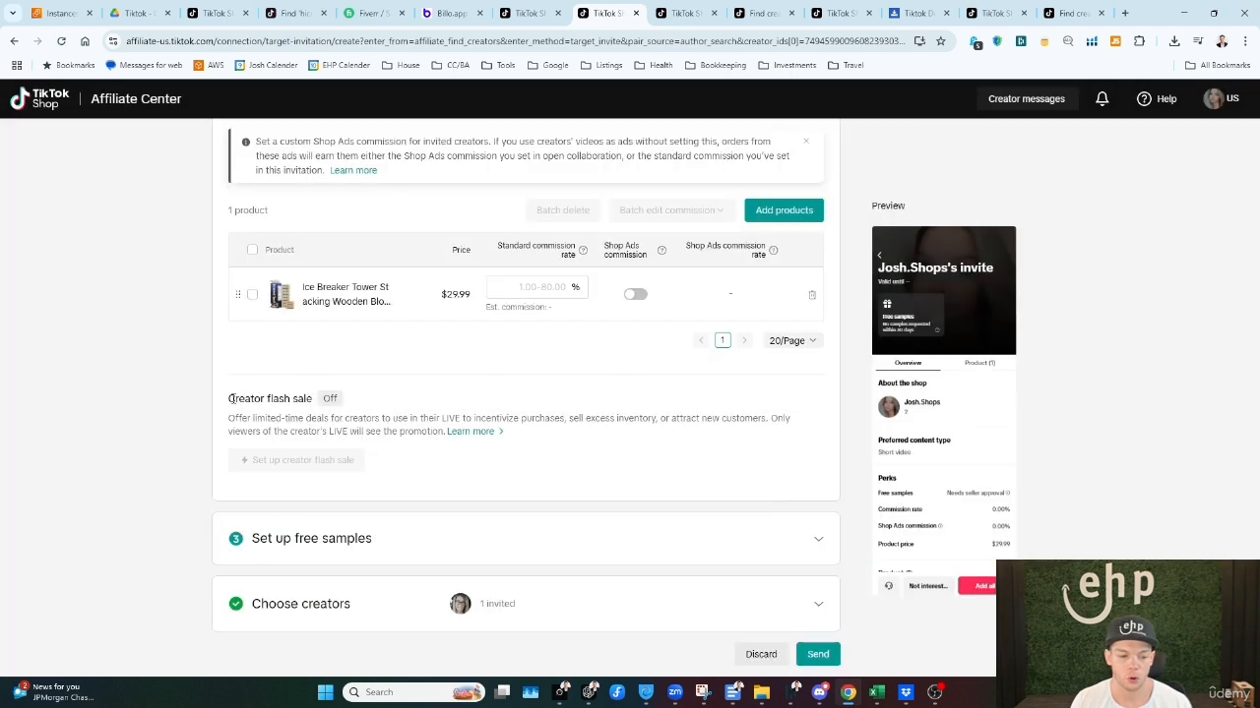
Step: Read the creator flash sale description and check the requirement for setting one up
{"action": "left_click_drag", "start_coordinate": [231, 398], "coordinate": [328, 409]}
{"action": "left_click_drag", "start_coordinate": [229, 418], "coordinate": [504, 431]}
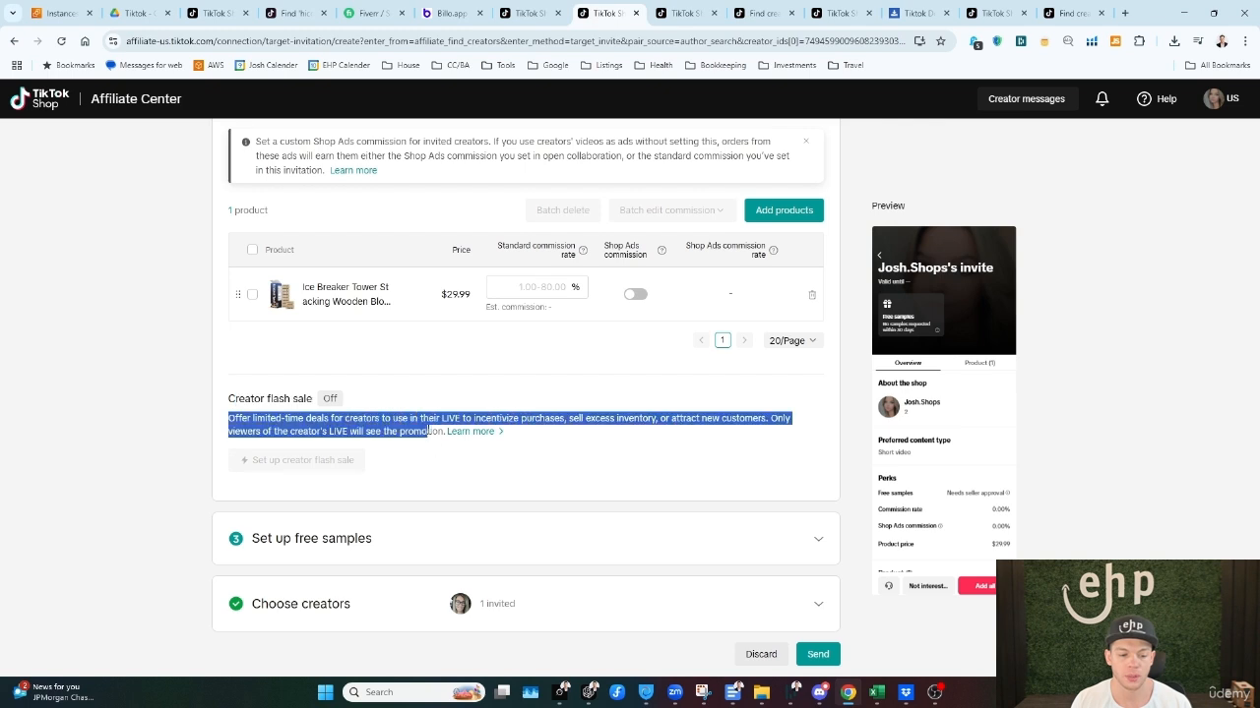
{"action": "left_click", "coordinate": [328, 459]}
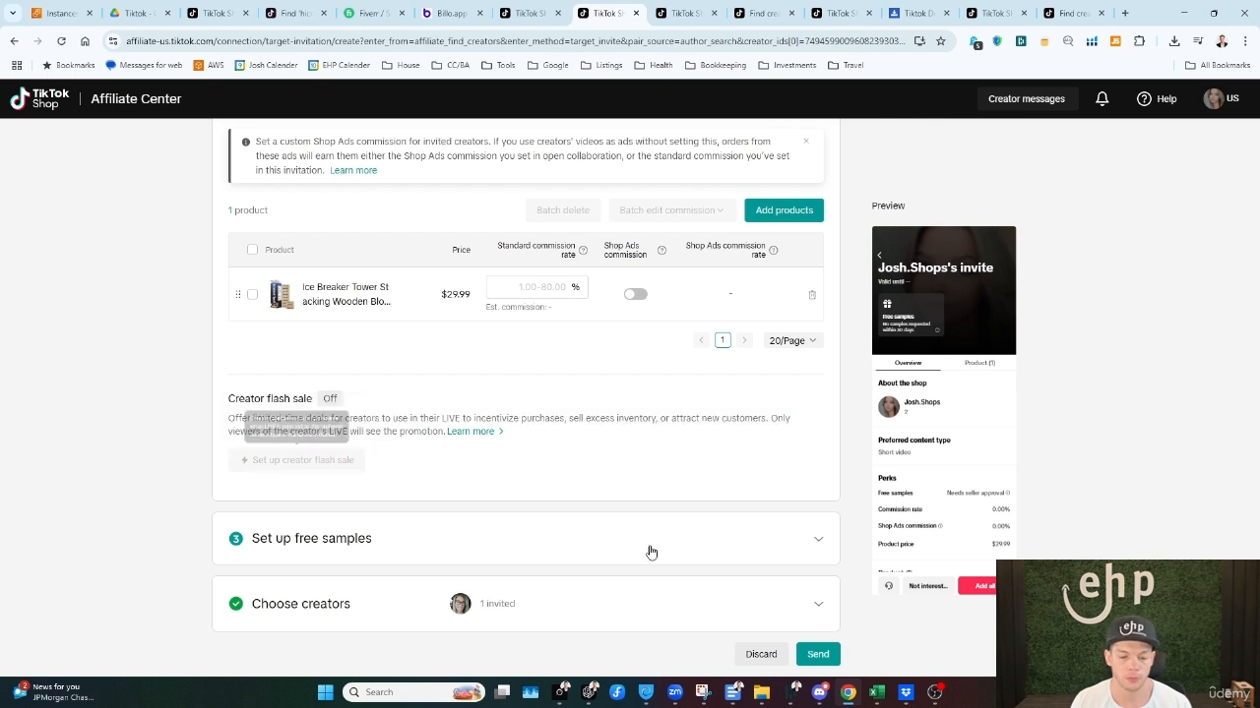
Step: Compare the invitation's free sample approval options and choose to review requests manually
{"action": "left_click", "coordinate": [820, 539]}
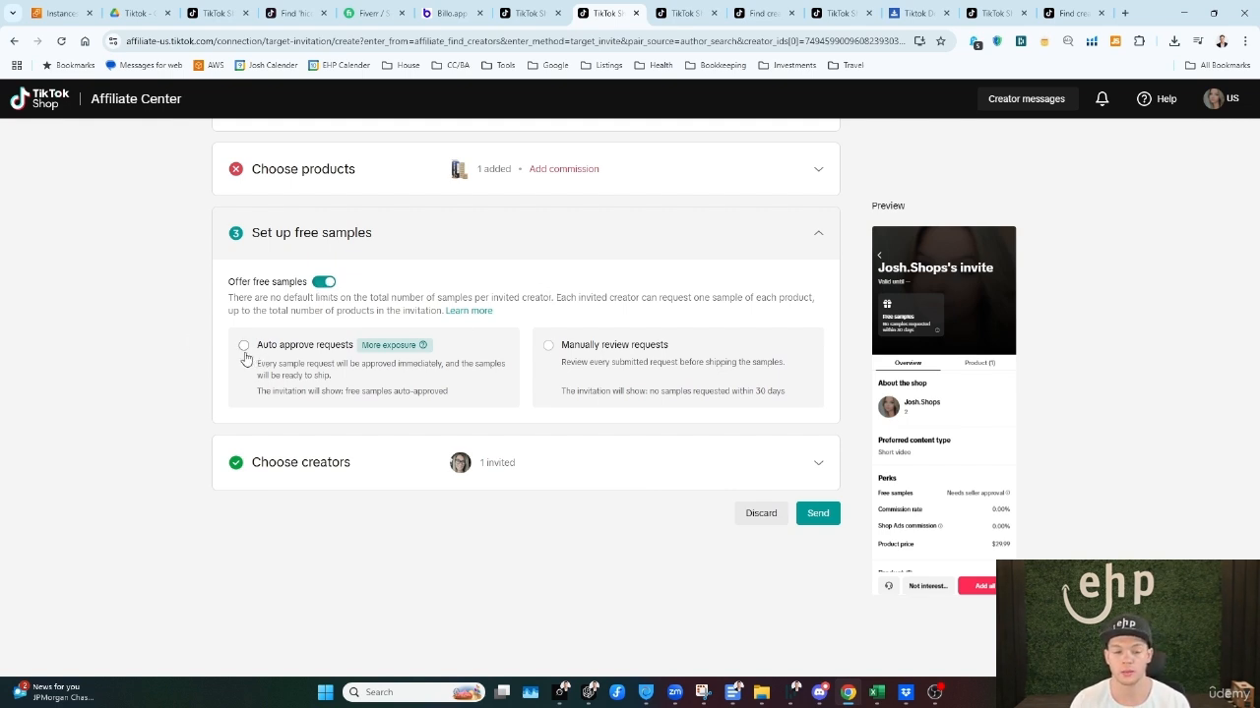
{"action": "scroll", "coordinate": [348, 266], "scroll_direction": "up", "scroll_amount": 1}
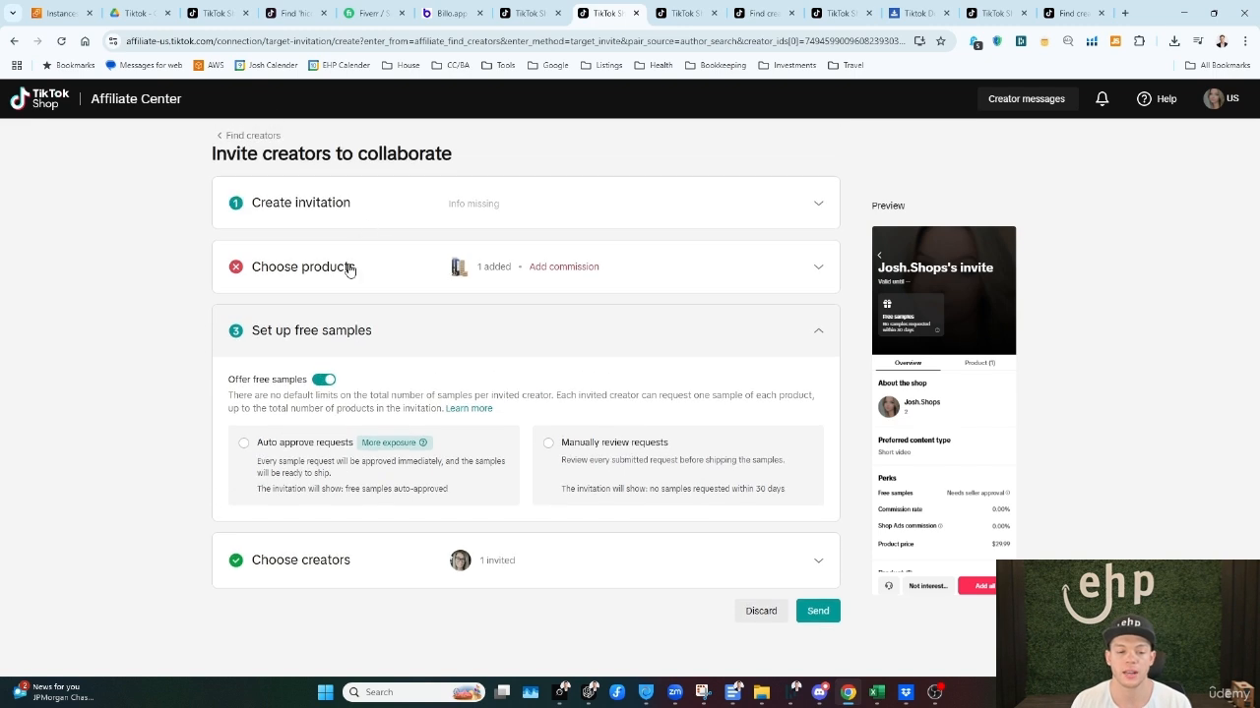
{"action": "scroll", "coordinate": [295, 325], "scroll_direction": "down", "scroll_amount": 1}
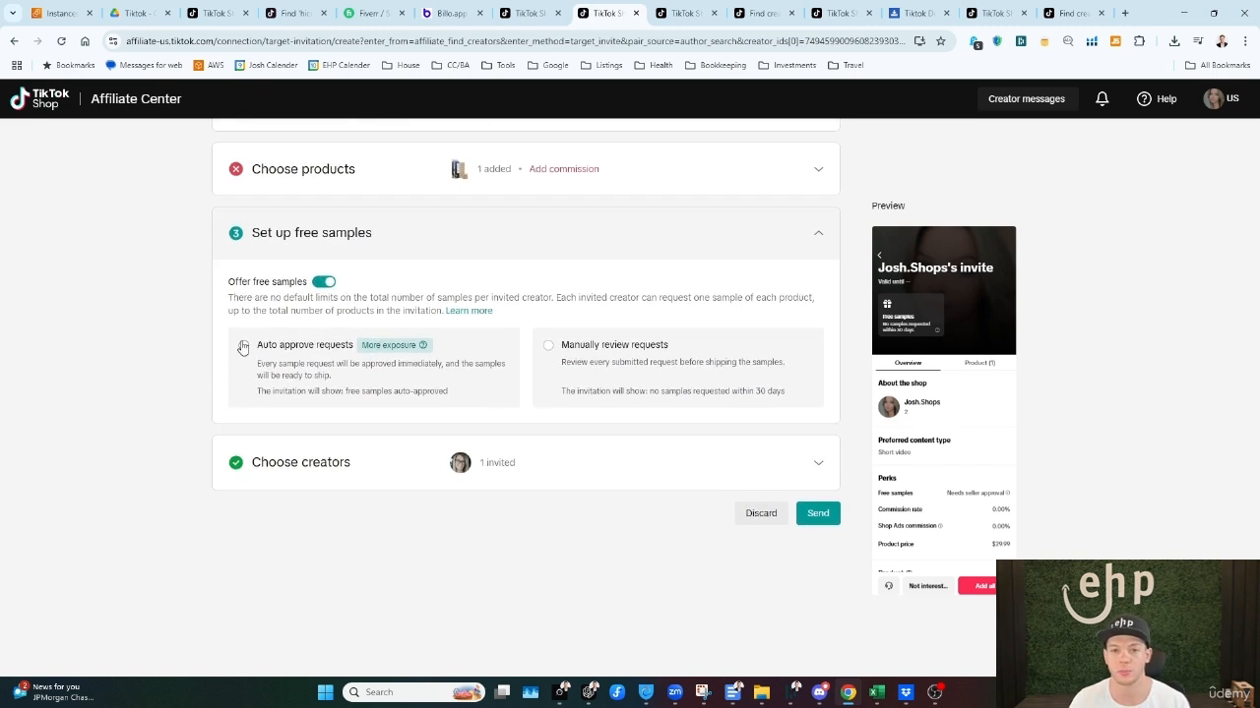
{"action": "left_click", "coordinate": [243, 346]}
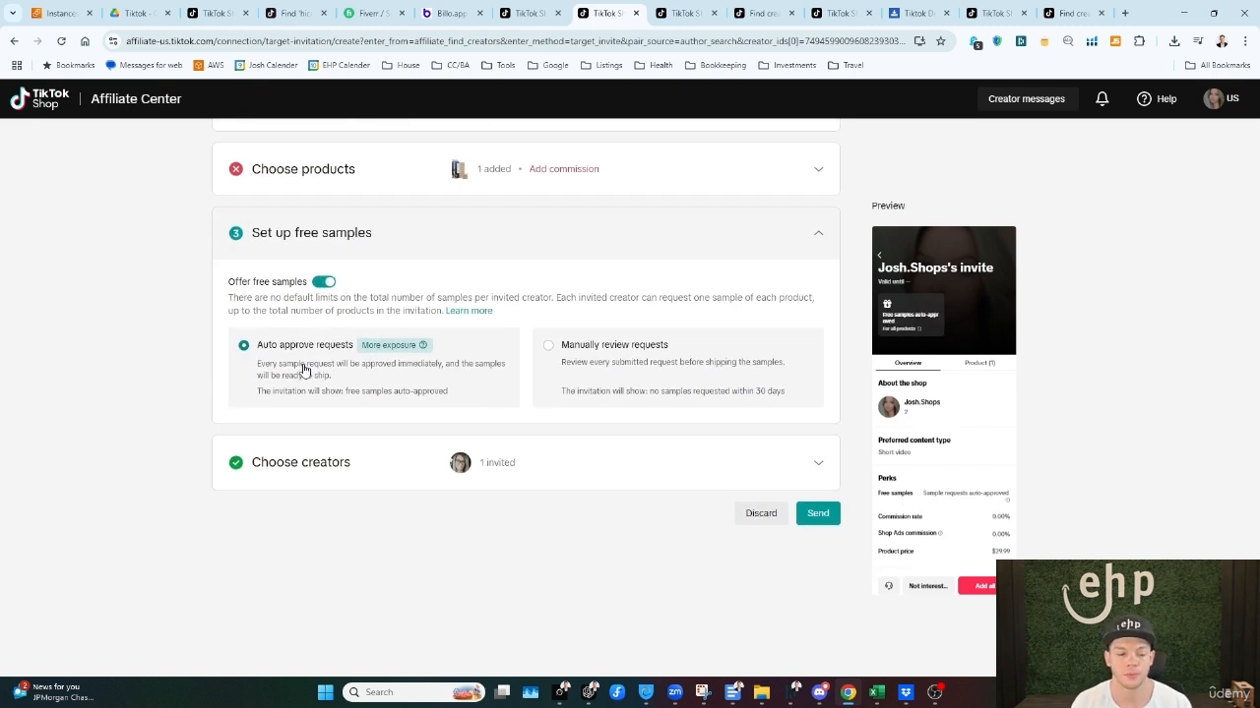
{"action": "left_click", "coordinate": [548, 345]}
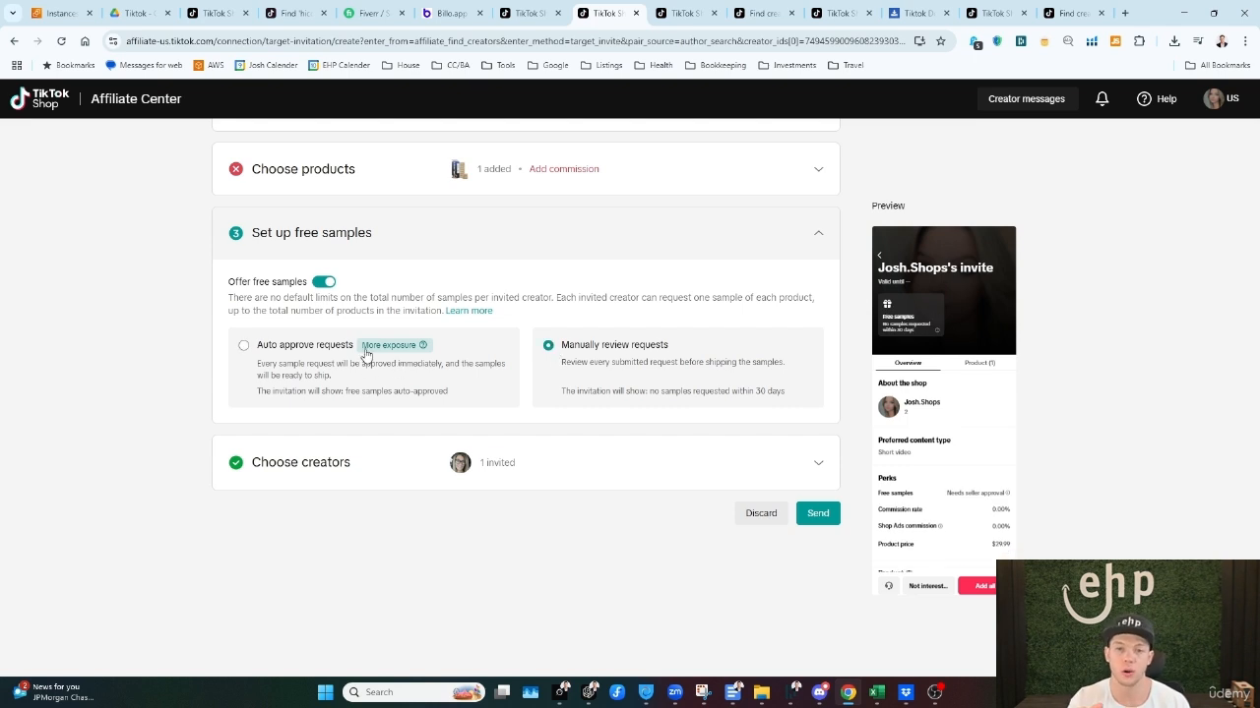
{"action": "left_click", "coordinate": [528, 13]}
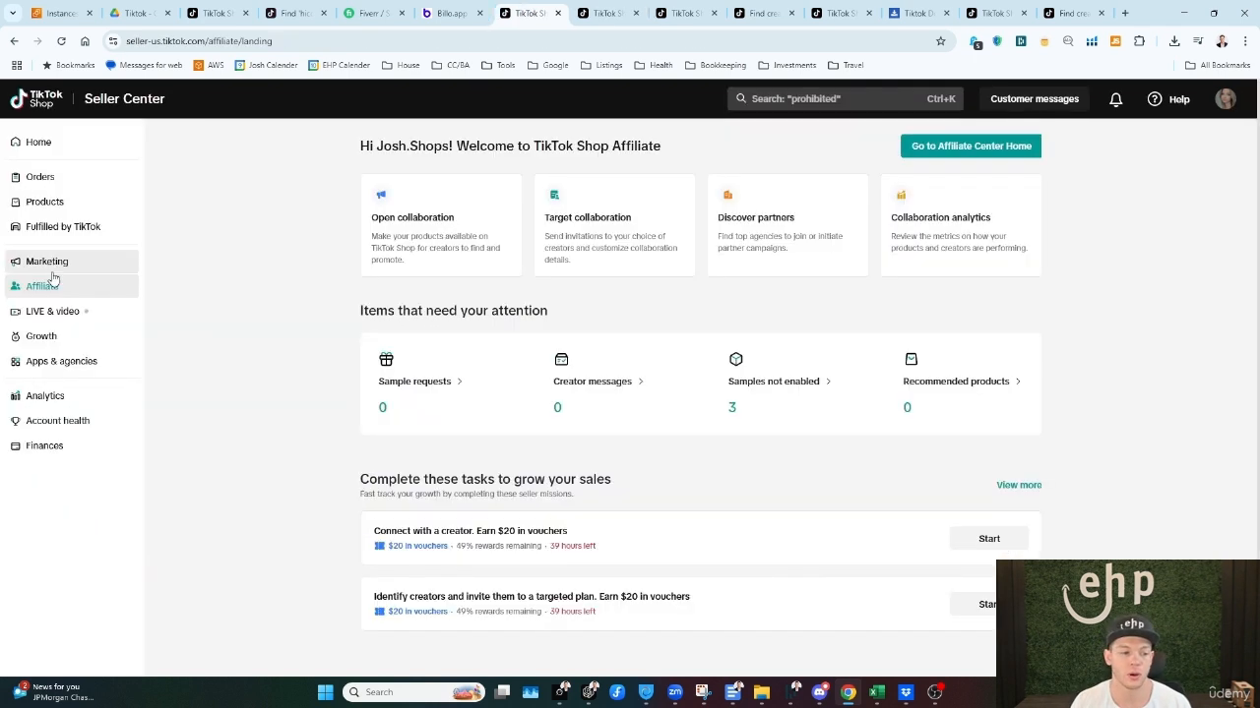
{"action": "left_click", "coordinate": [612, 13]}
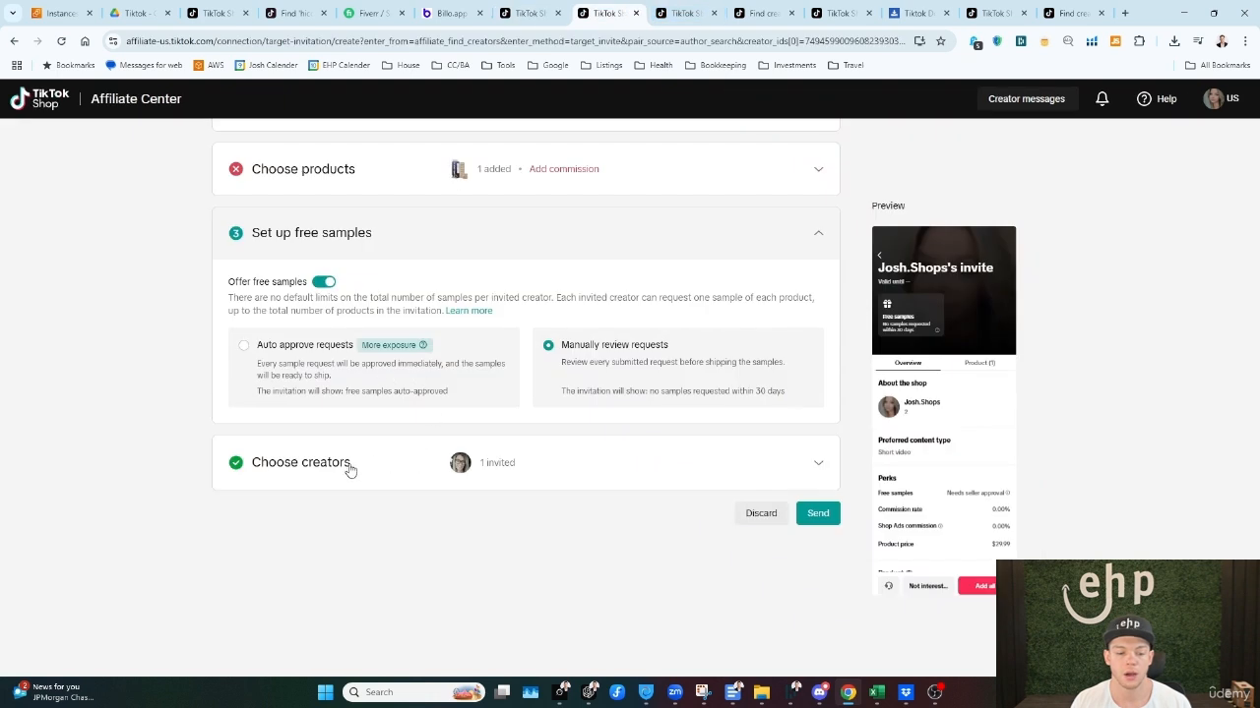
Step: Check the invited creator and the creator limit in the invitation's Choose creators section, and collapse it
{"action": "left_click", "coordinate": [815, 461]}
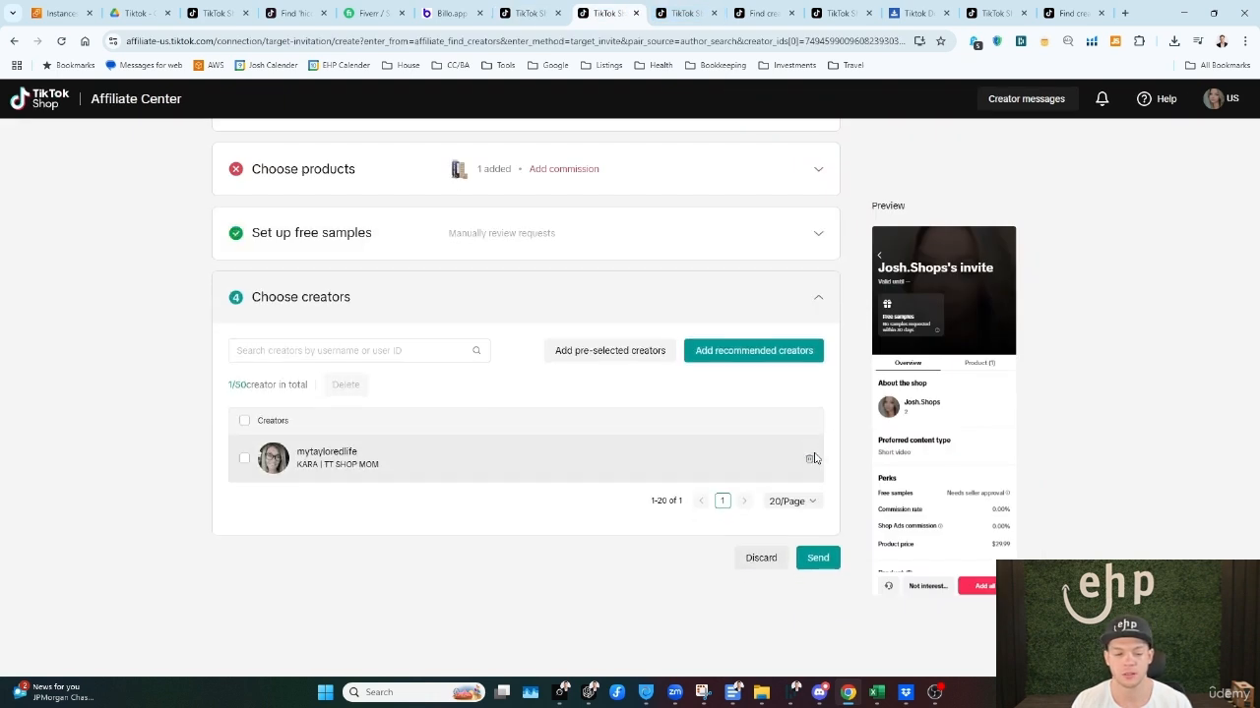
{"action": "left_click_drag", "start_coordinate": [231, 384], "coordinate": [290, 382]}
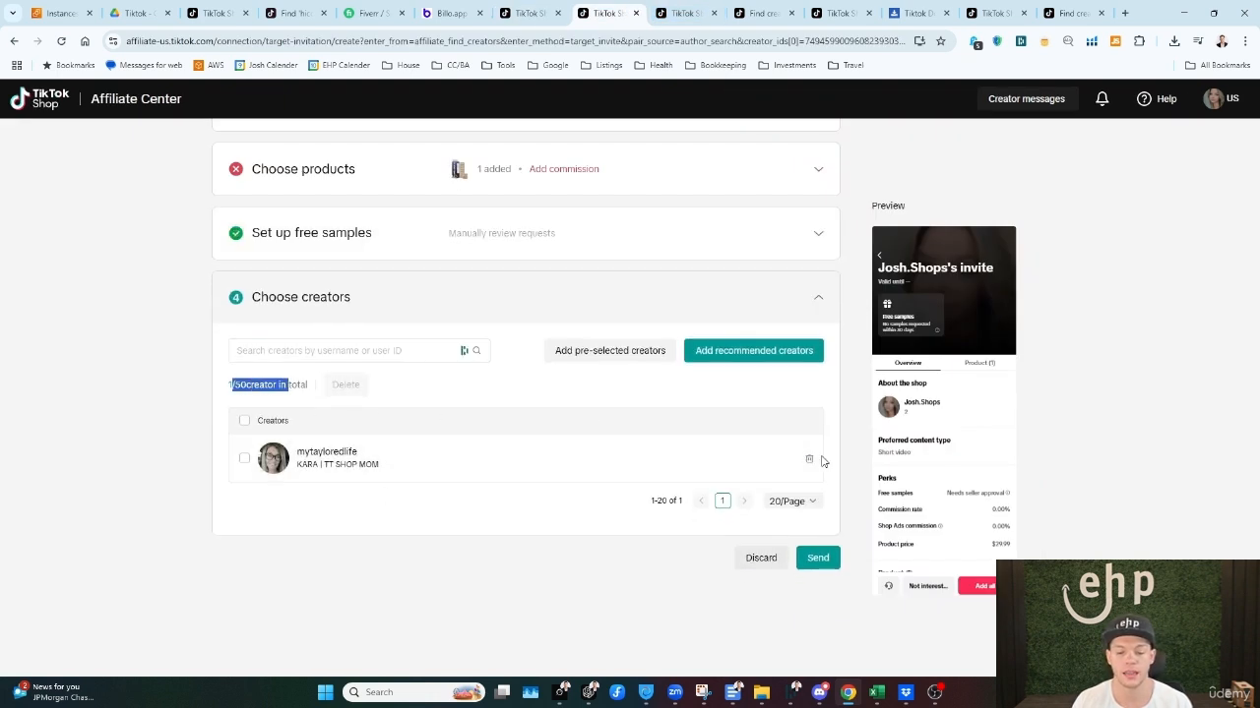
{"action": "left_click", "coordinate": [822, 305]}
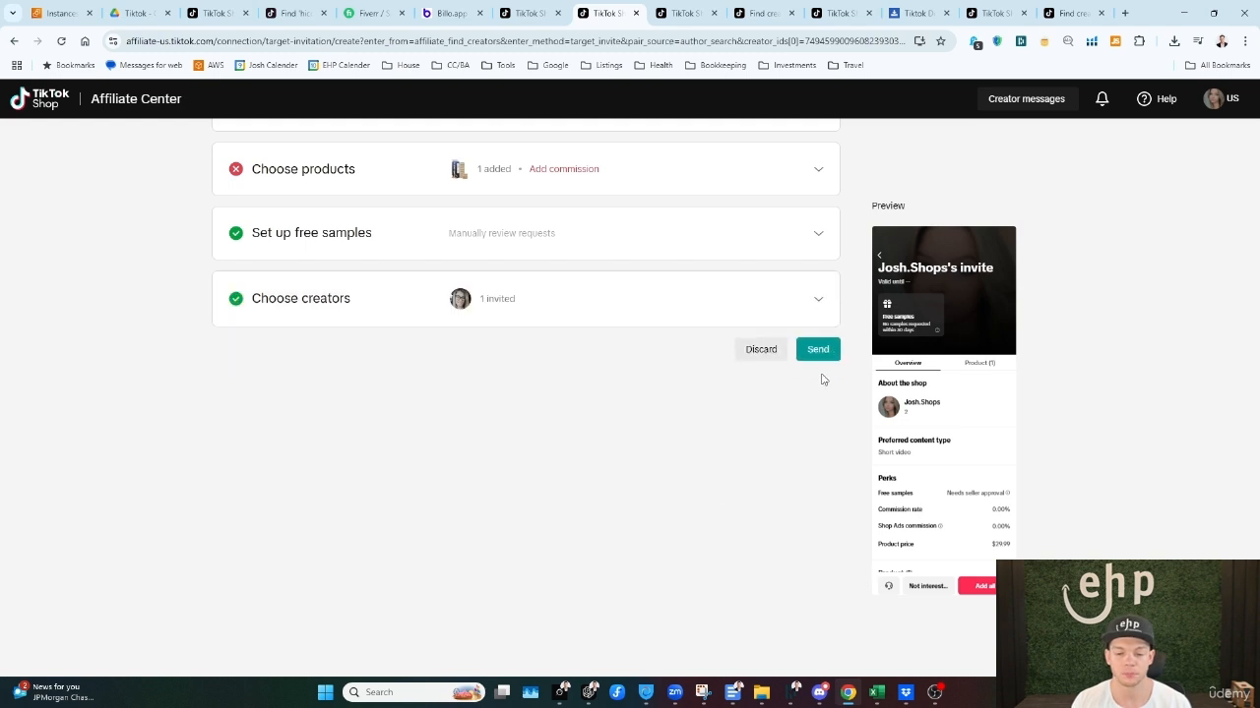
{"action": "scroll", "coordinate": [610, 422], "scroll_direction": "up", "scroll_amount": 1}
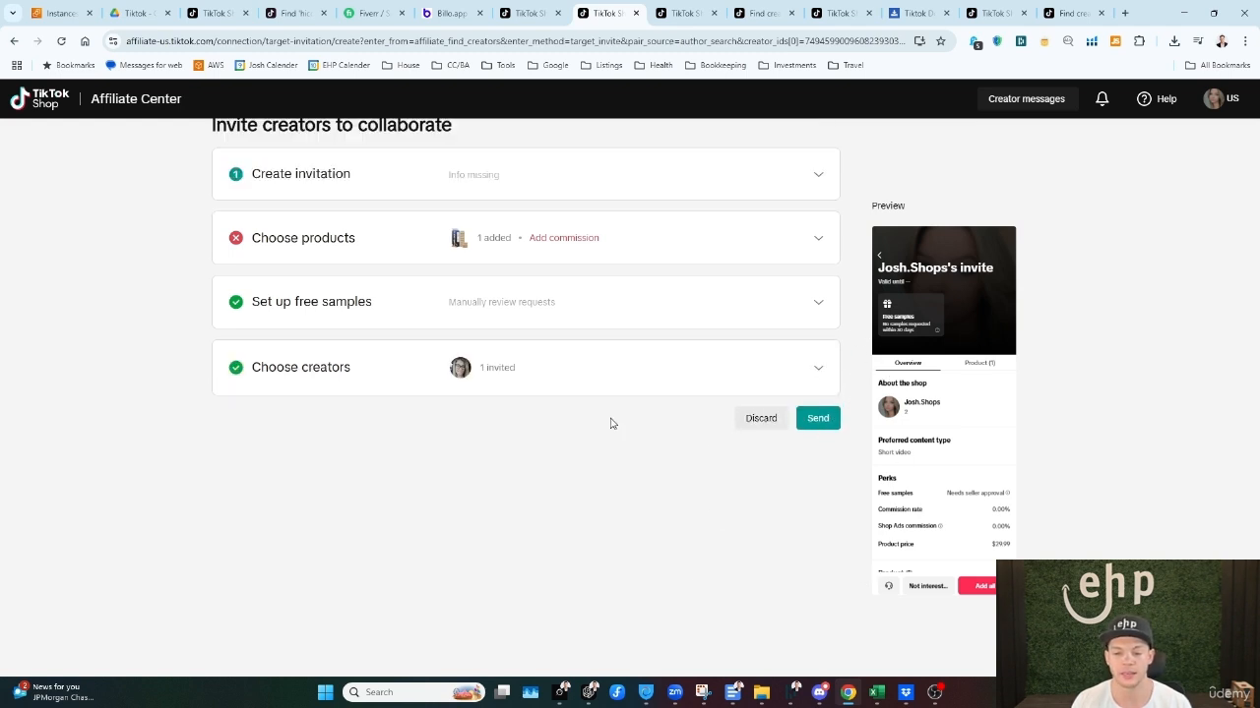
{"action": "left_click", "coordinate": [260, 136]}
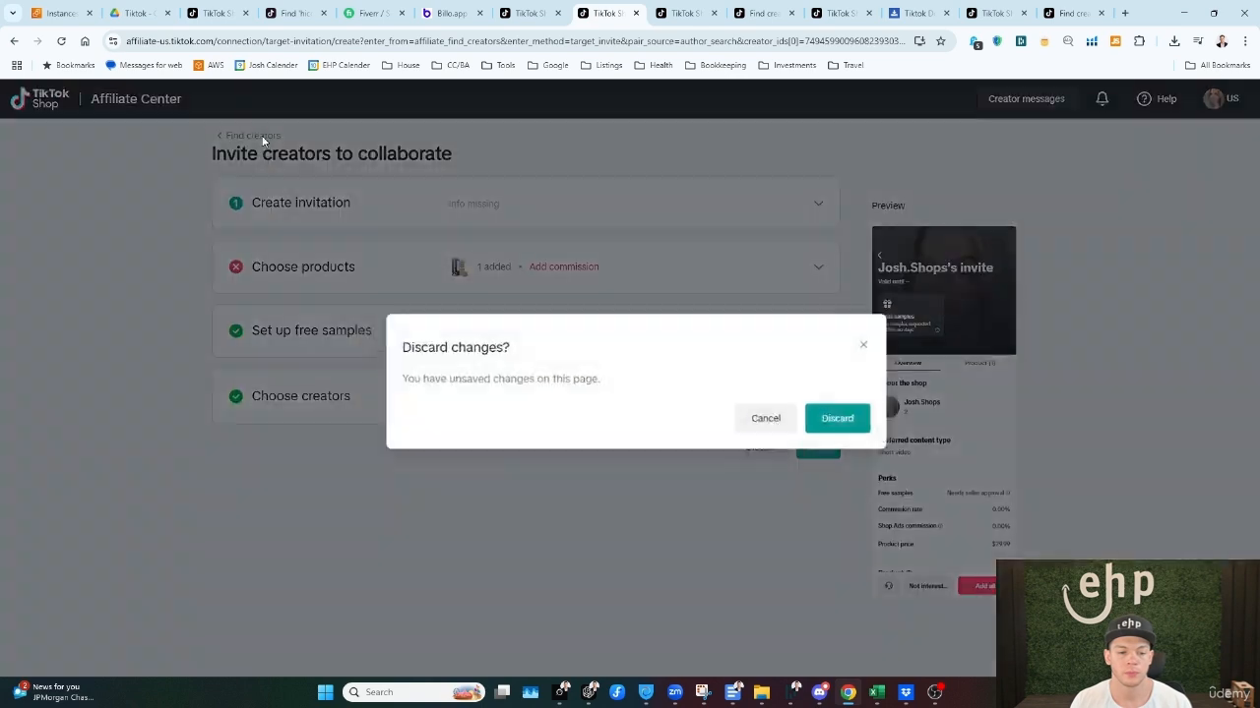
{"action": "left_click", "coordinate": [854, 342]}
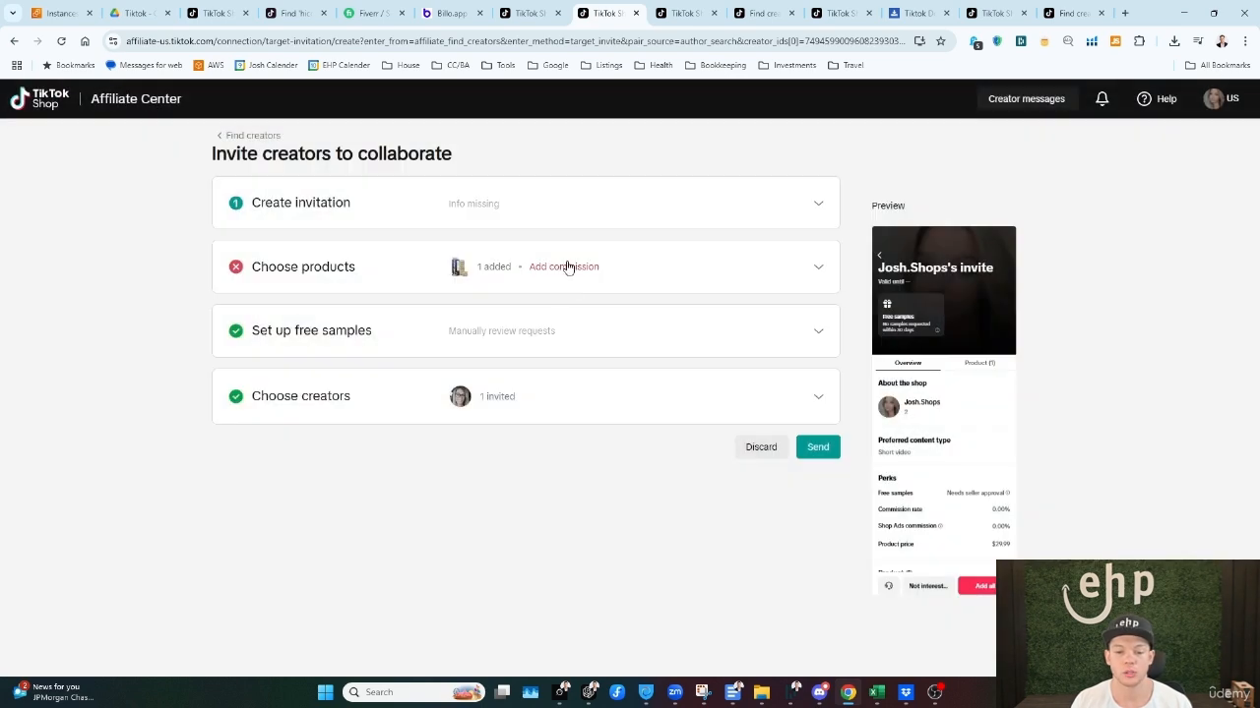
Step: Set the Ice Breaker Tower's standard commission rate to 15% and enable its Shop Ads commission
{"action": "left_click", "coordinate": [565, 267]}
{"action": "left_click", "coordinate": [542, 465]}
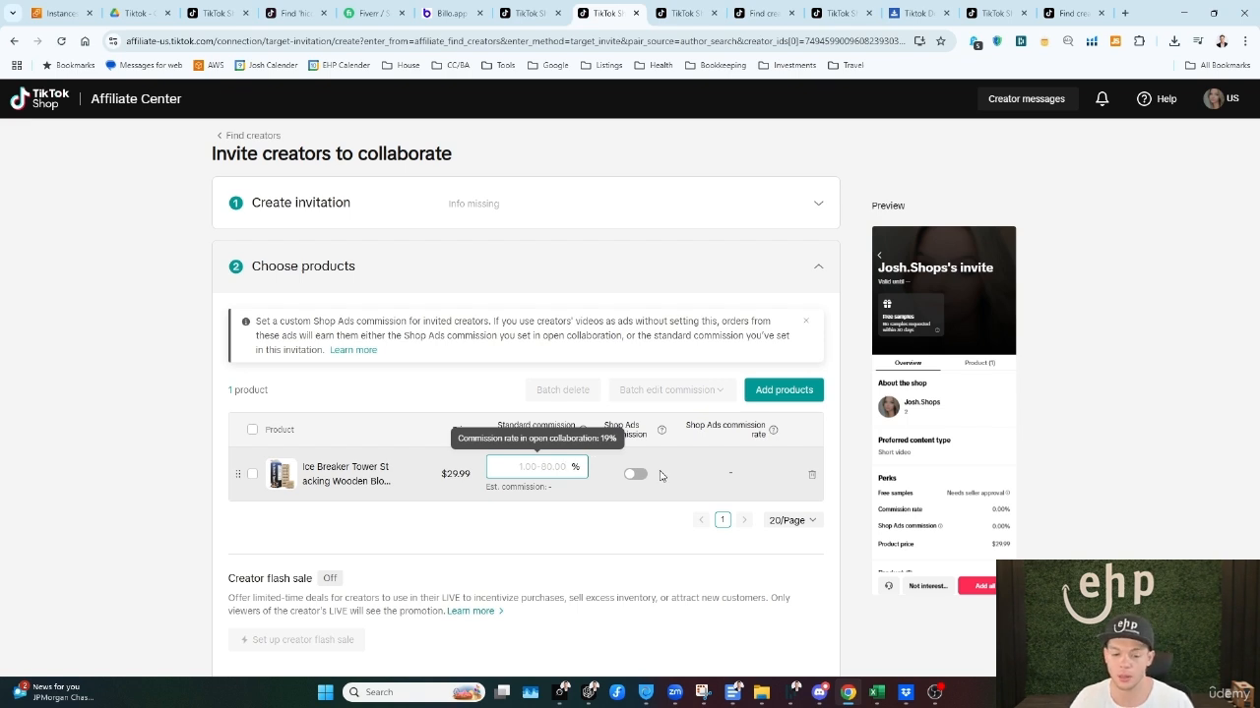
{"action": "type", "text": "1"}
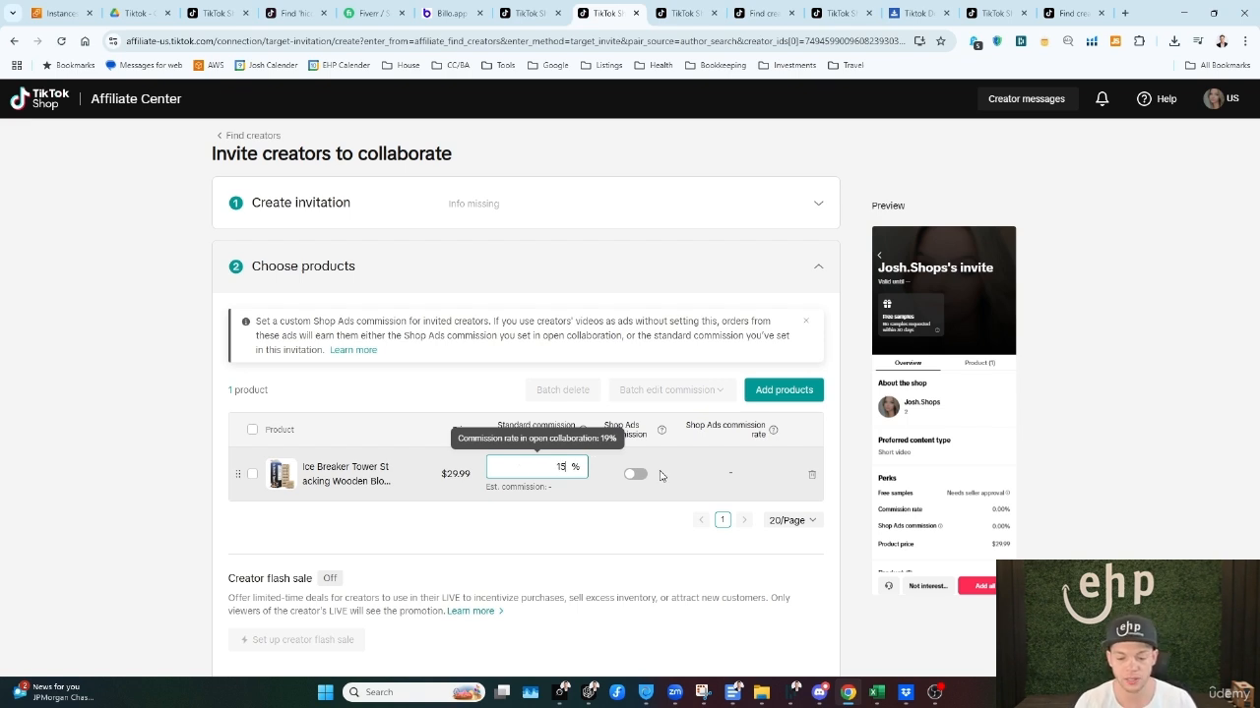
{"action": "key", "text": "BackSpace"}
{"action": "type", "text": "20"}
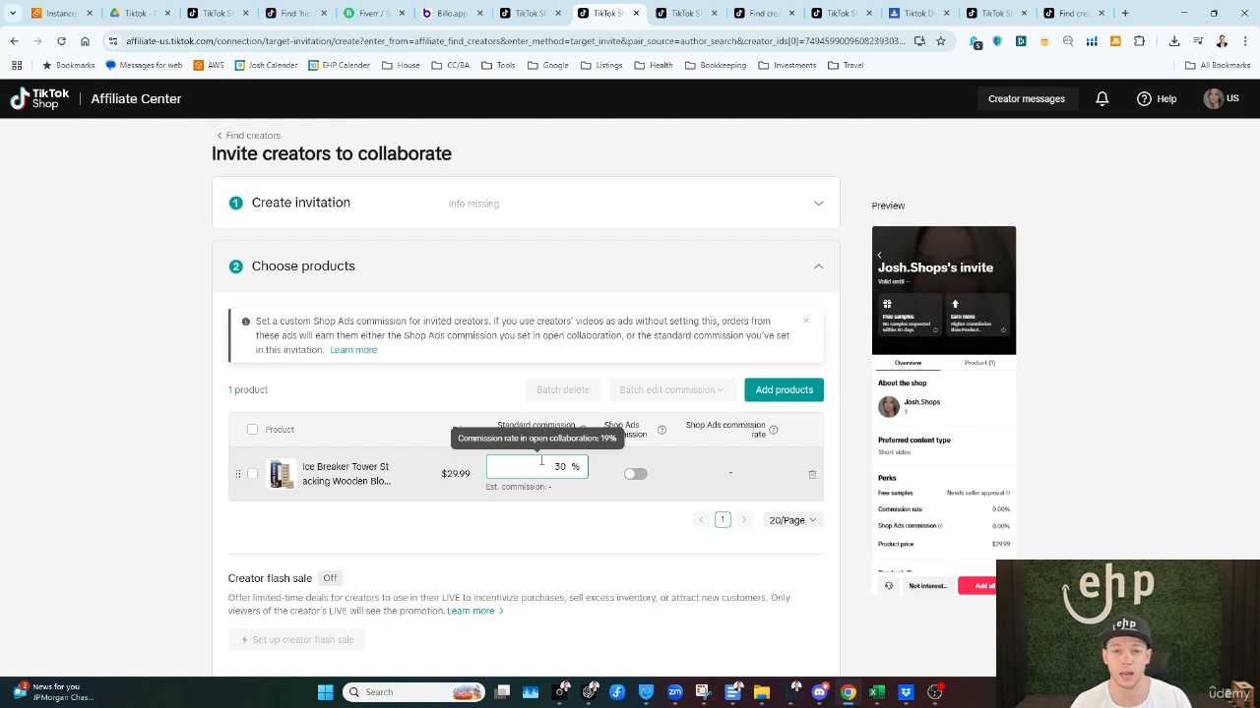
{"action": "key", "text": "BackSpace"}
{"action": "key", "text": "BackSpace"}
{"action": "type", "text": "15"}
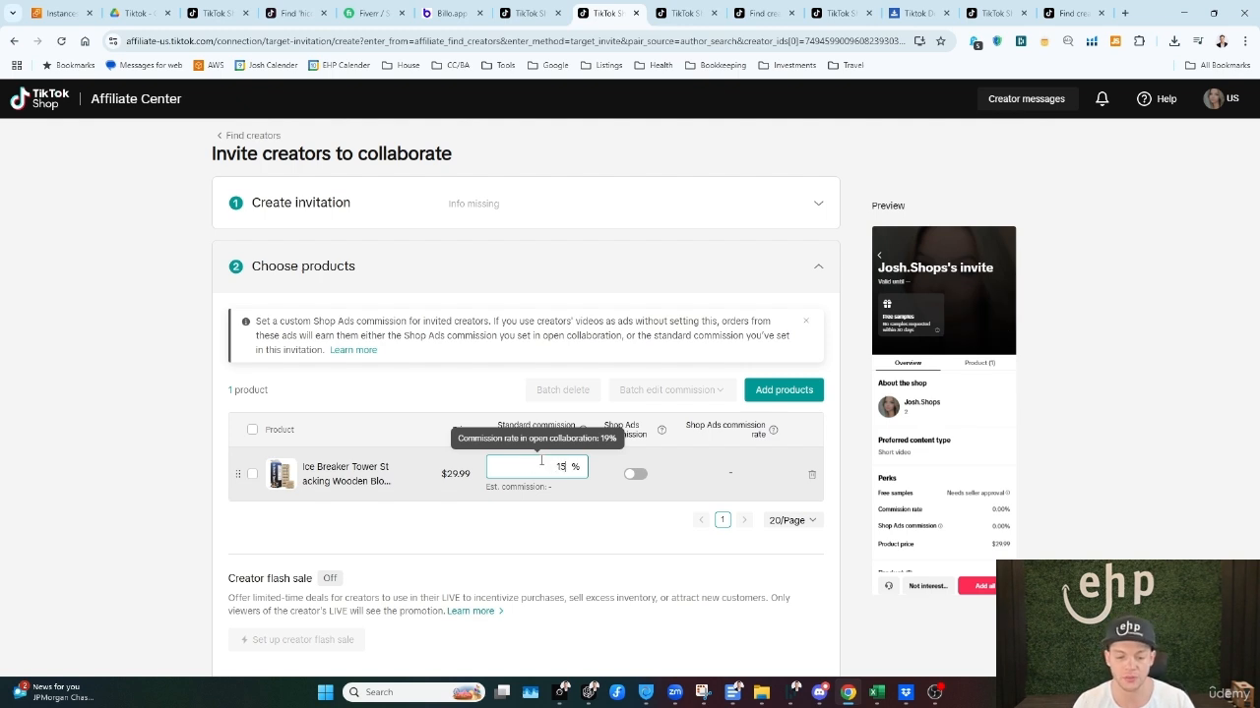
{"action": "left_click", "coordinate": [664, 465]}
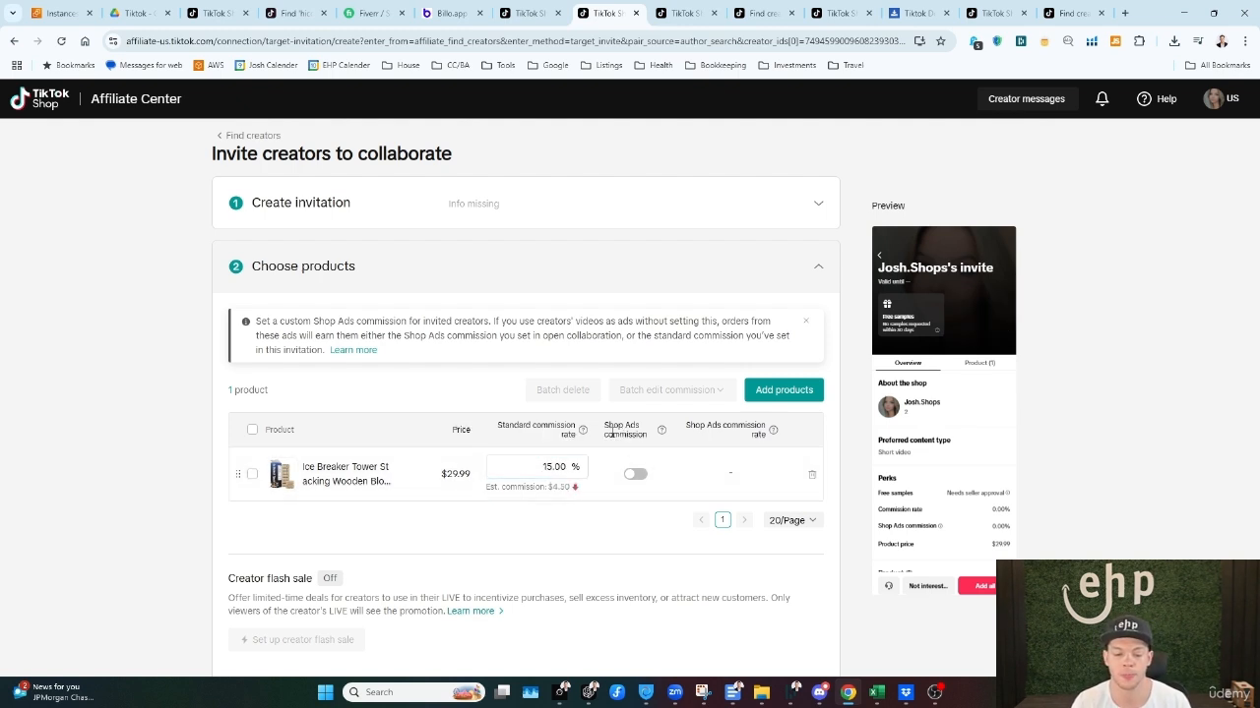
{"action": "mouse_move", "coordinate": [665, 432]}
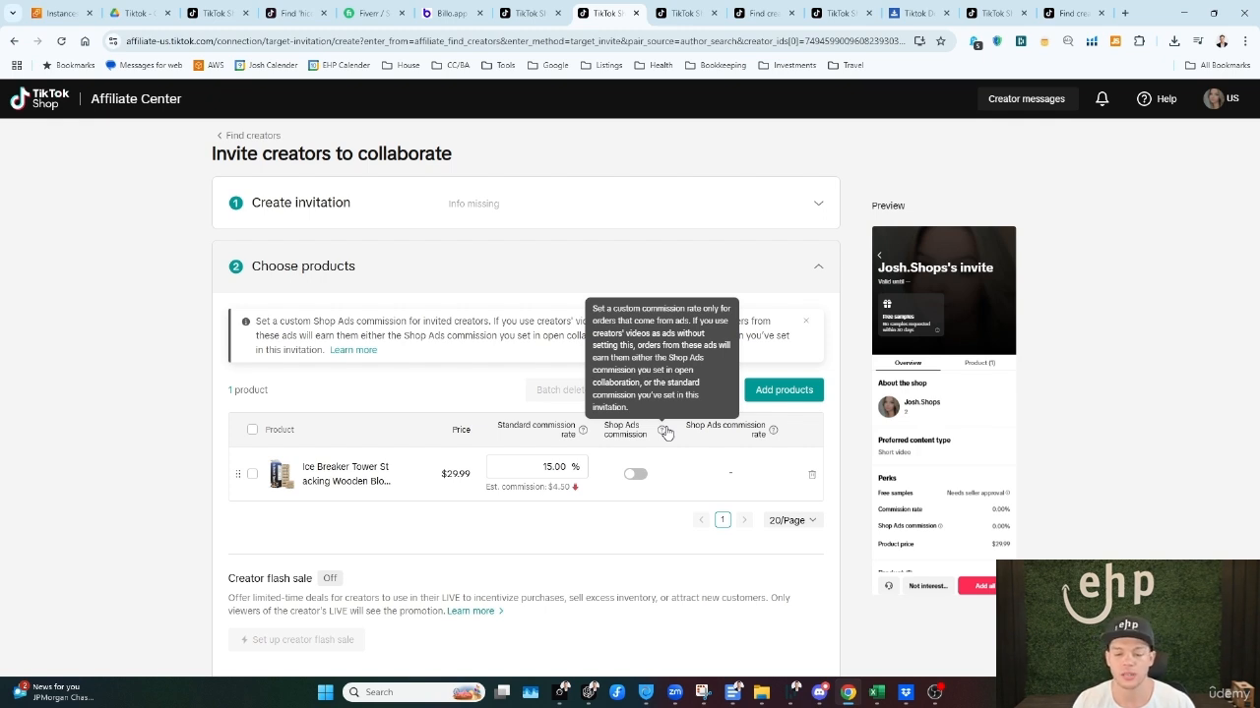
{"action": "left_click", "coordinate": [635, 474]}
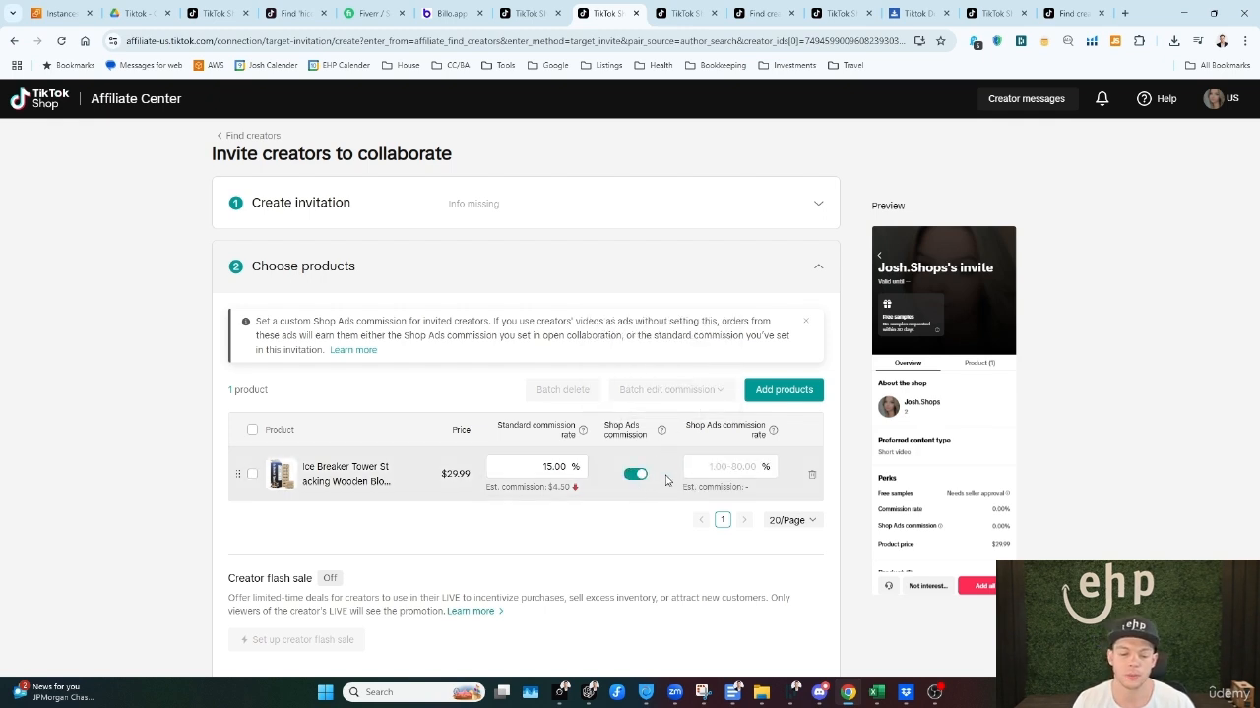
Step: Try a 10% Shop Ads commission rate for the Ice Breaker Tower, clear it and turn off its Shop Ads commission
{"action": "left_click_drag", "start_coordinate": [688, 426], "coordinate": [770, 442]}
{"action": "left_click", "coordinate": [747, 467]}
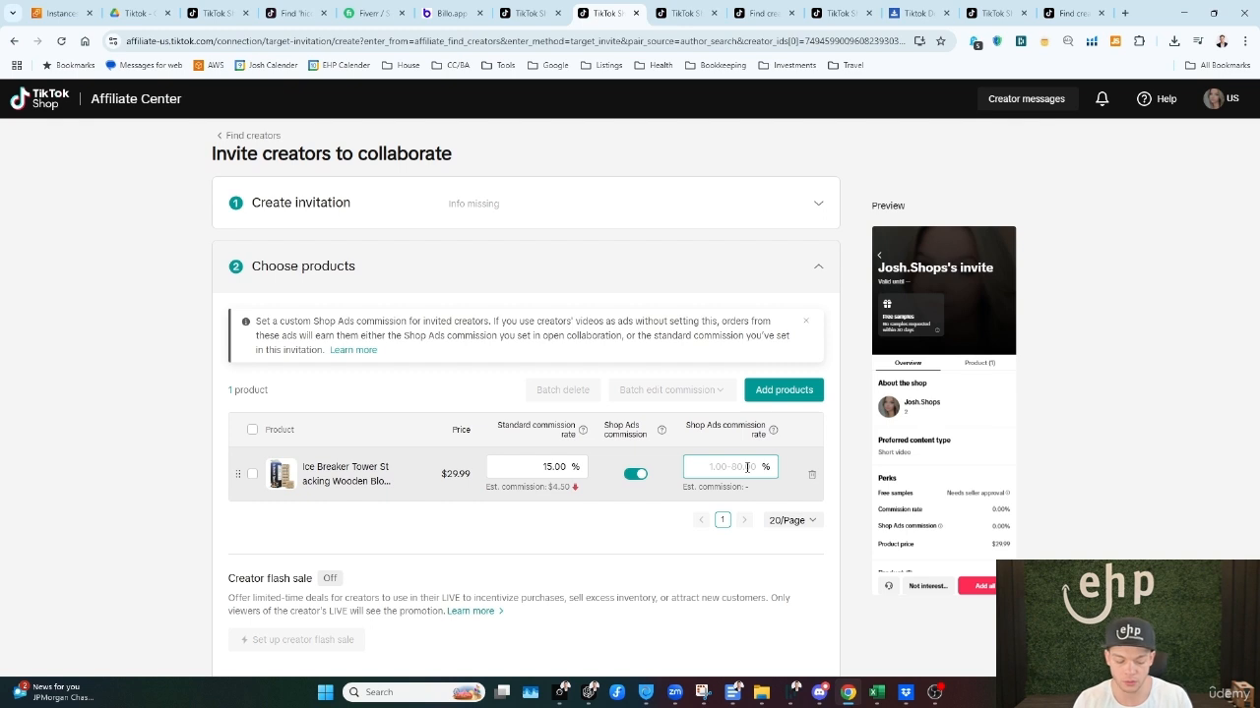
{"action": "type", "text": "10"}
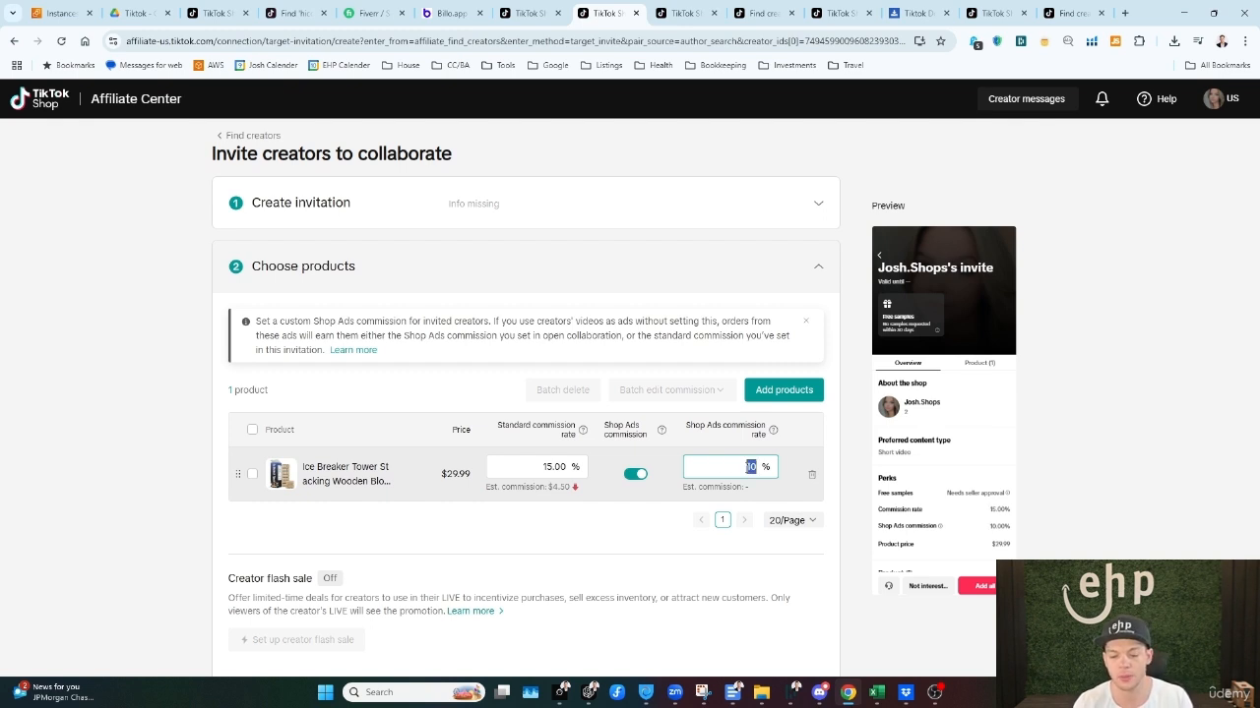
{"action": "key", "text": "BackSpace"}
{"action": "left_click", "coordinate": [628, 474]}
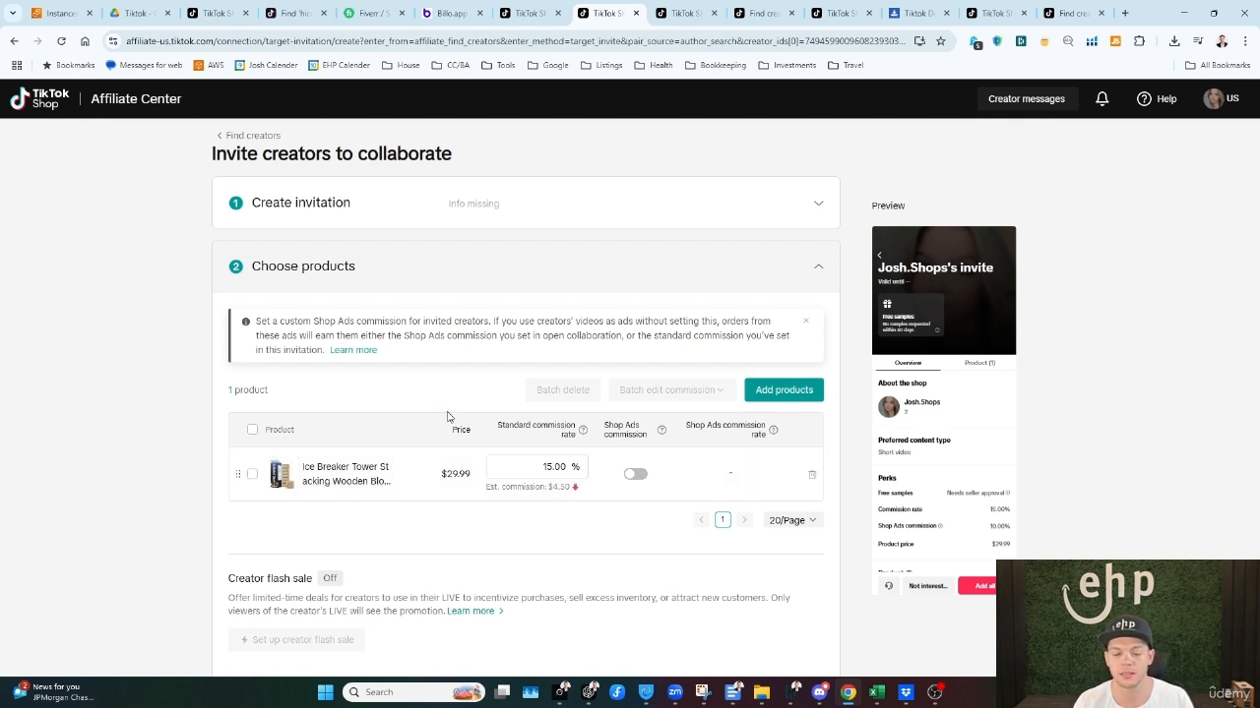
Step: Leave the collaboration invitation for the Find creators page, discarding its unsaved changes
{"action": "scroll", "coordinate": [738, 516], "scroll_direction": "down", "scroll_amount": 2}
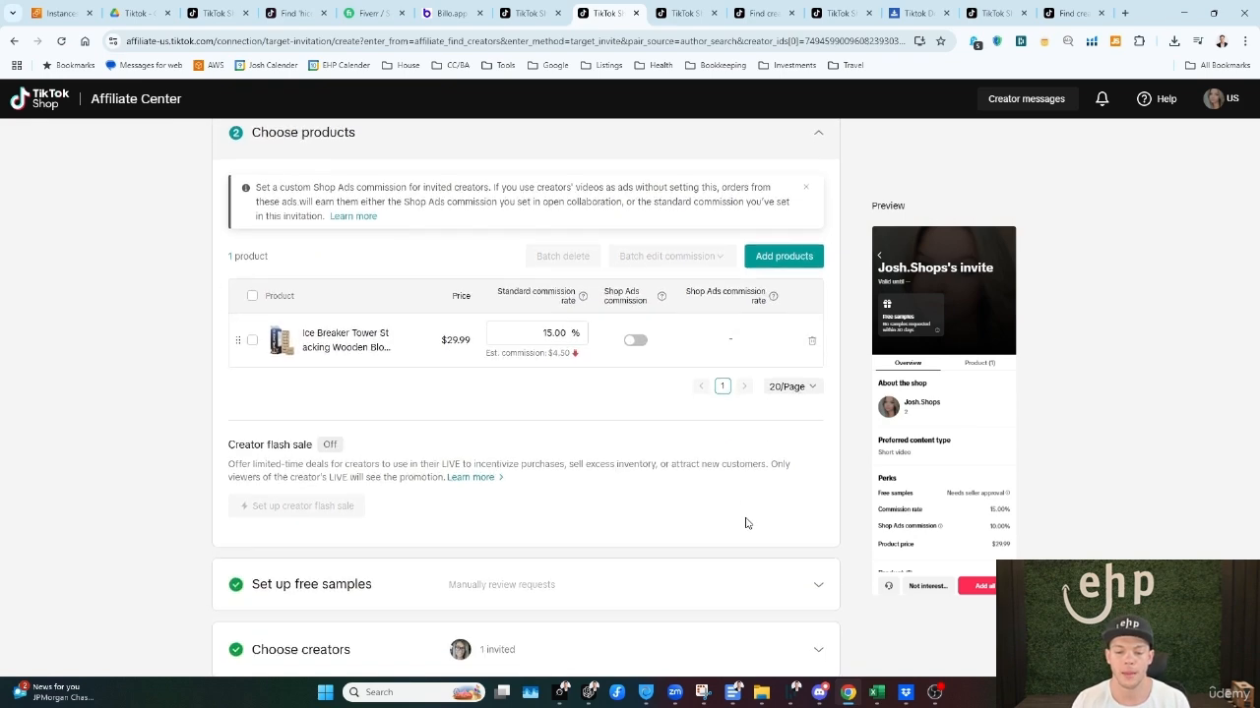
{"action": "scroll", "coordinate": [558, 450], "scroll_direction": "up", "scroll_amount": 2}
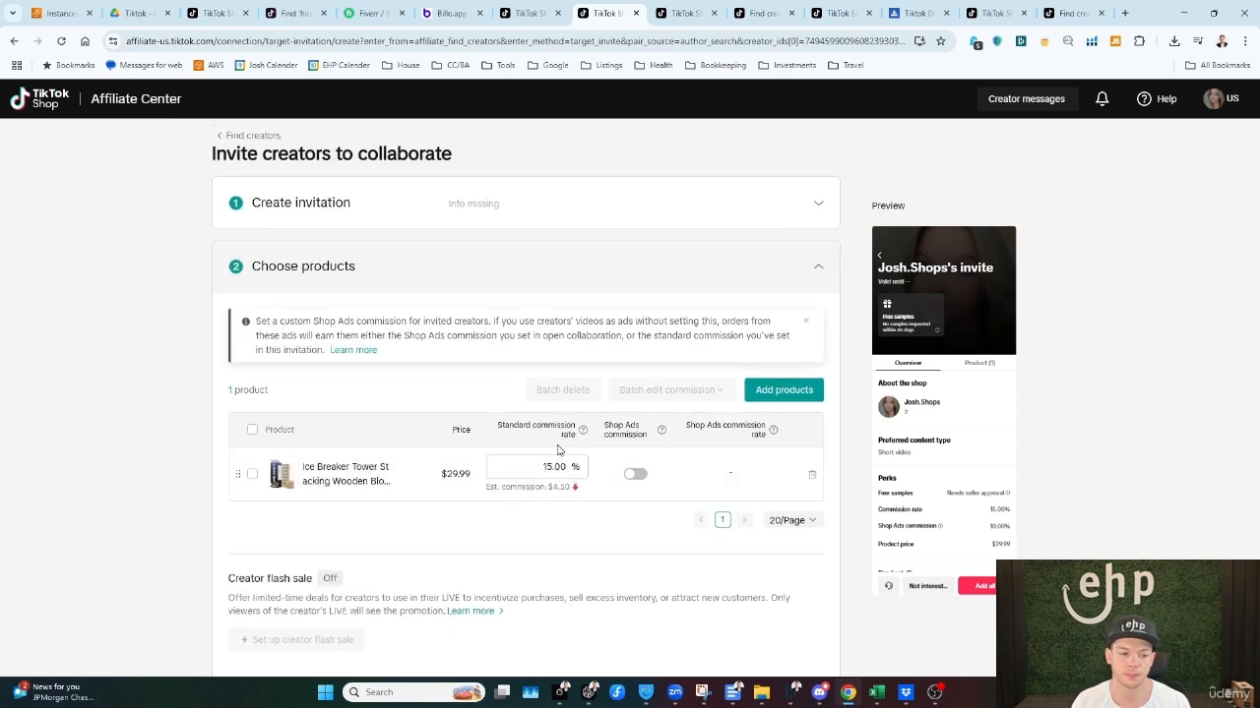
{"action": "left_click", "coordinate": [252, 136]}
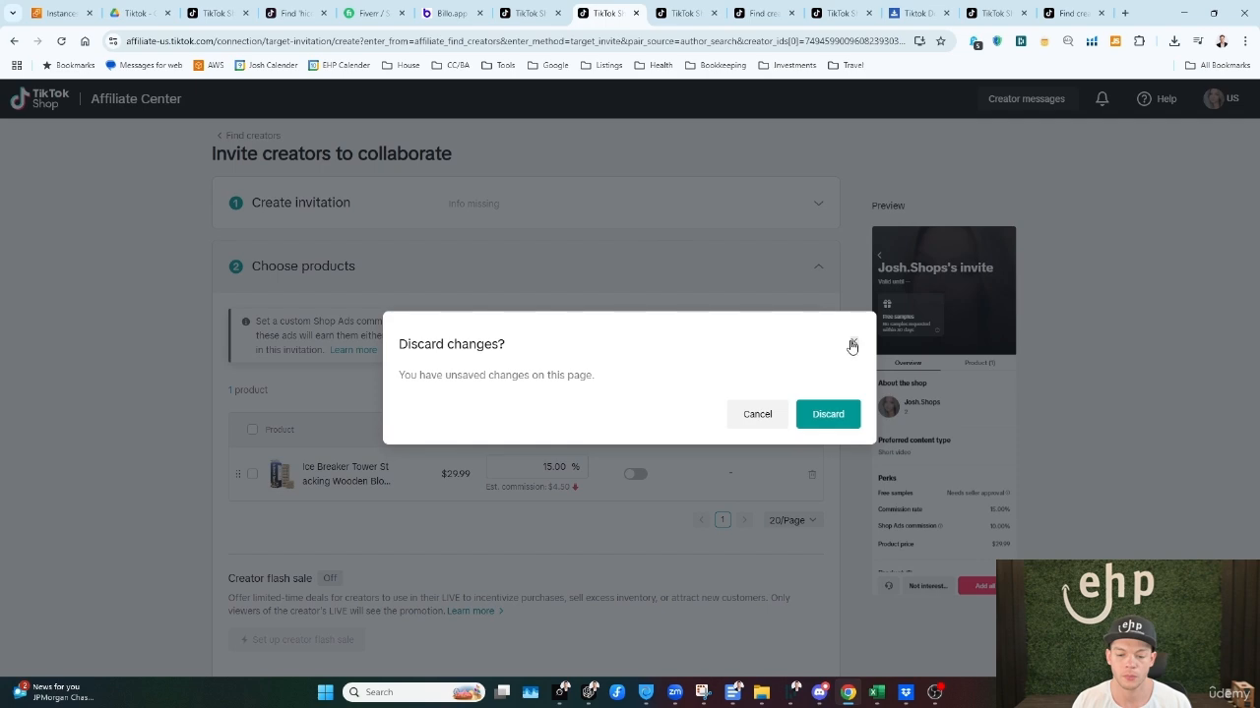
{"action": "left_click", "coordinate": [828, 413]}
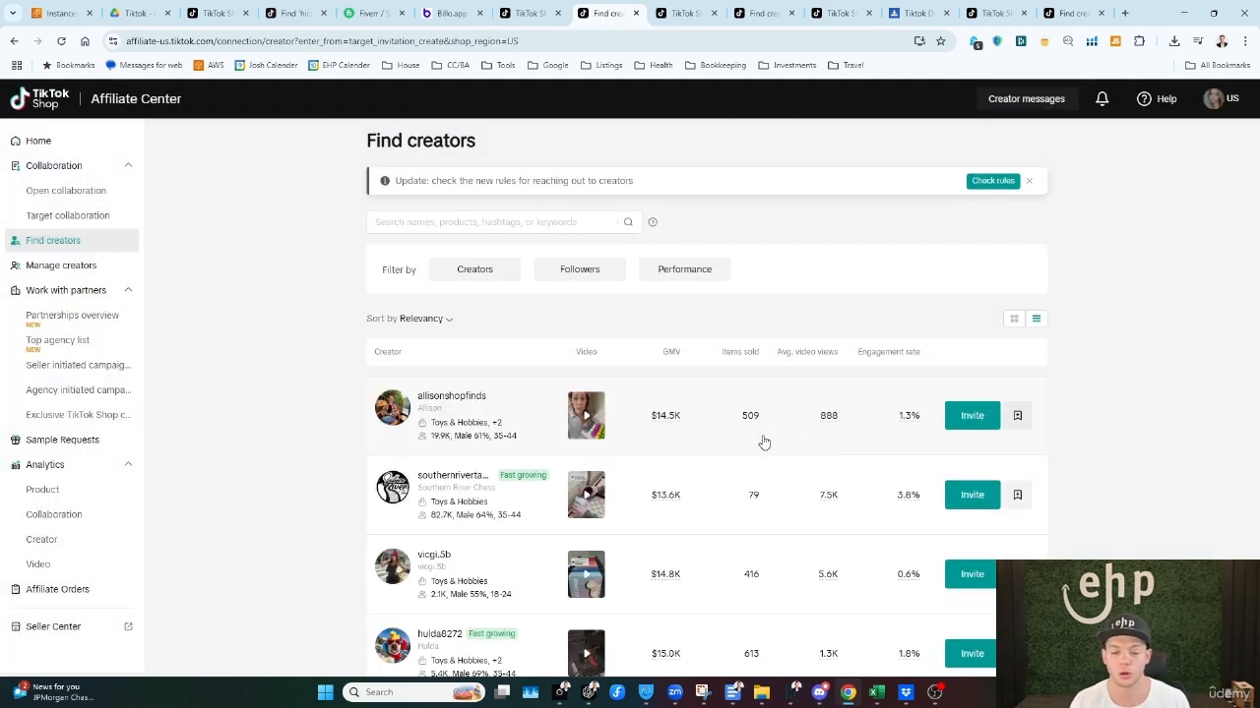
Step: Open the first listed creator's profile and message chat, read the weekly outreach limits notice and dismiss it
{"action": "left_click", "coordinate": [880, 436]}
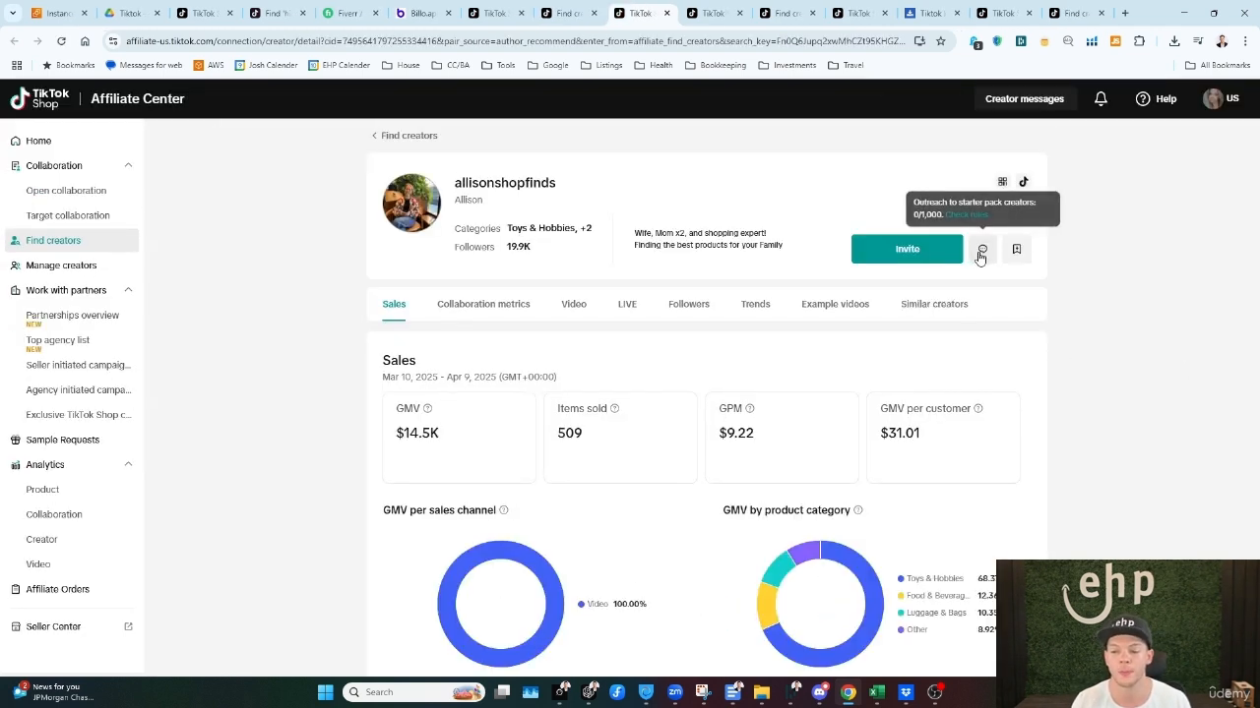
{"action": "left_click", "coordinate": [981, 252]}
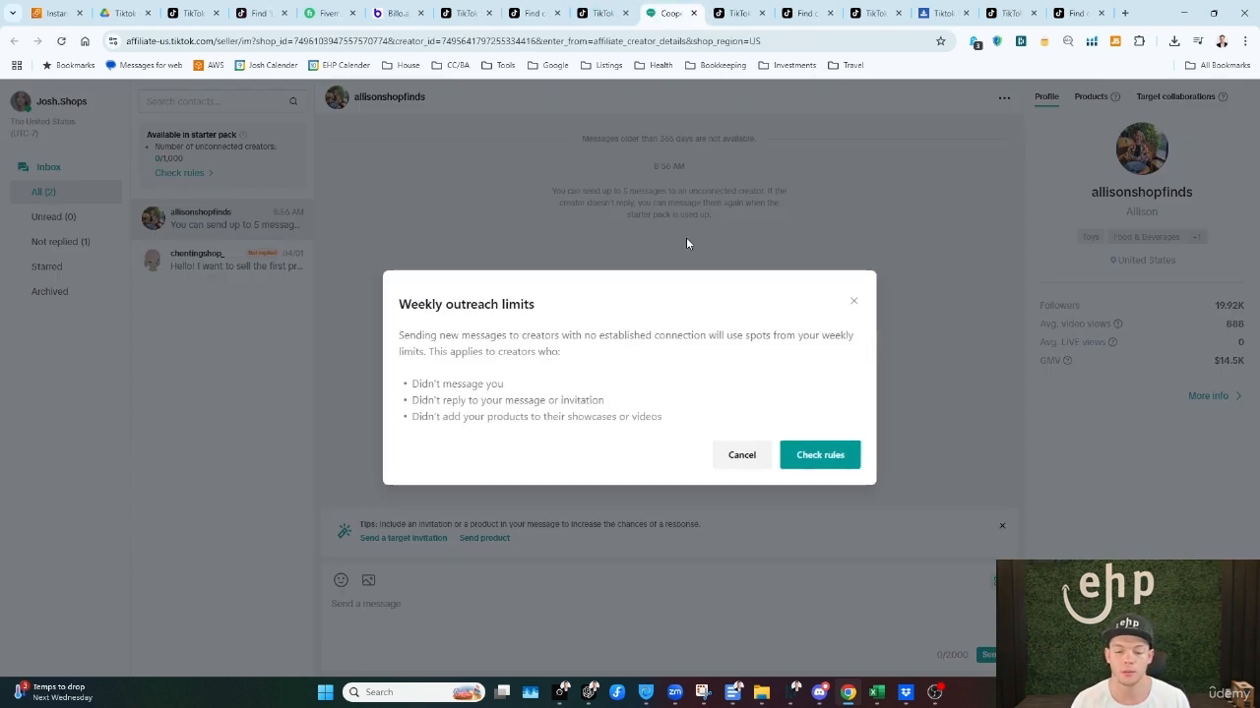
{"action": "left_click_drag", "start_coordinate": [413, 385], "coordinate": [663, 442]}
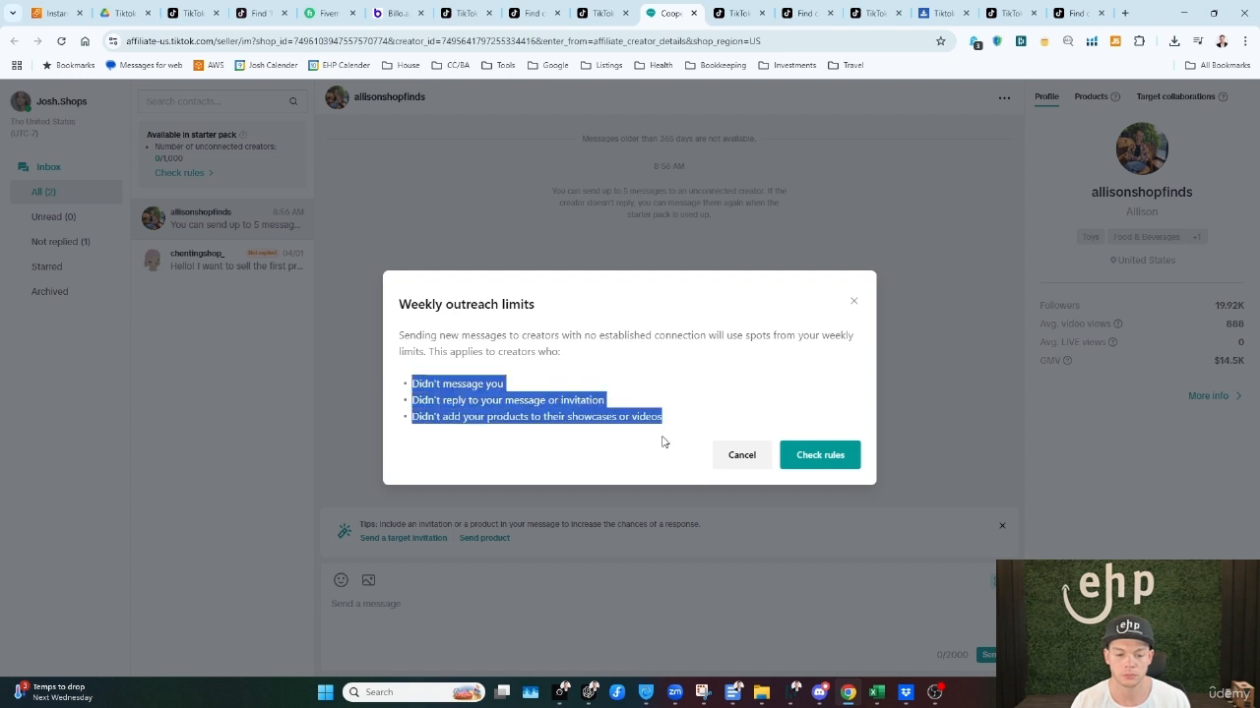
{"action": "left_click", "coordinate": [663, 442]}
{"action": "left_click", "coordinate": [742, 456]}
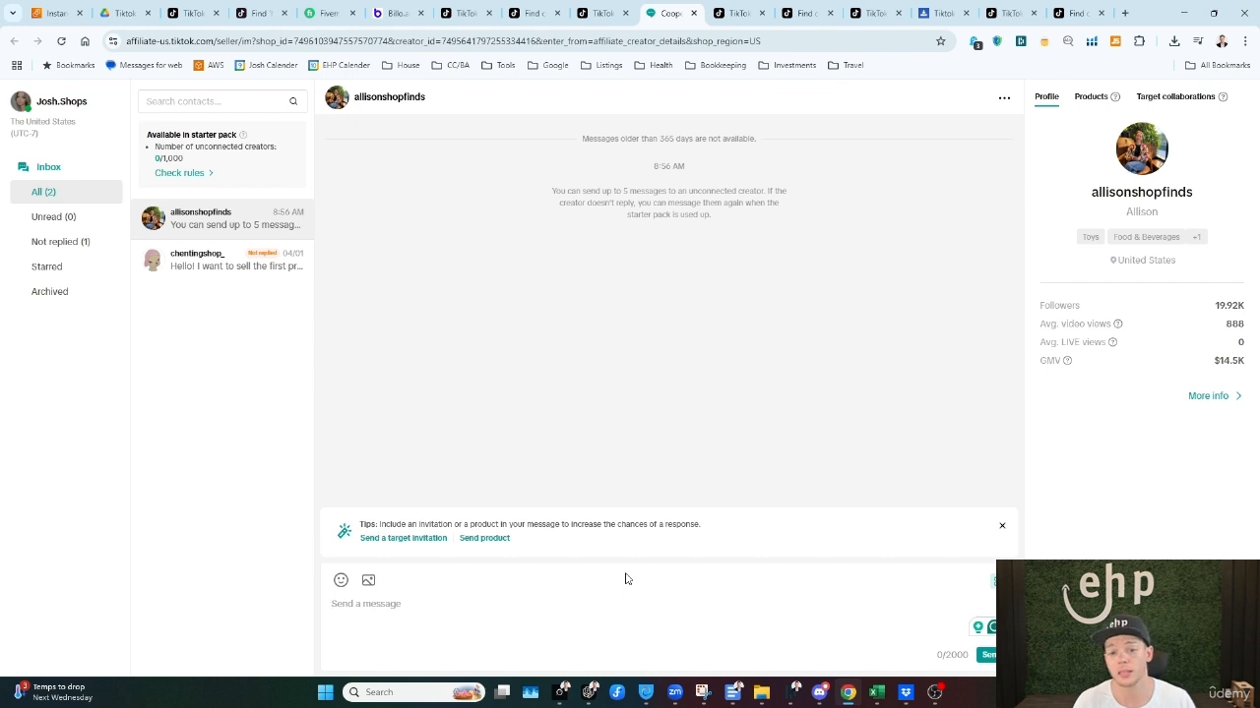
Step: Return to Find creators, search for creators promoting board games and sort the results by GMV
{"action": "left_click", "coordinate": [599, 13]}
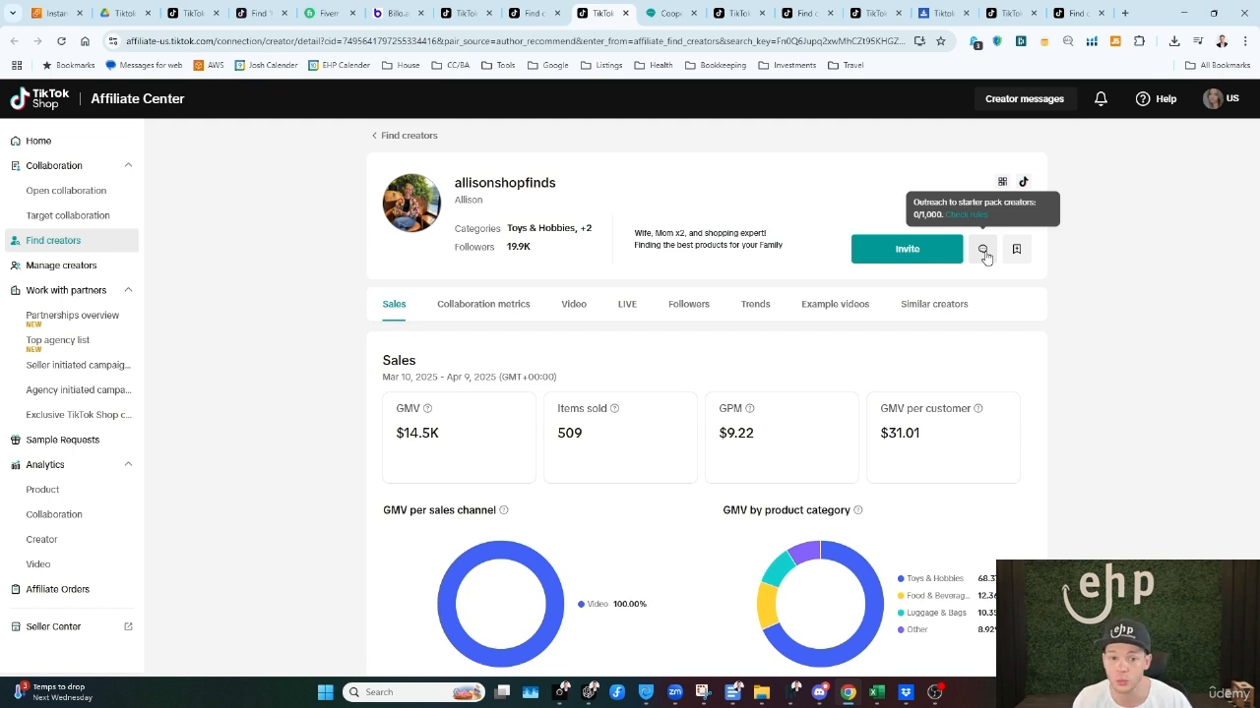
{"action": "left_click", "coordinate": [409, 135]}
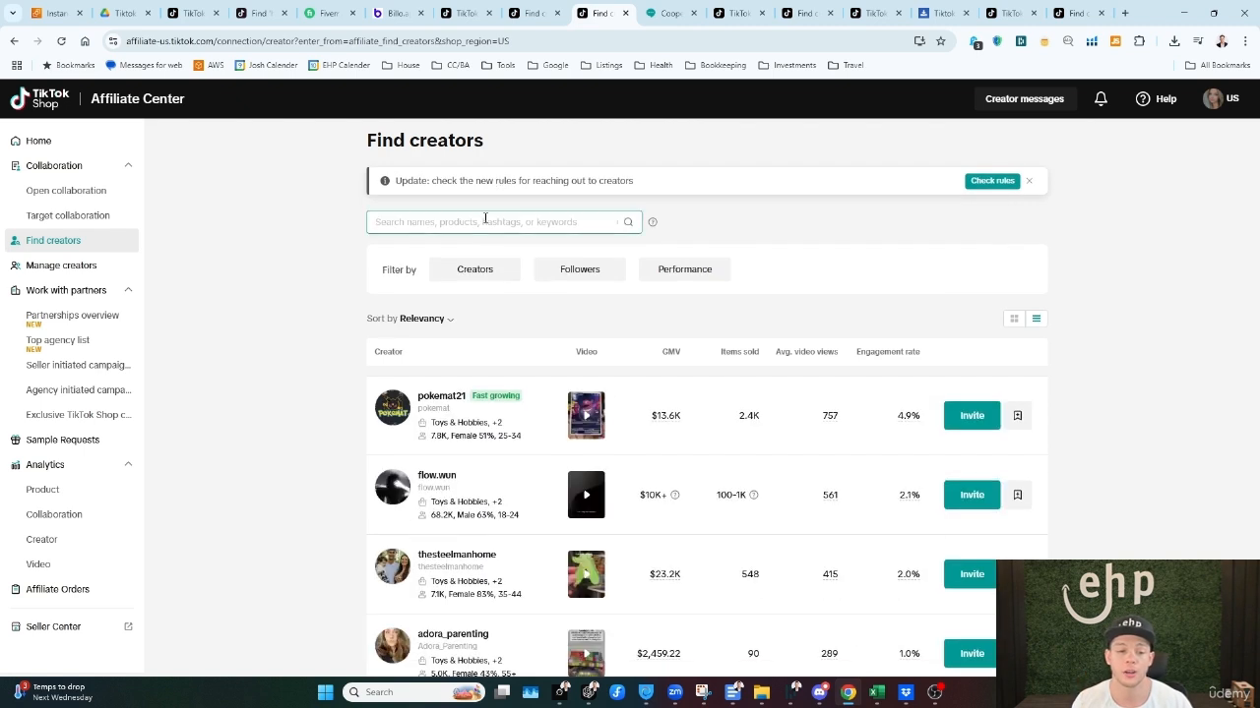
{"action": "left_click", "coordinate": [497, 221]}
{"action": "left_click", "coordinate": [458, 354]}
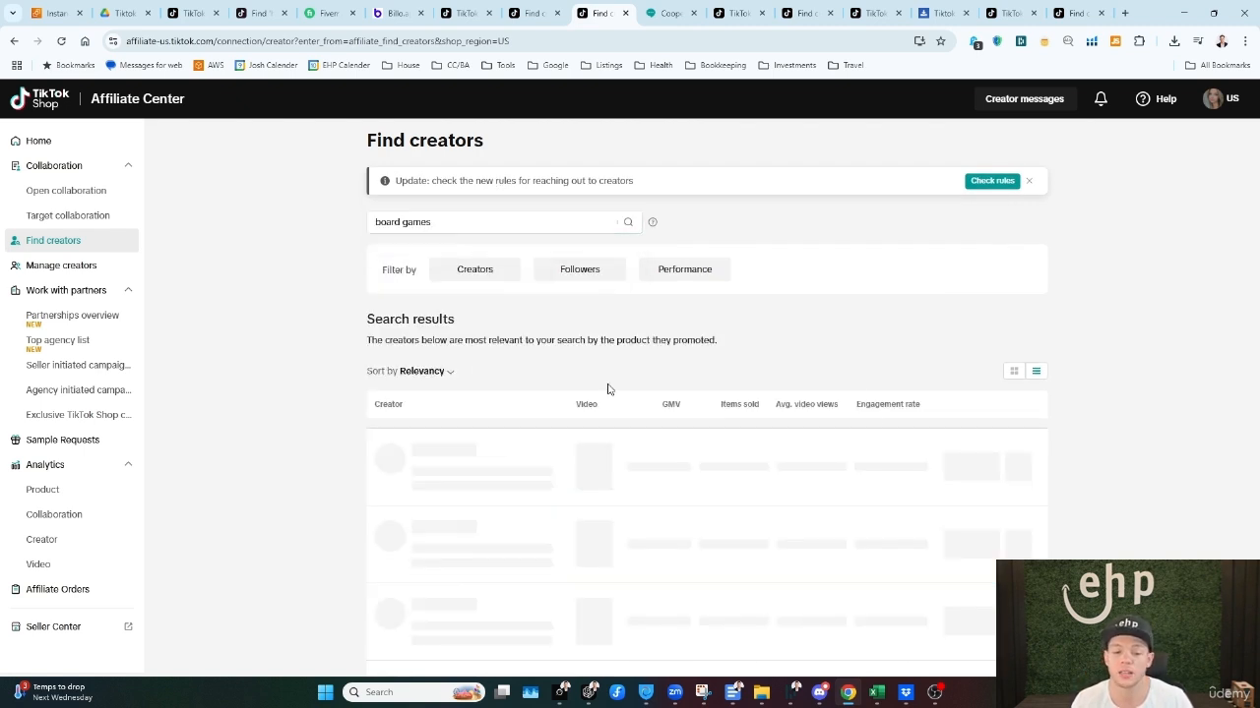
{"action": "left_click", "coordinate": [423, 373]}
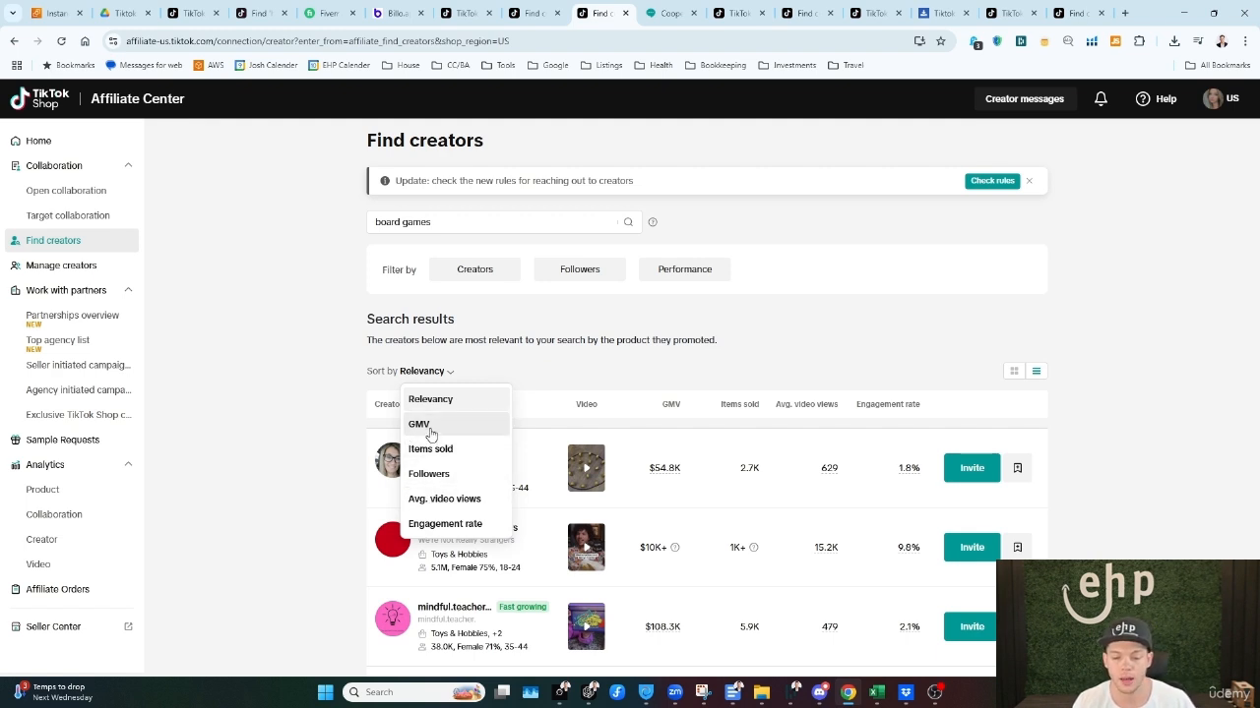
{"action": "left_click", "coordinate": [430, 425]}
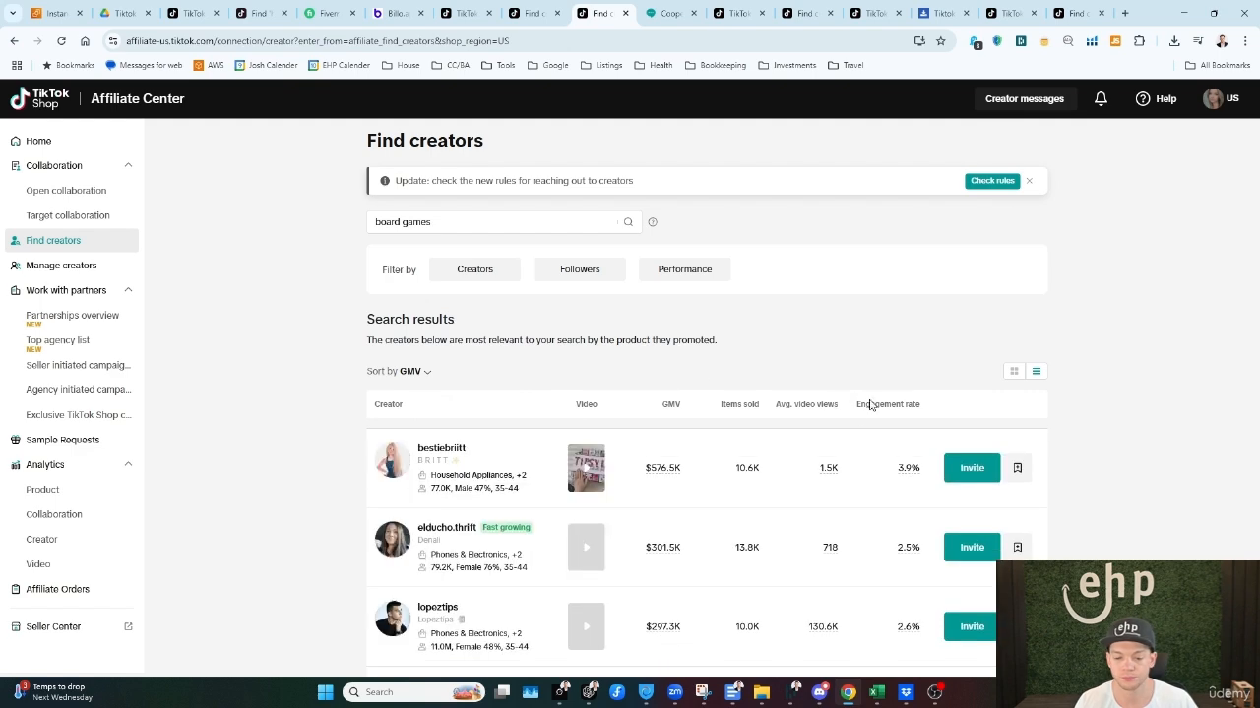
Step: Browse the GMV-sorted board games creators, comparing their sales, items sold, video views and engagement, and return to the top result
{"action": "scroll", "coordinate": [1047, 362], "scroll_direction": "down", "scroll_amount": 2}
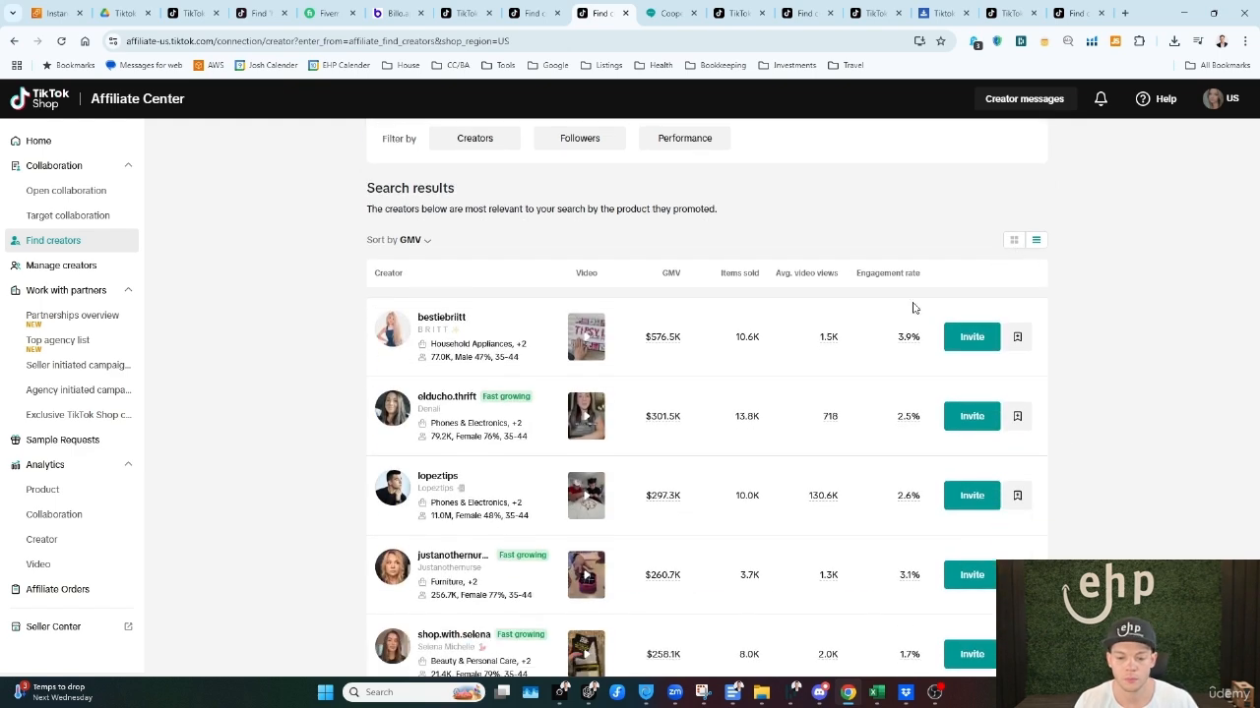
{"action": "scroll", "coordinate": [666, 253], "scroll_direction": "down", "scroll_amount": 2}
{"action": "scroll", "coordinate": [670, 374], "scroll_direction": "down", "scroll_amount": 5}
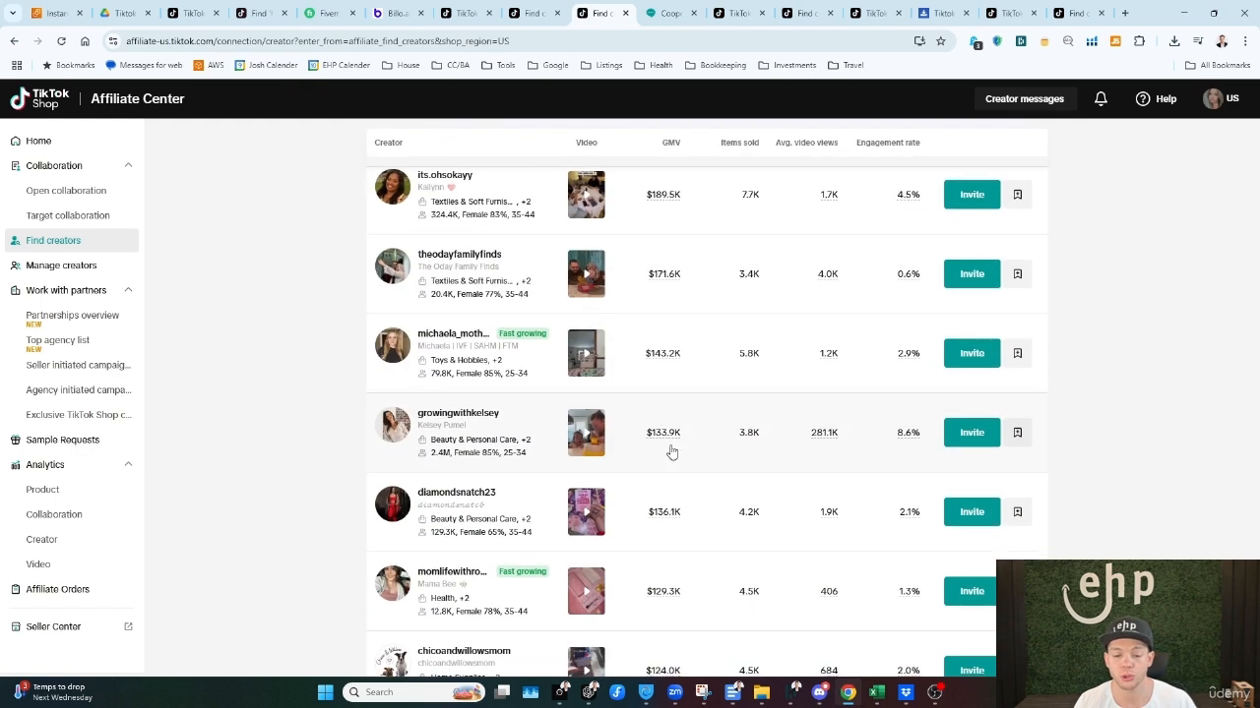
{"action": "scroll", "coordinate": [679, 472], "scroll_direction": "down", "scroll_amount": 10}
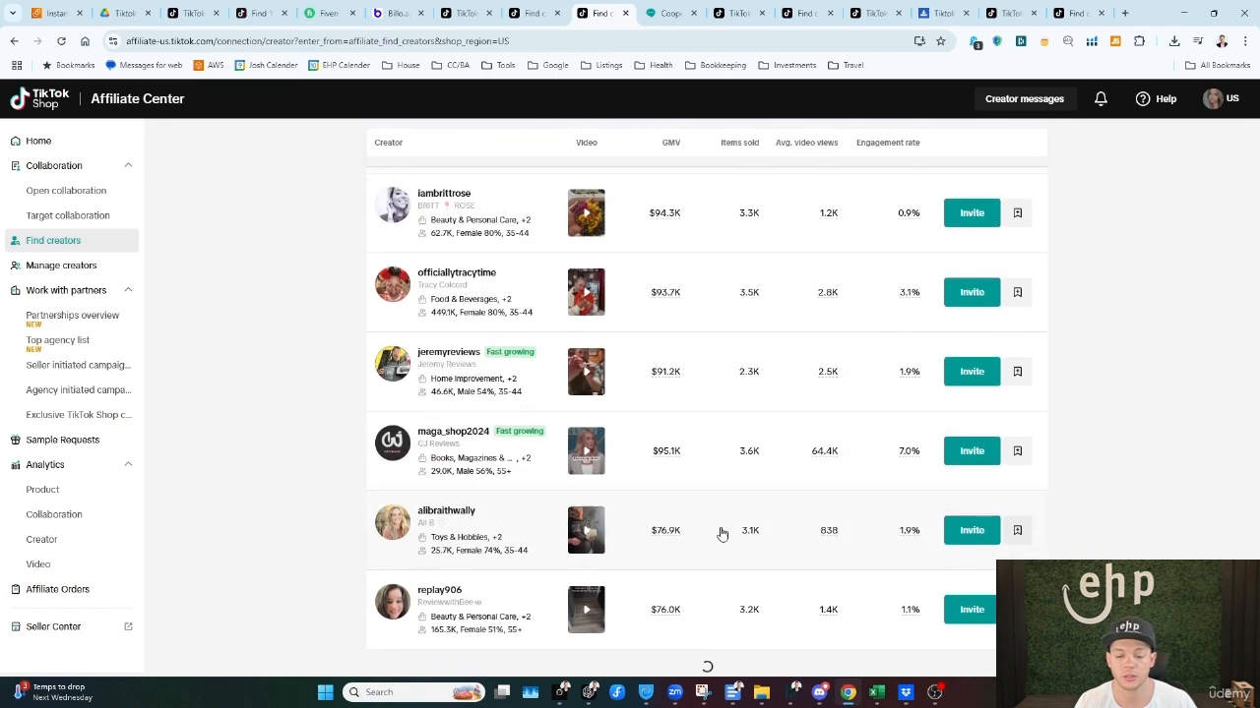
{"action": "scroll", "coordinate": [689, 561], "scroll_direction": "down", "scroll_amount": 10}
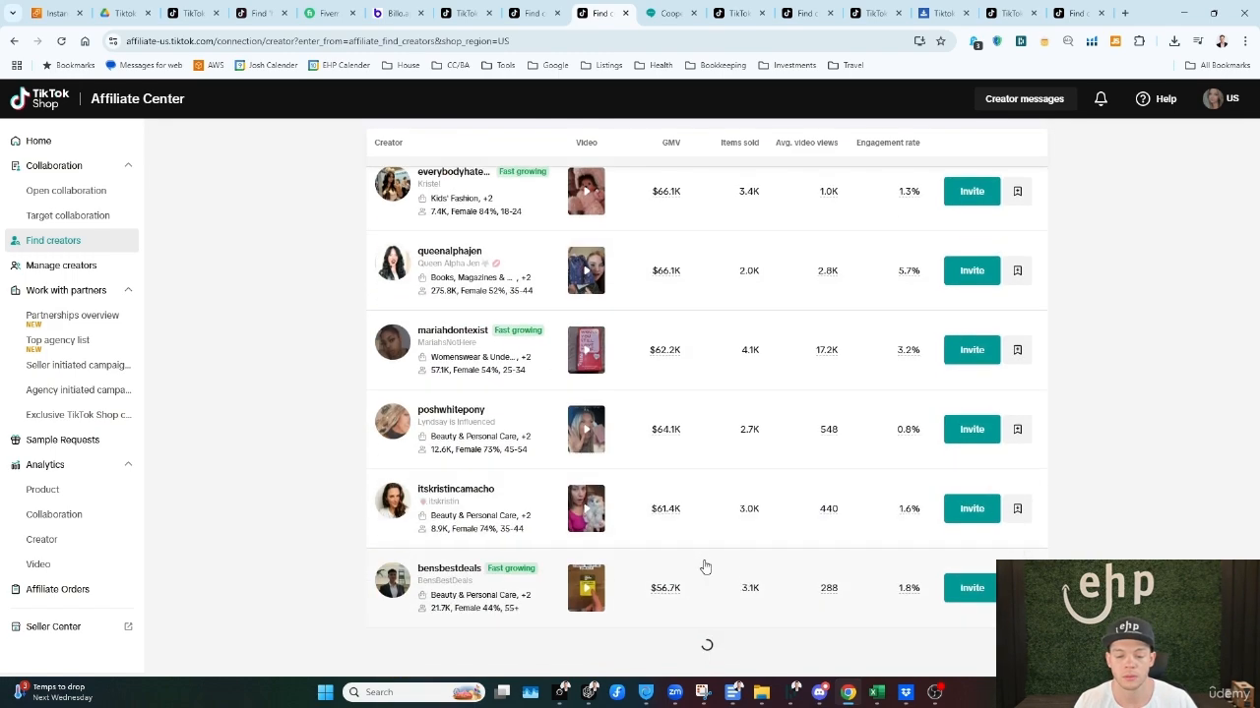
{"action": "scroll", "coordinate": [684, 575], "scroll_direction": "down", "scroll_amount": 8}
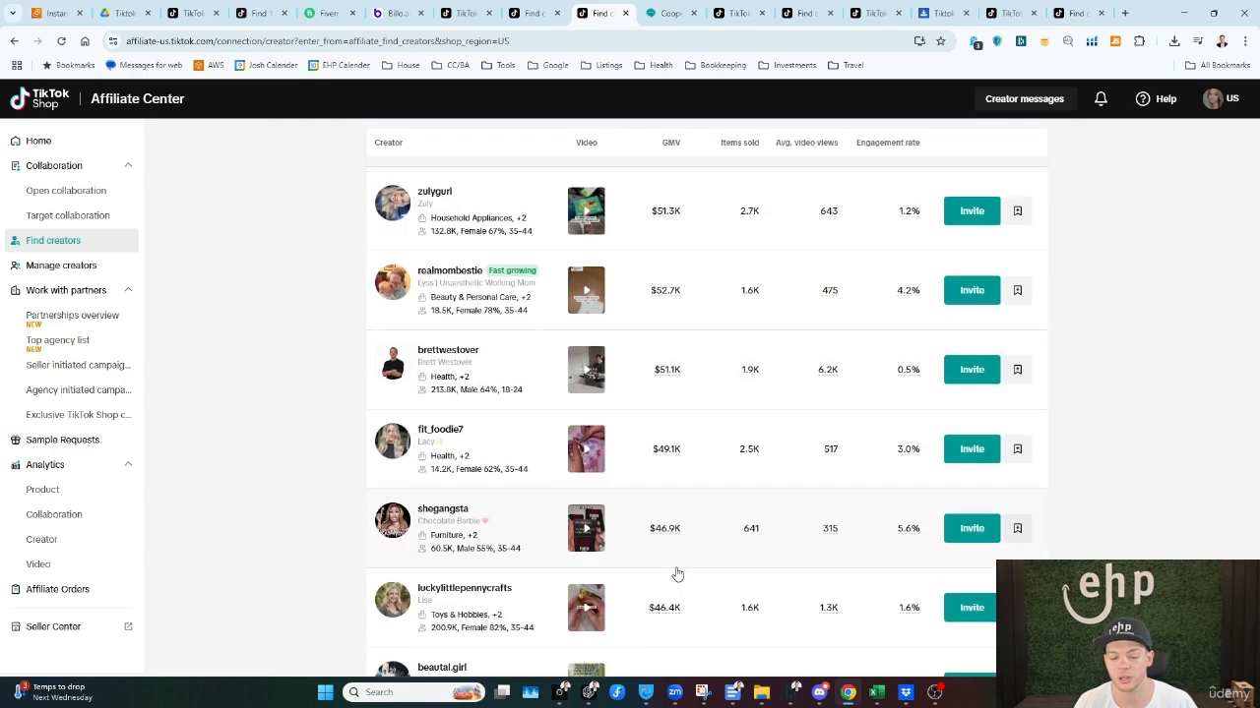
{"action": "scroll", "coordinate": [679, 600], "scroll_direction": "down", "scroll_amount": 4}
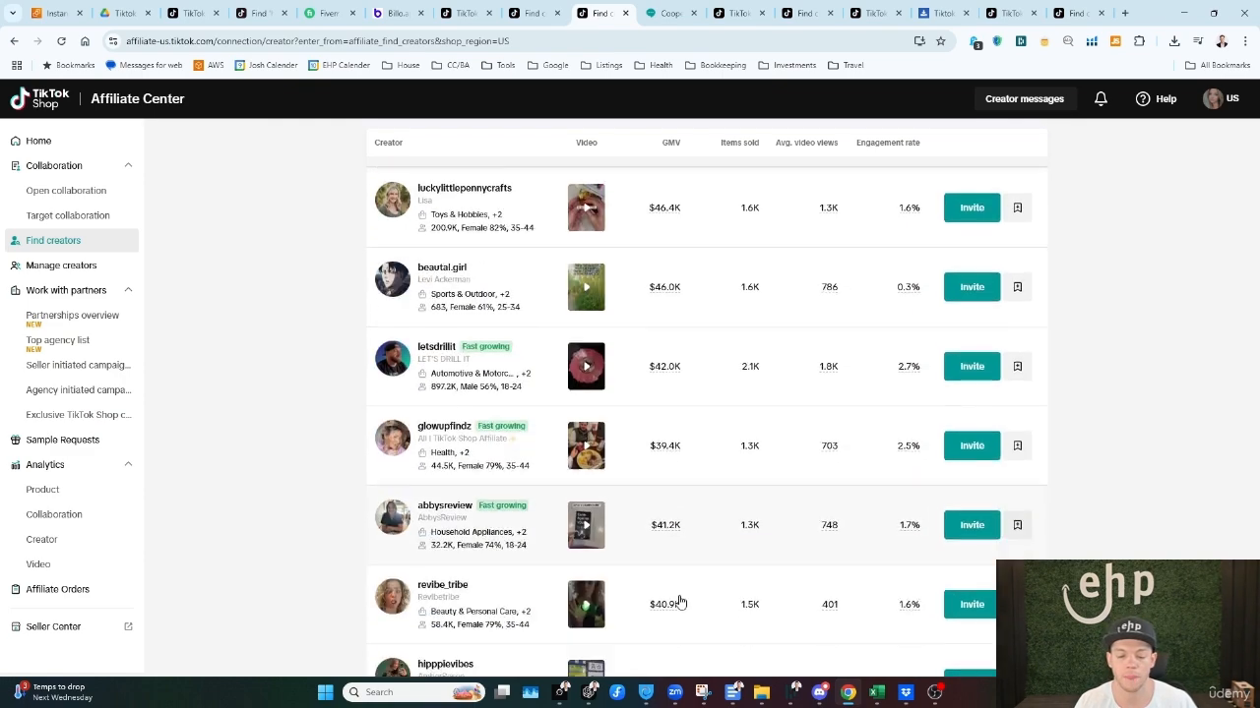
{"action": "scroll", "coordinate": [679, 604], "scroll_direction": "down", "scroll_amount": 5}
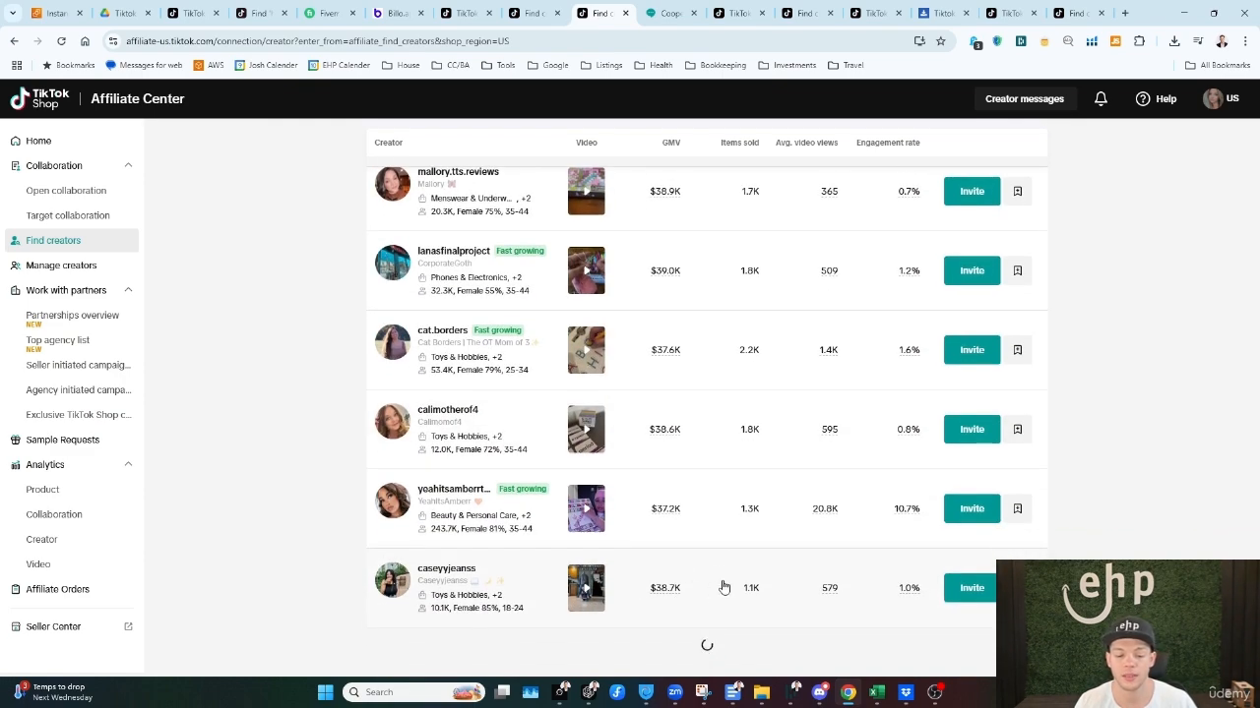
{"action": "scroll", "coordinate": [758, 492], "scroll_direction": "down", "scroll_amount": 10}
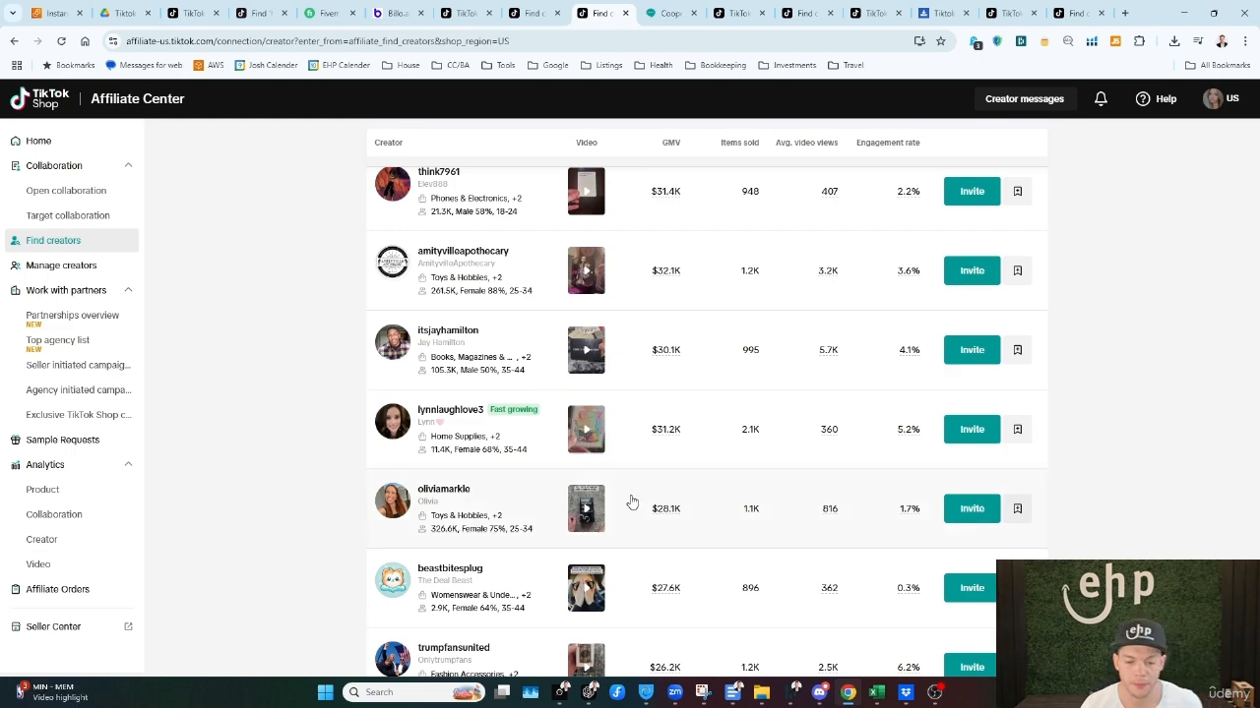
{"action": "scroll", "coordinate": [689, 482], "scroll_direction": "down", "scroll_amount": 4}
{"action": "scroll", "coordinate": [689, 452], "scroll_direction": "down", "scroll_amount": 10}
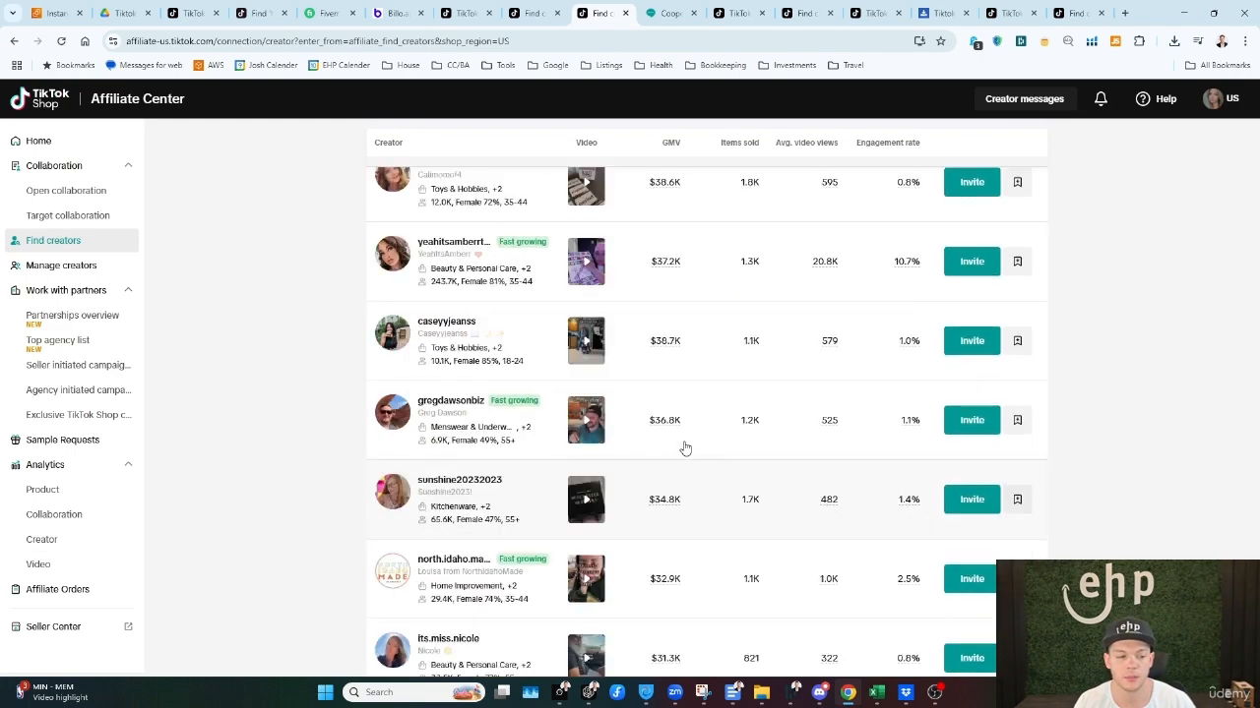
{"action": "scroll", "coordinate": [677, 425], "scroll_direction": "up", "scroll_amount": 20}
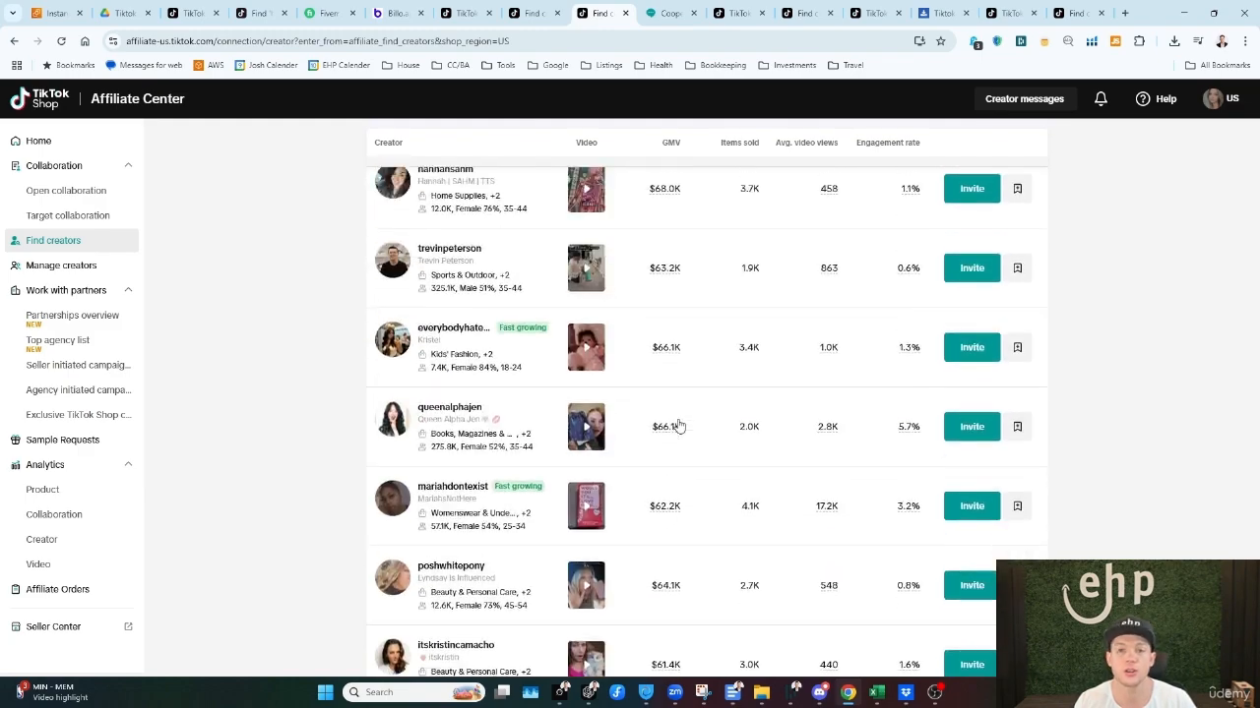
{"action": "scroll", "coordinate": [677, 425], "scroll_direction": "up", "scroll_amount": 15}
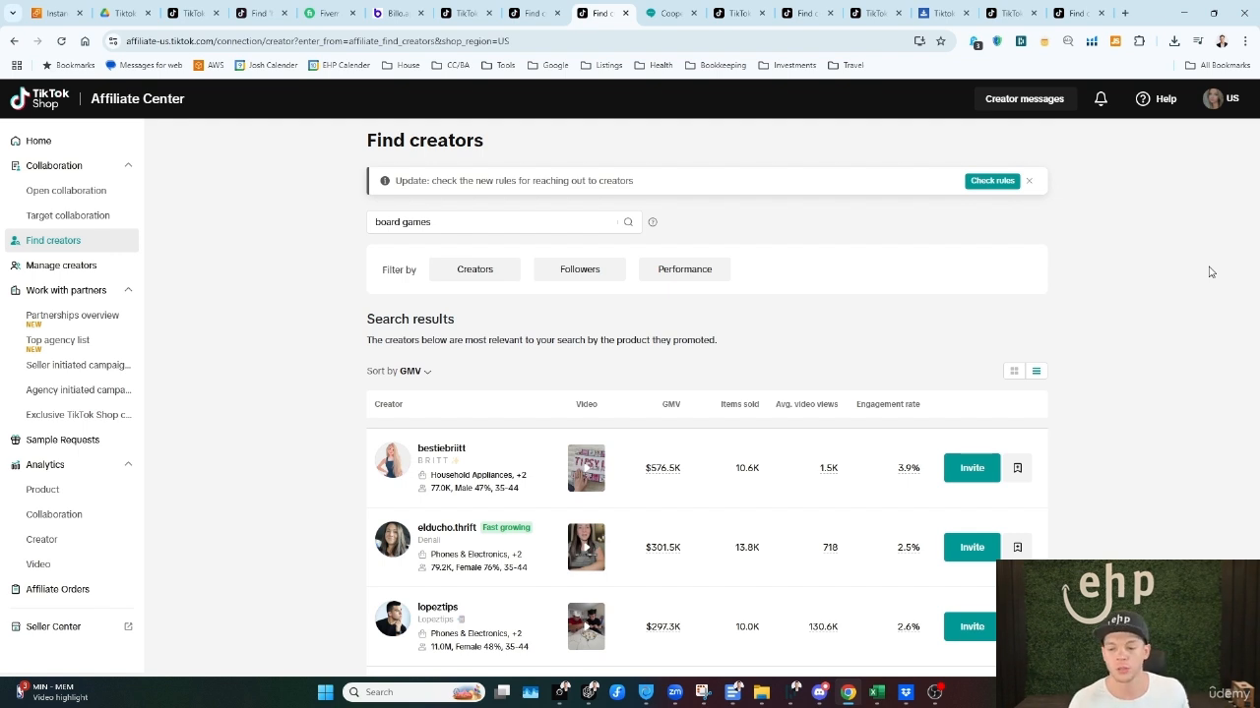
Step: Preview the top creator's Tipsy Land board game video at several points and close it
{"action": "scroll", "coordinate": [1079, 324], "scroll_direction": "down", "scroll_amount": 1}
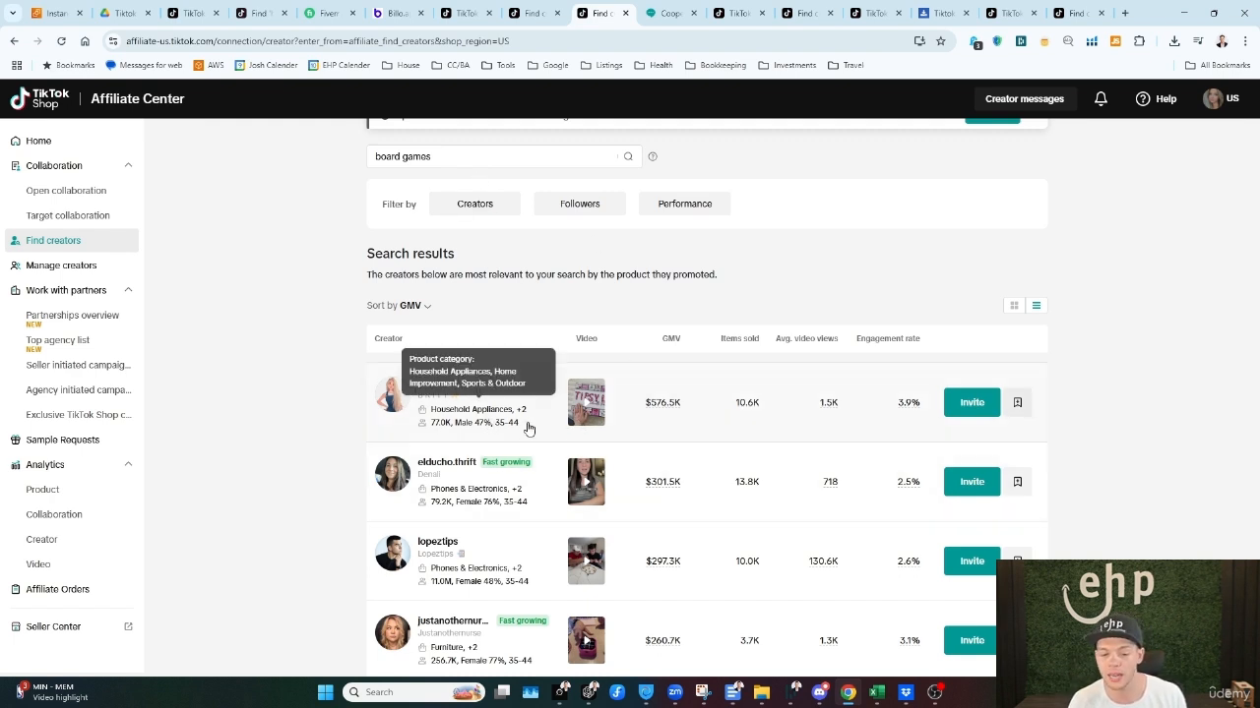
{"action": "left_click", "coordinate": [590, 418]}
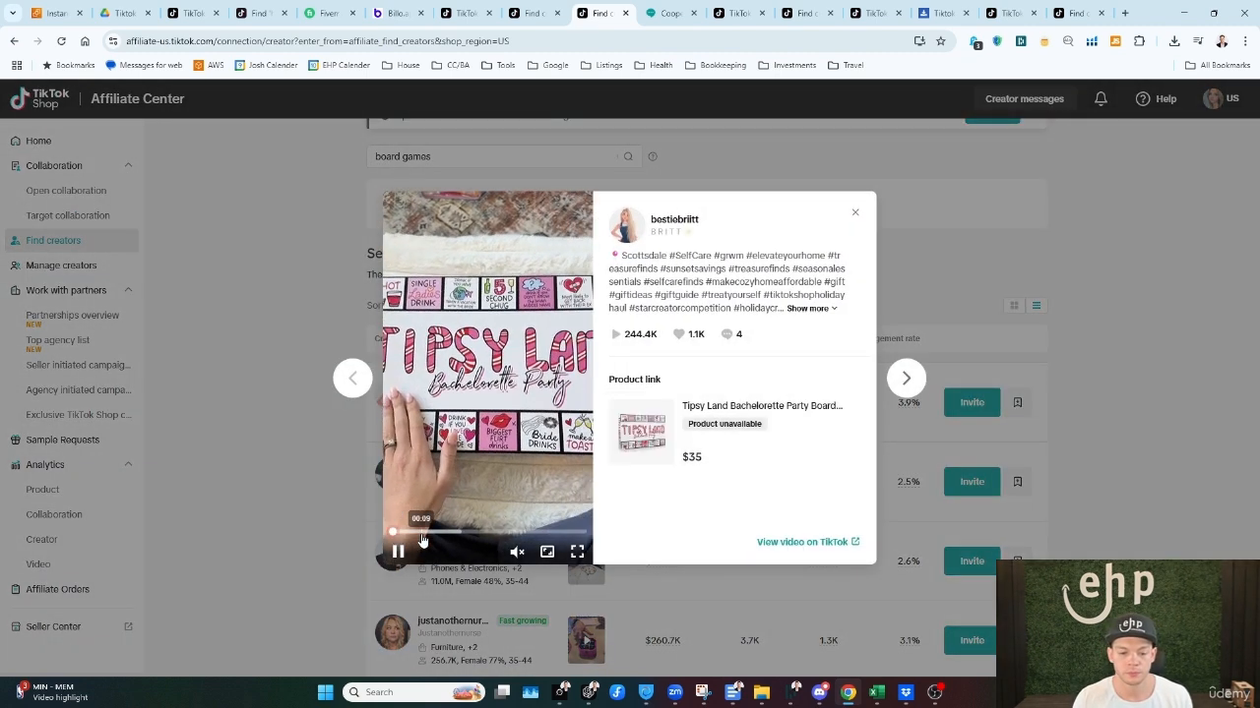
{"action": "left_click", "coordinate": [434, 534]}
{"action": "left_click", "coordinate": [466, 534]}
{"action": "left_click", "coordinate": [501, 534]}
{"action": "left_click", "coordinate": [532, 534]}
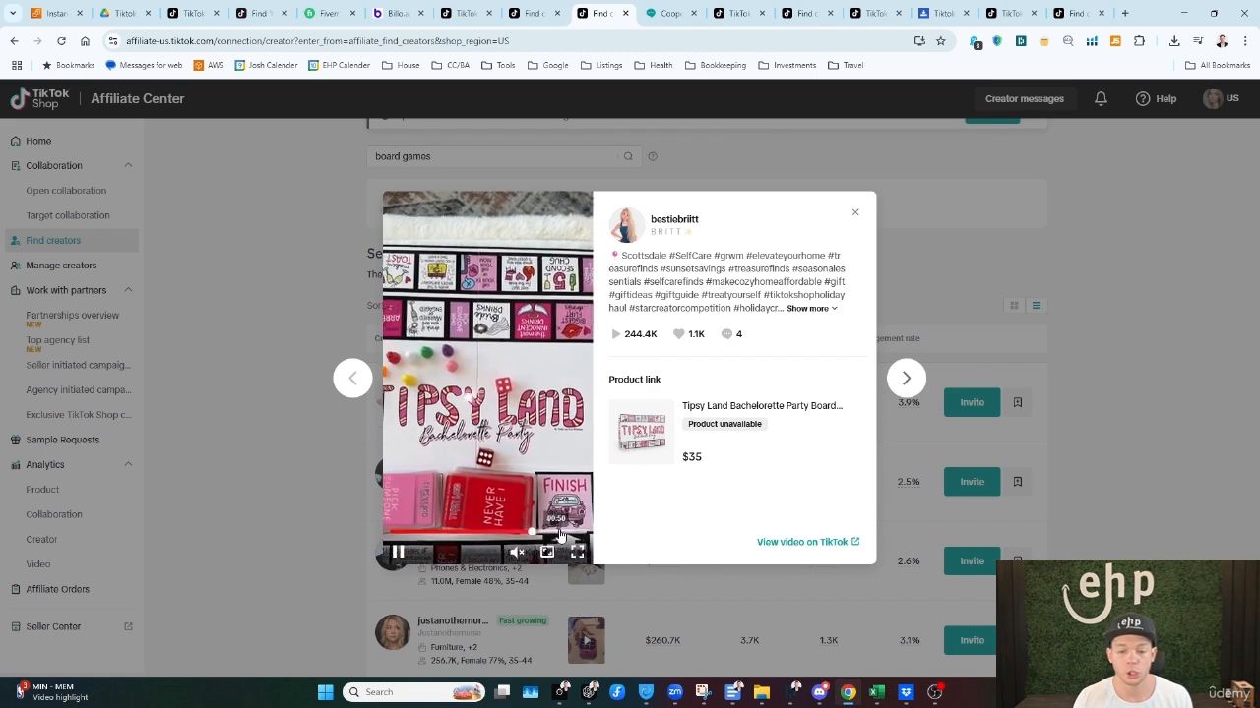
{"action": "left_click", "coordinate": [856, 214]}
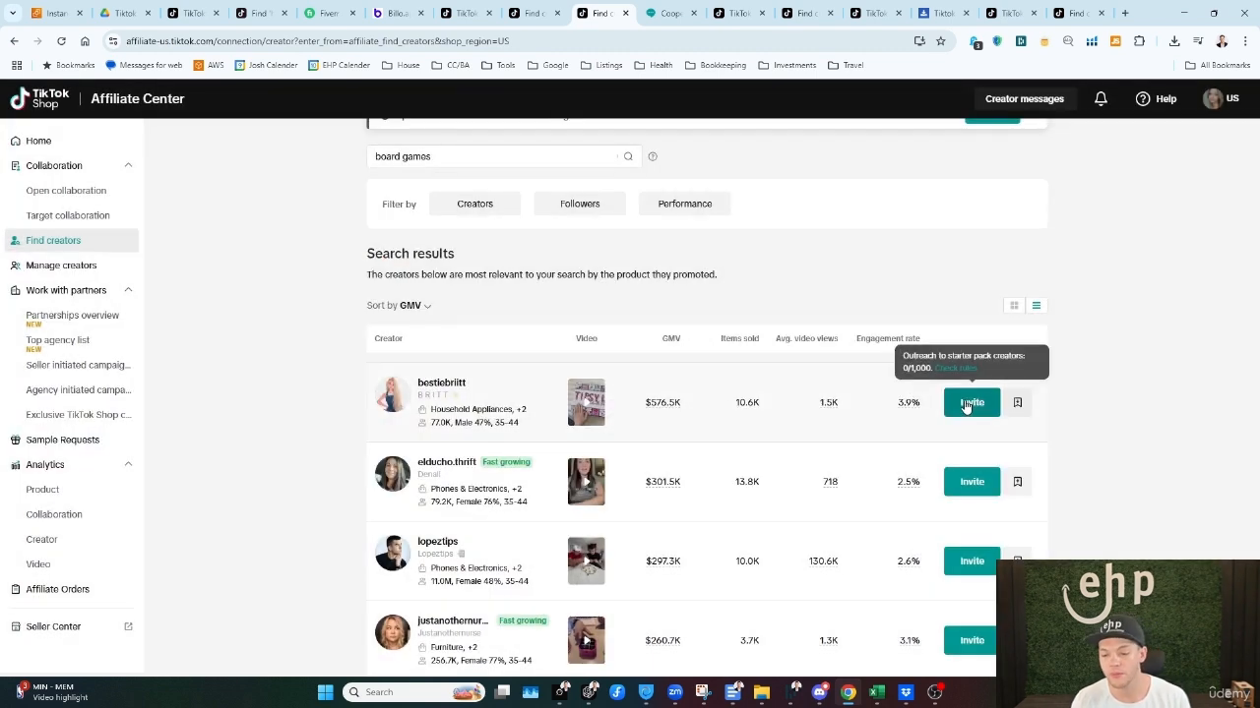
Step: Check the top creator's invitation dialog, close it and open the creator's profile to review sales and collaboration metrics
{"action": "left_click", "coordinate": [969, 403]}
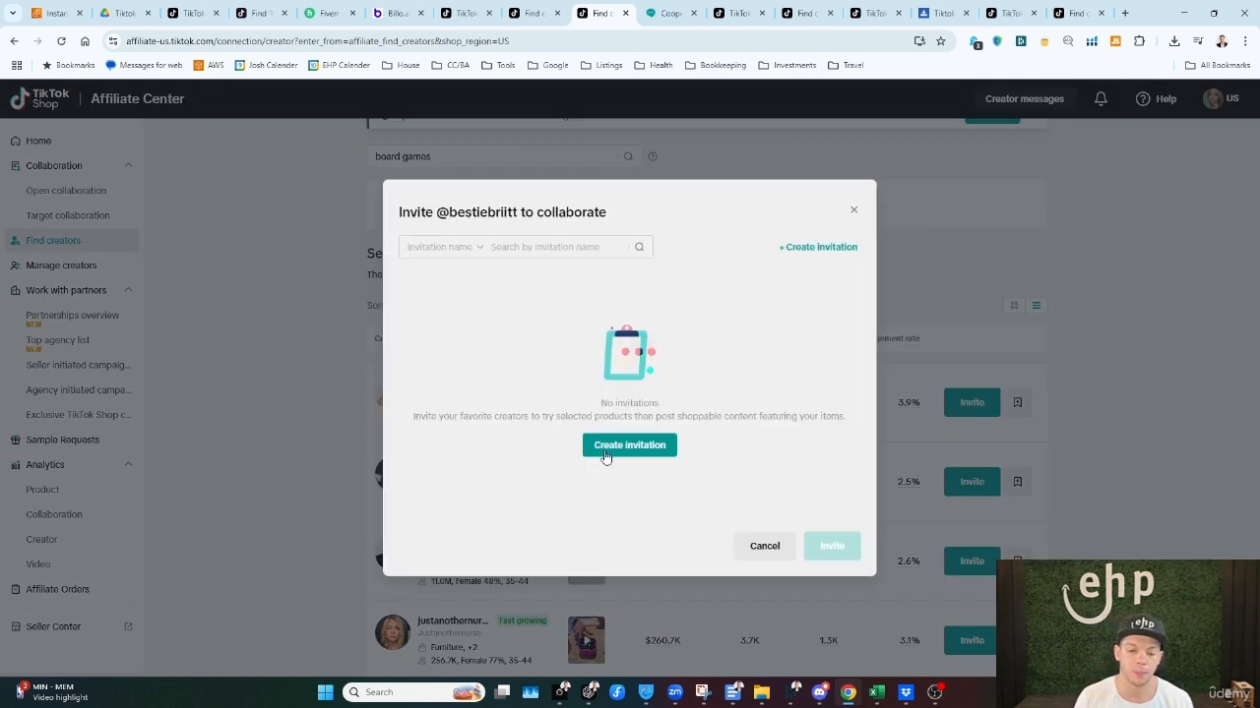
{"action": "left_click", "coordinate": [855, 210]}
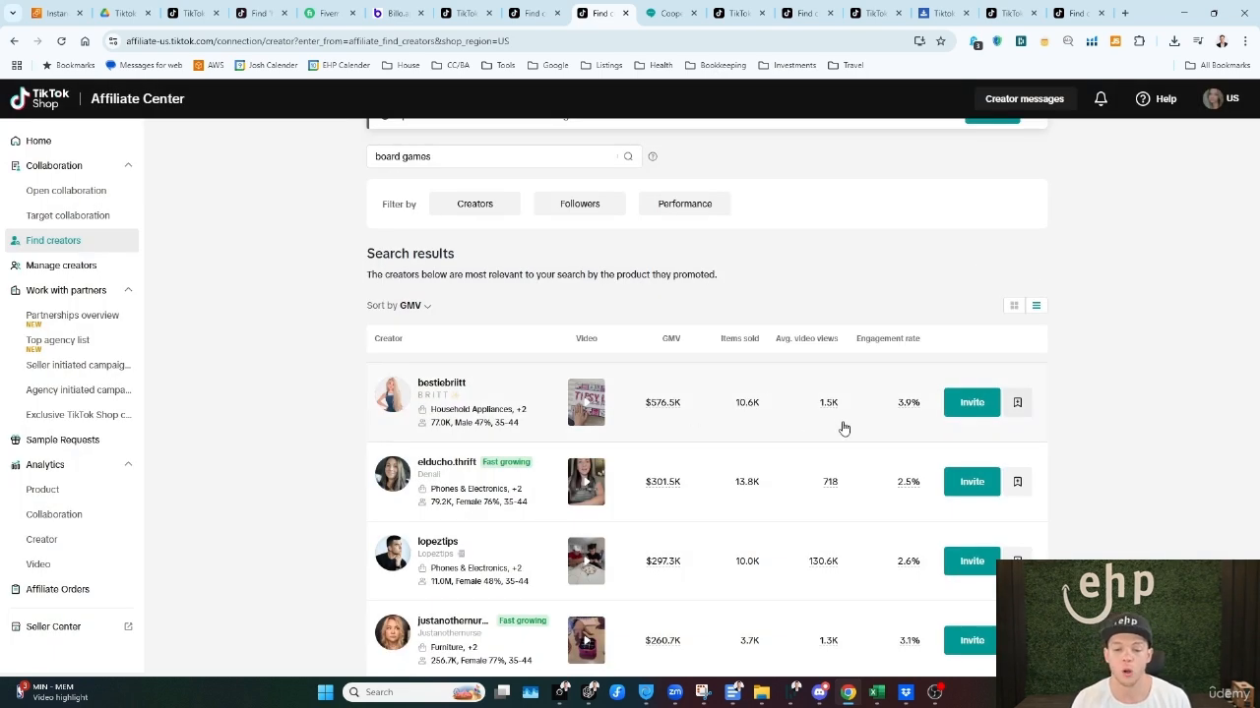
{"action": "left_click", "coordinate": [753, 413]}
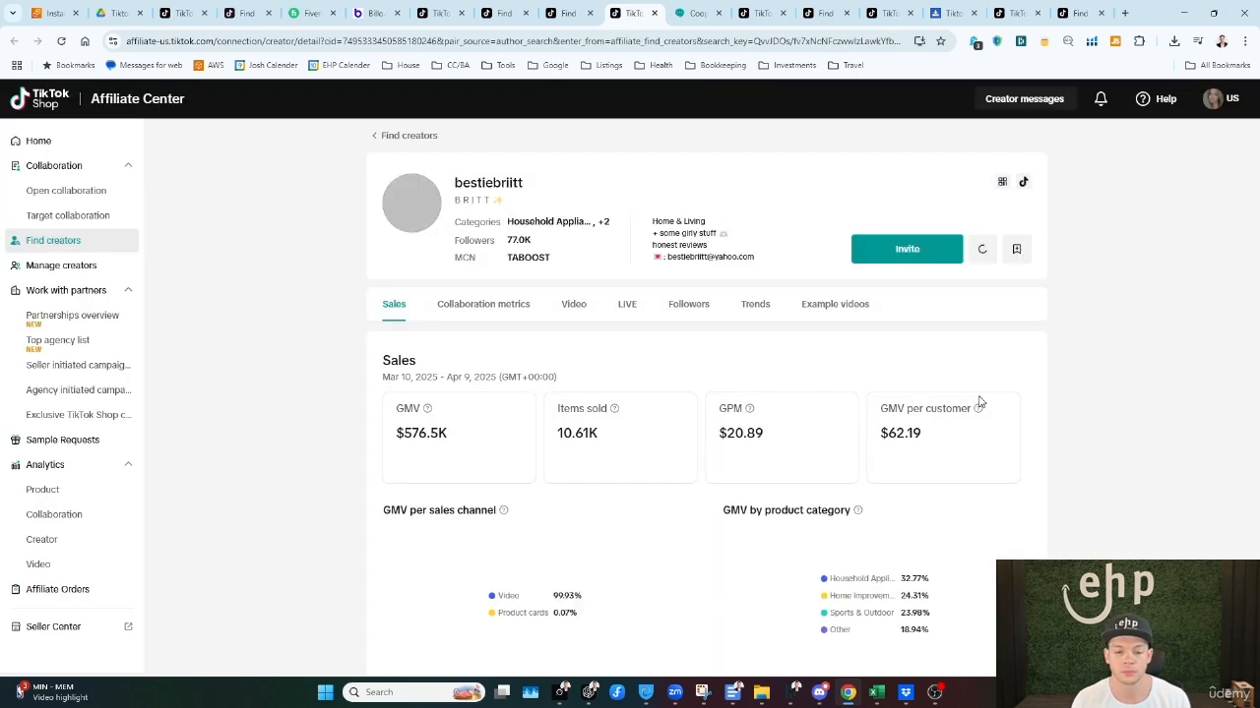
{"action": "scroll", "coordinate": [1059, 383], "scroll_direction": "down", "scroll_amount": 3}
{"action": "scroll", "coordinate": [1058, 383], "scroll_direction": "down", "scroll_amount": 3}
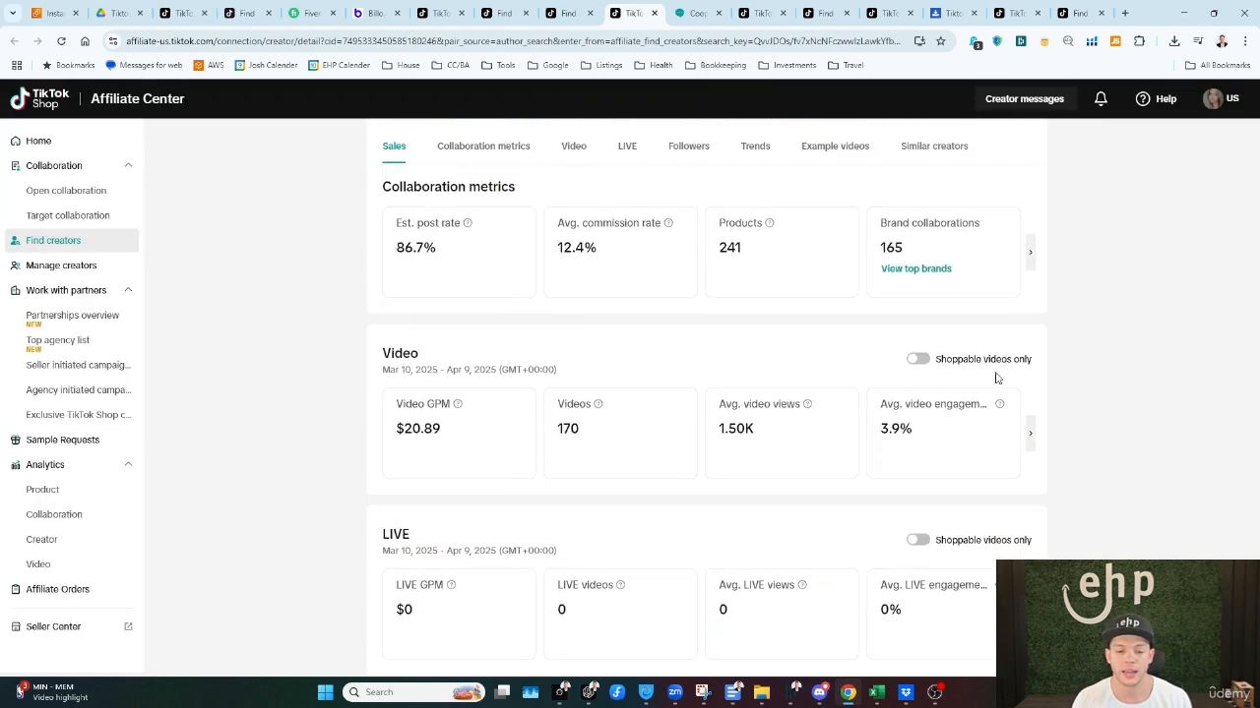
Step: Review the creator's average commission rate, product count, LIVE metrics and follower demographics, and return to the profile header
{"action": "double_click", "coordinate": [559, 224]}
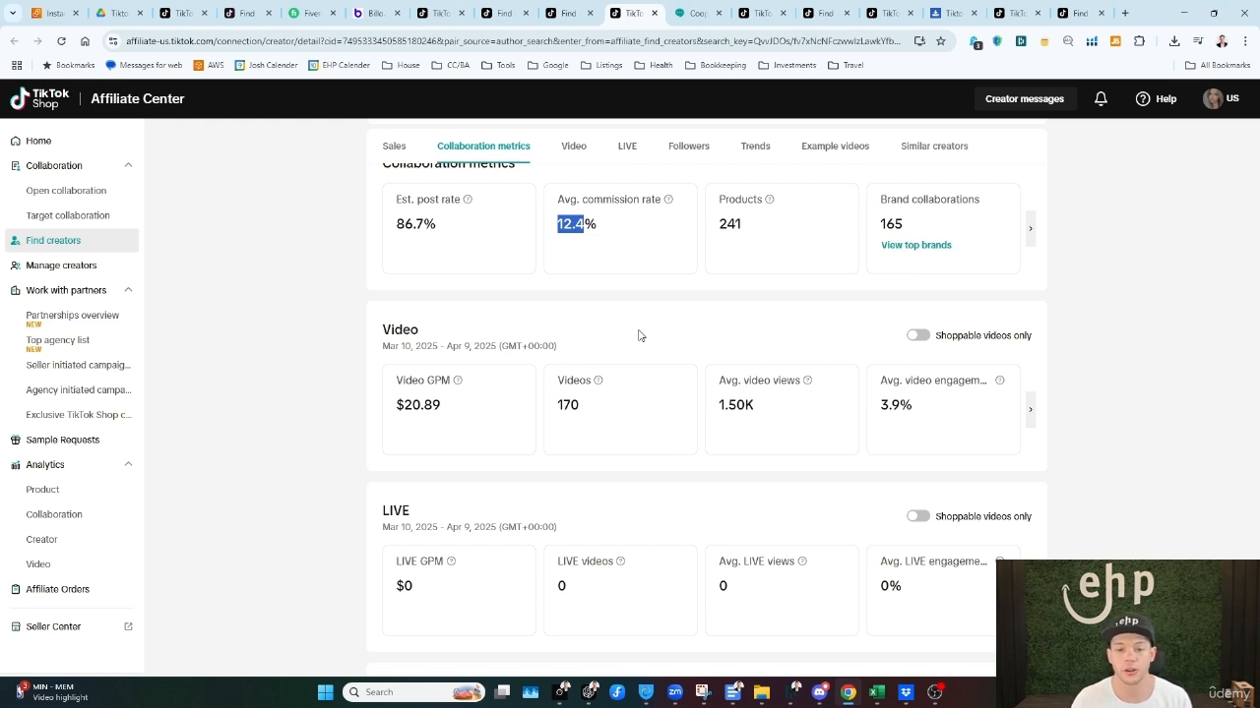
{"action": "scroll", "coordinate": [745, 324], "scroll_direction": "up", "scroll_amount": 1}
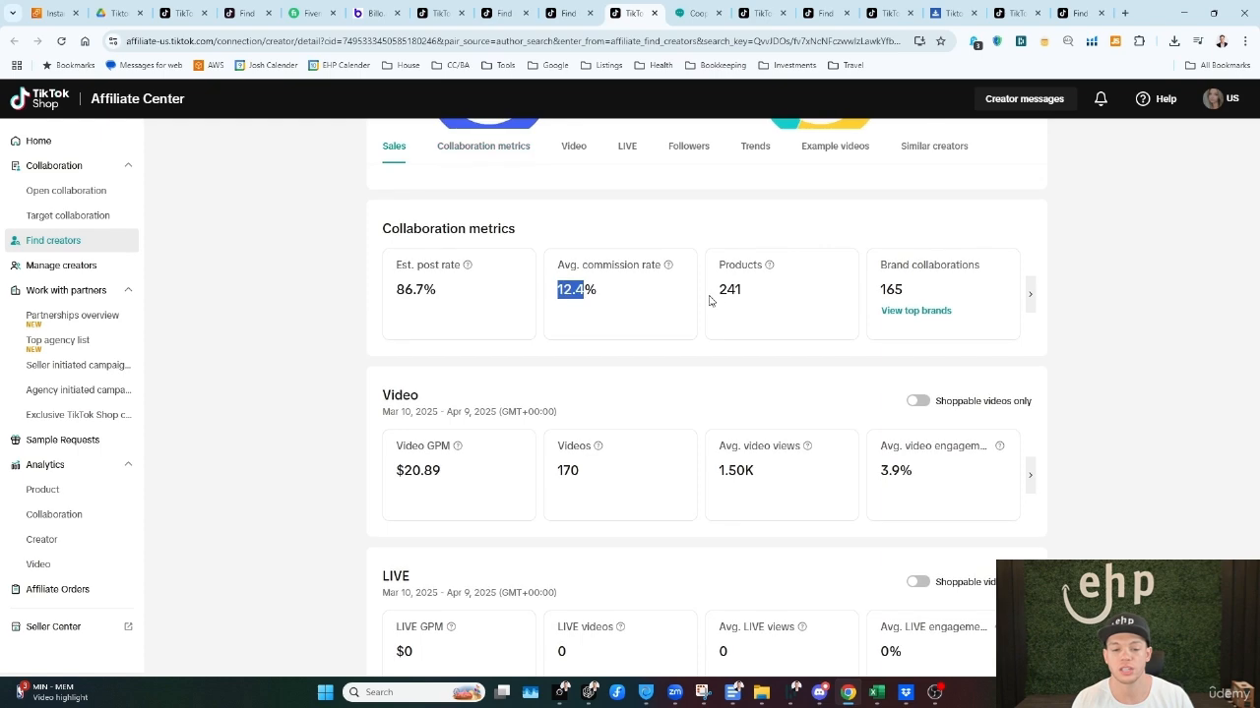
{"action": "left_click_drag", "start_coordinate": [719, 289], "coordinate": [736, 291]}
{"action": "scroll", "coordinate": [817, 443], "scroll_direction": "down", "scroll_amount": 3}
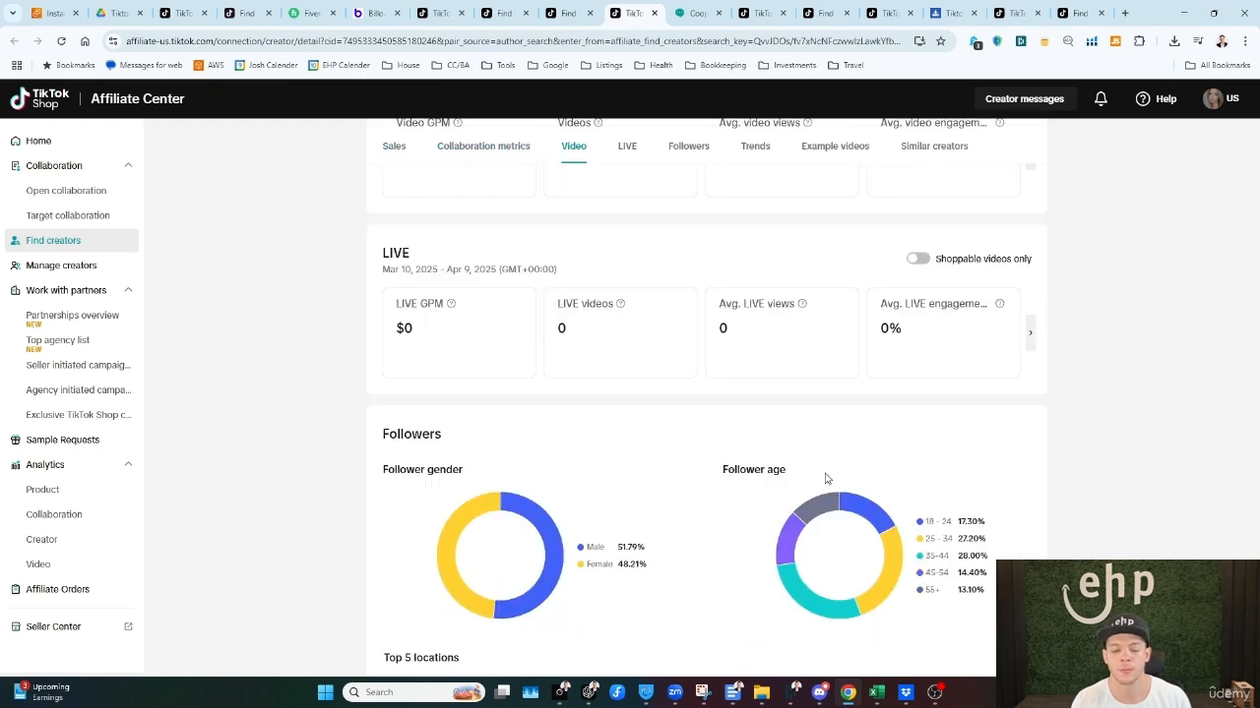
{"action": "scroll", "coordinate": [900, 352], "scroll_direction": "up", "scroll_amount": 9}
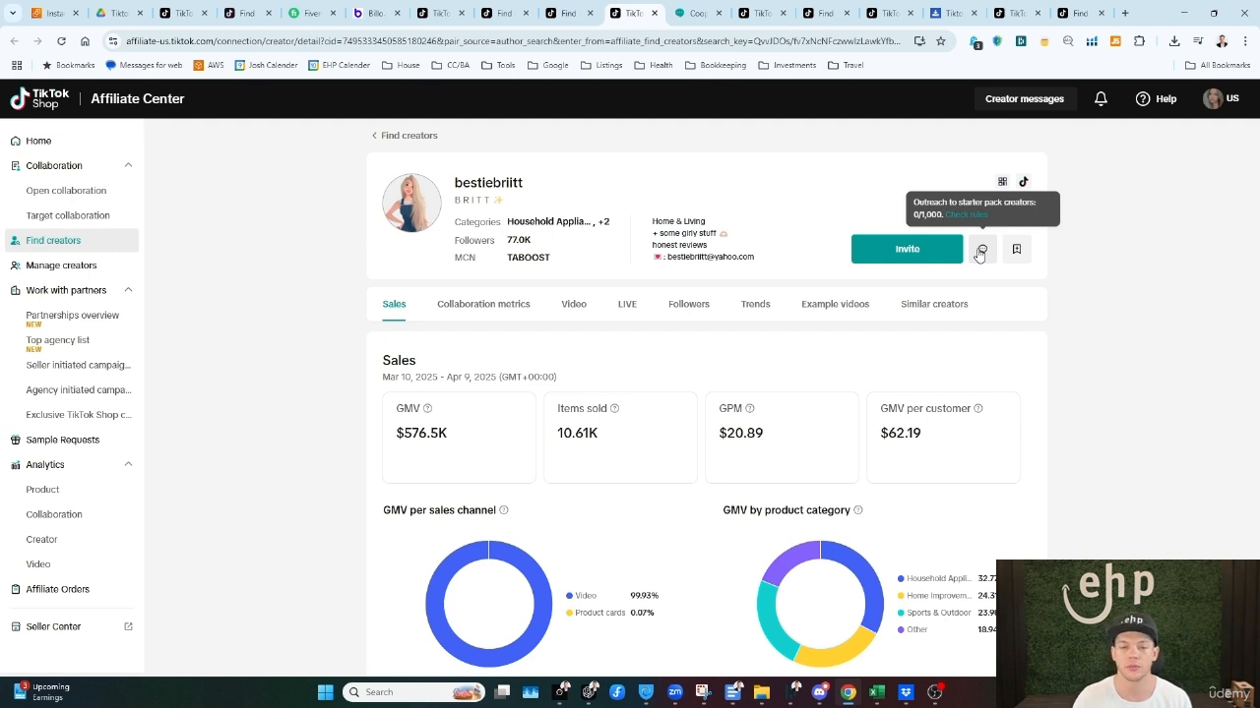
Step: Highlight the contact e-mail address in the creator's profile bio
{"action": "left_click_drag", "start_coordinate": [755, 257], "coordinate": [668, 258]}
{"action": "left_click", "coordinate": [668, 258]}
{"action": "left_click_drag", "start_coordinate": [754, 258], "coordinate": [669, 259]}
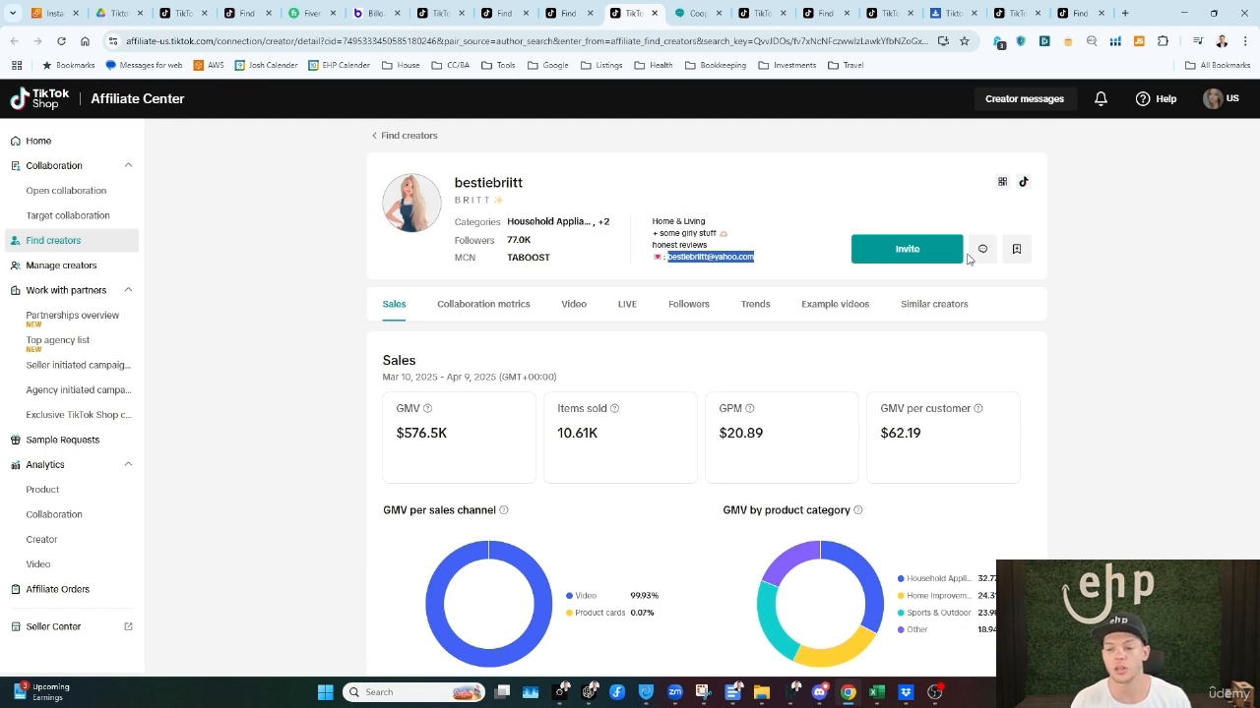
Step: Return to Find creators and browse the list of suggested creators
{"action": "left_click", "coordinate": [430, 144]}
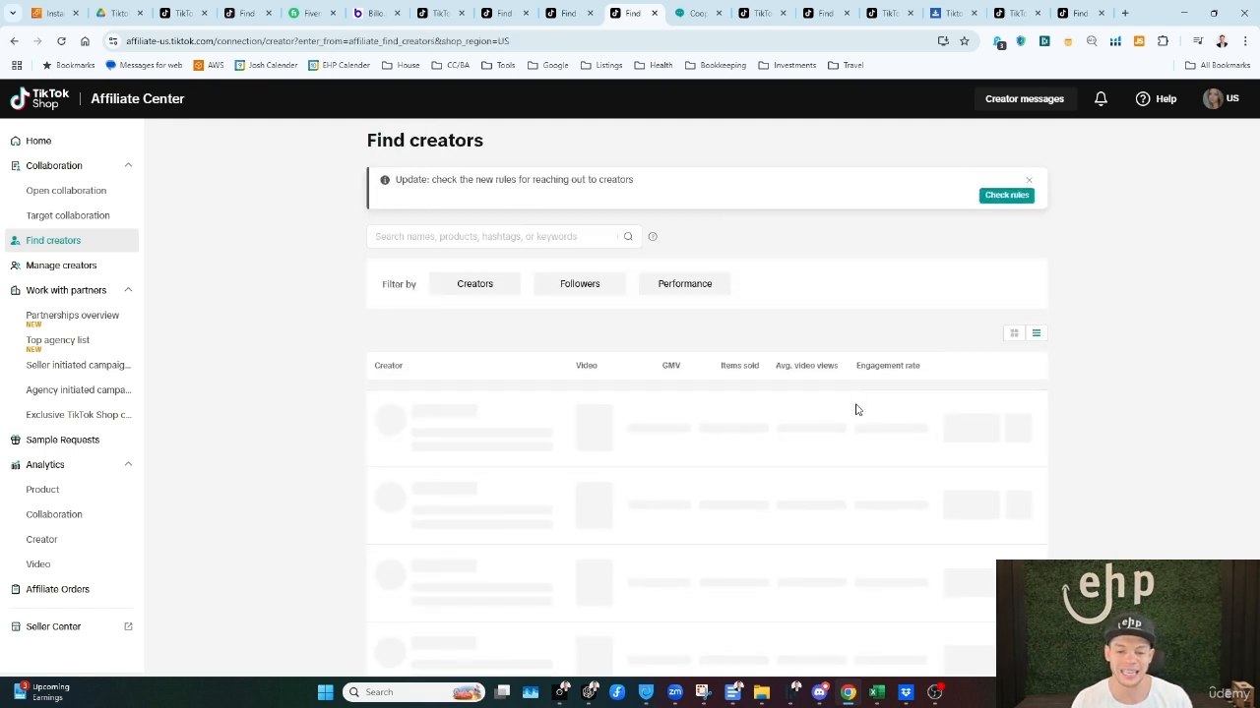
{"action": "scroll", "coordinate": [890, 473], "scroll_direction": "down", "scroll_amount": 1}
{"action": "scroll", "coordinate": [984, 443], "scroll_direction": "down", "scroll_amount": 2}
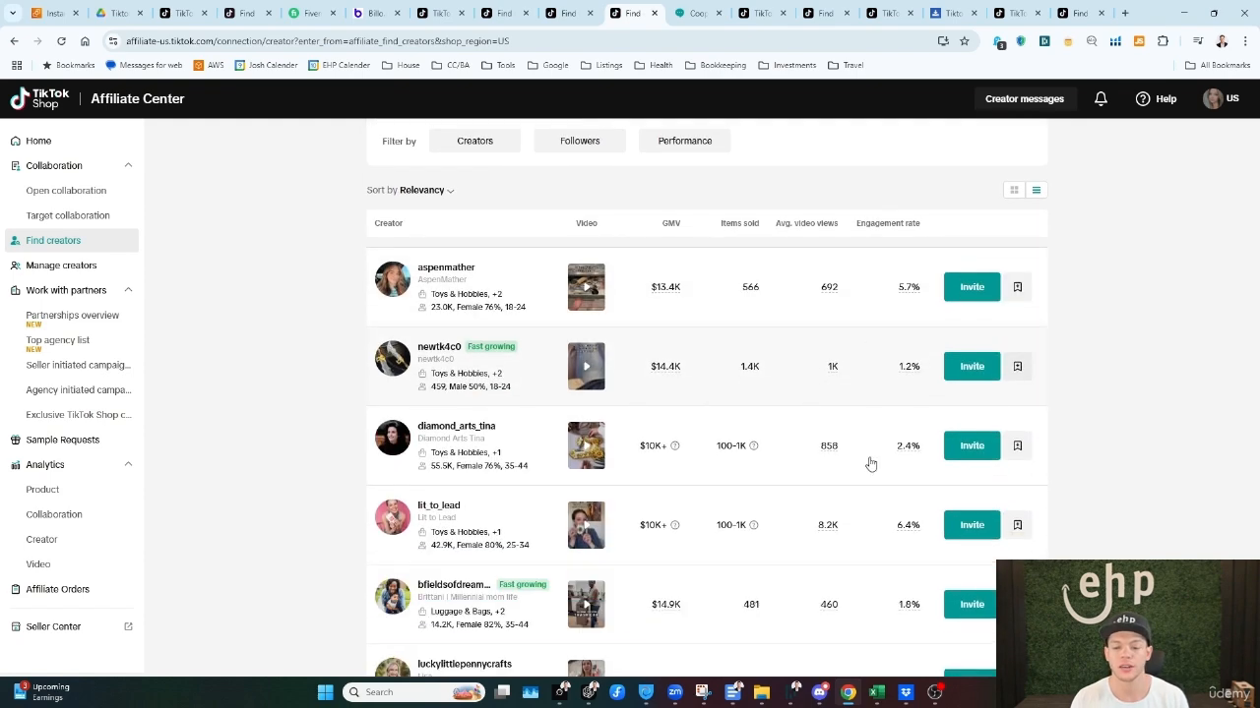
{"action": "scroll", "coordinate": [742, 365], "scroll_direction": "up", "scroll_amount": 2}
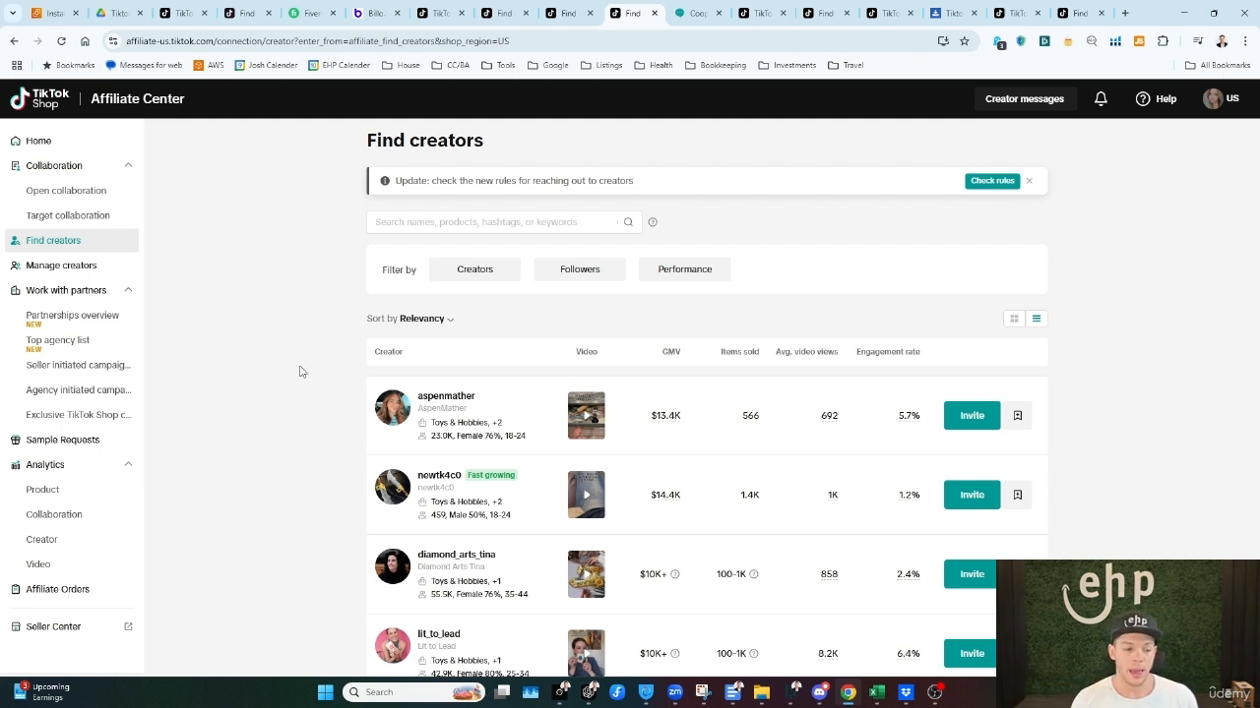
Step: View the Manage creators, Affiliate Orders and Video analytics pages
{"action": "left_click", "coordinate": [82, 269]}
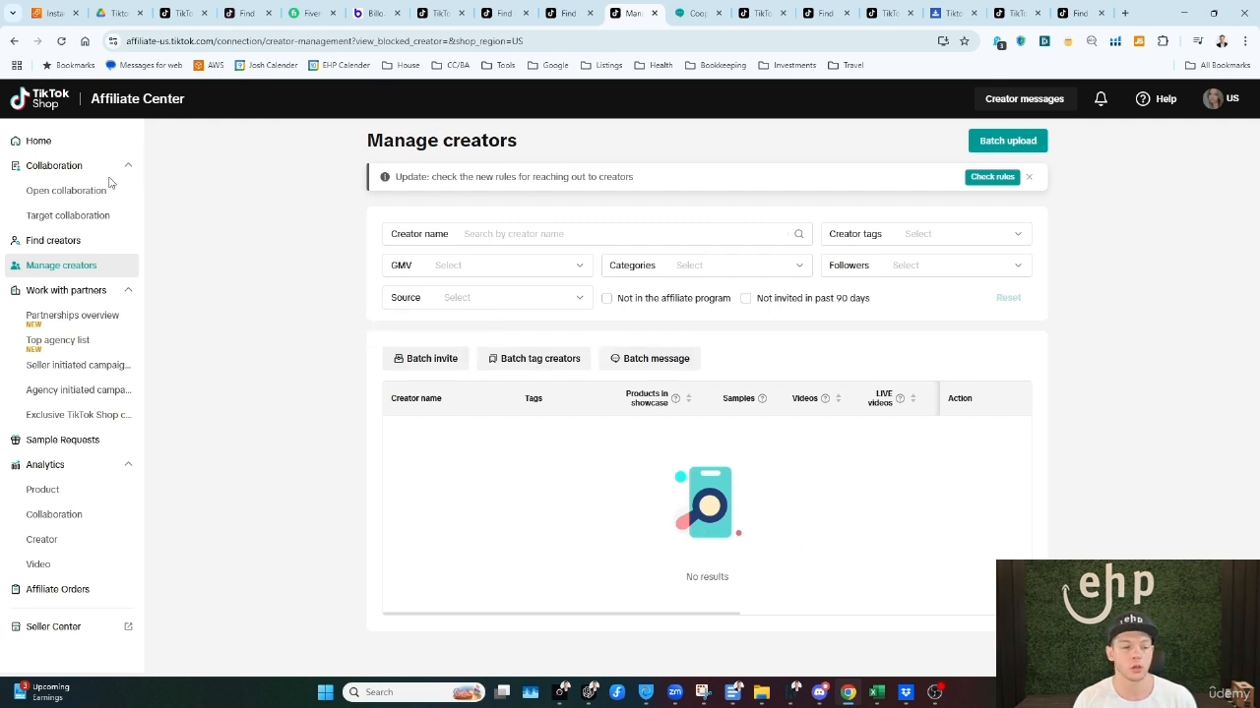
{"action": "left_click", "coordinate": [83, 593]}
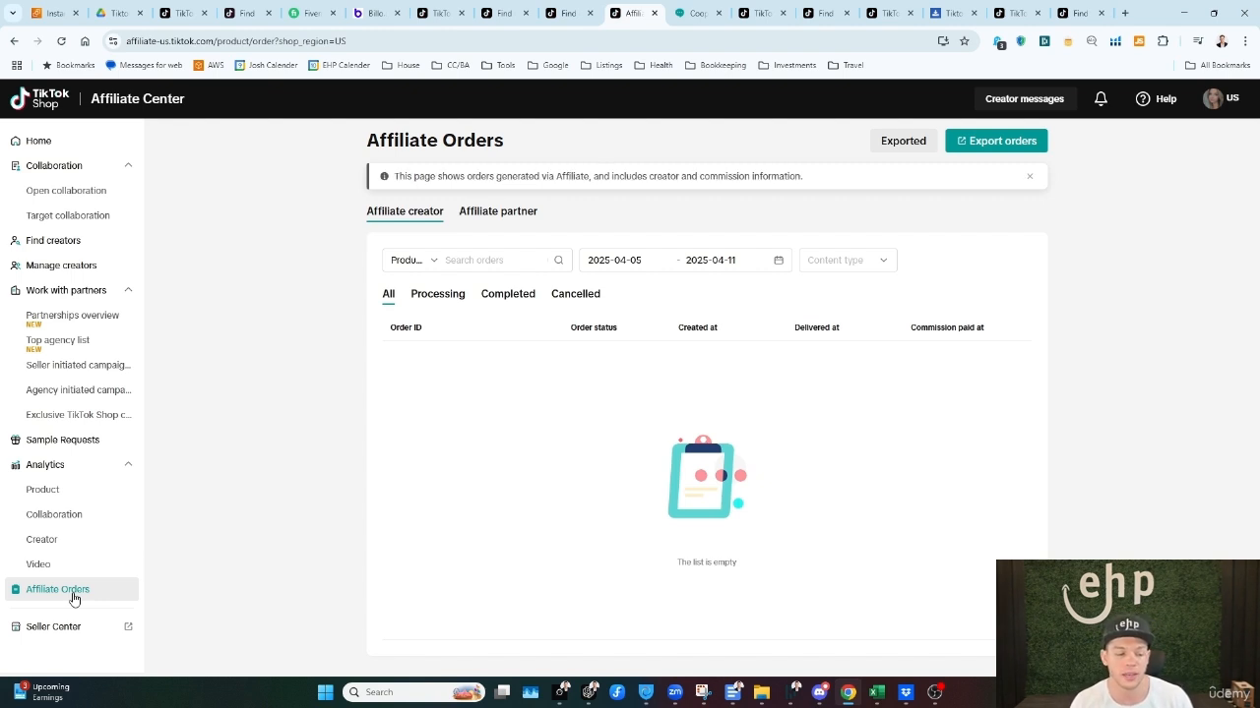
{"action": "left_click", "coordinate": [67, 561]}
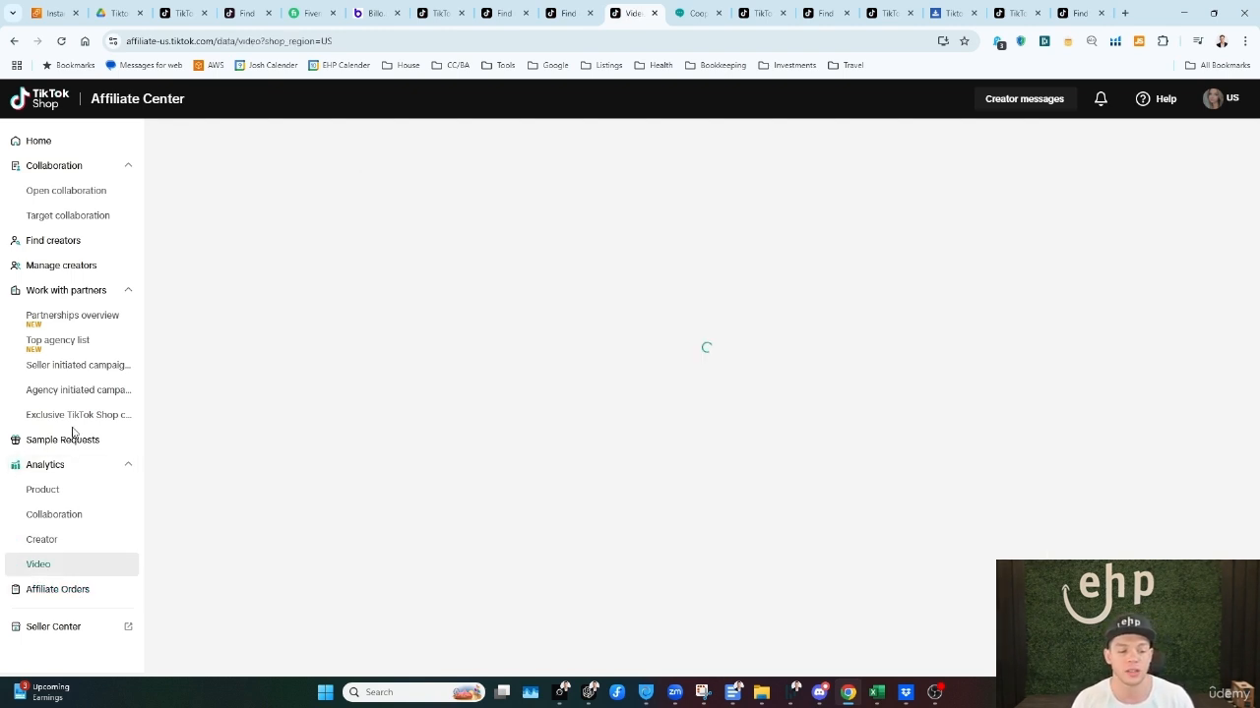
Step: Open Exclusive TikTok Shop campaigns, highlight the welcome message's heading and dismiss the message
{"action": "left_click", "coordinate": [77, 420]}
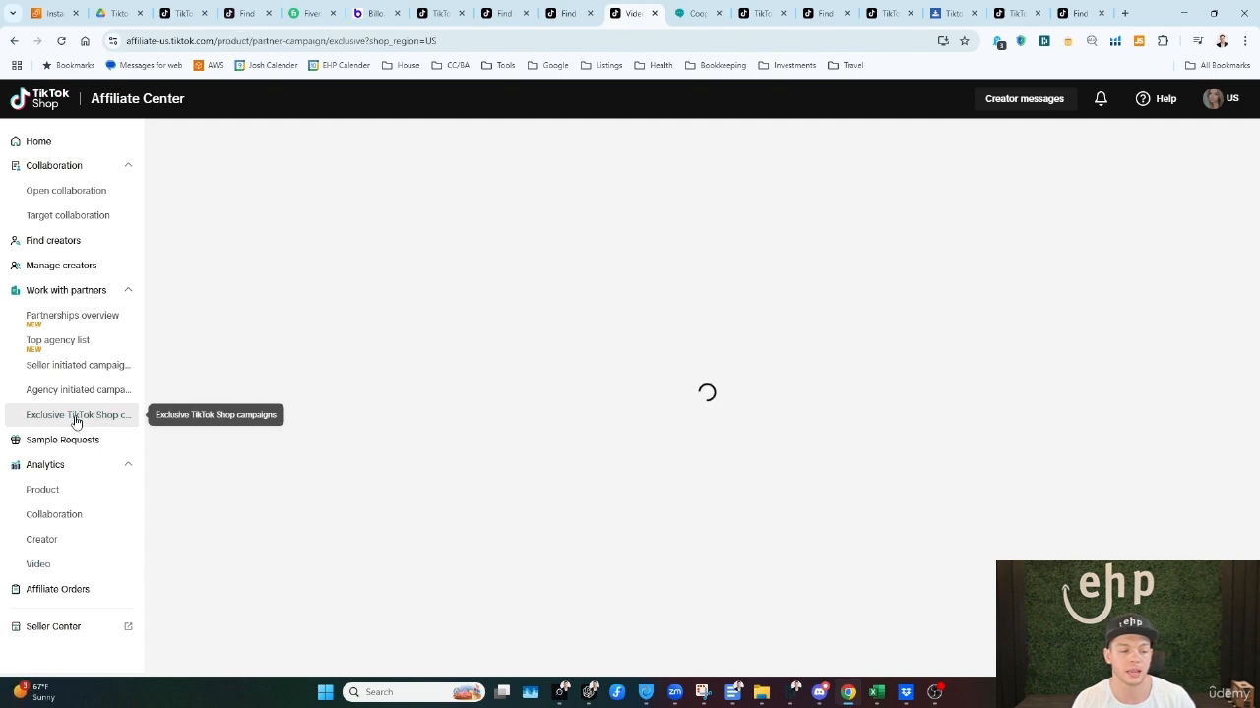
{"action": "left_click_drag", "start_coordinate": [423, 181], "coordinate": [687, 172]}
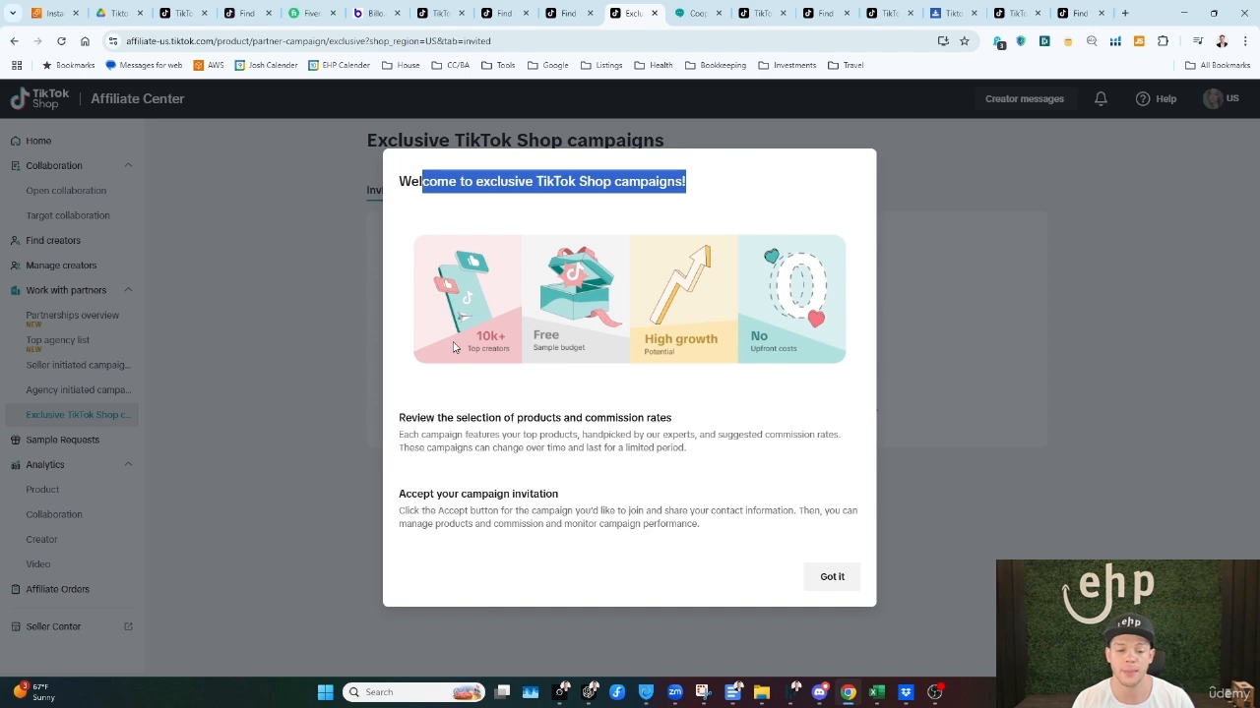
{"action": "left_click", "coordinate": [834, 577]}
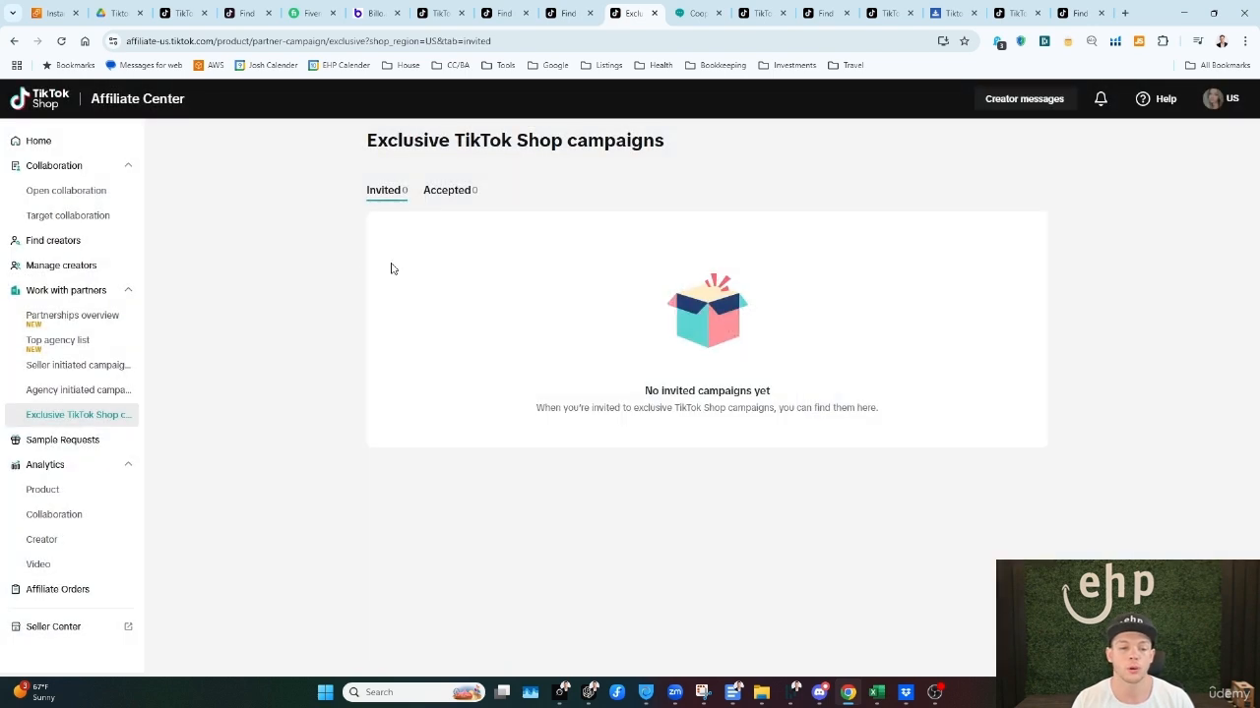
Step: Open the partnerships overview, dismiss its introduction and view the top agency list
{"action": "left_click", "coordinate": [48, 317]}
{"action": "left_click", "coordinate": [830, 560]}
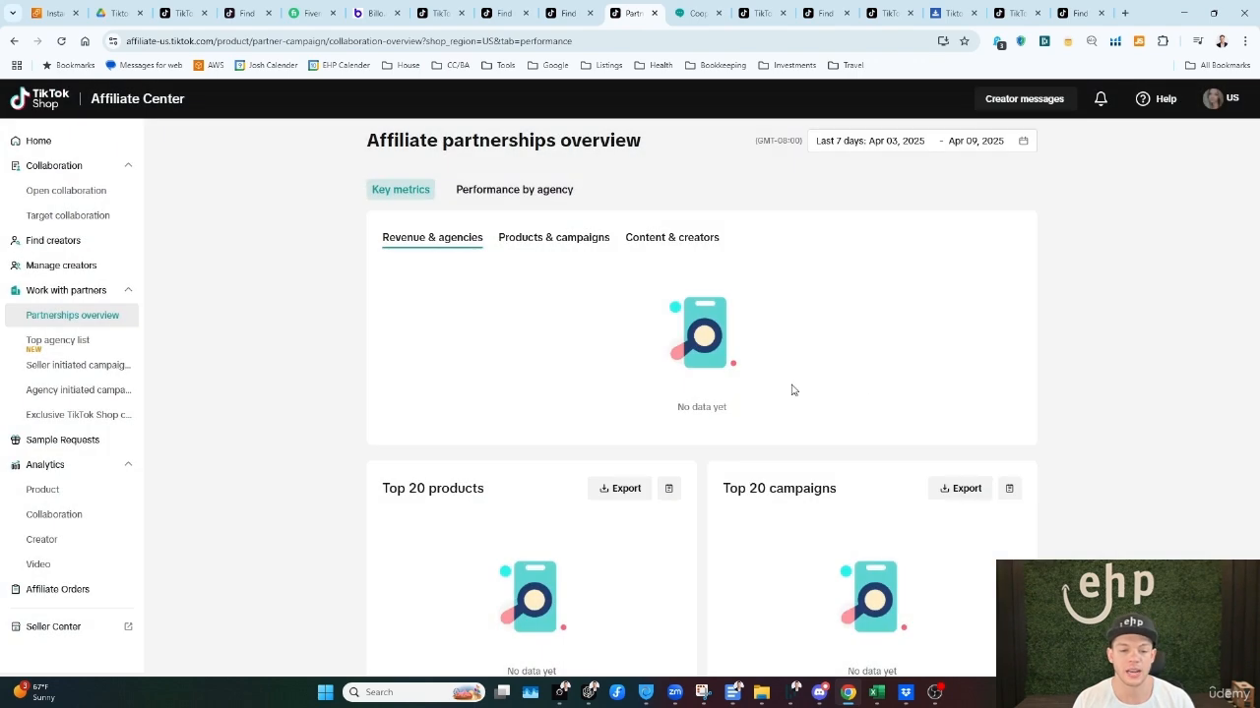
{"action": "left_click", "coordinate": [57, 340]}
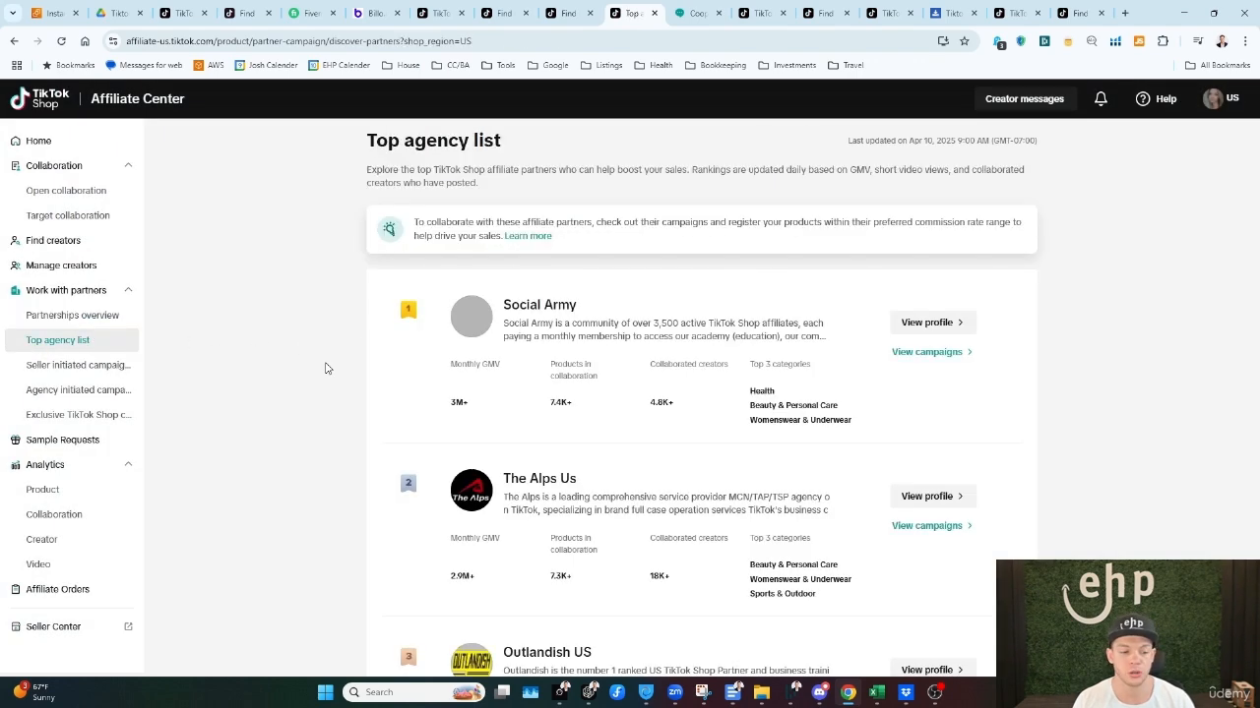
Step: Look through the seller initiated, agency initiated and exclusive TikTok Shop campaigns
{"action": "left_click", "coordinate": [93, 365]}
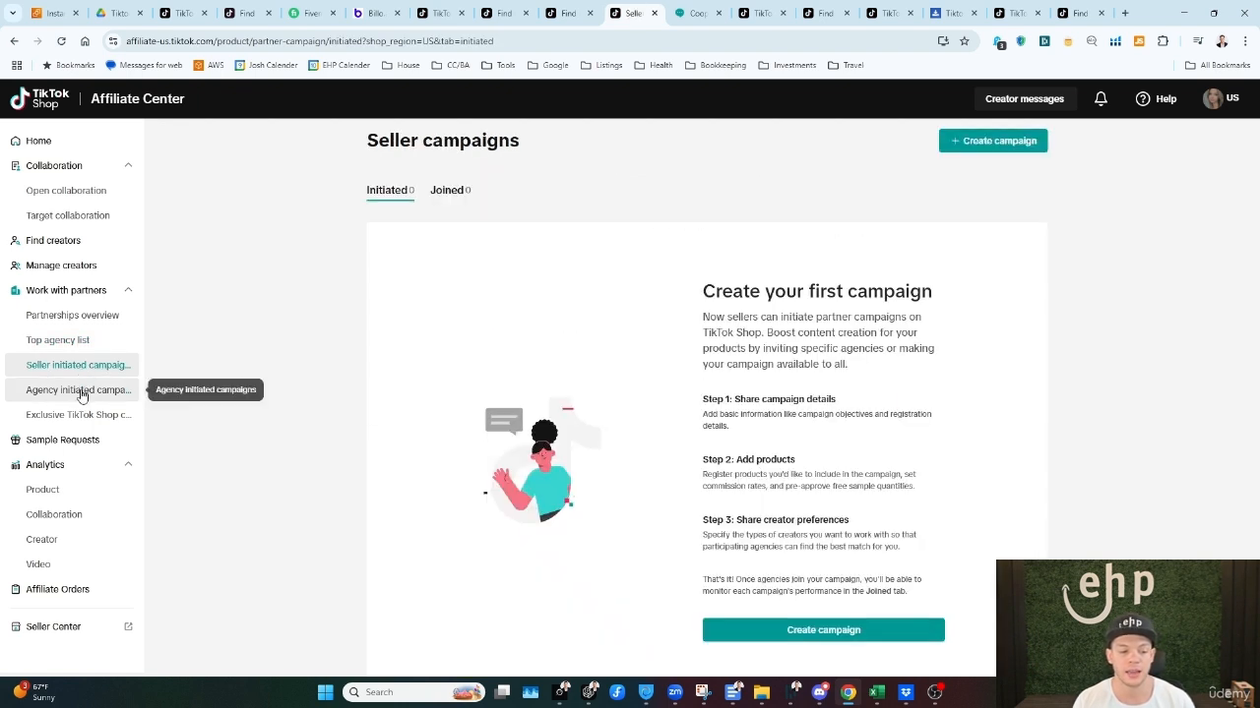
{"action": "left_click", "coordinate": [82, 392]}
{"action": "left_click", "coordinate": [84, 417]}
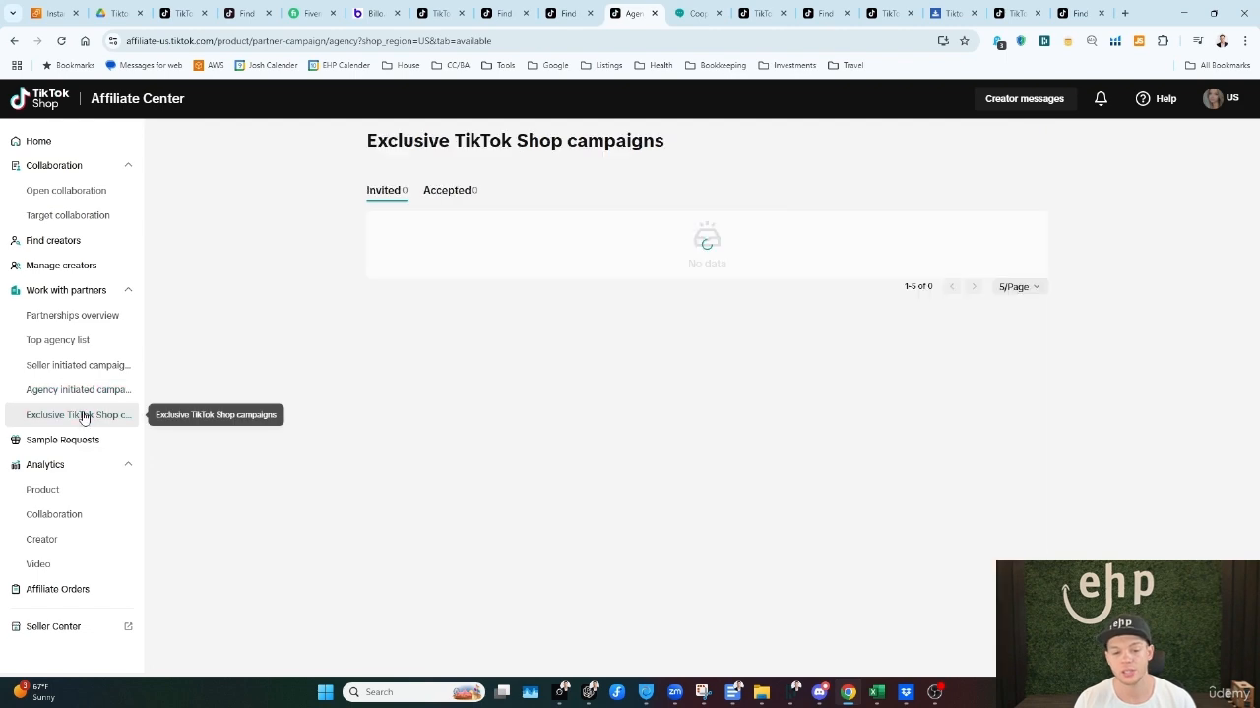
Step: Return to the top agency list and highlight the description of Social Army
{"action": "left_click", "coordinate": [64, 343]}
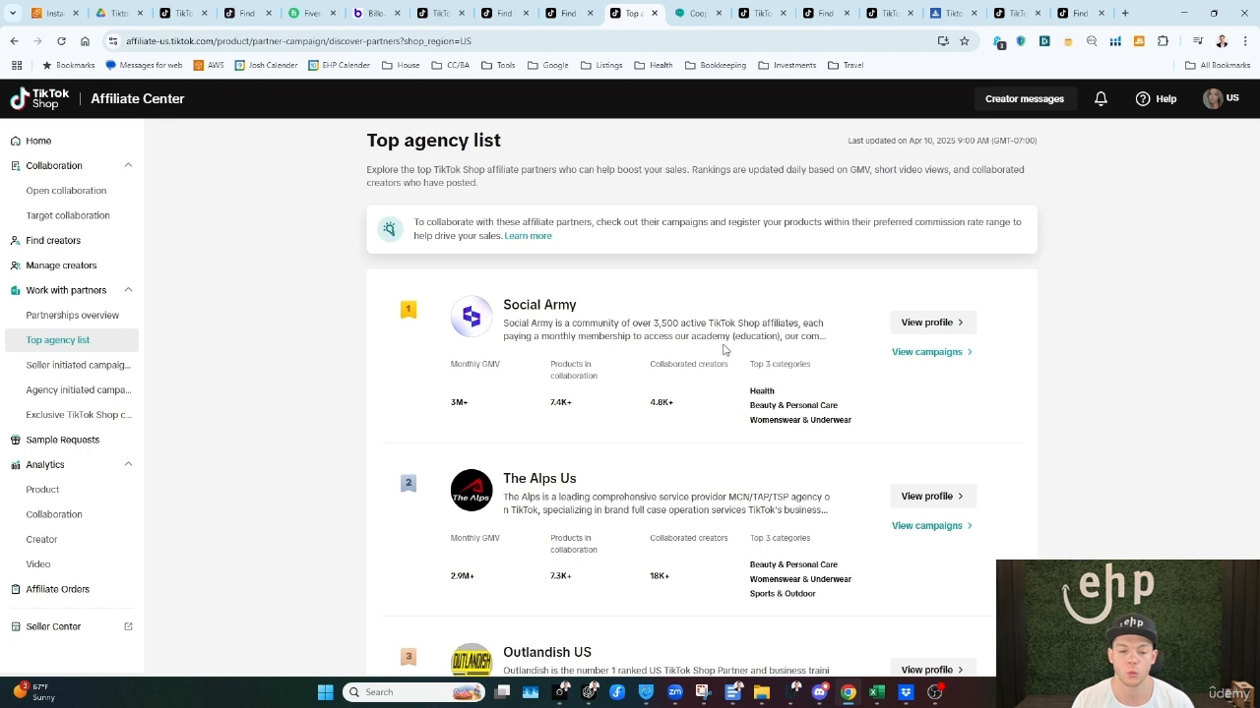
{"action": "left_click_drag", "start_coordinate": [507, 323], "coordinate": [779, 339]}
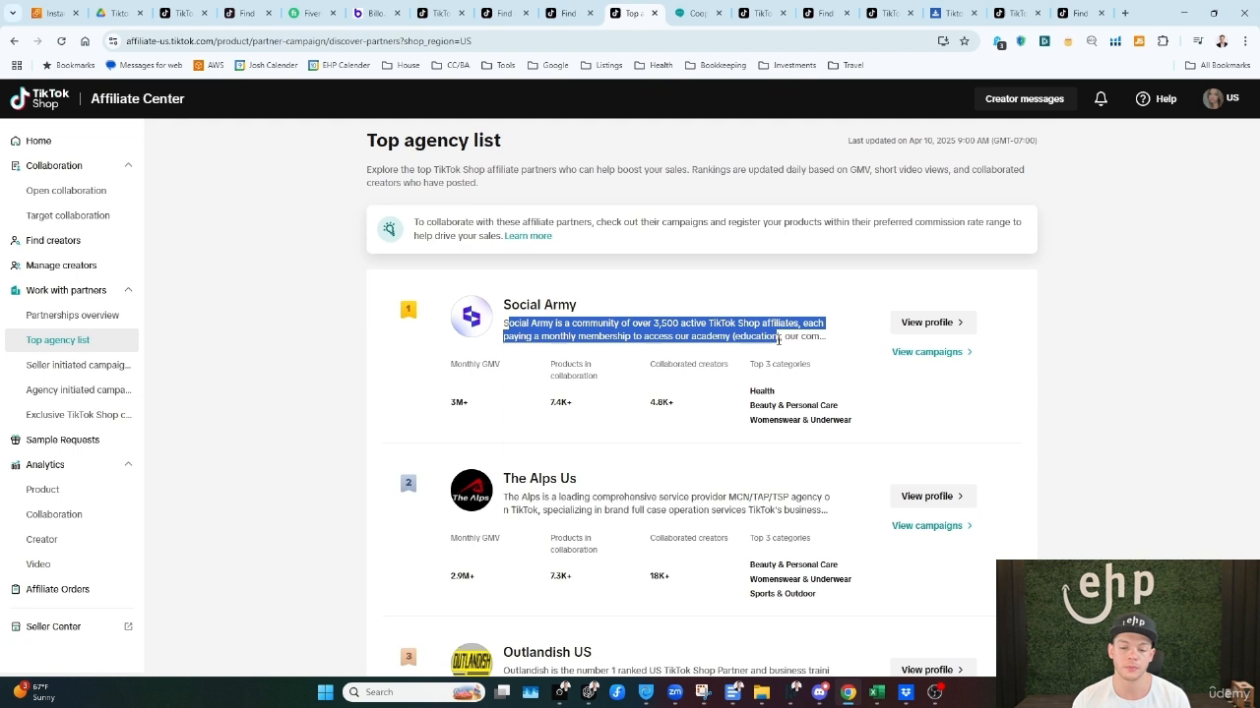
Step: Revisit the creator pages and compare the Open collaboration and Target collaboration pages
{"action": "left_click", "coordinate": [61, 266]}
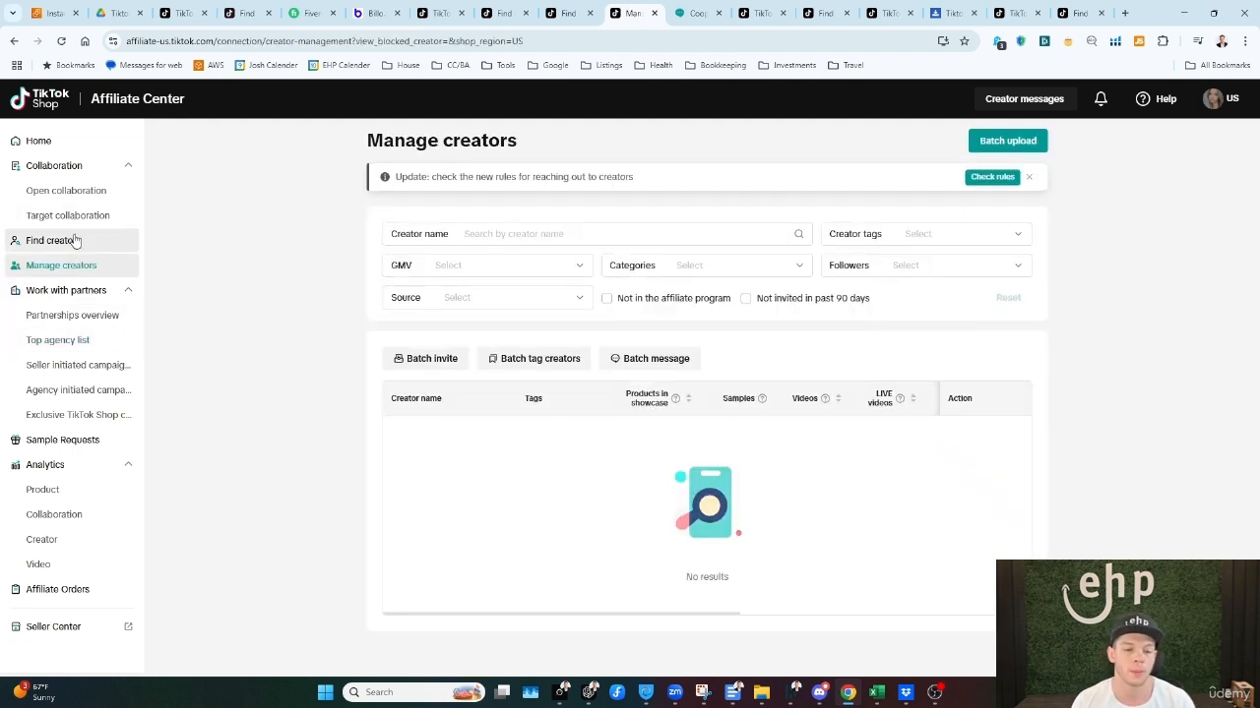
{"action": "left_click", "coordinate": [71, 240]}
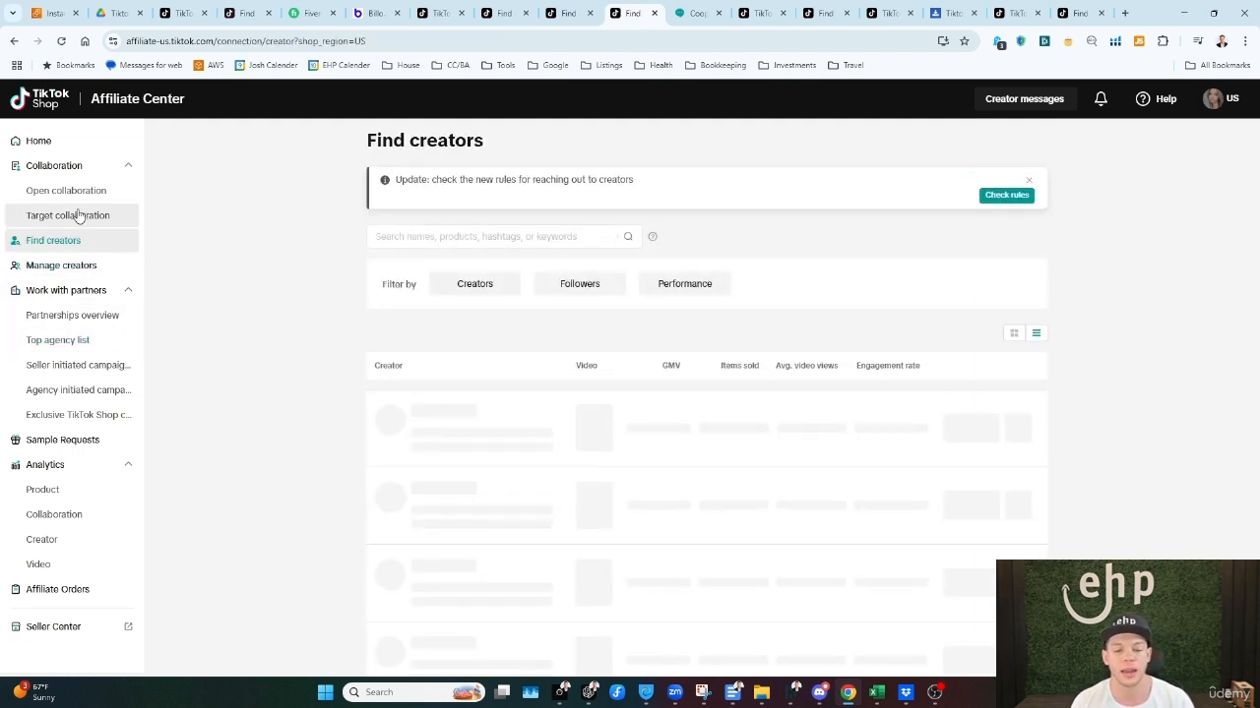
{"action": "left_click", "coordinate": [69, 193]}
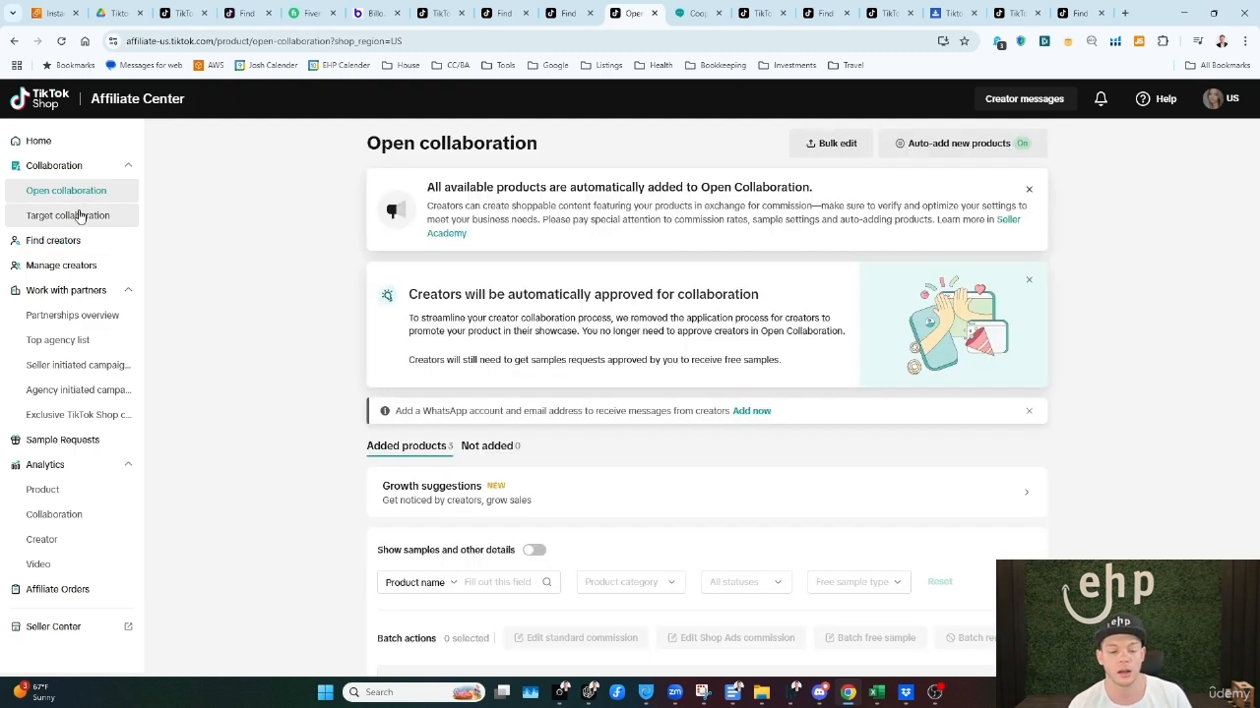
{"action": "left_click", "coordinate": [78, 215]}
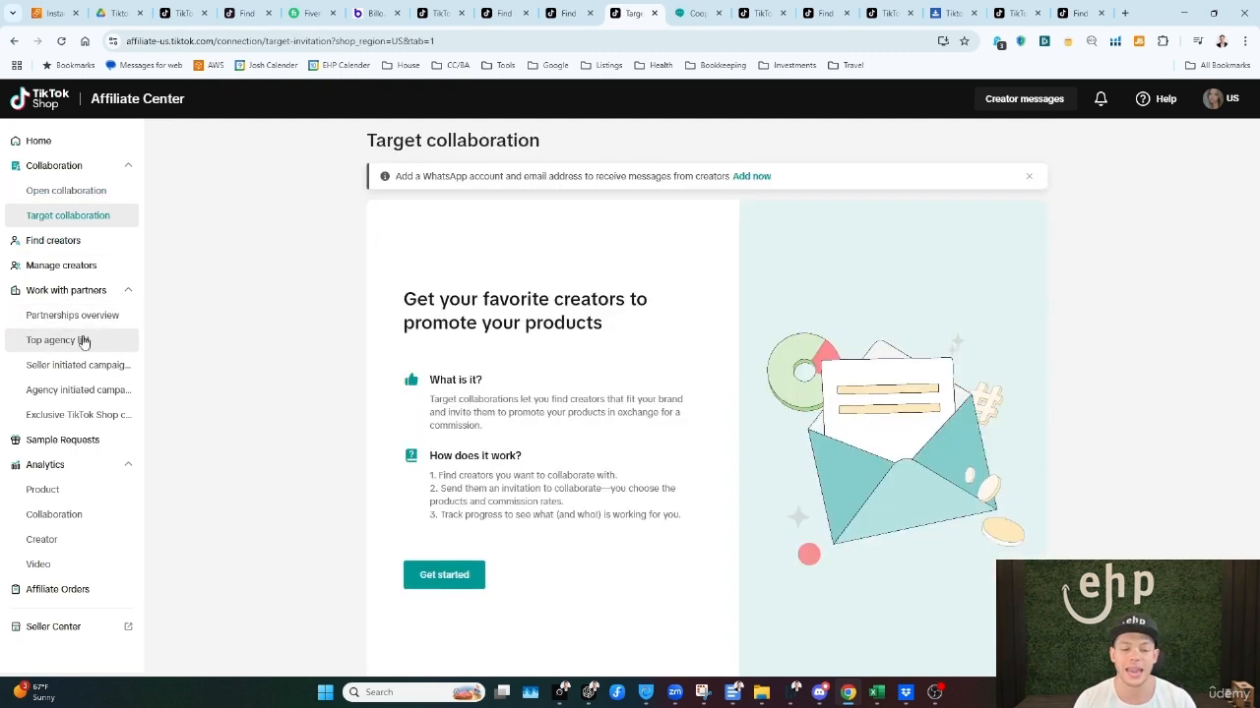
{"action": "left_click", "coordinate": [59, 196]}
{"action": "left_click", "coordinate": [62, 218]}
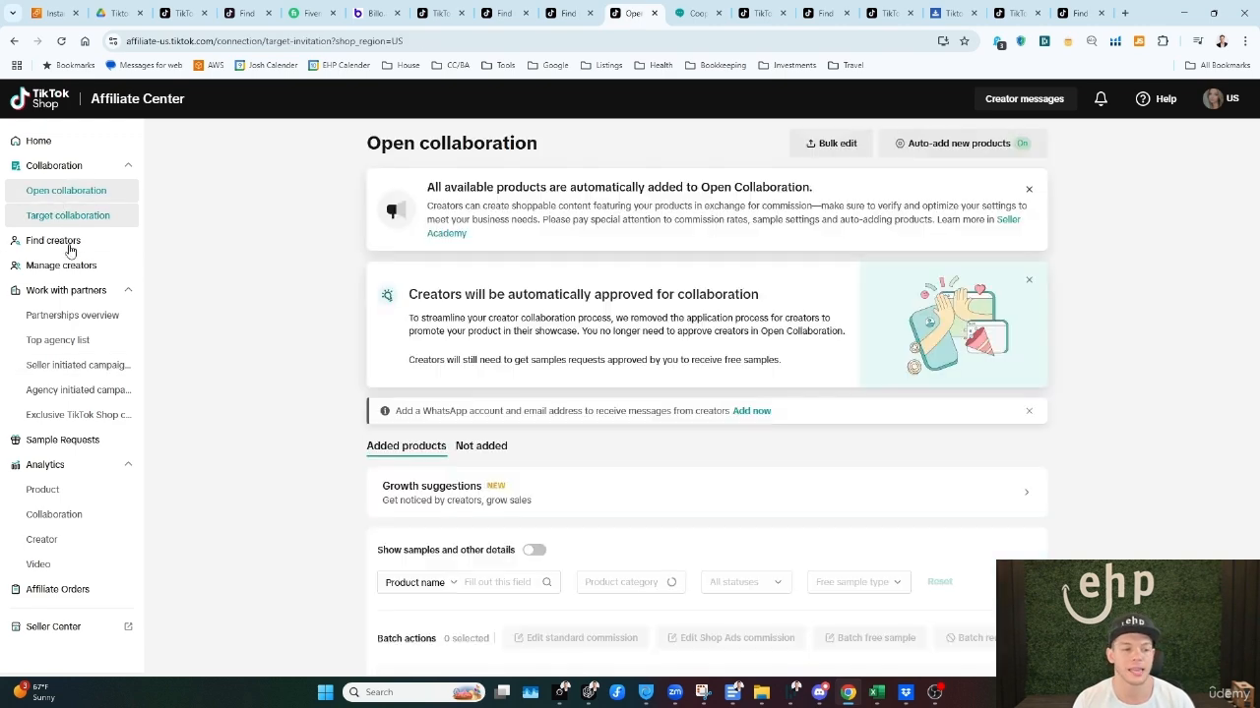
Step: Reopen Find creators and scan the relevancy-sorted creators by GMV, items sold and engagement
{"action": "left_click", "coordinate": [63, 242]}
{"action": "scroll", "coordinate": [709, 374], "scroll_direction": "down", "scroll_amount": 3}
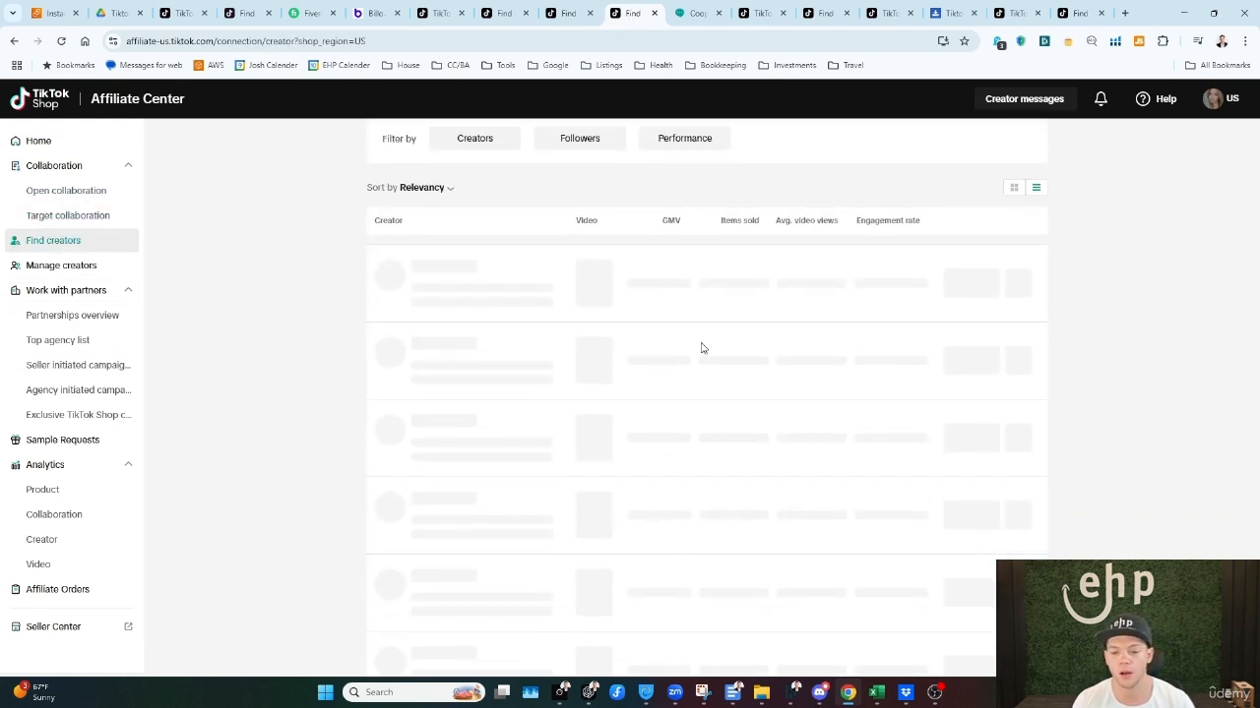
{"action": "scroll", "coordinate": [984, 354], "scroll_direction": "up", "scroll_amount": 2}
{"action": "scroll", "coordinate": [1001, 390], "scroll_direction": "down", "scroll_amount": 1}
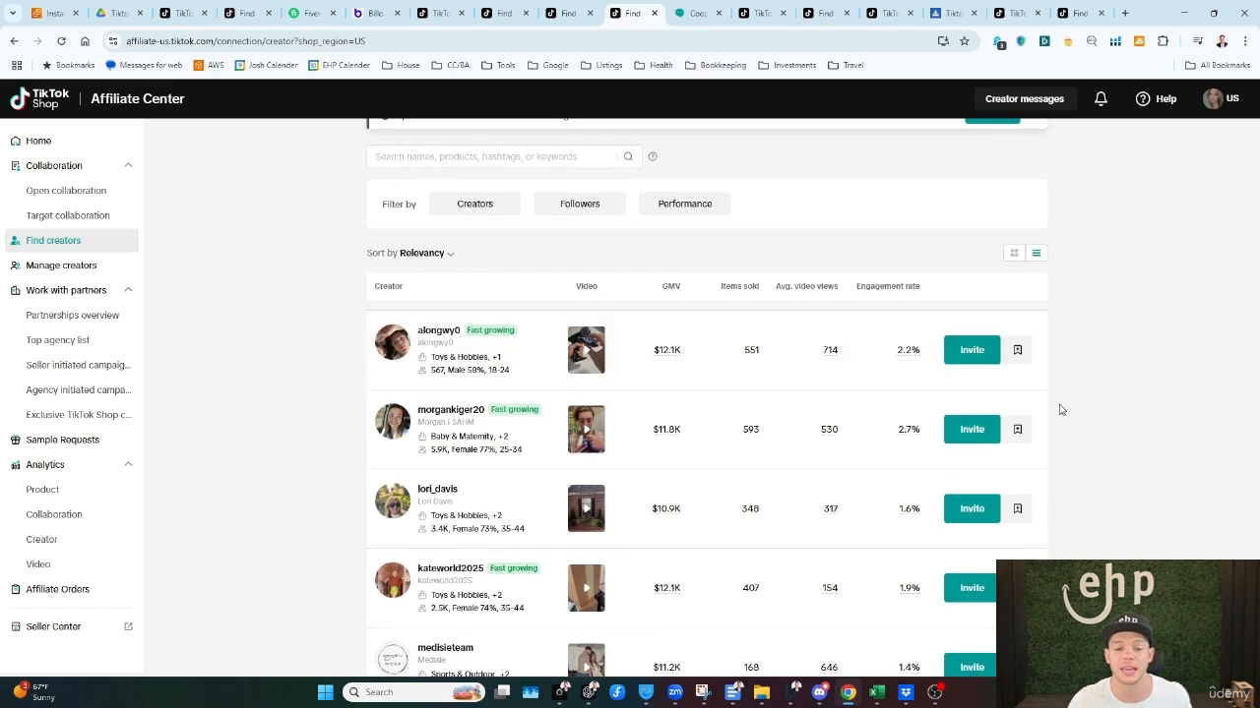
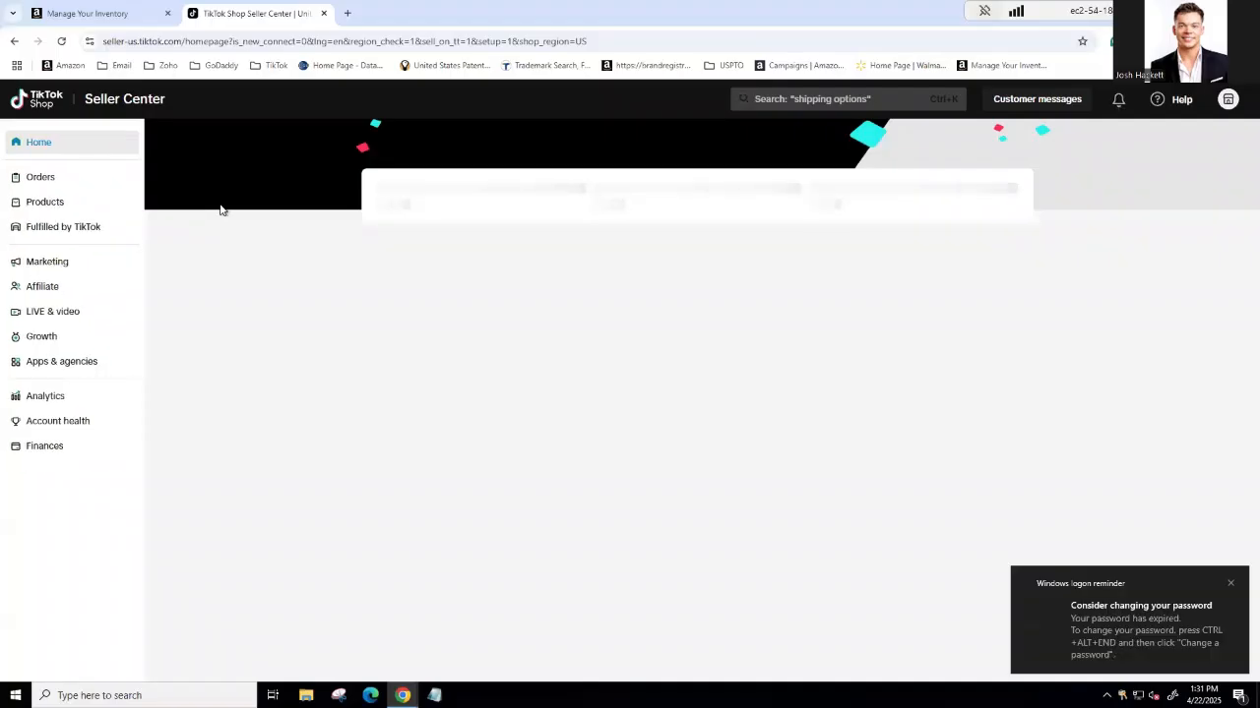
Step: Open the shop's Manage Products list and view the account options
{"action": "left_click", "coordinate": [44, 204]}
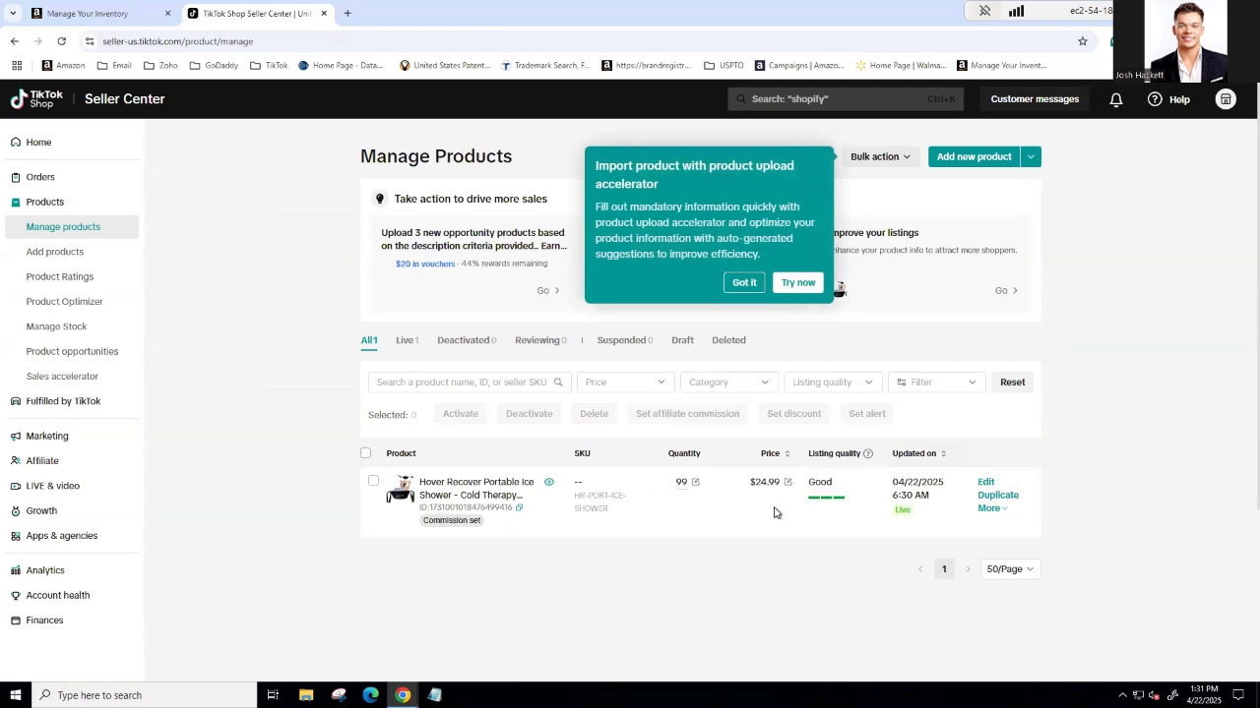
{"action": "left_click", "coordinate": [1236, 104]}
Step: Get started with TikTok Shop Affiliate and offer refundable samples for all products
{"action": "left_click", "coordinate": [54, 461]}
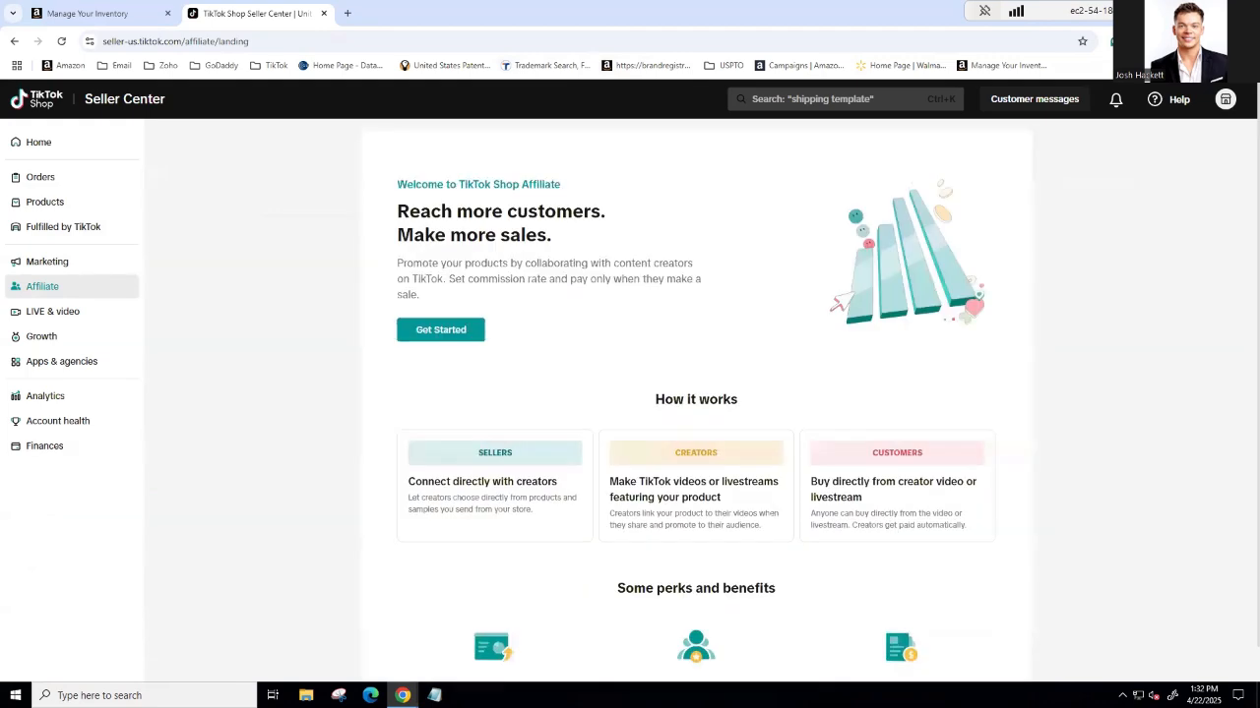
{"action": "left_click", "coordinate": [463, 341]}
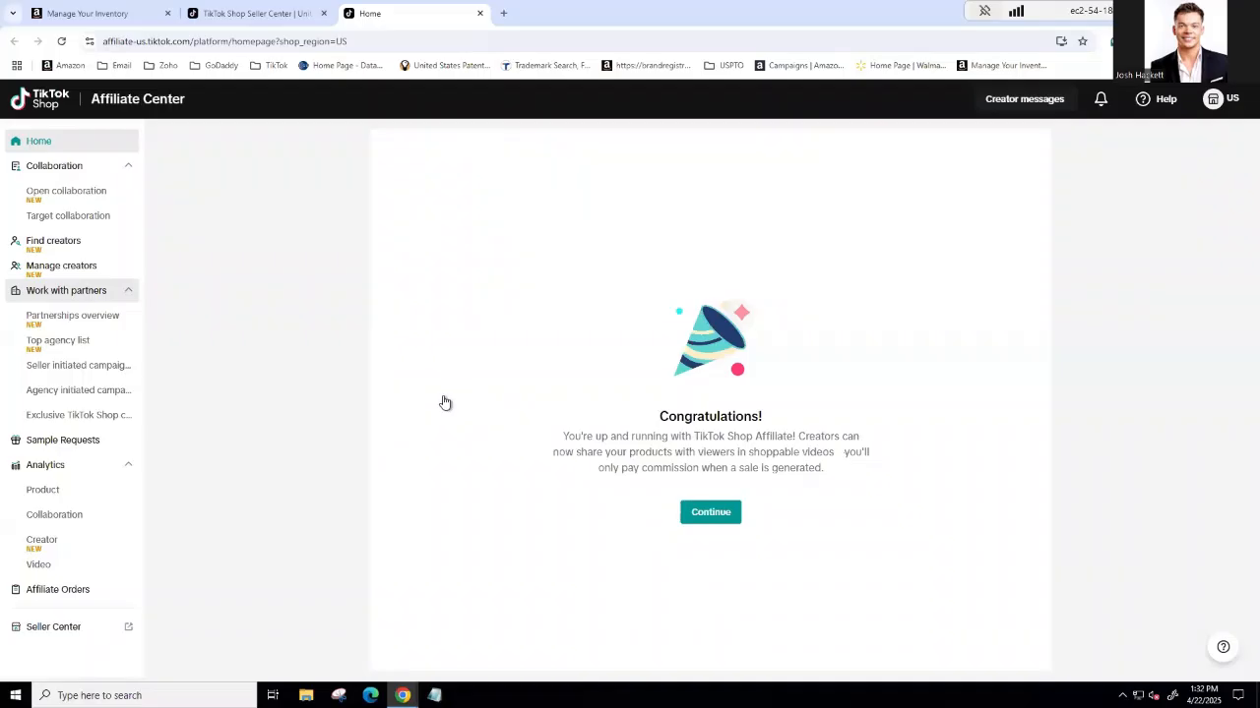
{"action": "left_click", "coordinate": [691, 522]}
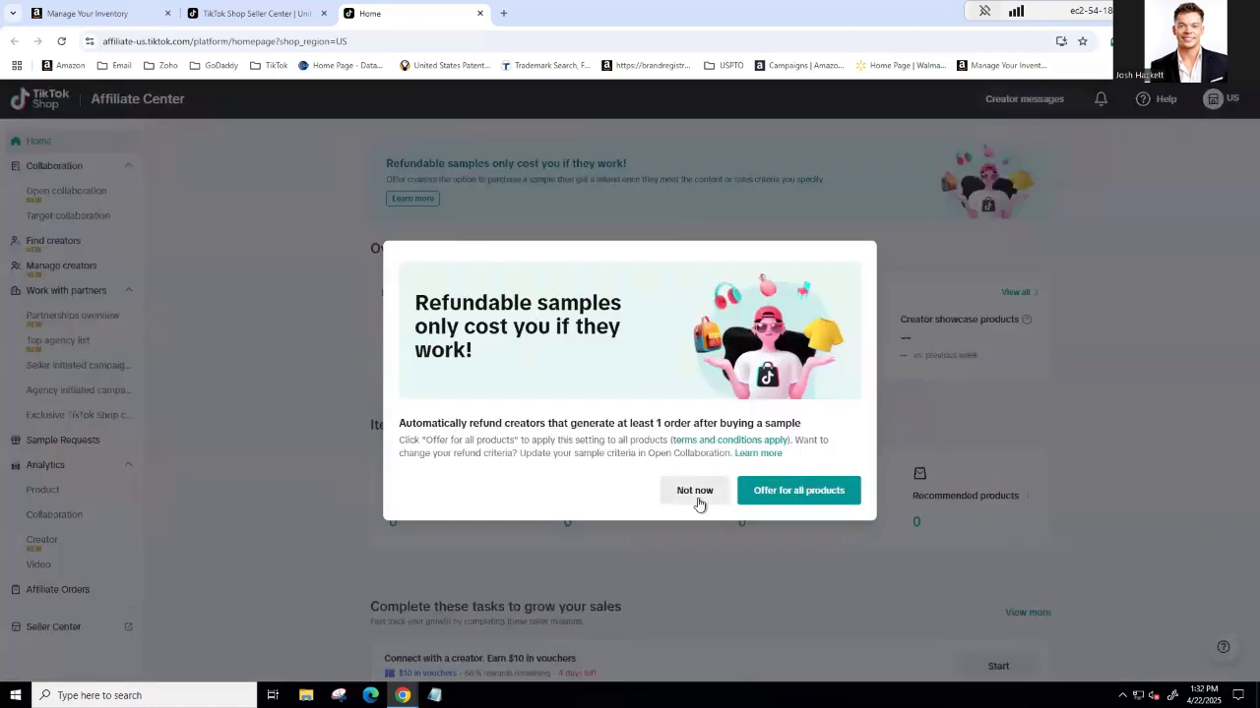
{"action": "left_click", "coordinate": [774, 500]}
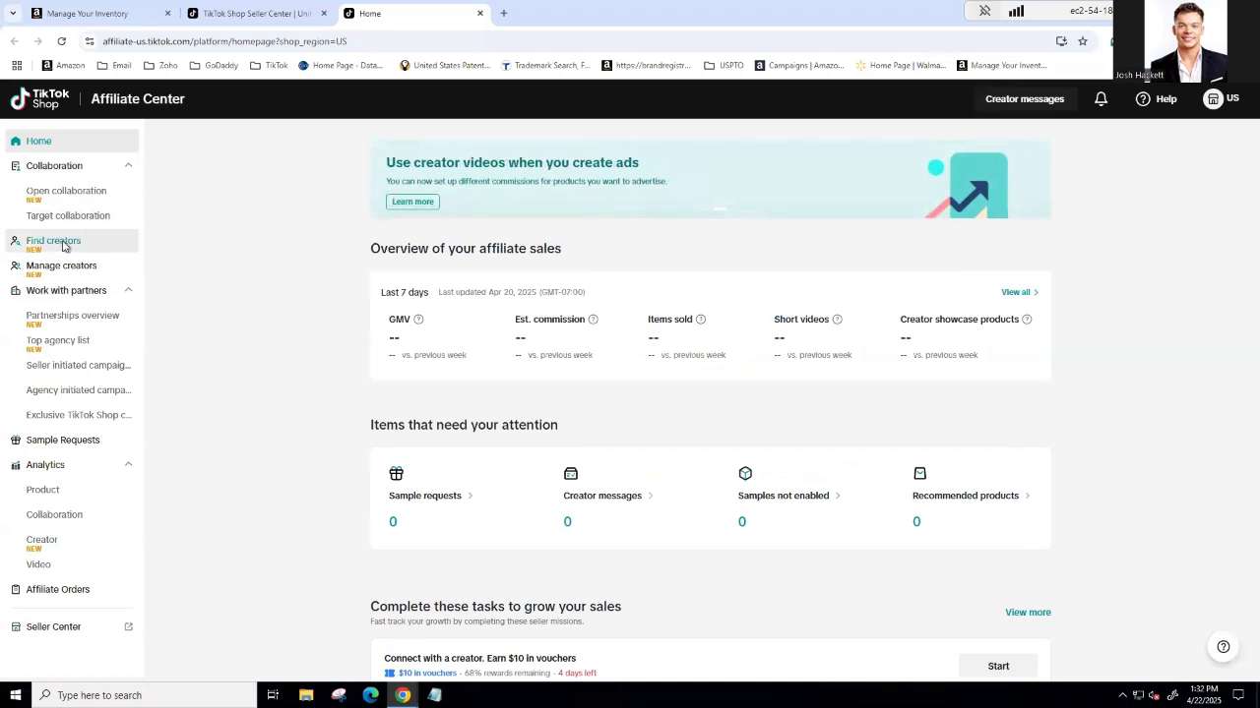
Step: Open Find creators, dismiss the new-seller outreach notice, and filter creators by the Sports & Outdoor product category
{"action": "left_click", "coordinate": [64, 246]}
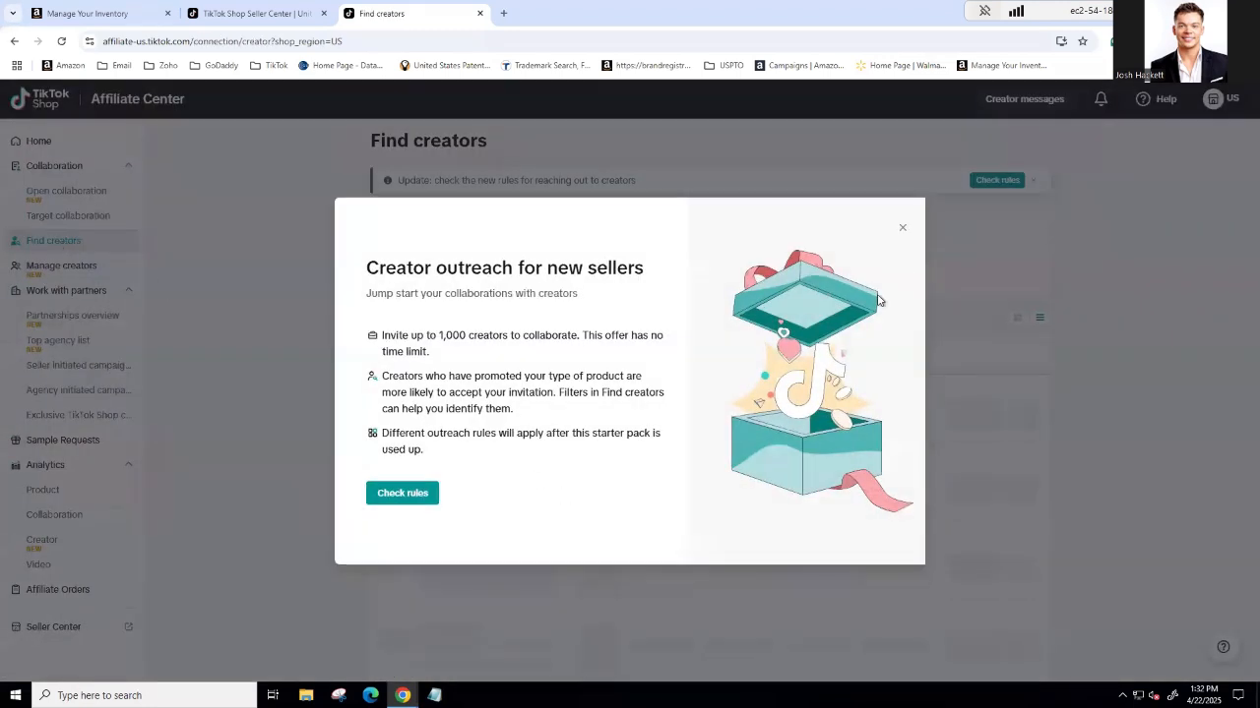
{"action": "left_click", "coordinate": [903, 230]}
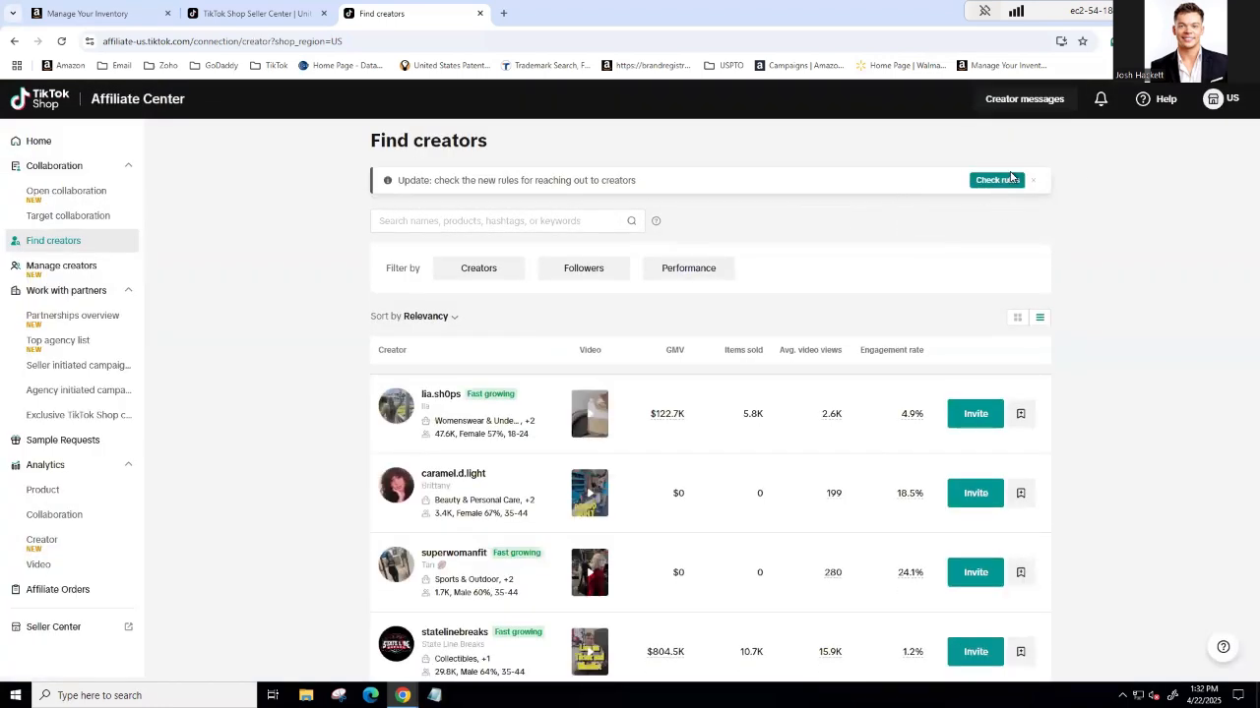
{"action": "left_click", "coordinate": [489, 273]}
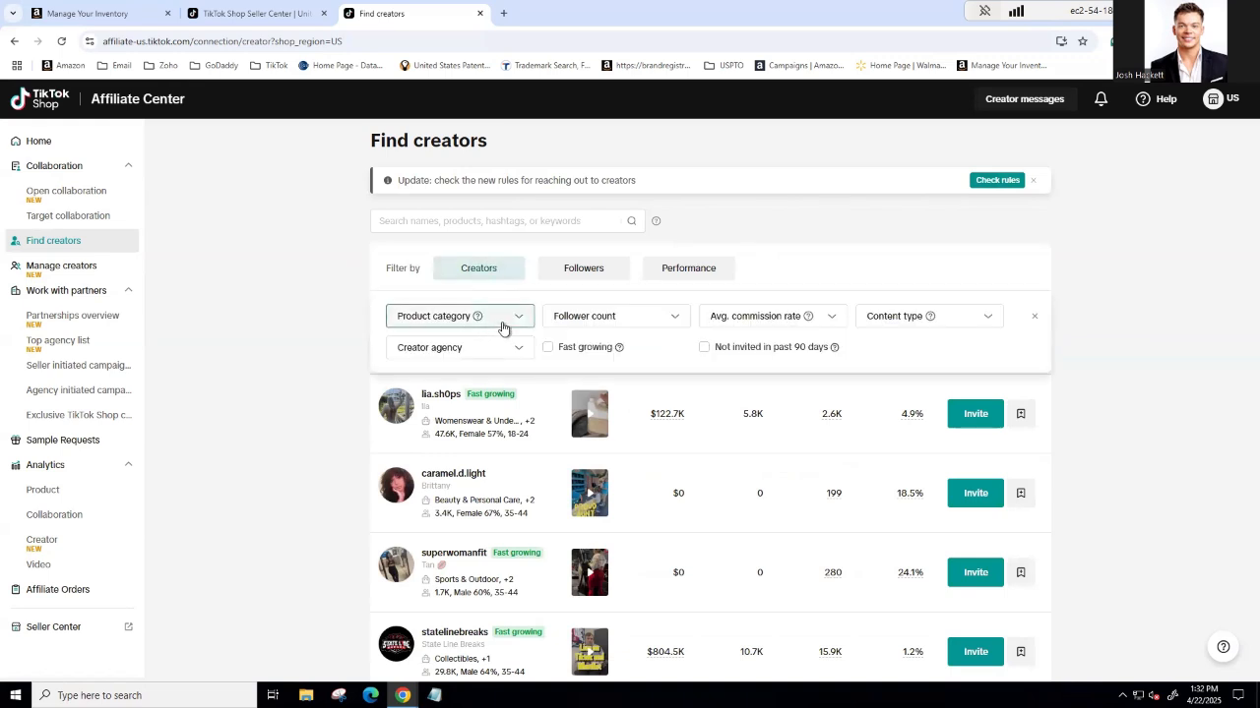
{"action": "left_click", "coordinate": [502, 327]}
{"action": "scroll", "coordinate": [436, 433], "scroll_direction": "down", "scroll_amount": 2}
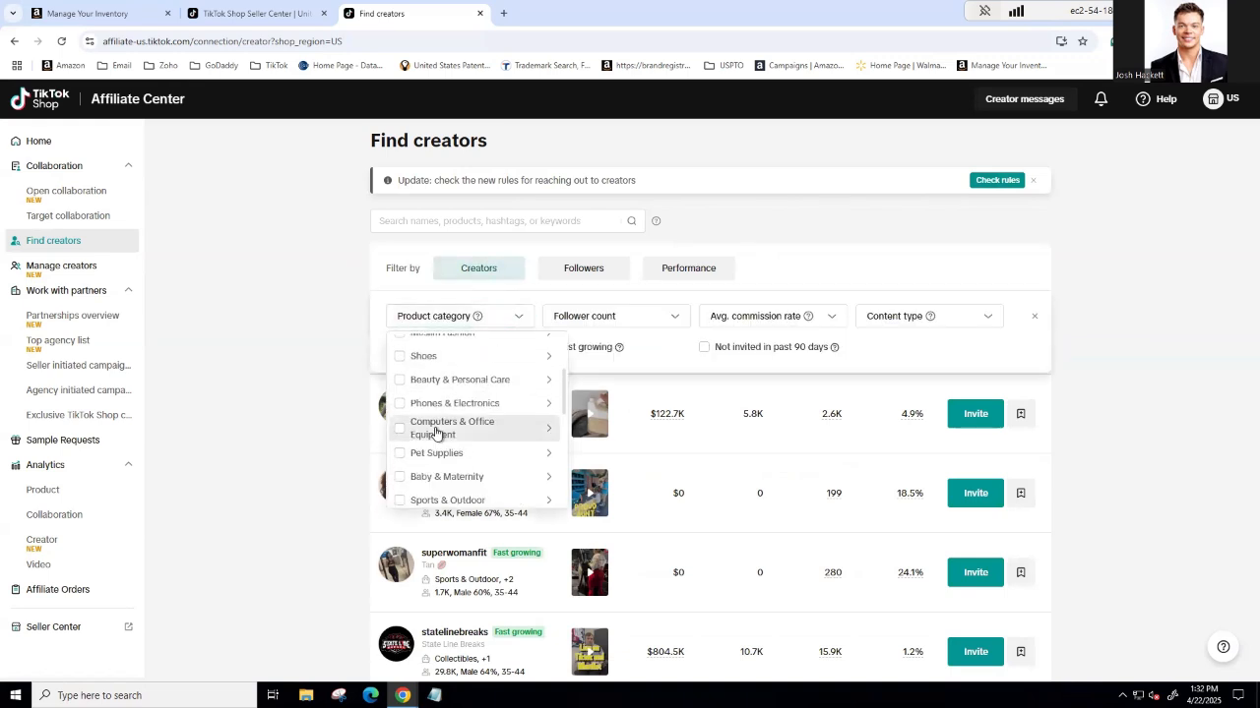
{"action": "scroll", "coordinate": [436, 433], "scroll_direction": "down", "scroll_amount": 3}
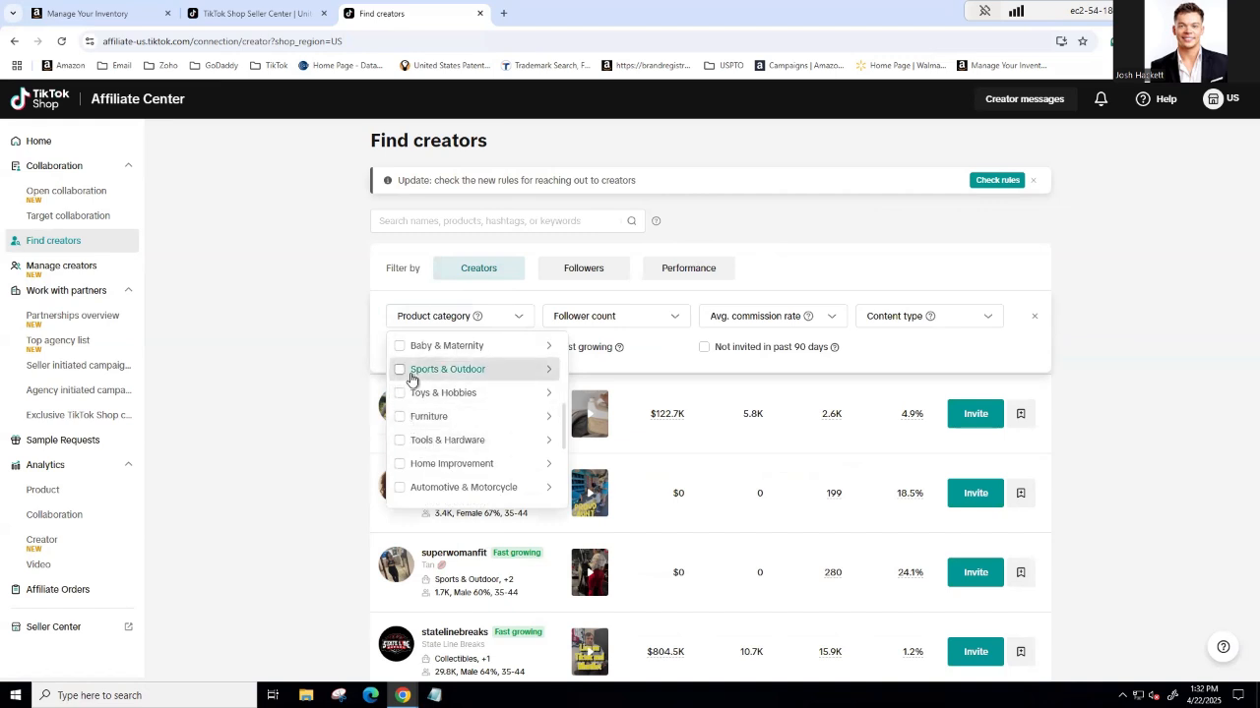
{"action": "left_click", "coordinate": [411, 374]}
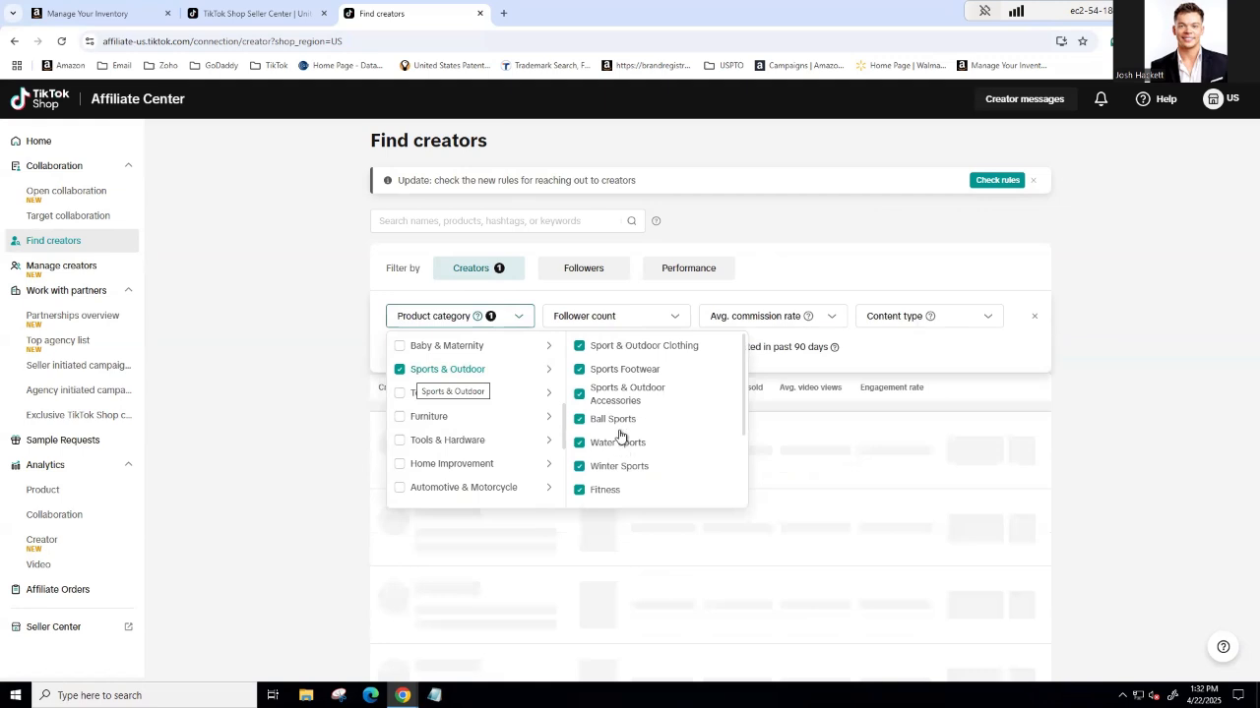
{"action": "left_click", "coordinate": [1092, 294]}
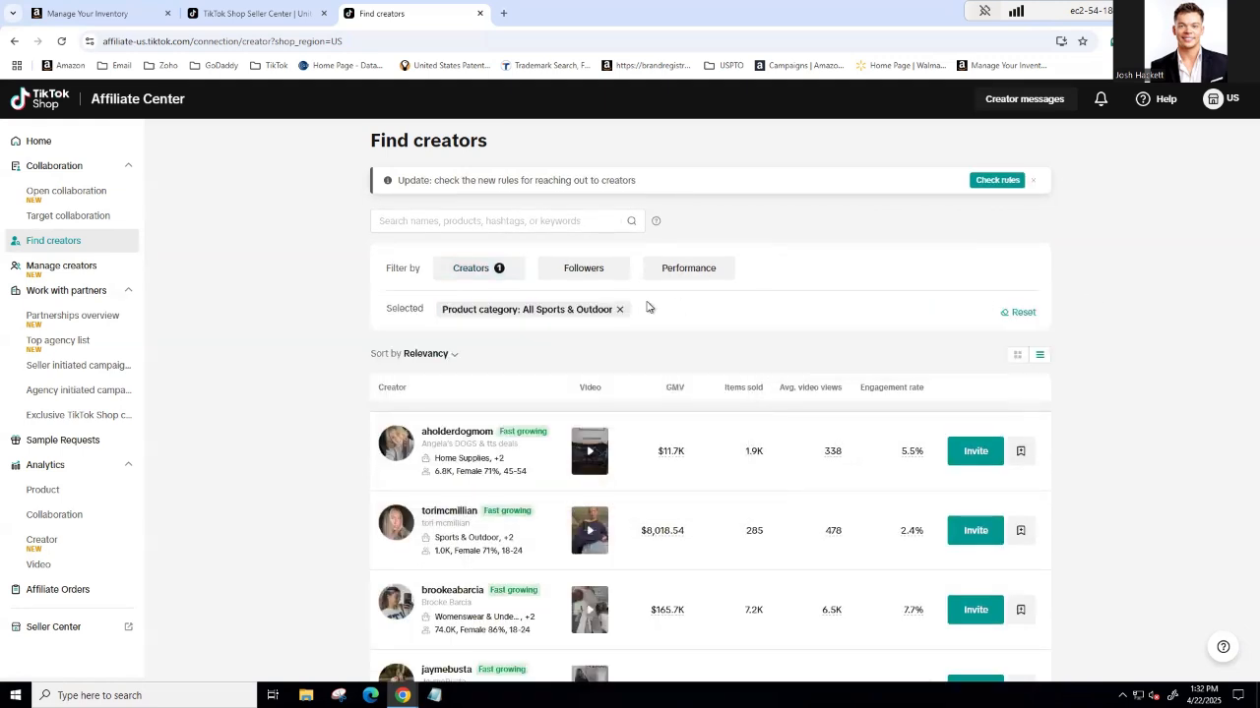
Step: Add the first six creators in the filtered list to Manage creators
{"action": "left_click", "coordinate": [1023, 454]}
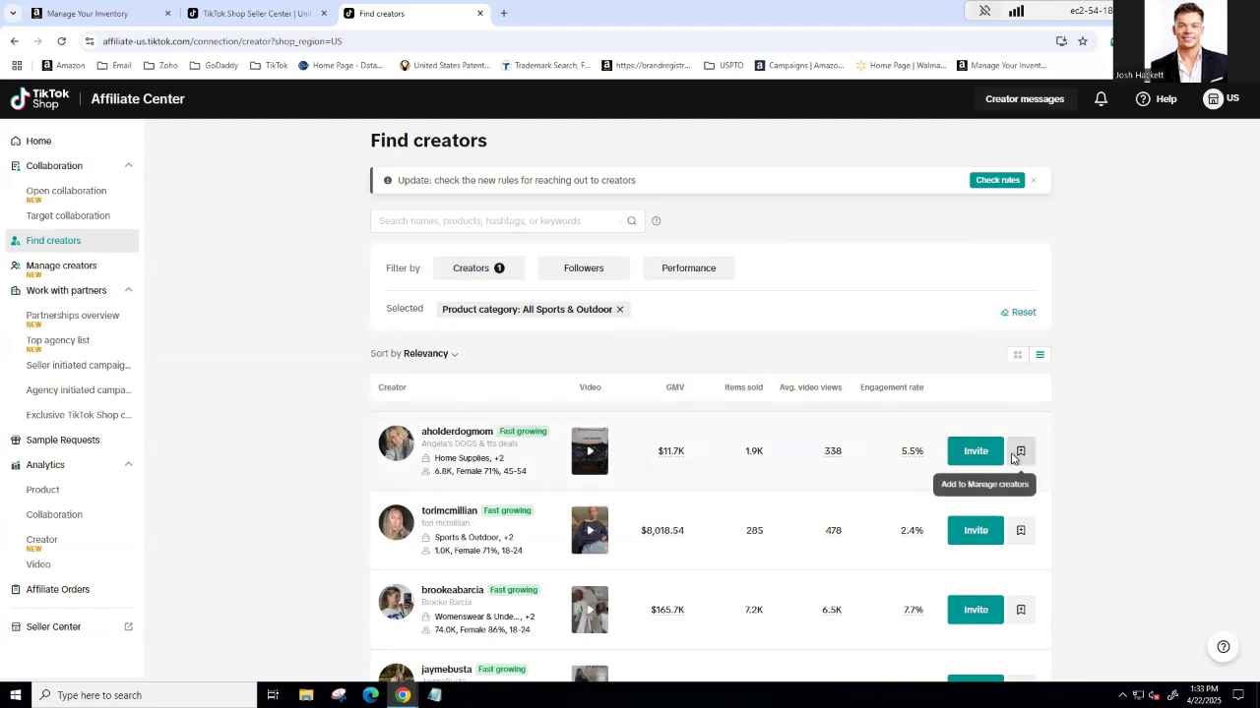
{"action": "left_click", "coordinate": [1022, 532]}
{"action": "scroll", "coordinate": [1021, 536], "scroll_direction": "down", "scroll_amount": 1}
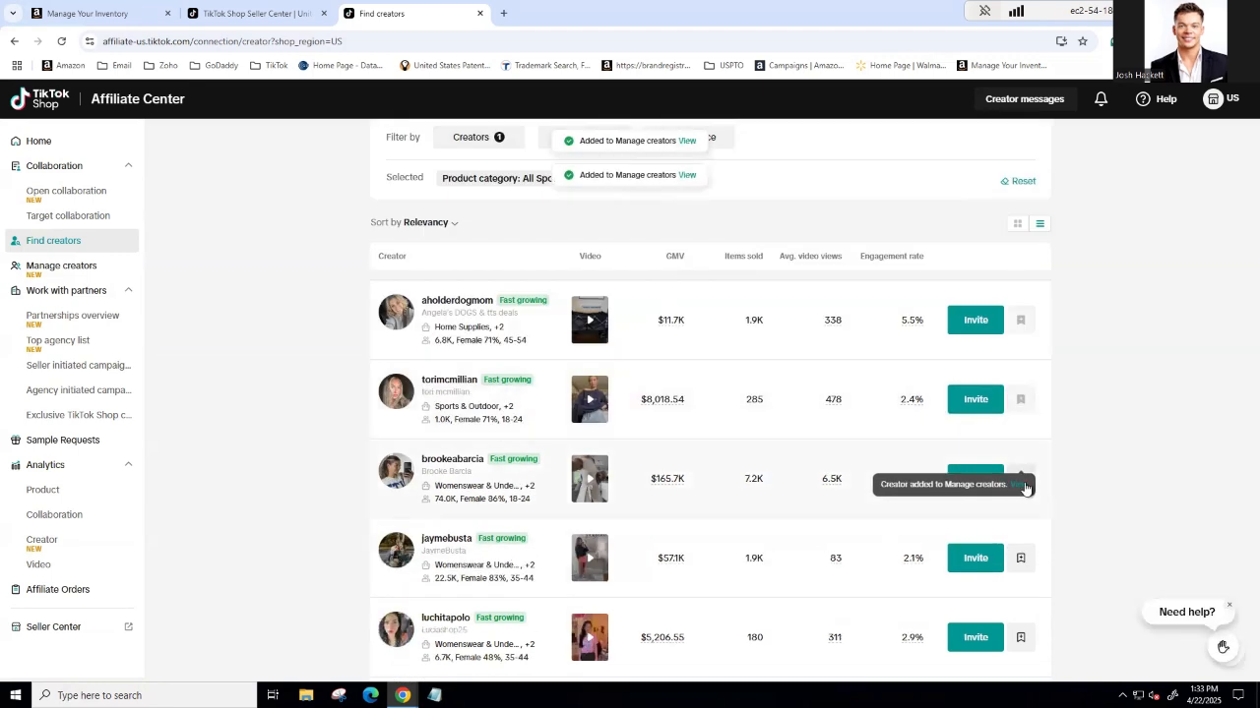
{"action": "left_click", "coordinate": [1022, 478]}
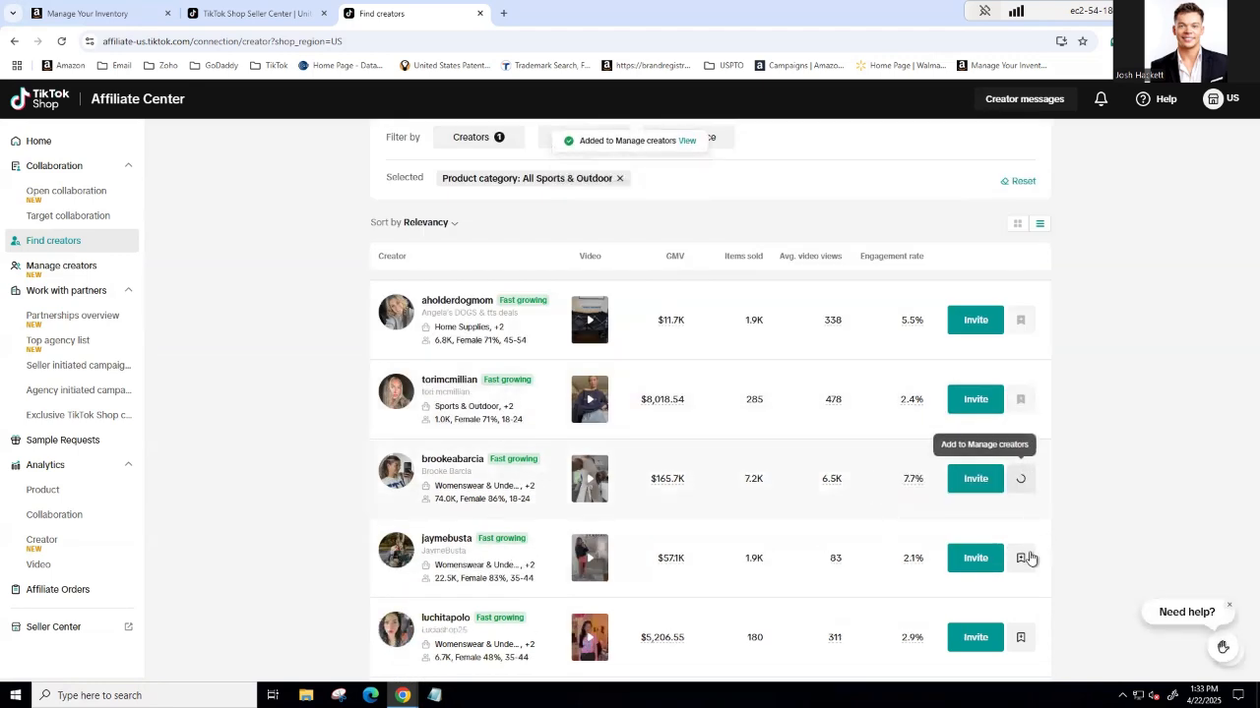
{"action": "left_click", "coordinate": [1026, 558]}
{"action": "scroll", "coordinate": [1023, 563], "scroll_direction": "down", "scroll_amount": 1}
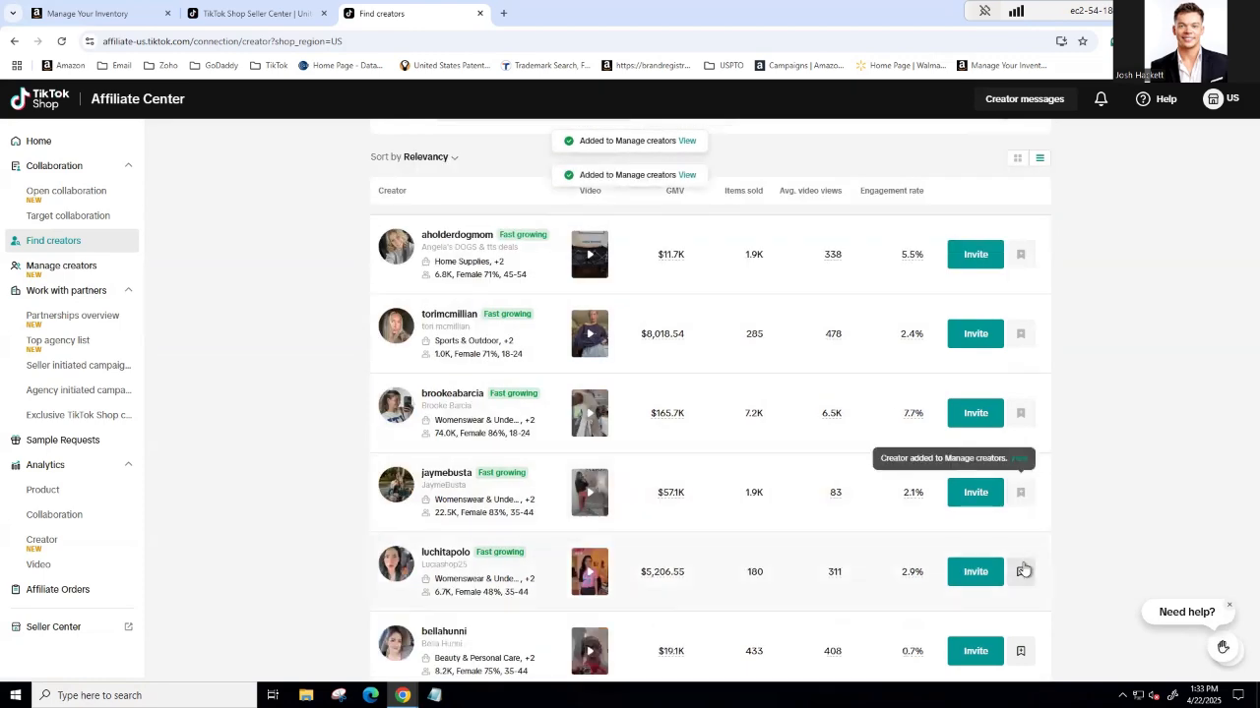
{"action": "left_click", "coordinate": [1023, 568]}
{"action": "scroll", "coordinate": [1051, 565], "scroll_direction": "down", "scroll_amount": 1}
{"action": "left_click", "coordinate": [1022, 577]}
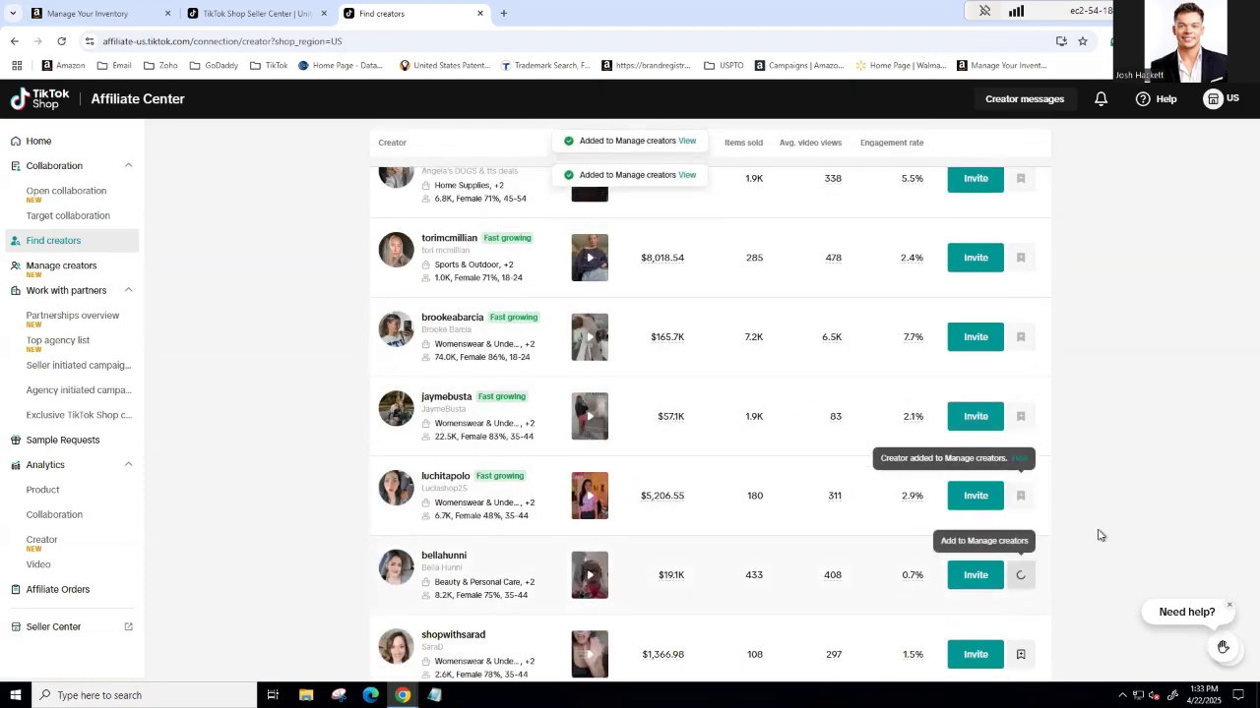
Step: Start a new target collaboration invitation named "Portable Ice Shower" and set it valid until 05/14/2025
{"action": "scroll", "coordinate": [678, 453], "scroll_direction": "up", "scroll_amount": 3}
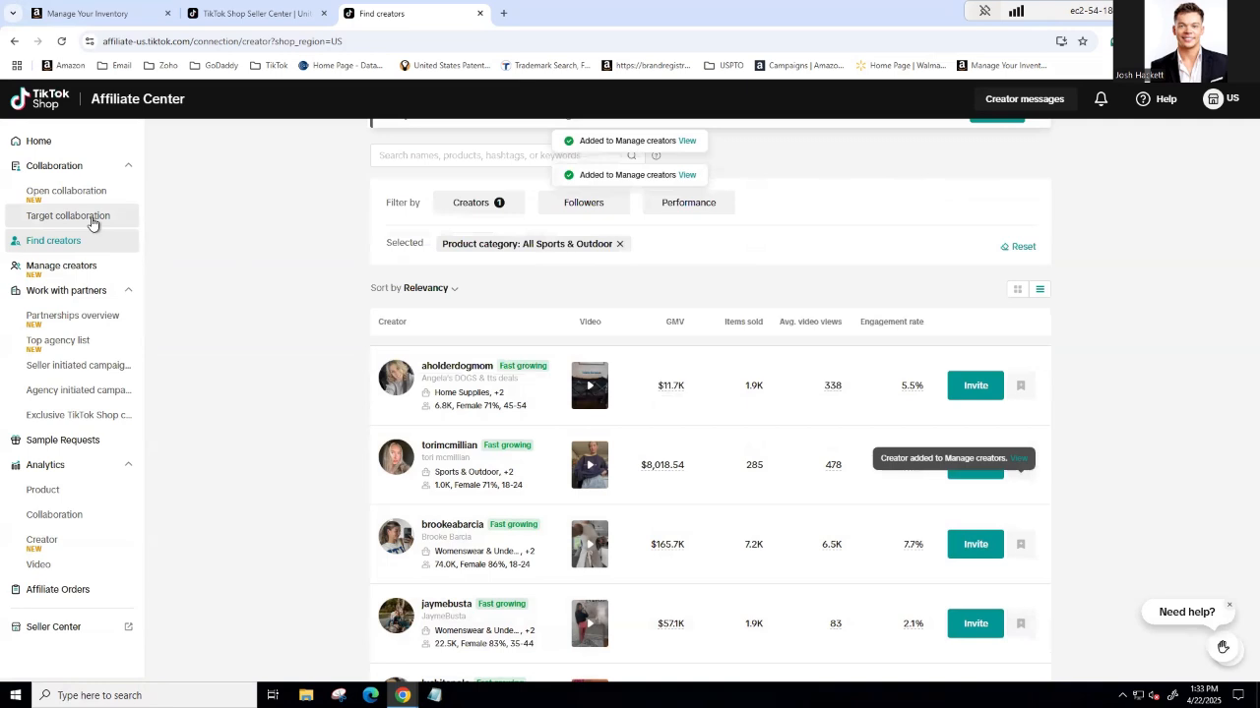
{"action": "left_click", "coordinate": [92, 223]}
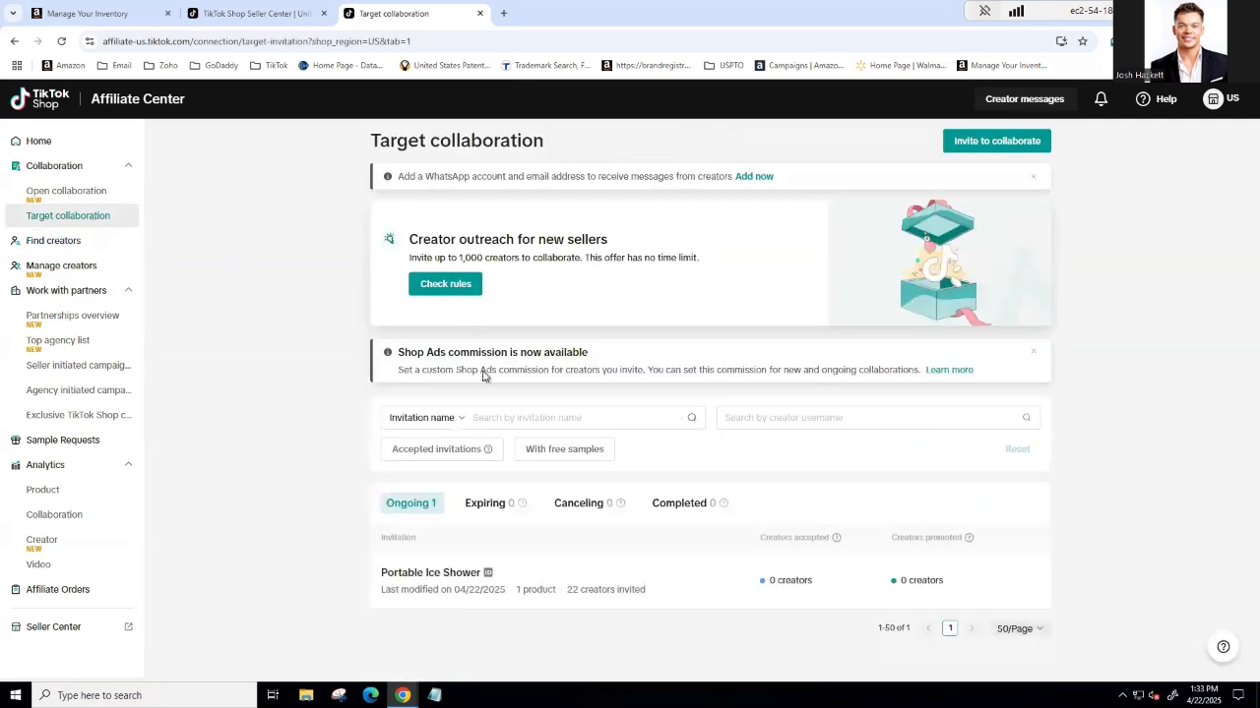
{"action": "left_click", "coordinate": [994, 152]}
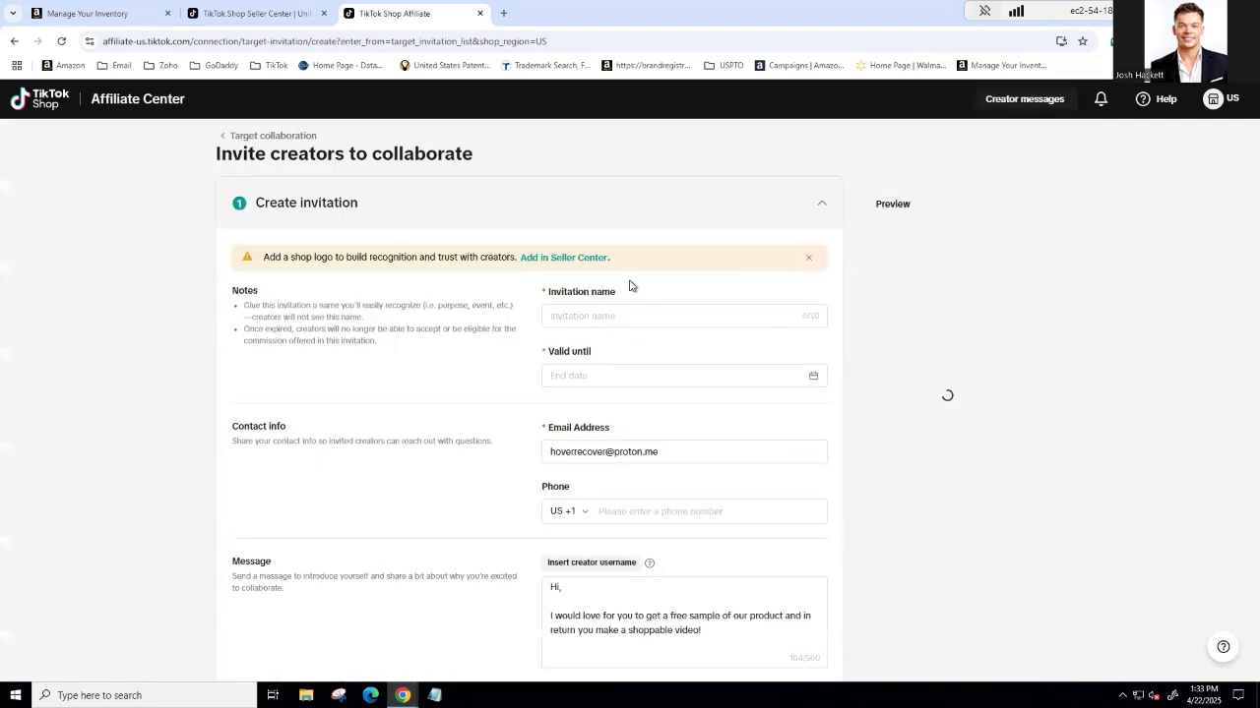
{"action": "left_click", "coordinate": [633, 310]}
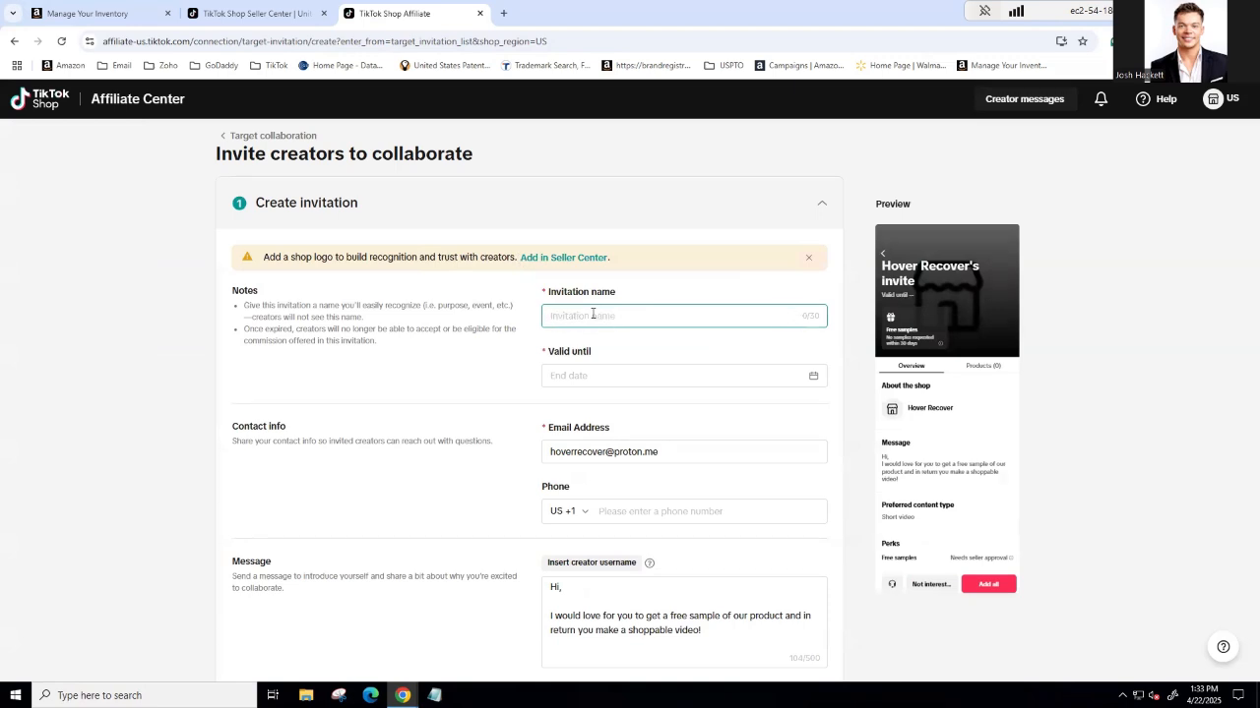
{"action": "type", "text": "("}
{"action": "key", "text": "BackSpace"}
{"action": "type", "text": "H"}
{"action": "left_click", "coordinate": [594, 380]}
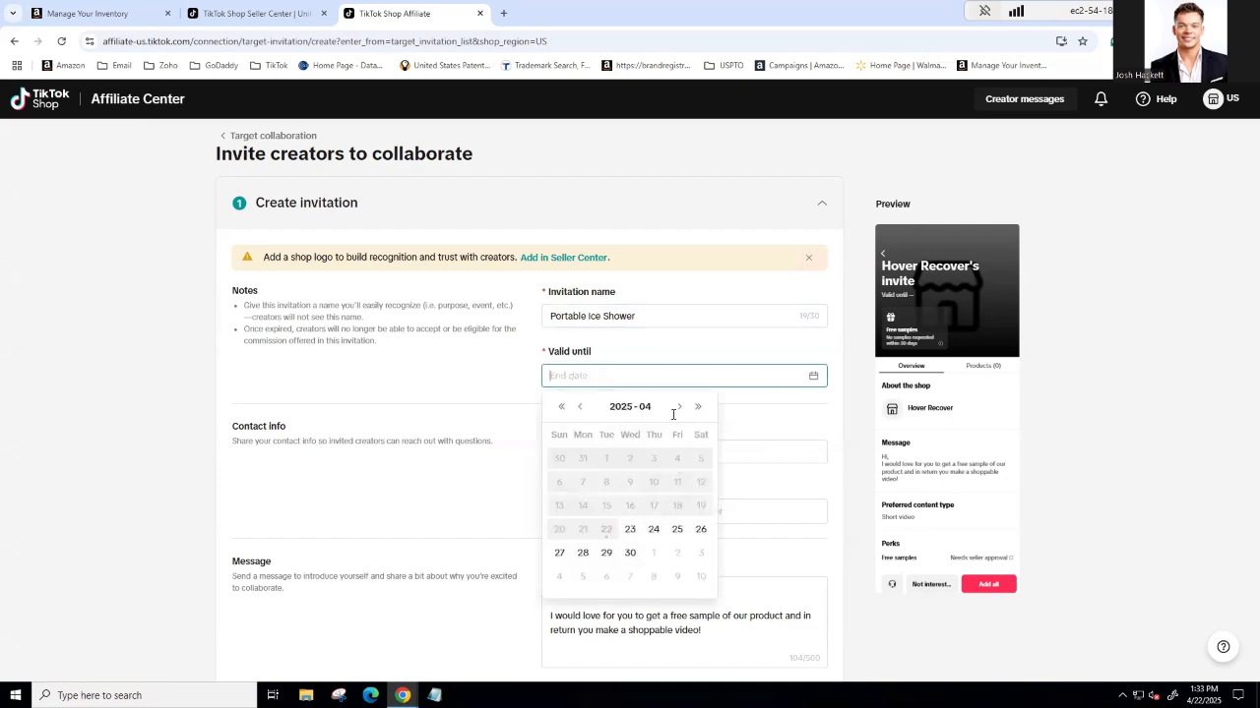
{"action": "left_click", "coordinate": [677, 409]}
{"action": "left_click", "coordinate": [630, 506]}
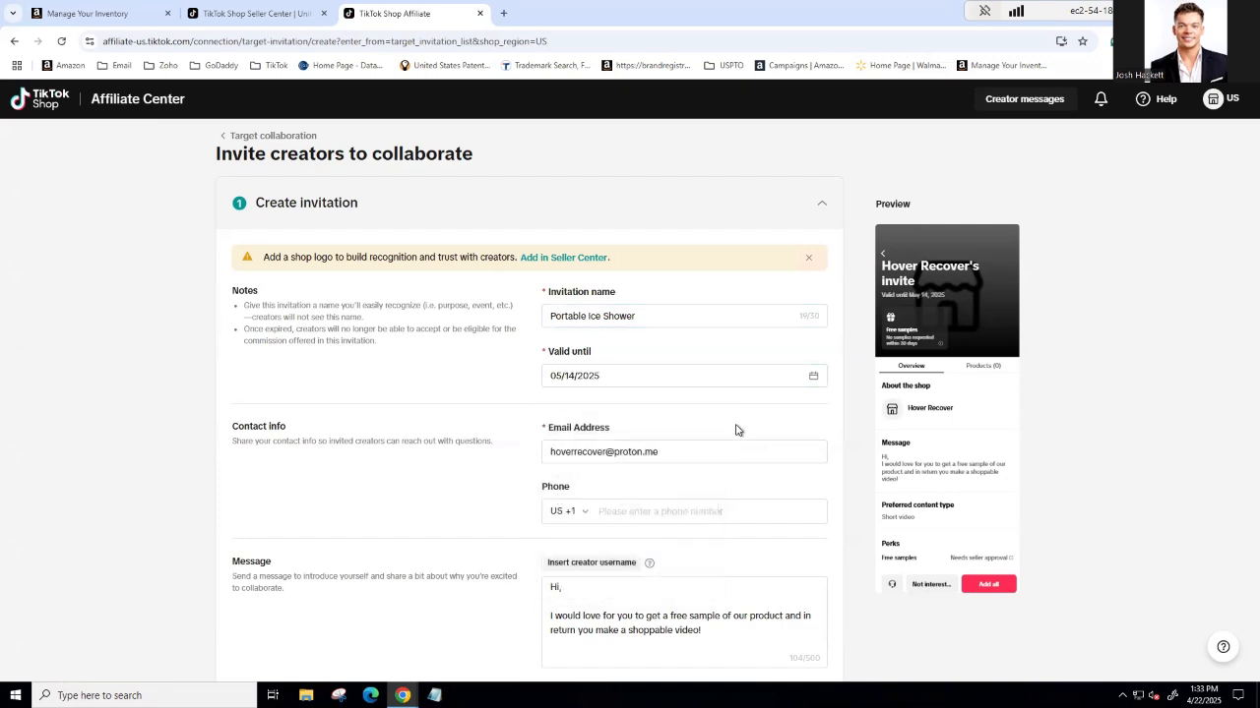
Step: Review the invitation's contact info and content type, and highlight the free-sample offer in the message
{"action": "scroll", "coordinate": [737, 437], "scroll_direction": "down", "scroll_amount": 1}
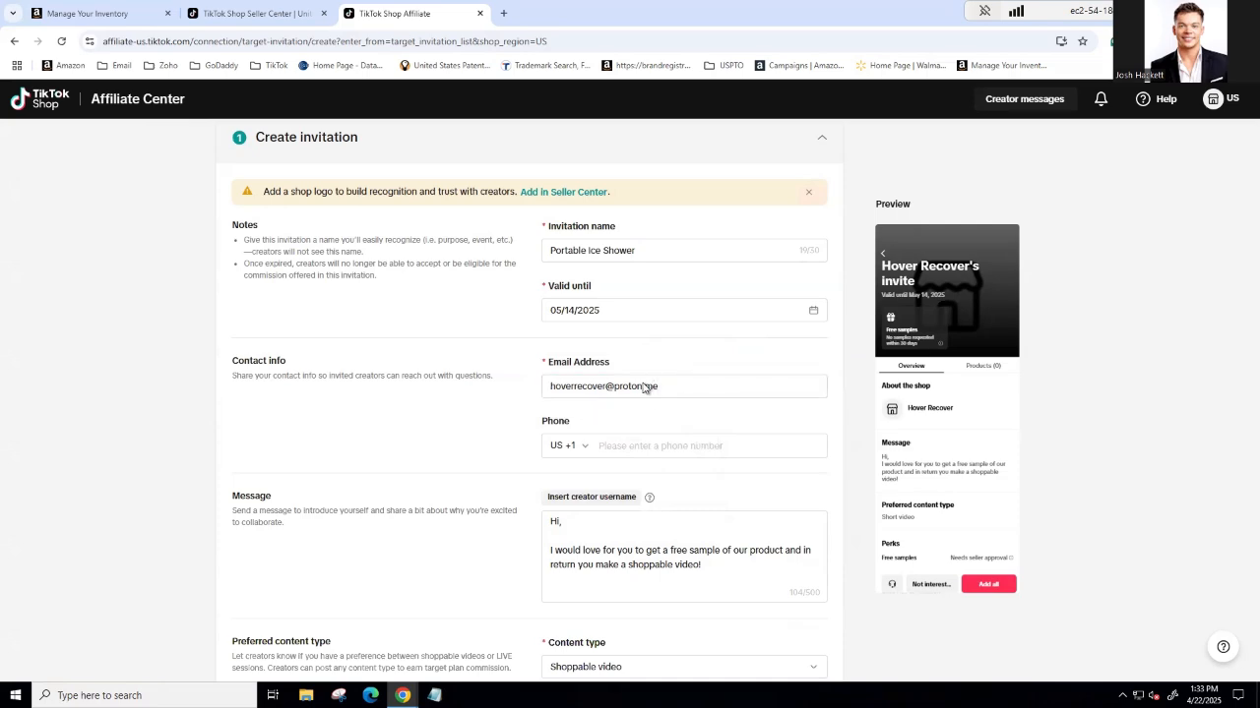
{"action": "left_click", "coordinate": [636, 454]}
{"action": "scroll", "coordinate": [636, 454], "scroll_direction": "down", "scroll_amount": 4}
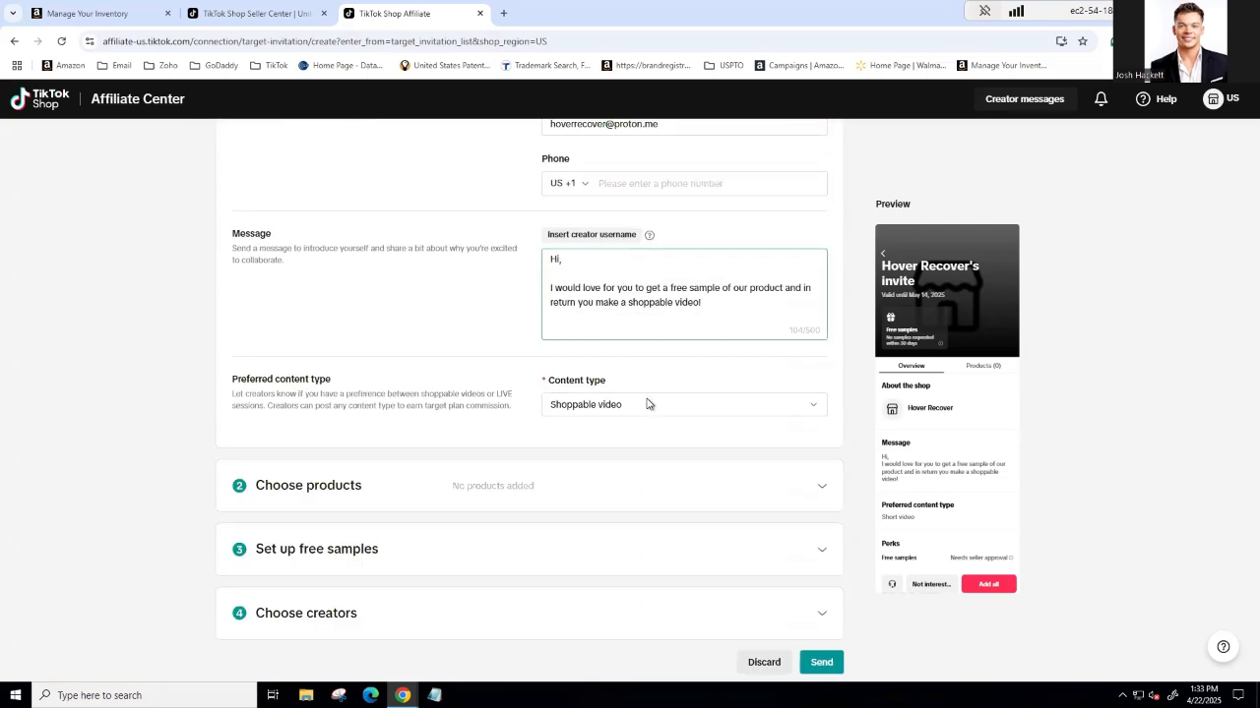
{"action": "left_click_drag", "start_coordinate": [550, 287], "coordinate": [743, 304]}
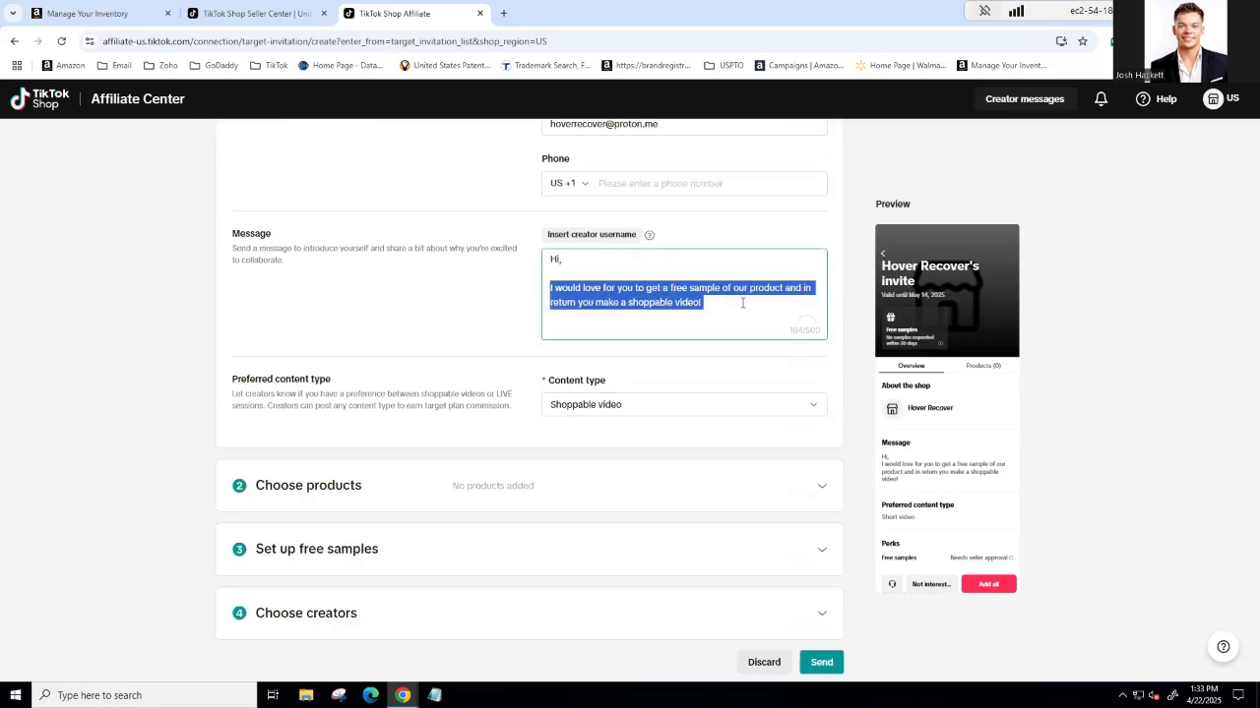
Step: Add the Hover Recover Portable Ice Shower to the invitation with a 20% standard commission rate
{"action": "left_click", "coordinate": [823, 487]}
{"action": "scroll", "coordinate": [535, 520], "scroll_direction": "down", "scroll_amount": 5}
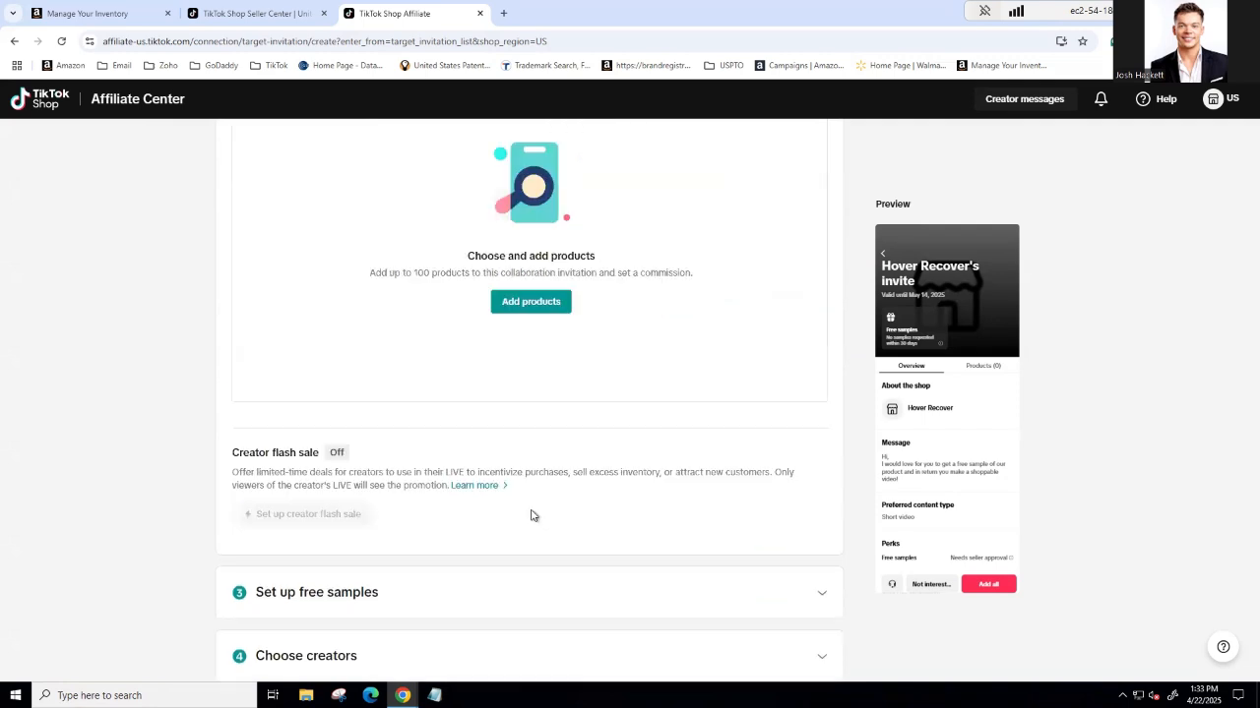
{"action": "left_click", "coordinate": [540, 305]}
{"action": "left_click", "coordinate": [579, 223]}
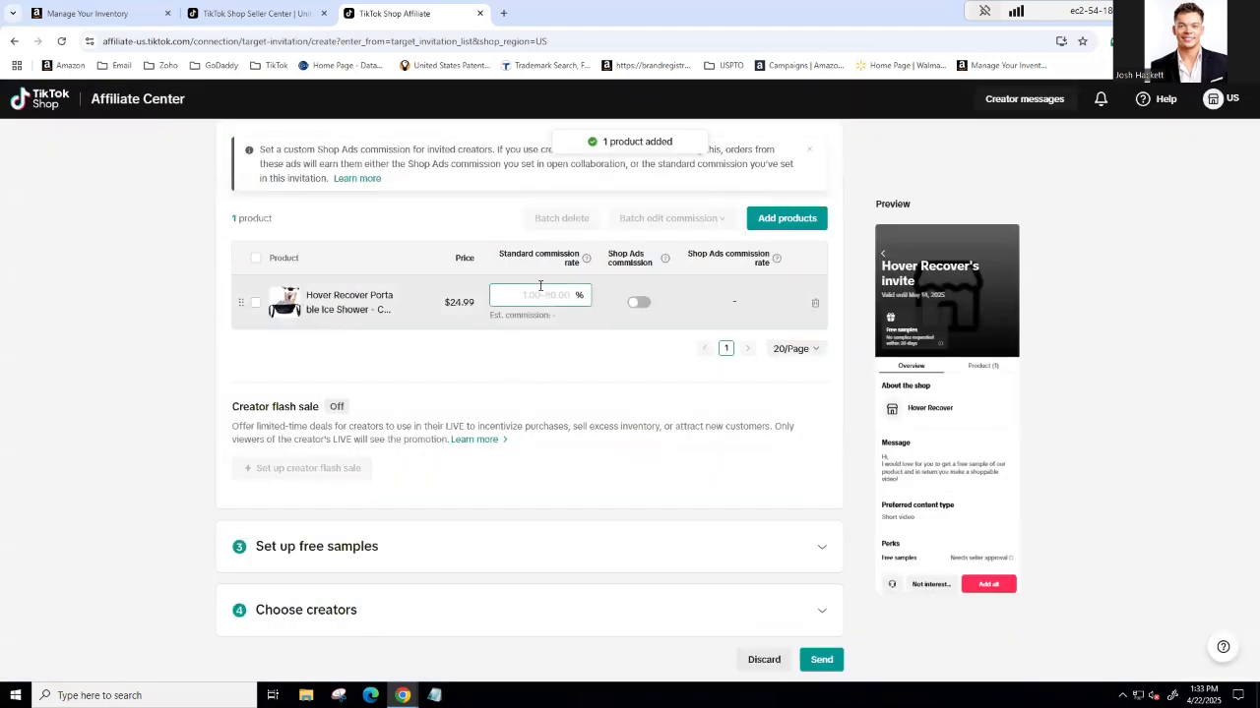
{"action": "left_click", "coordinate": [541, 301]}
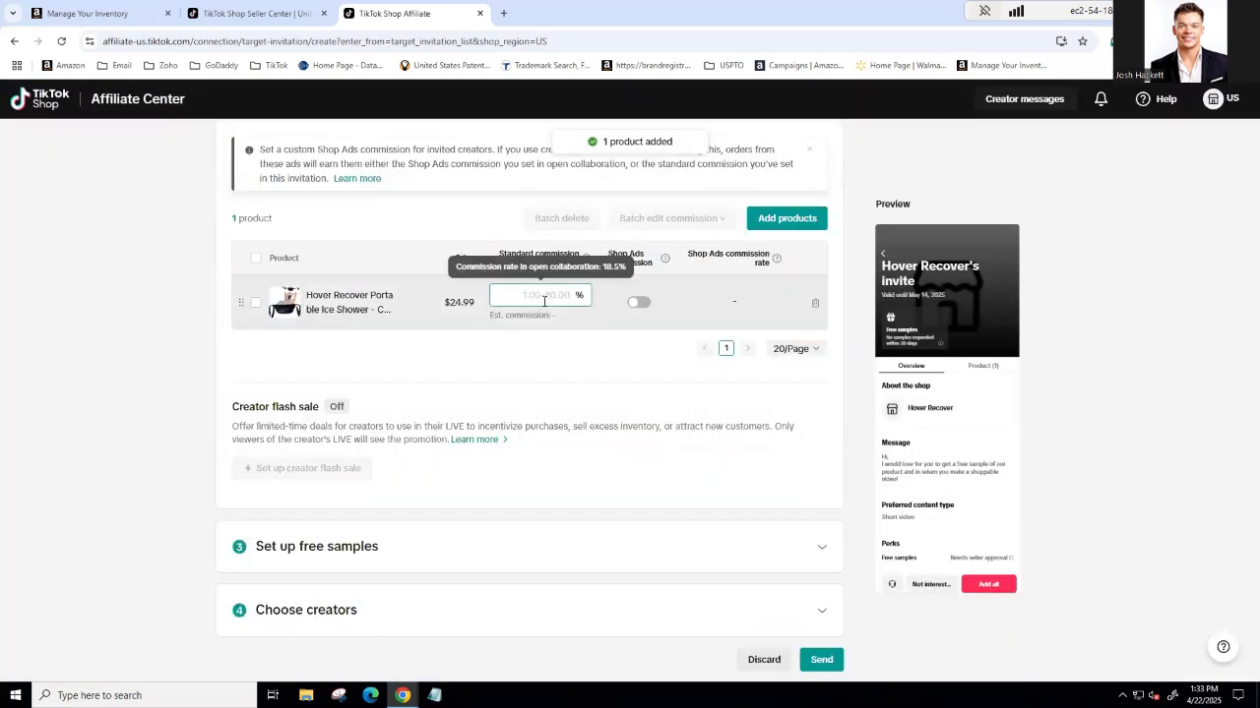
{"action": "type", "text": "20"}
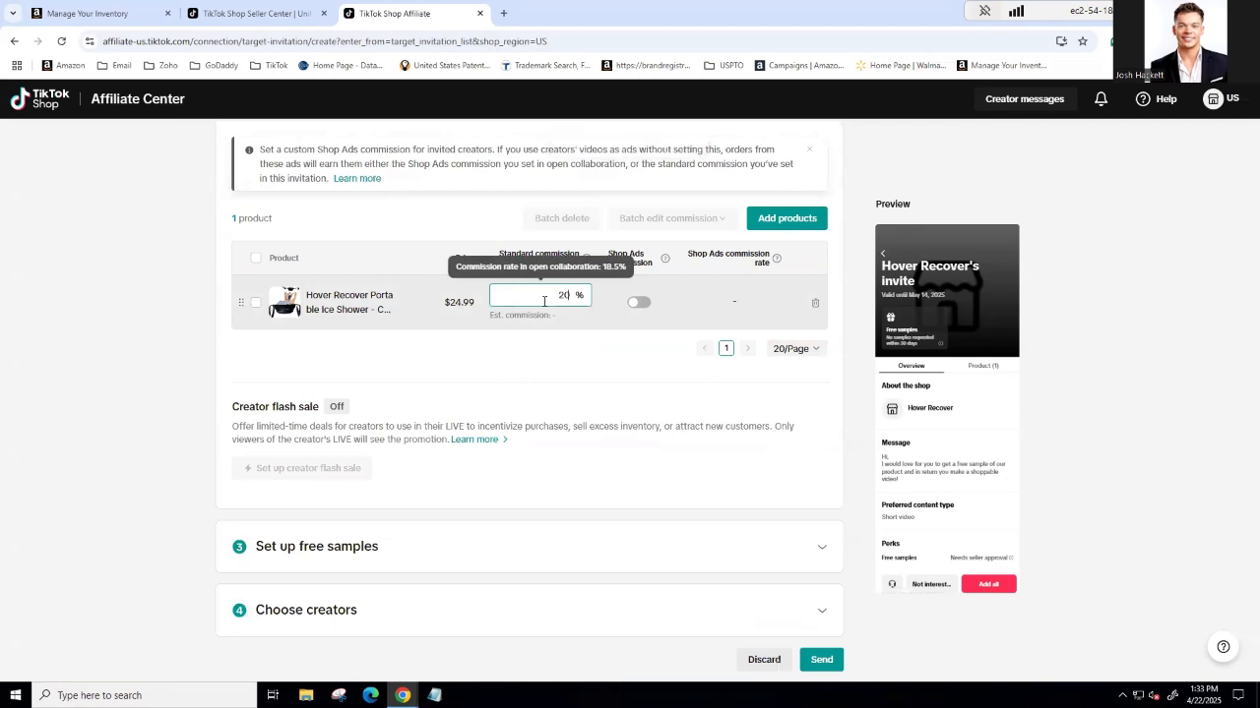
{"action": "left_click", "coordinate": [667, 361]}
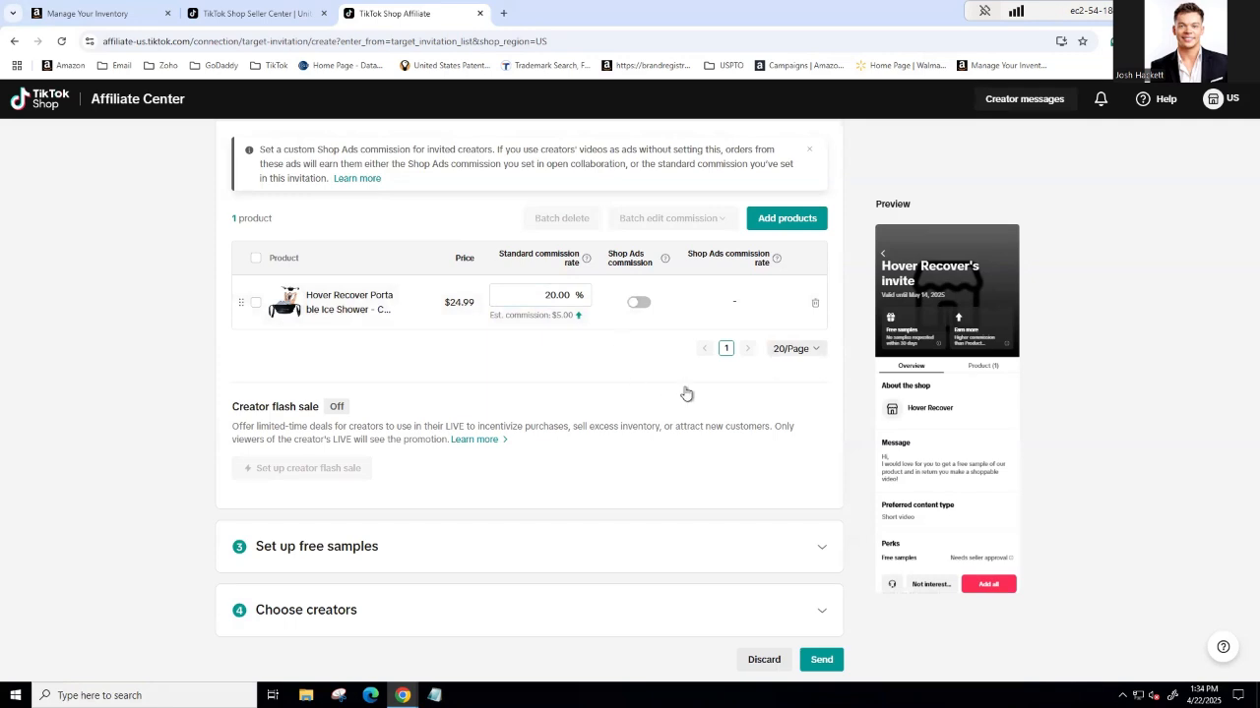
{"action": "left_click", "coordinate": [548, 301]}
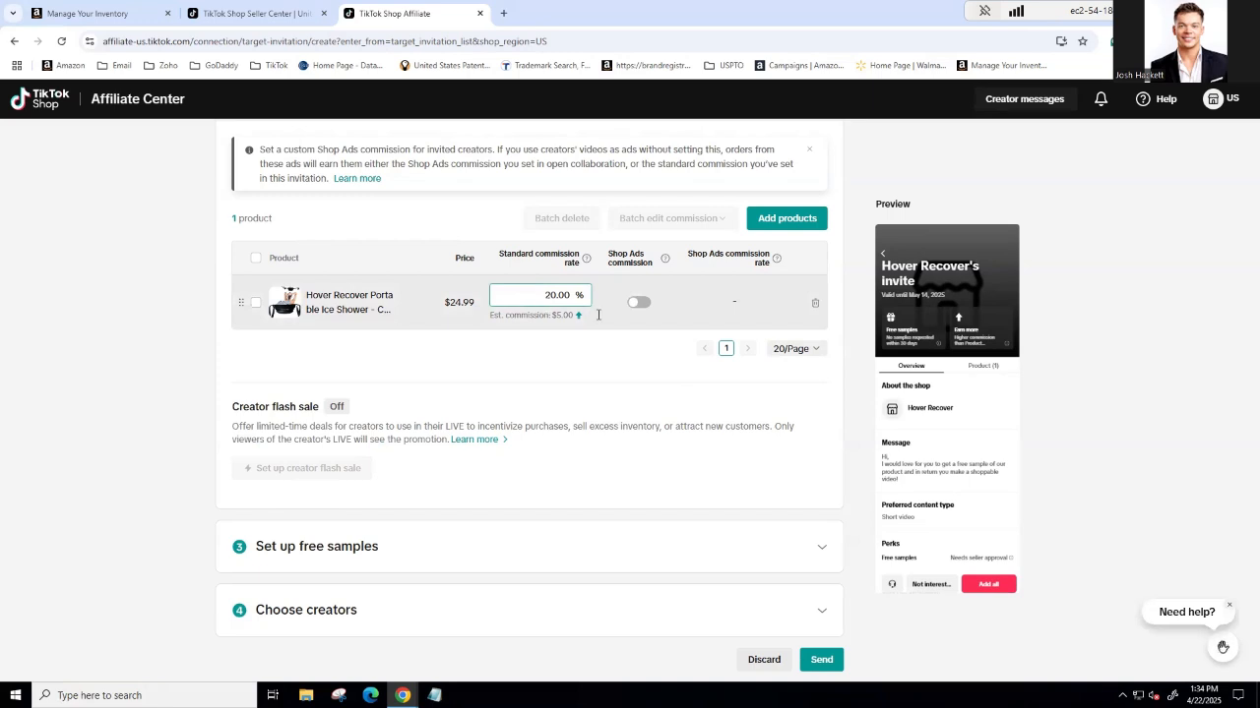
Step: Set the invitation's free samples to auto approve requests
{"action": "left_click", "coordinate": [728, 552]}
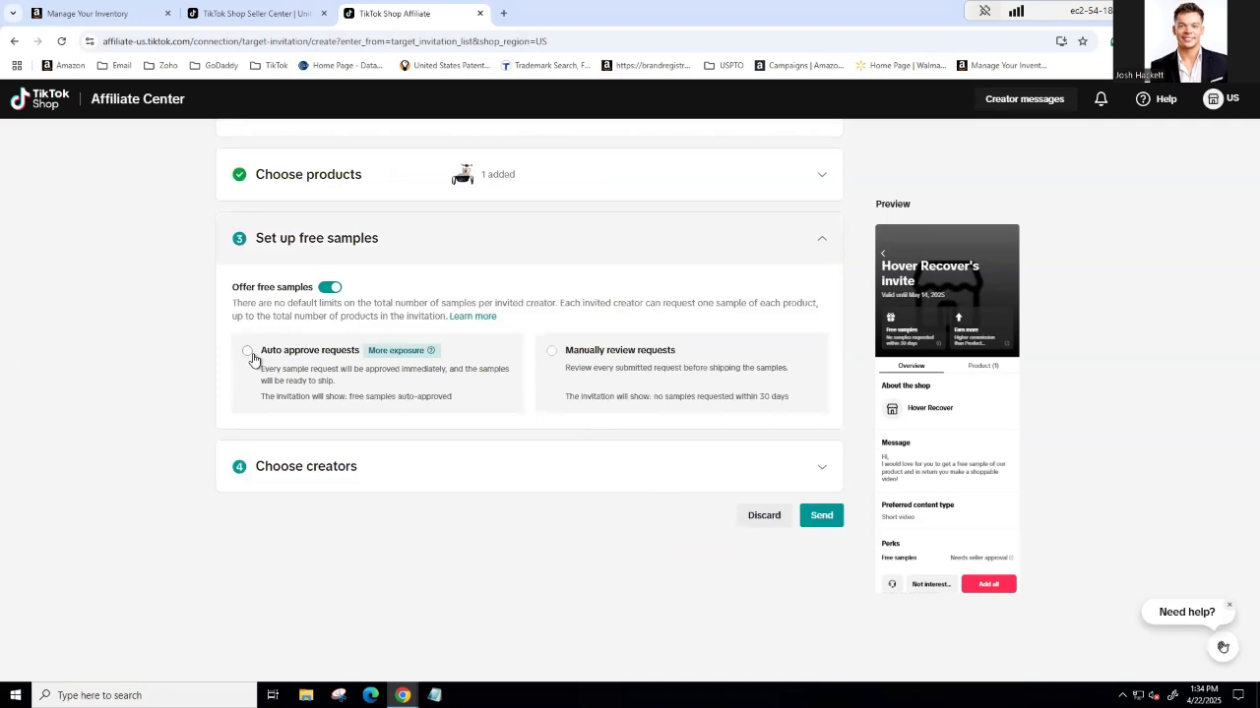
{"action": "left_click", "coordinate": [247, 352]}
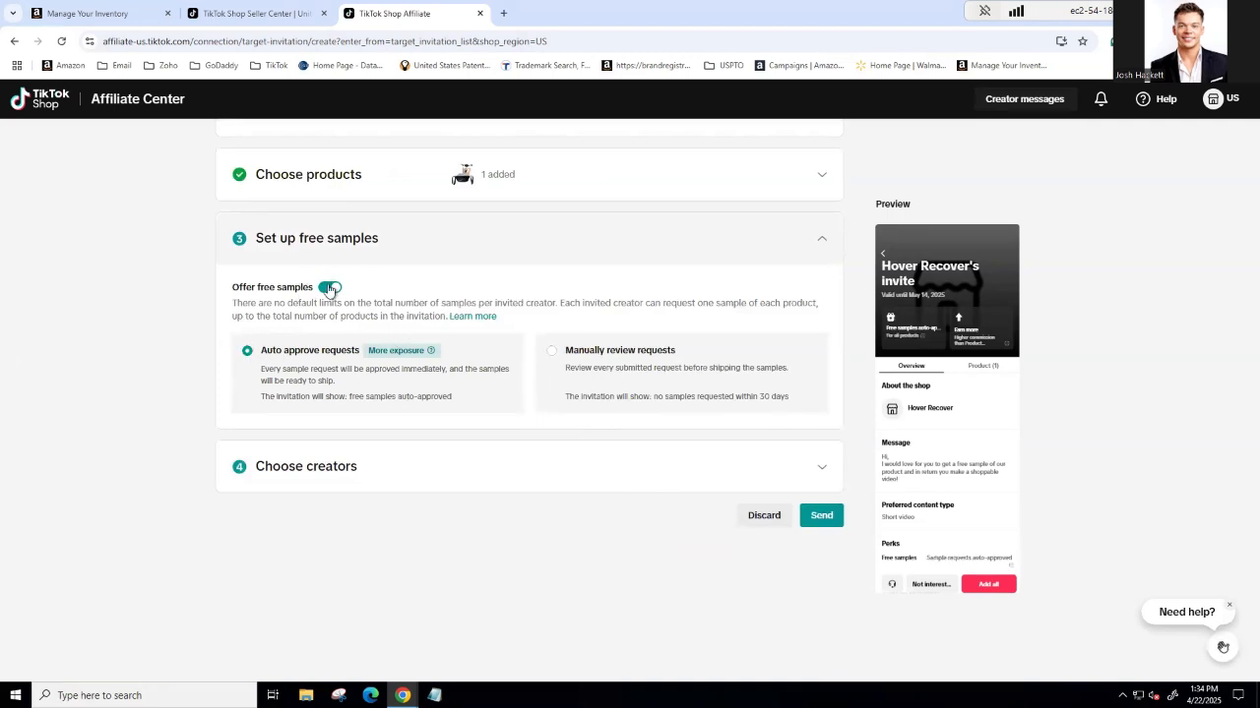
Step: Open the invitation's creator selection and list the pre-selected creators from Manage creators
{"action": "left_click", "coordinate": [815, 468]}
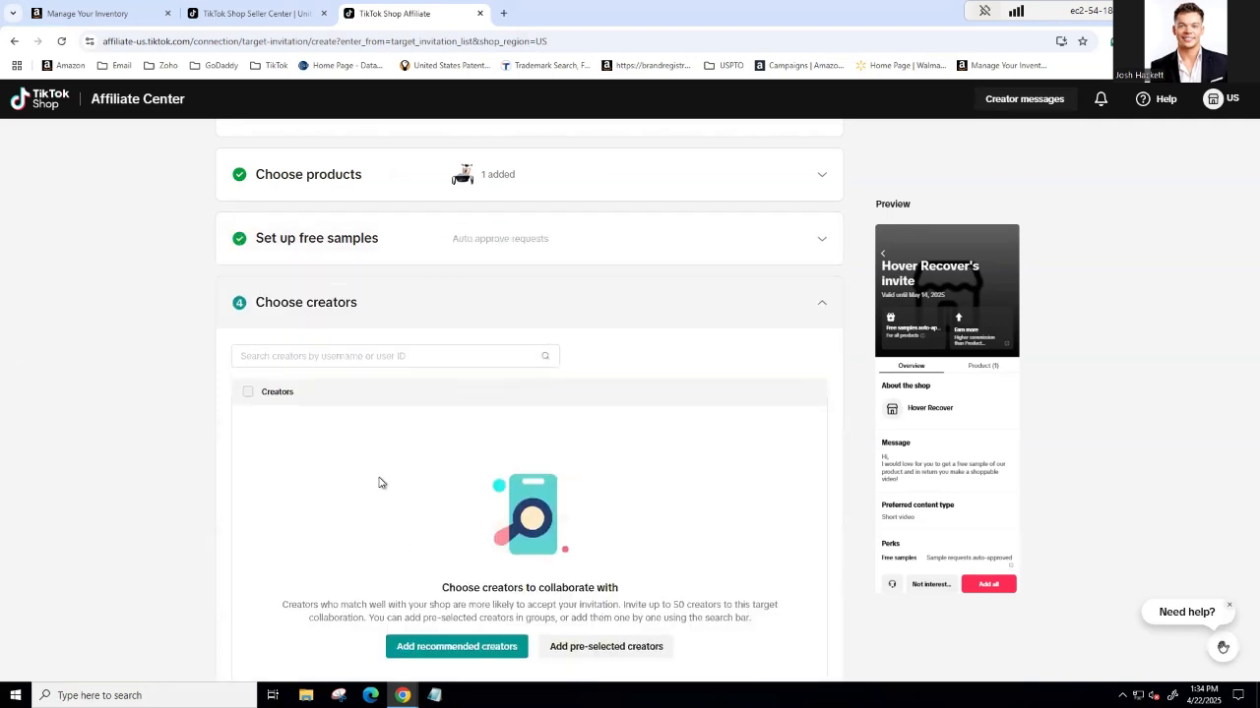
{"action": "left_click", "coordinate": [295, 356]}
{"action": "scroll", "coordinate": [690, 459], "scroll_direction": "down", "scroll_amount": 1}
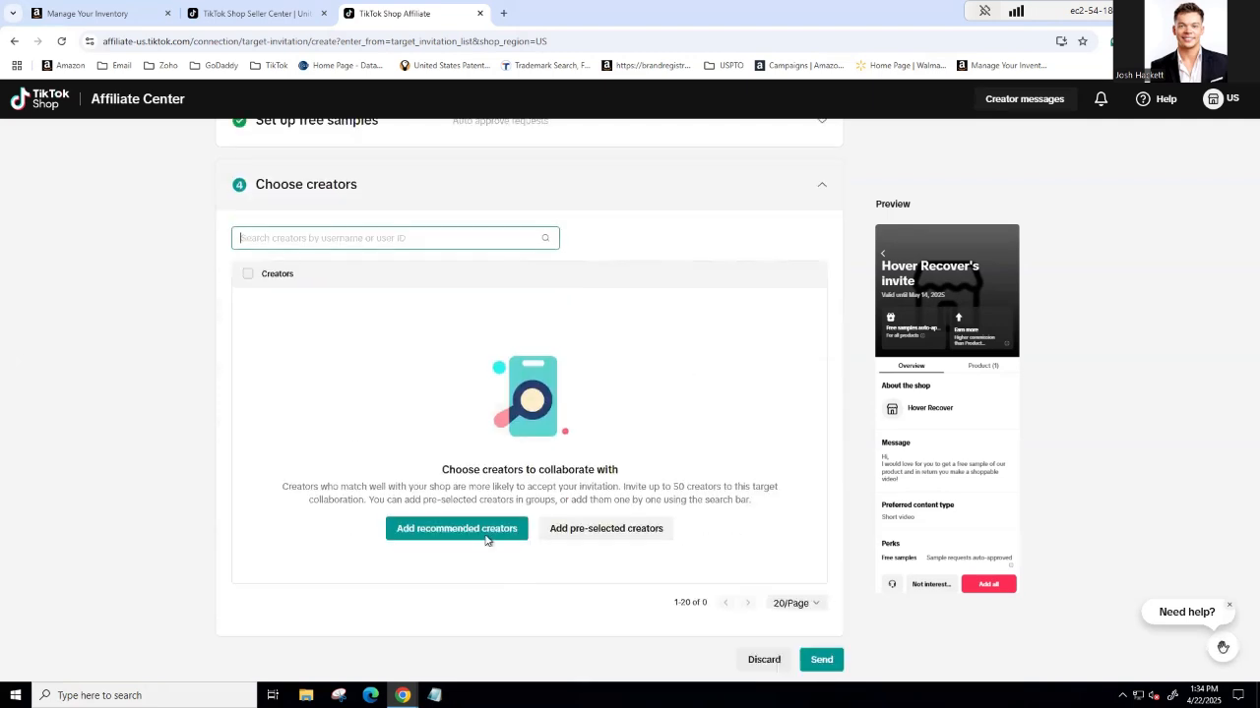
{"action": "left_click", "coordinate": [448, 541]}
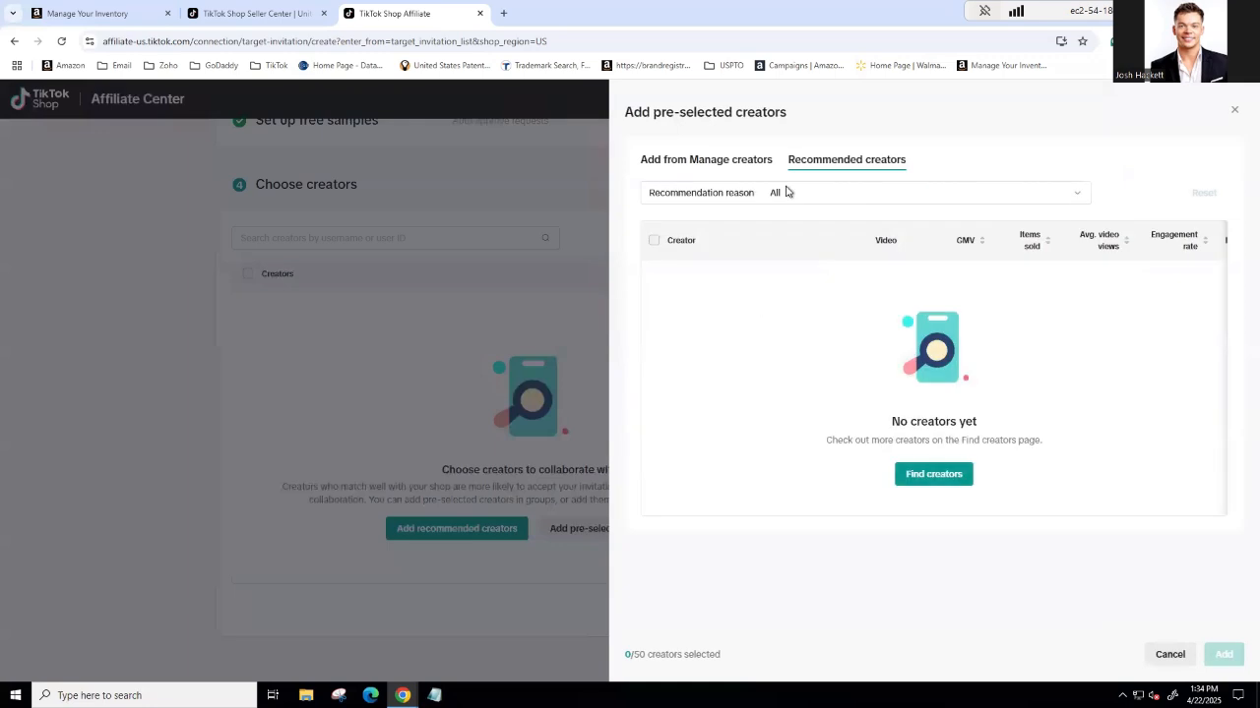
{"action": "left_click", "coordinate": [752, 160]}
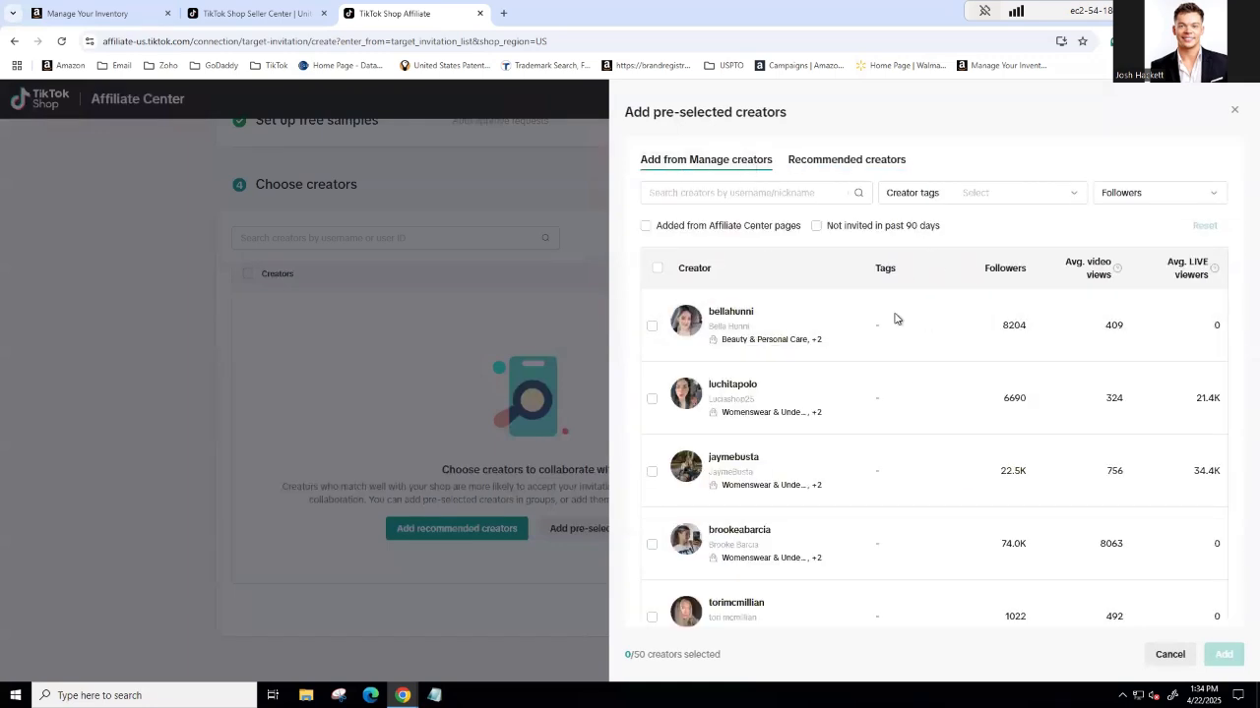
Step: Limit the list to creators not invited in the past 90 days, add them all to the invitation and acknowledge the duplicate invitations notice
{"action": "left_click", "coordinate": [815, 227]}
{"action": "left_click", "coordinate": [656, 268]}
{"action": "scroll", "coordinate": [943, 518], "scroll_direction": "down", "scroll_amount": 5}
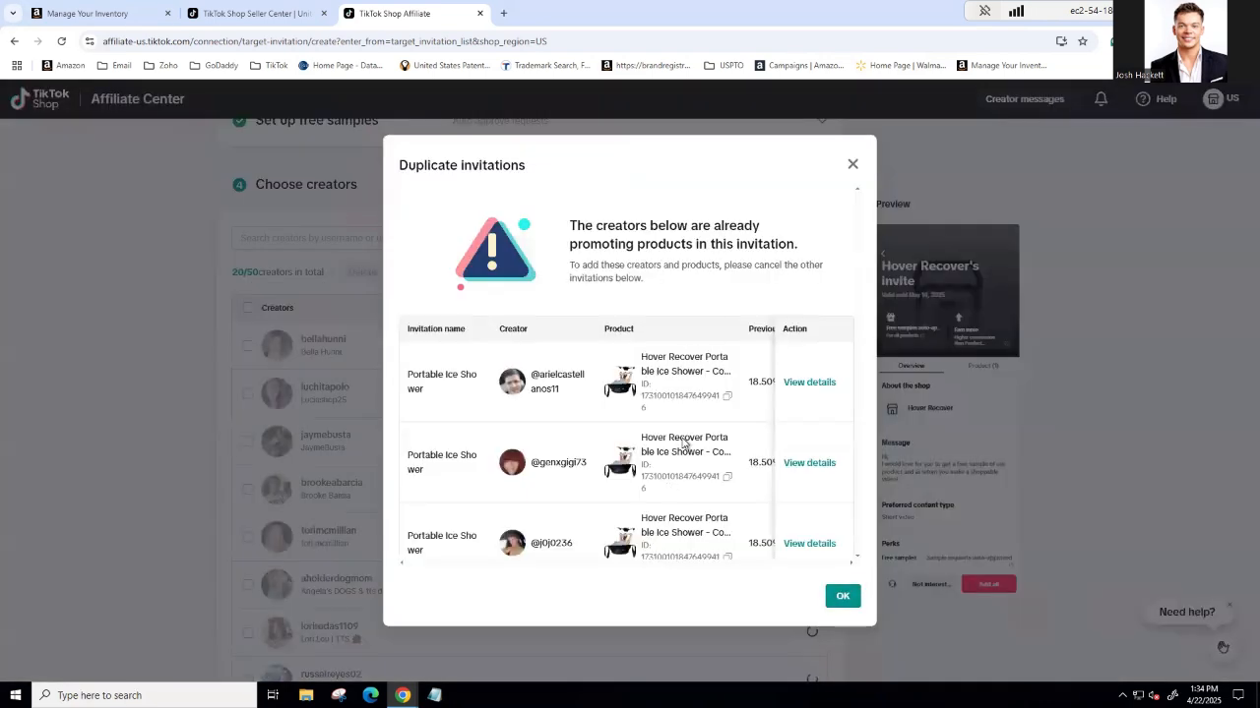
{"action": "left_click", "coordinate": [842, 600]}
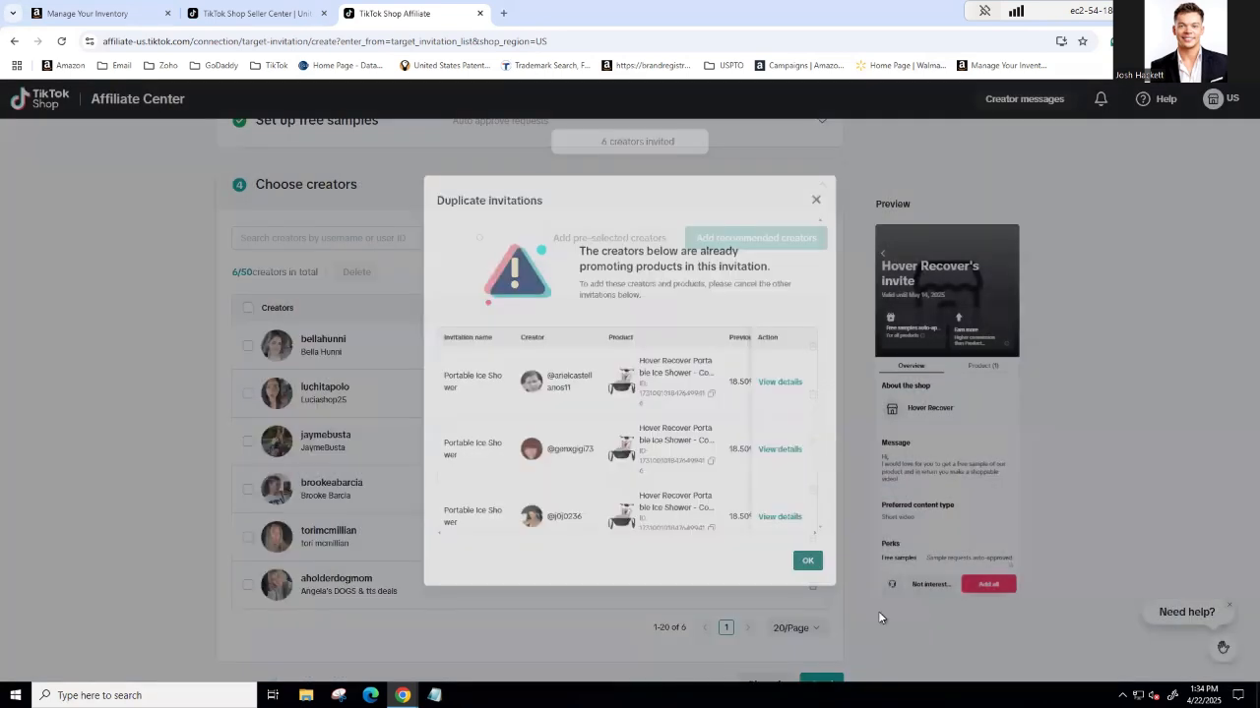
Step: Send the collaboration invitation to the chosen creators and view the ongoing target invitations
{"action": "scroll", "coordinate": [803, 639], "scroll_direction": "down", "scroll_amount": 1}
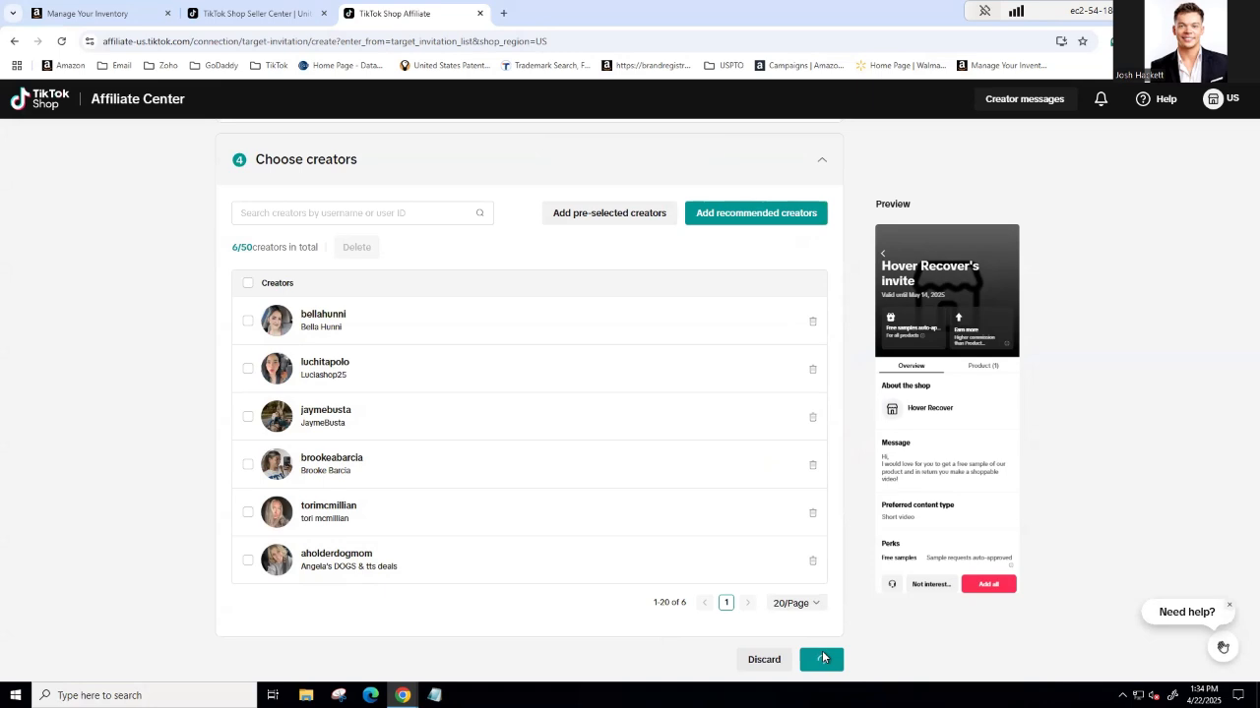
{"action": "left_click", "coordinate": [822, 658]}
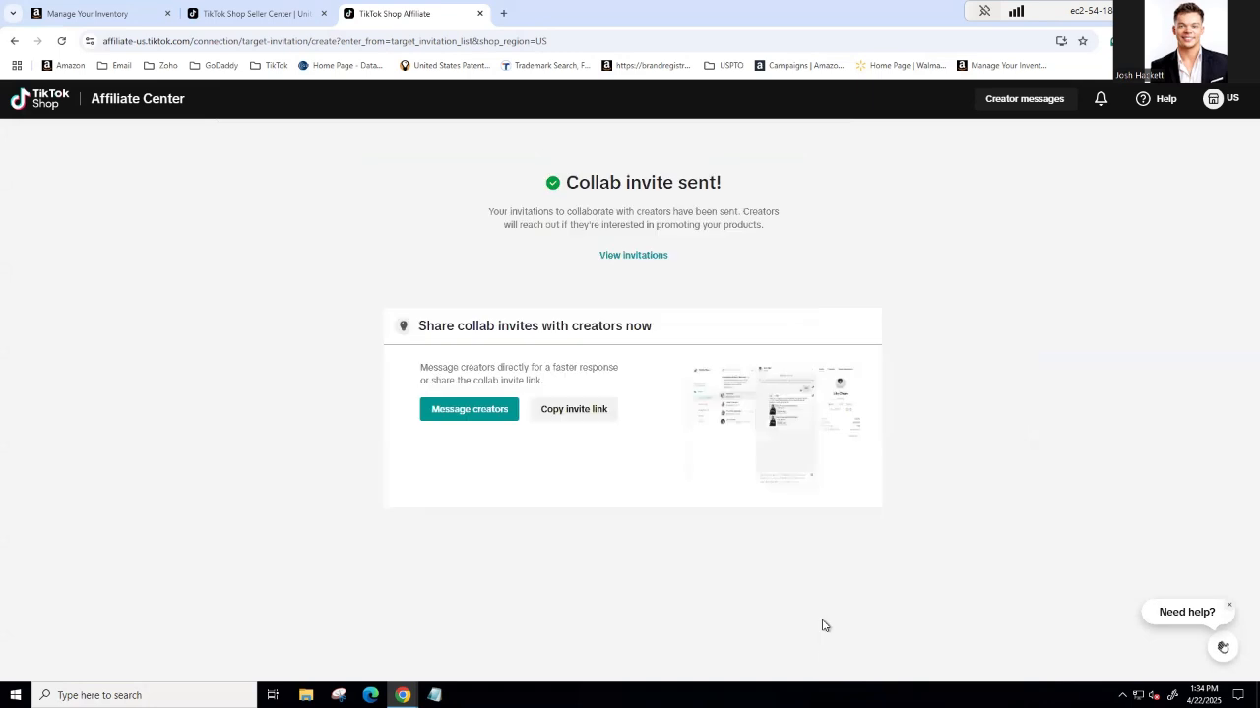
{"action": "left_click", "coordinate": [626, 256]}
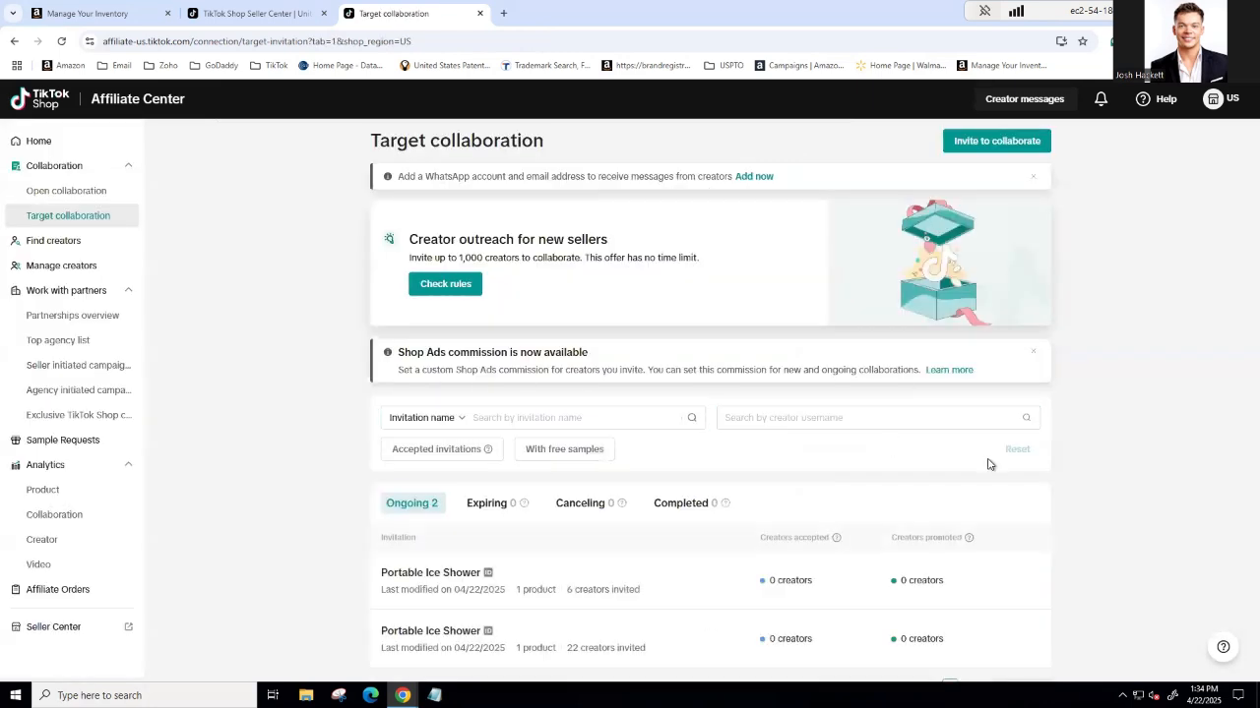
{"action": "scroll", "coordinate": [765, 525], "scroll_direction": "down", "scroll_amount": 1}
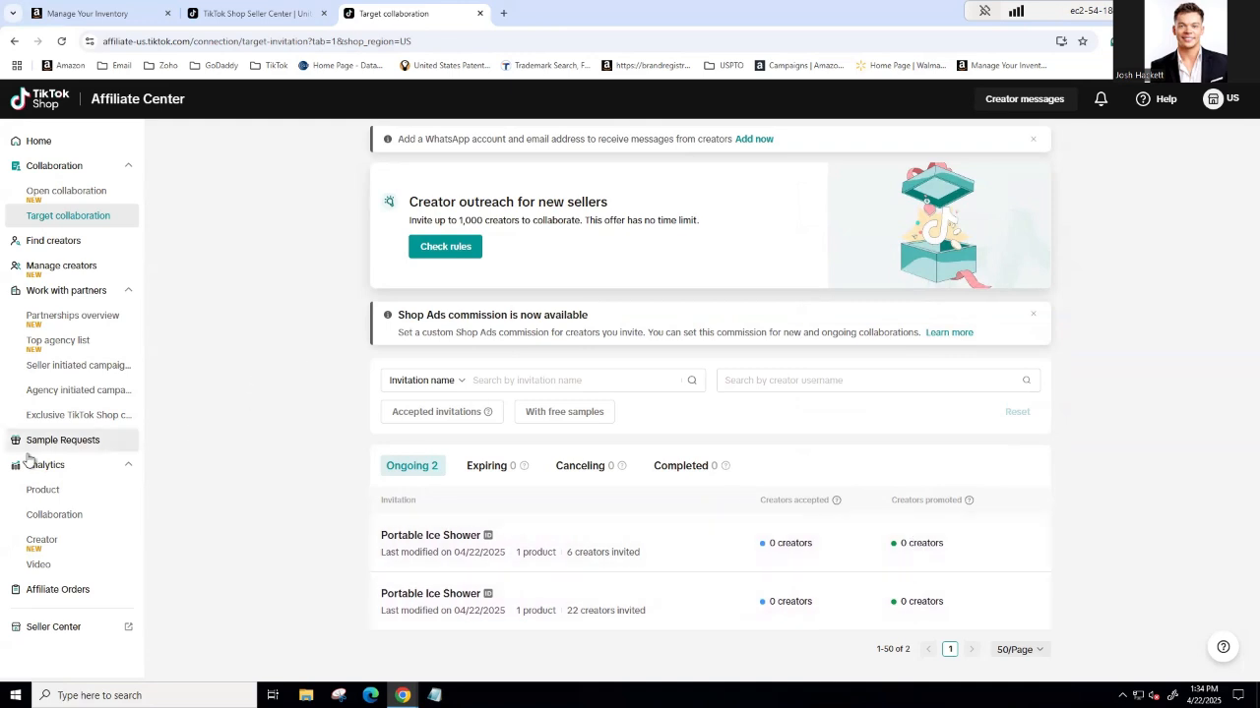
Step: Check the free sample requests across all statuses
{"action": "left_click", "coordinate": [85, 443]}
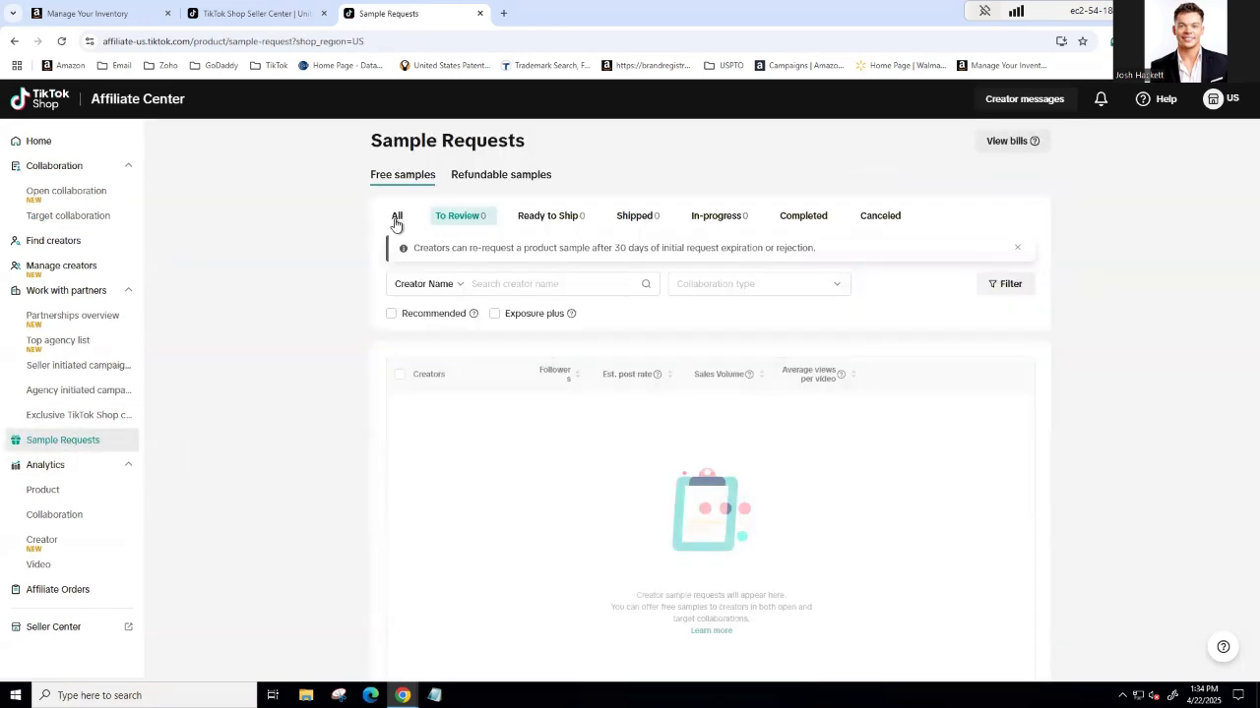
{"action": "left_click", "coordinate": [395, 217]}
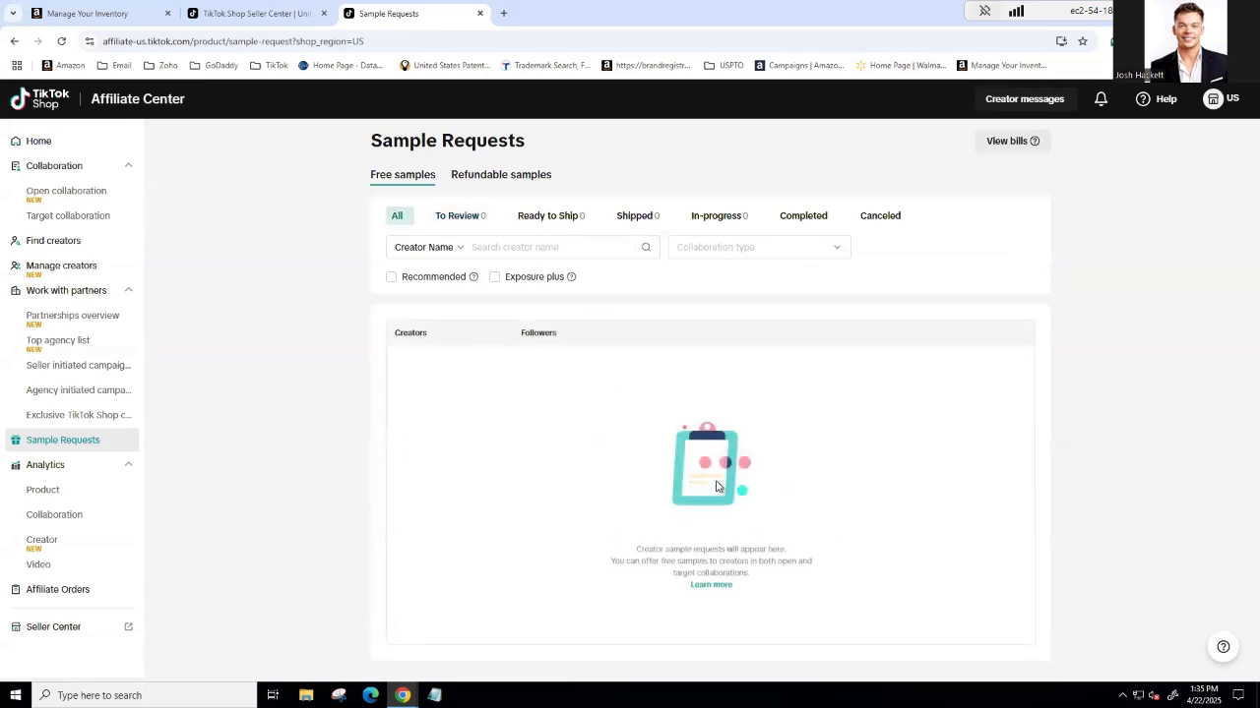
Step: Review the Portable Ice Shower's stock, commission rate, free sample quantity and available actions in Open collaboration
{"action": "left_click", "coordinate": [69, 193]}
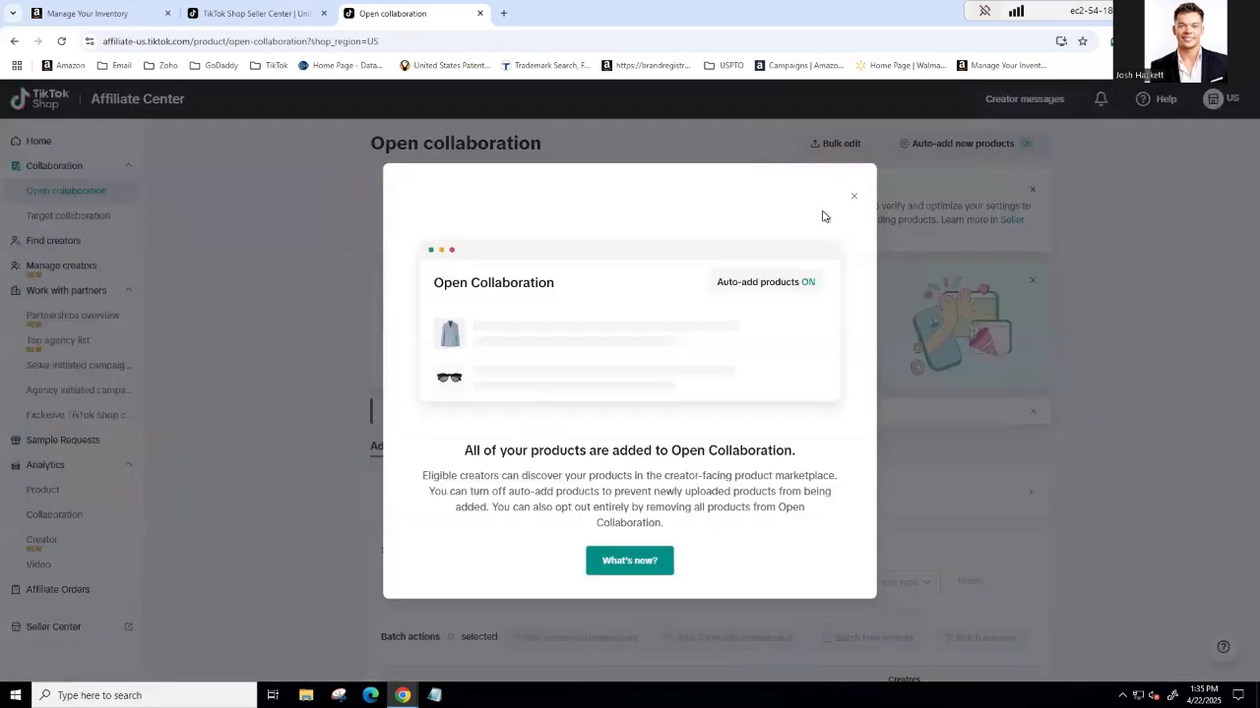
{"action": "left_click", "coordinate": [1021, 438]}
{"action": "scroll", "coordinate": [1070, 463], "scroll_direction": "down", "scroll_amount": 2}
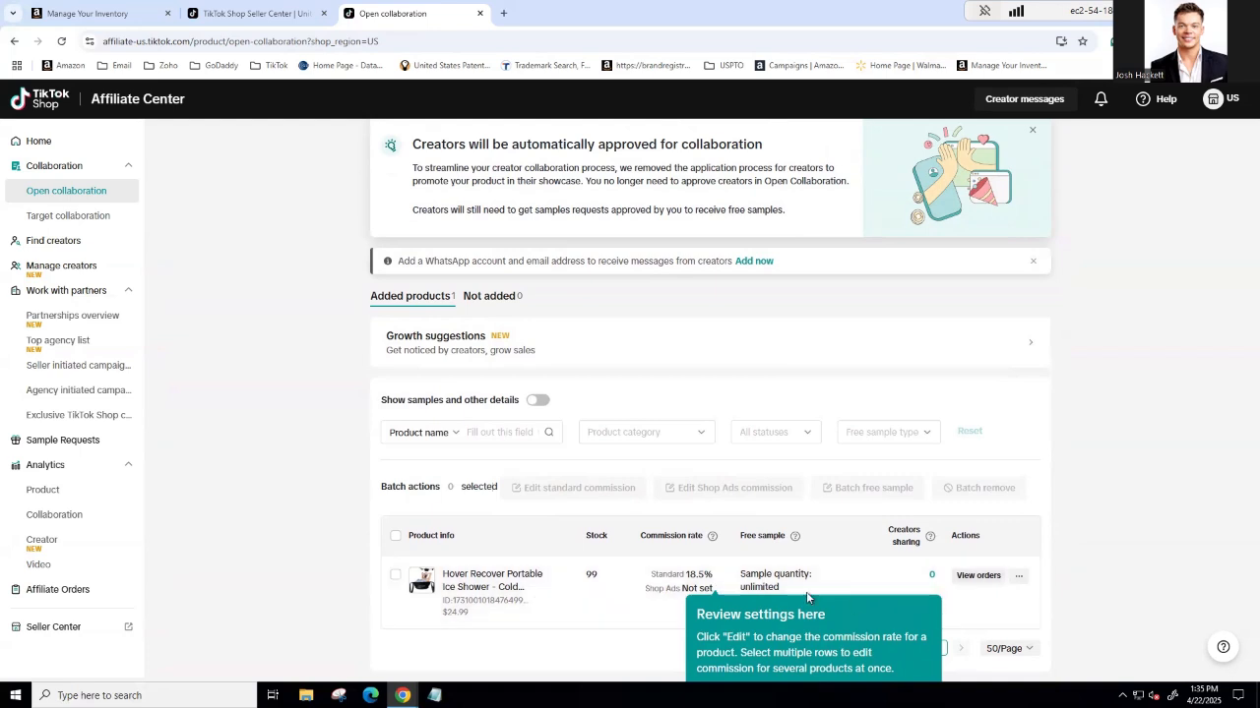
{"action": "triple_click", "coordinate": [906, 659]}
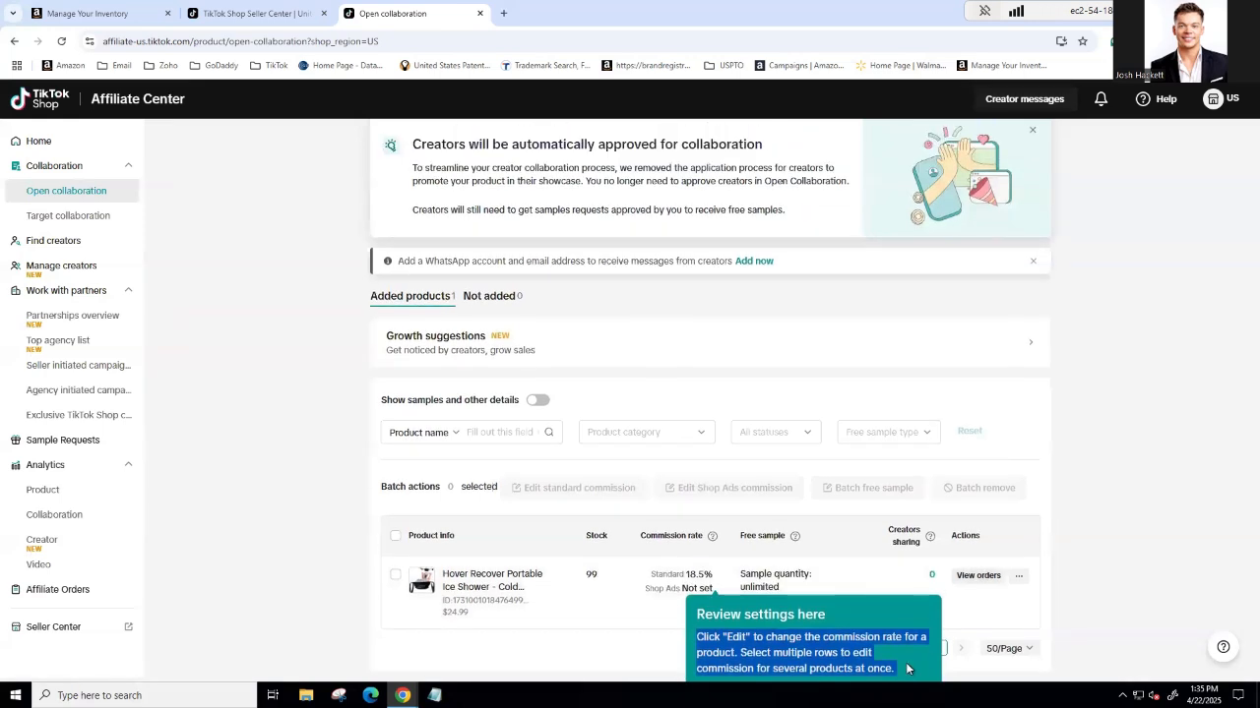
{"action": "left_click", "coordinate": [762, 585]}
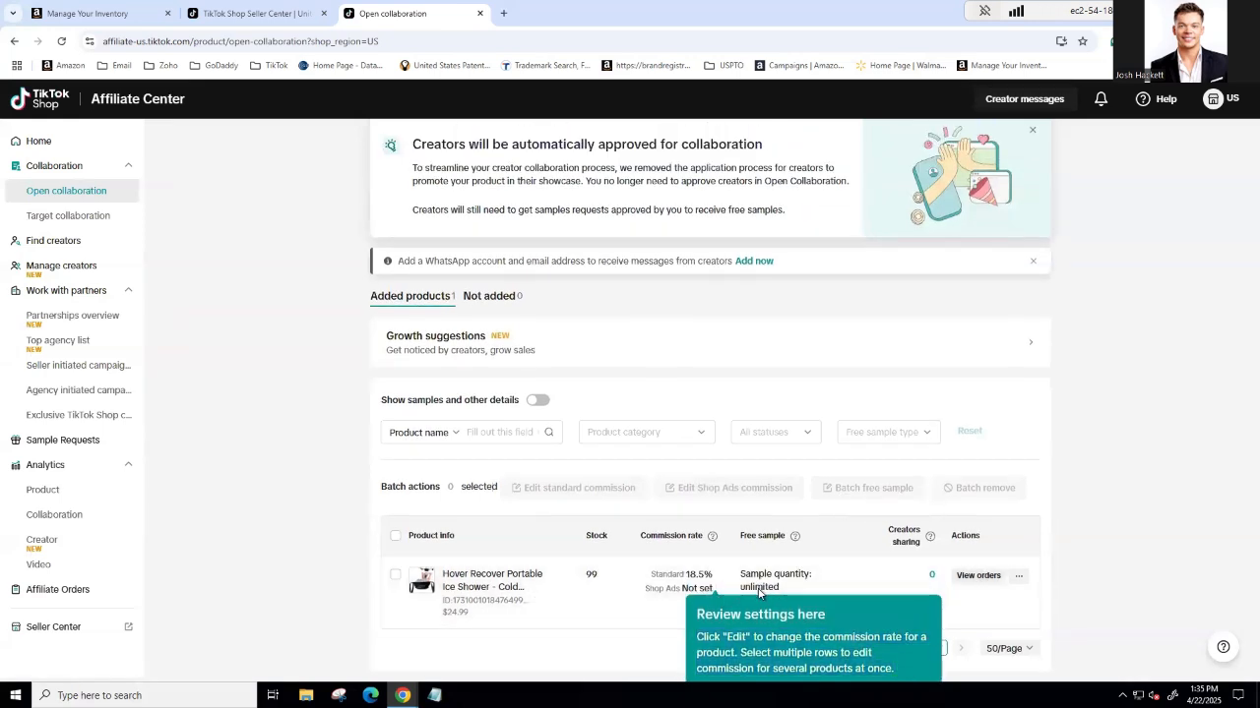
{"action": "left_click", "coordinate": [1018, 575]}
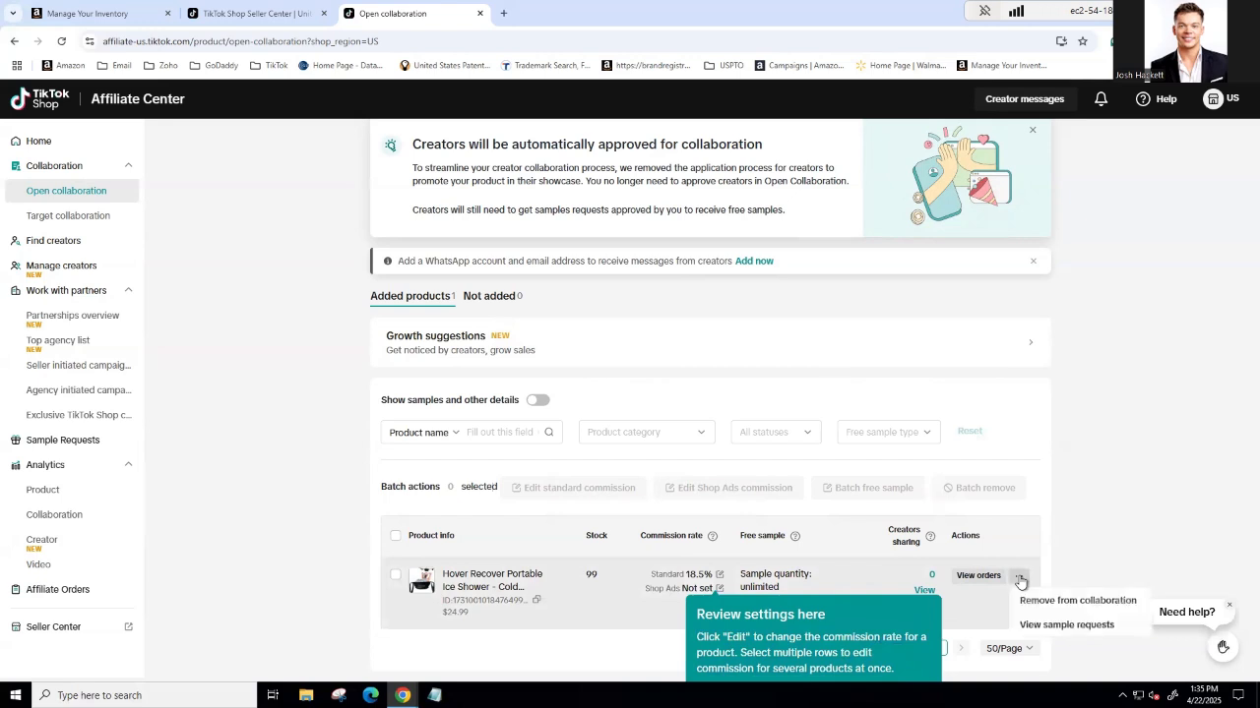
{"action": "double_click", "coordinate": [598, 577]}
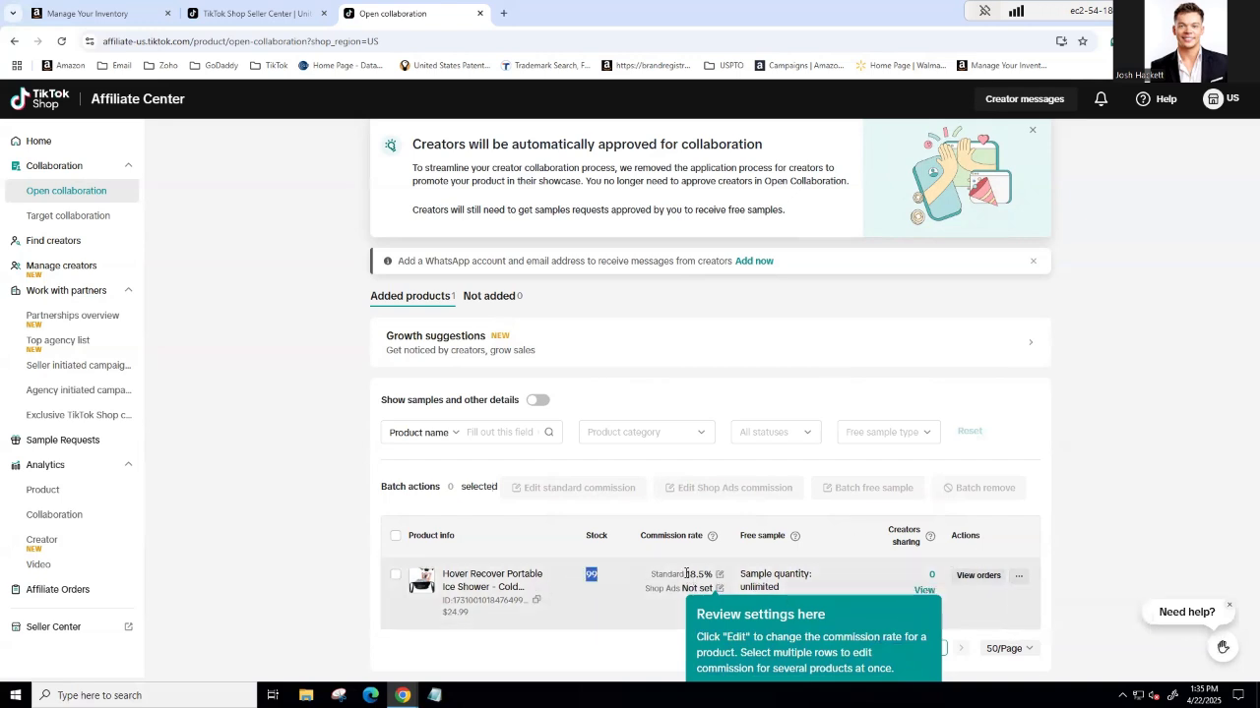
{"action": "left_click_drag", "start_coordinate": [657, 573], "coordinate": [797, 591]}
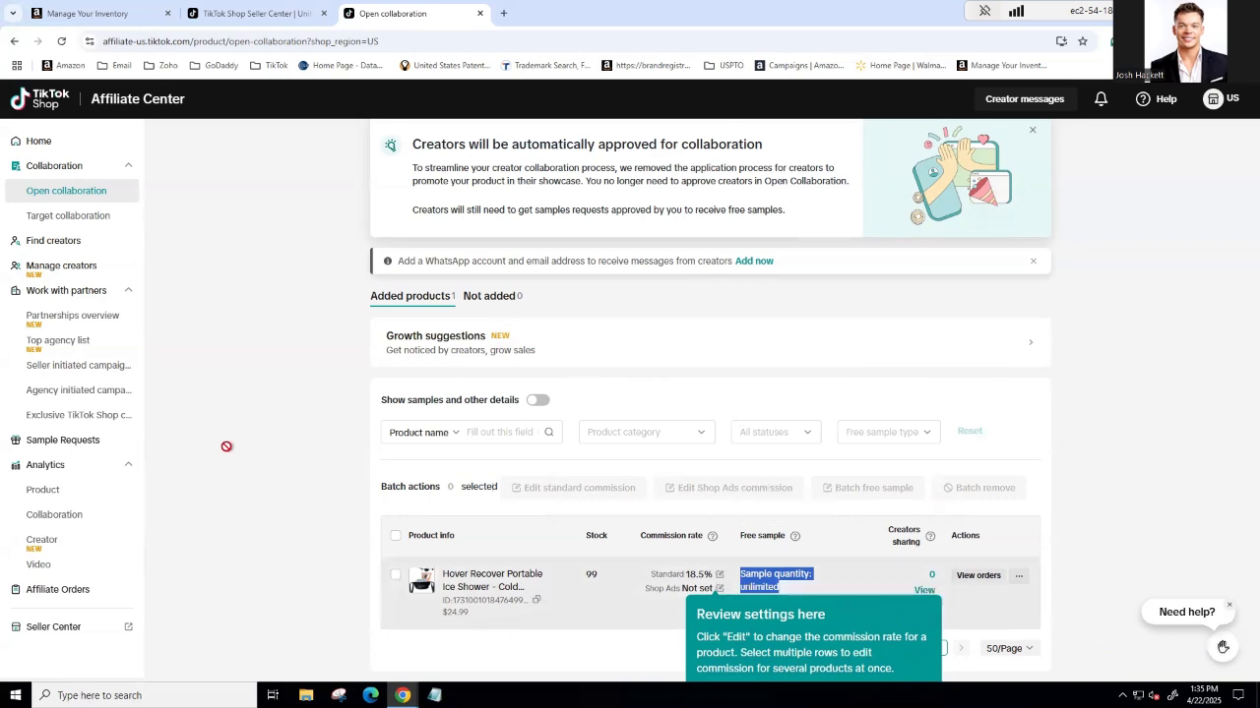
Step: Go back to the Sample Requests page
{"action": "left_click", "coordinate": [45, 443]}
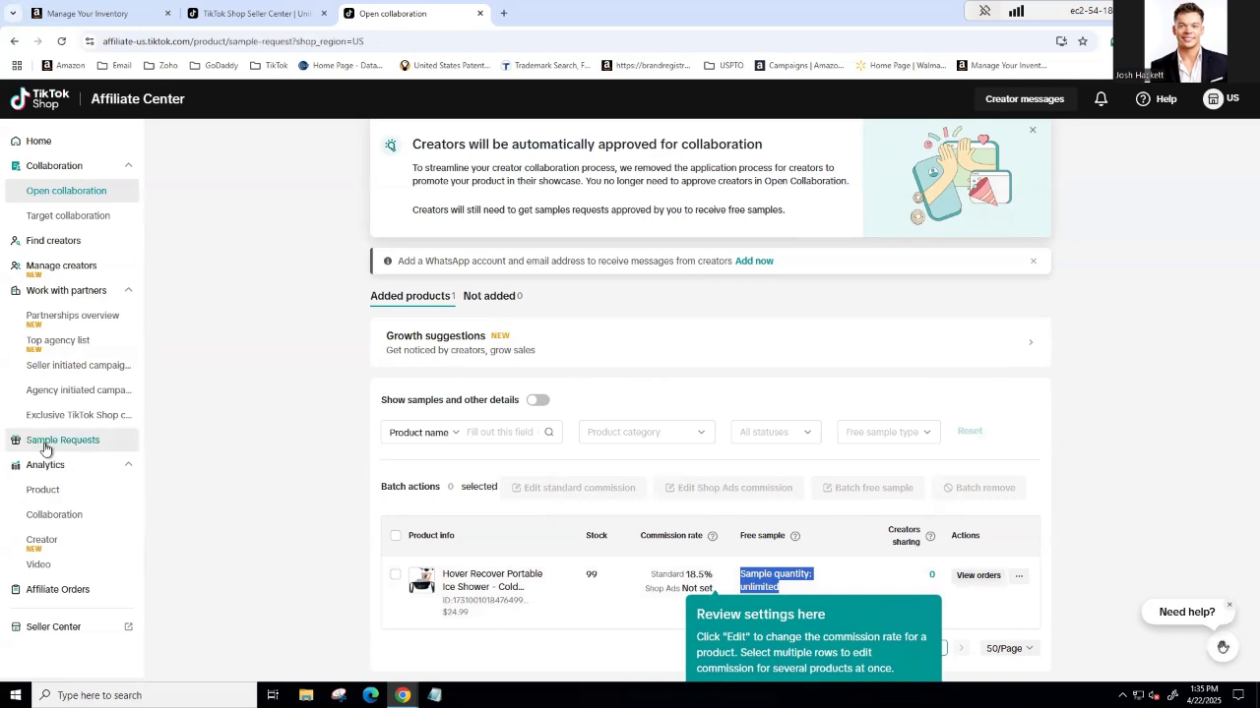